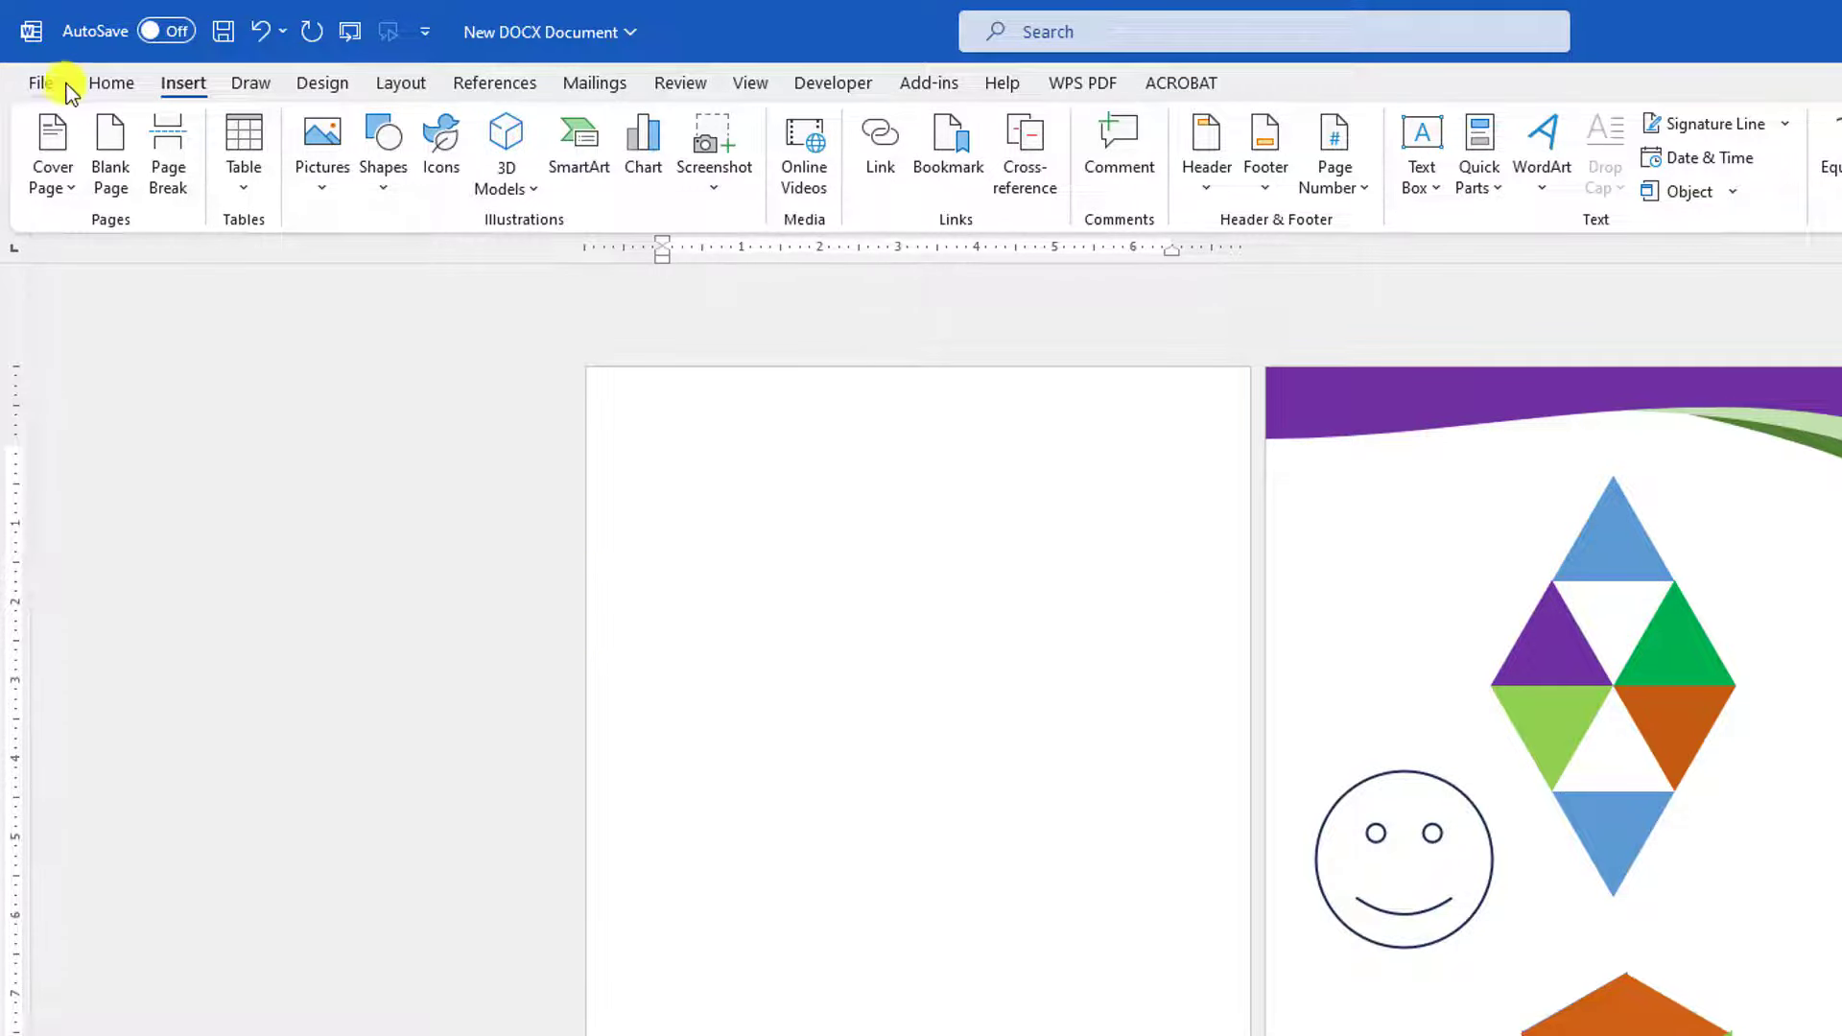
# Insert a small text box in the upper-left corner of the blank page and enter 111 in it
pyautogui.click(90, 83)
pyautogui.click(169, 84)
pyautogui.click(389, 194)
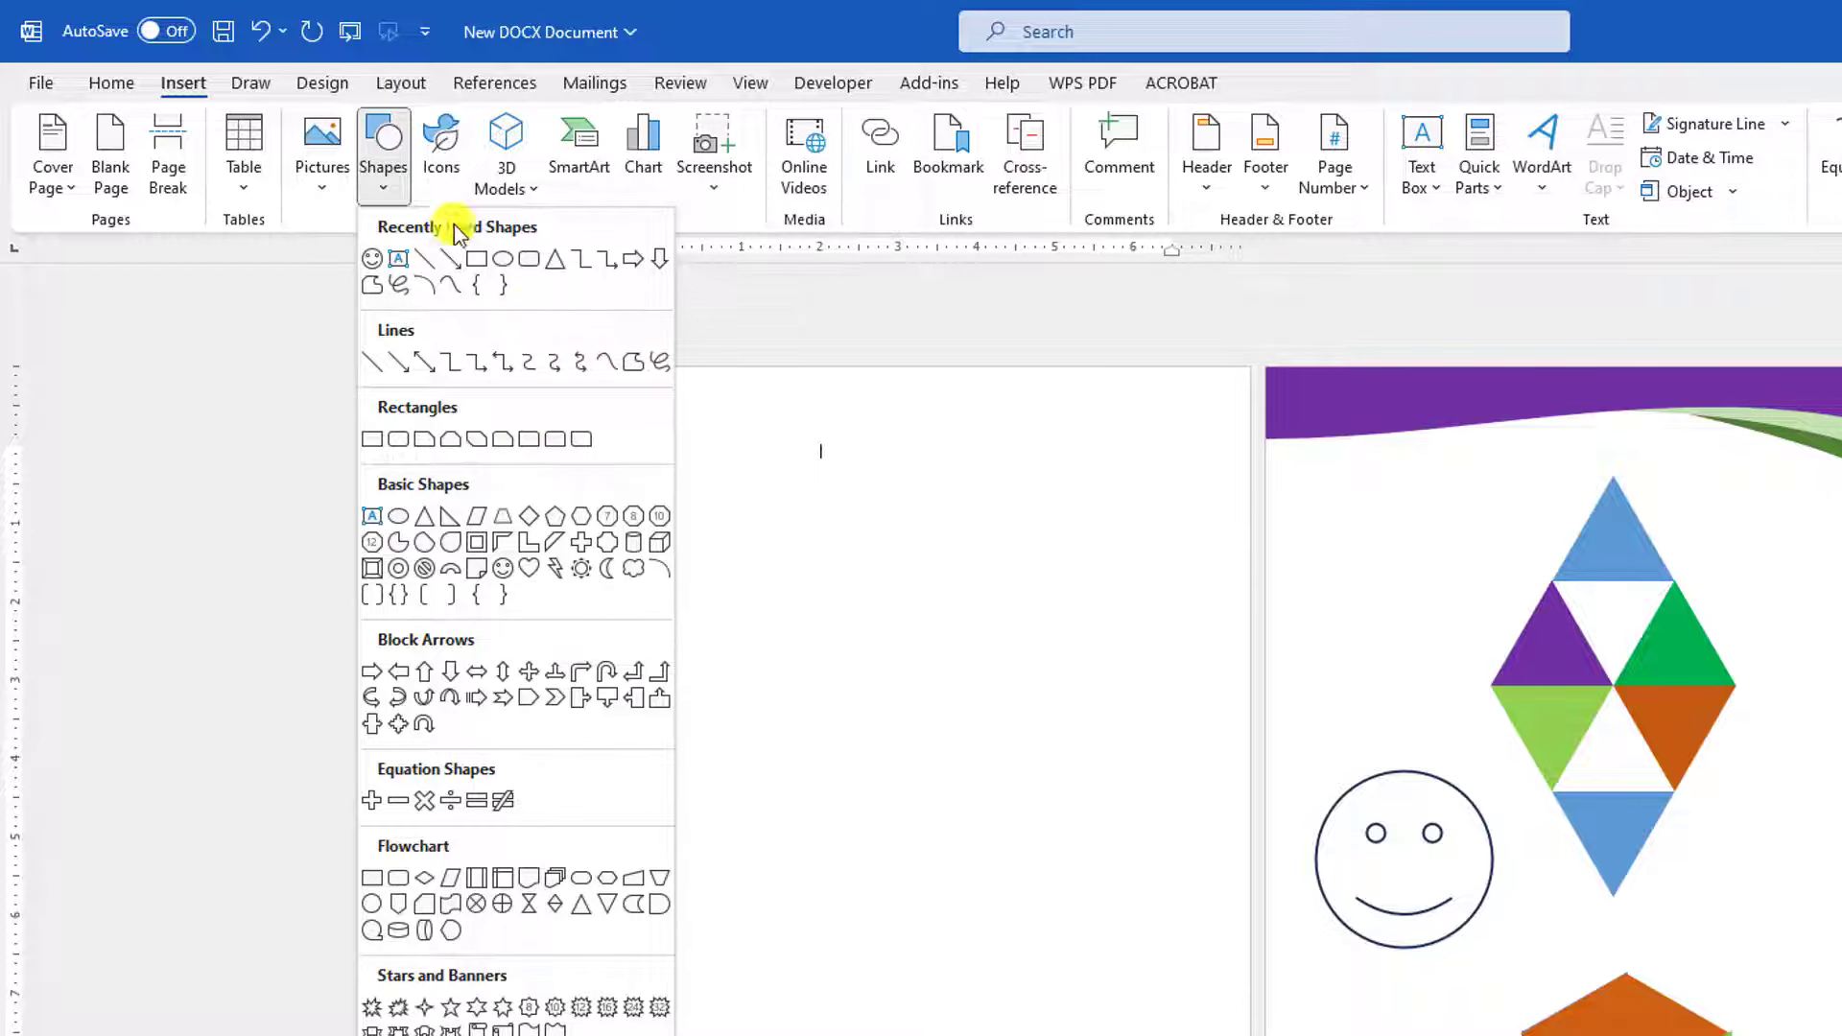
pyautogui.click(400, 267)
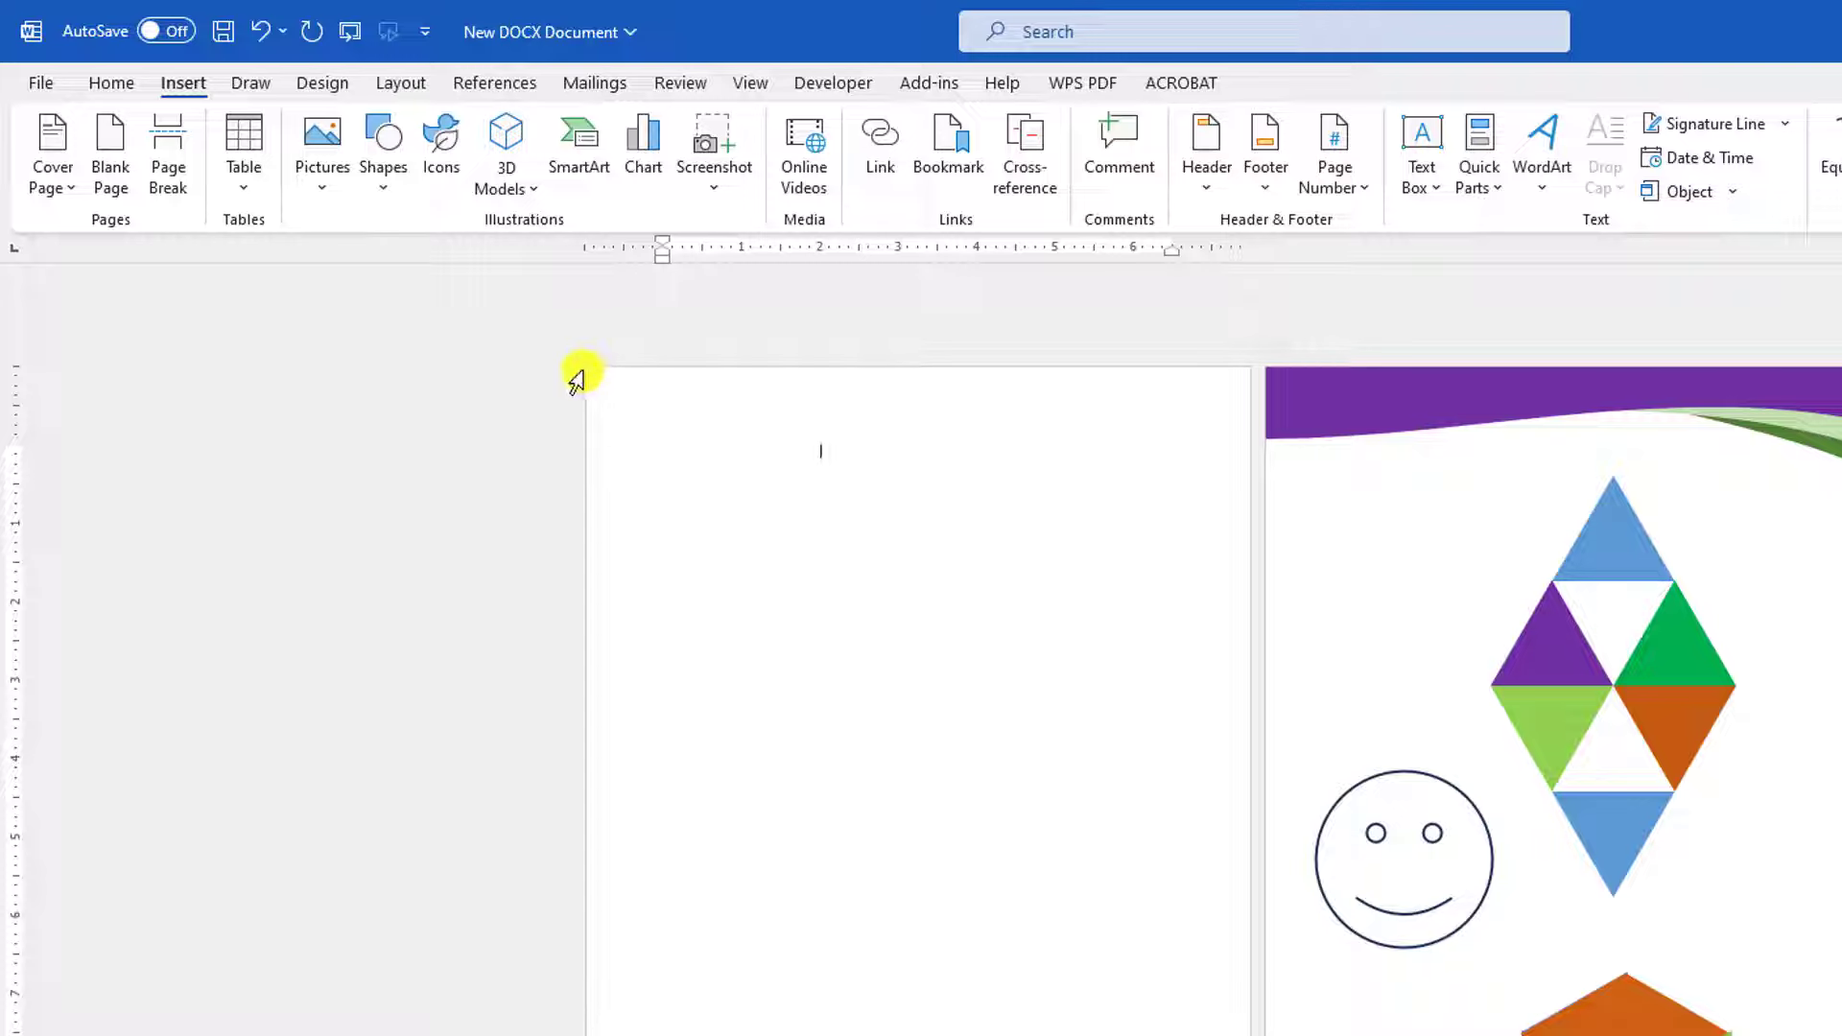
pyautogui.moveTo(586, 375); pyautogui.dragTo(666, 407)
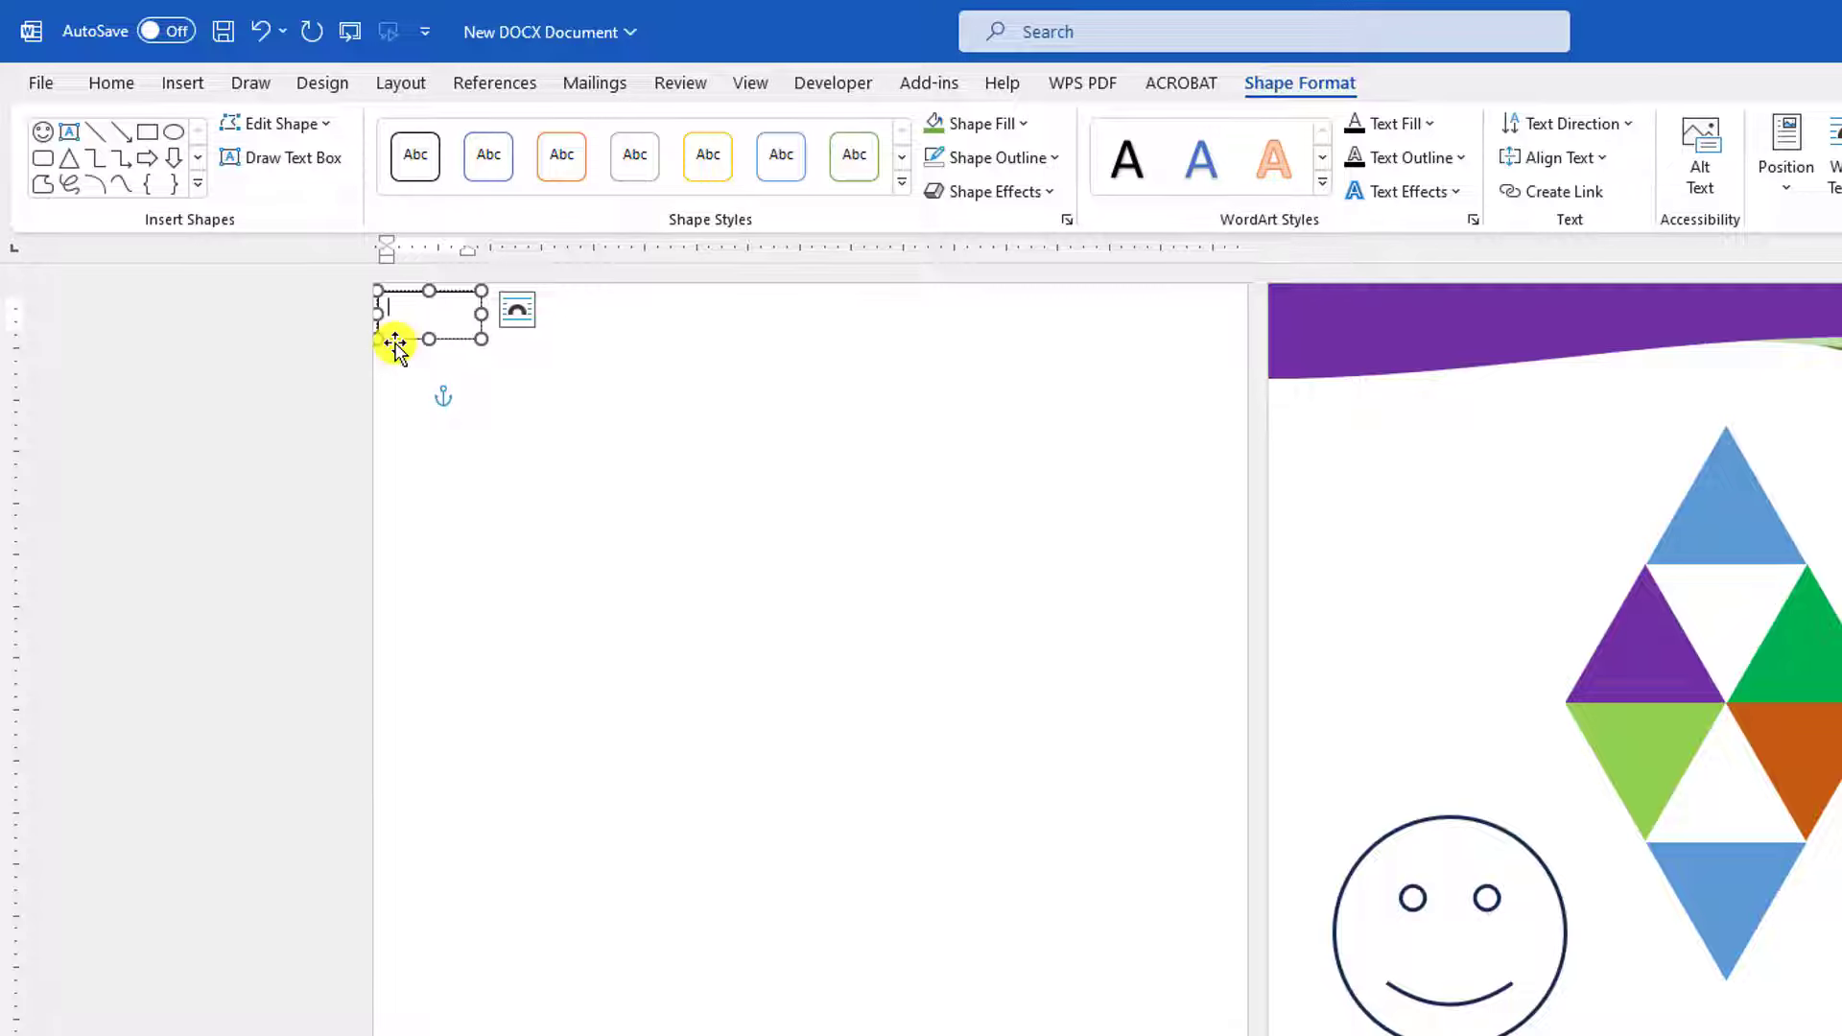
pyautogui.write('111')
pyautogui.click(527, 383)
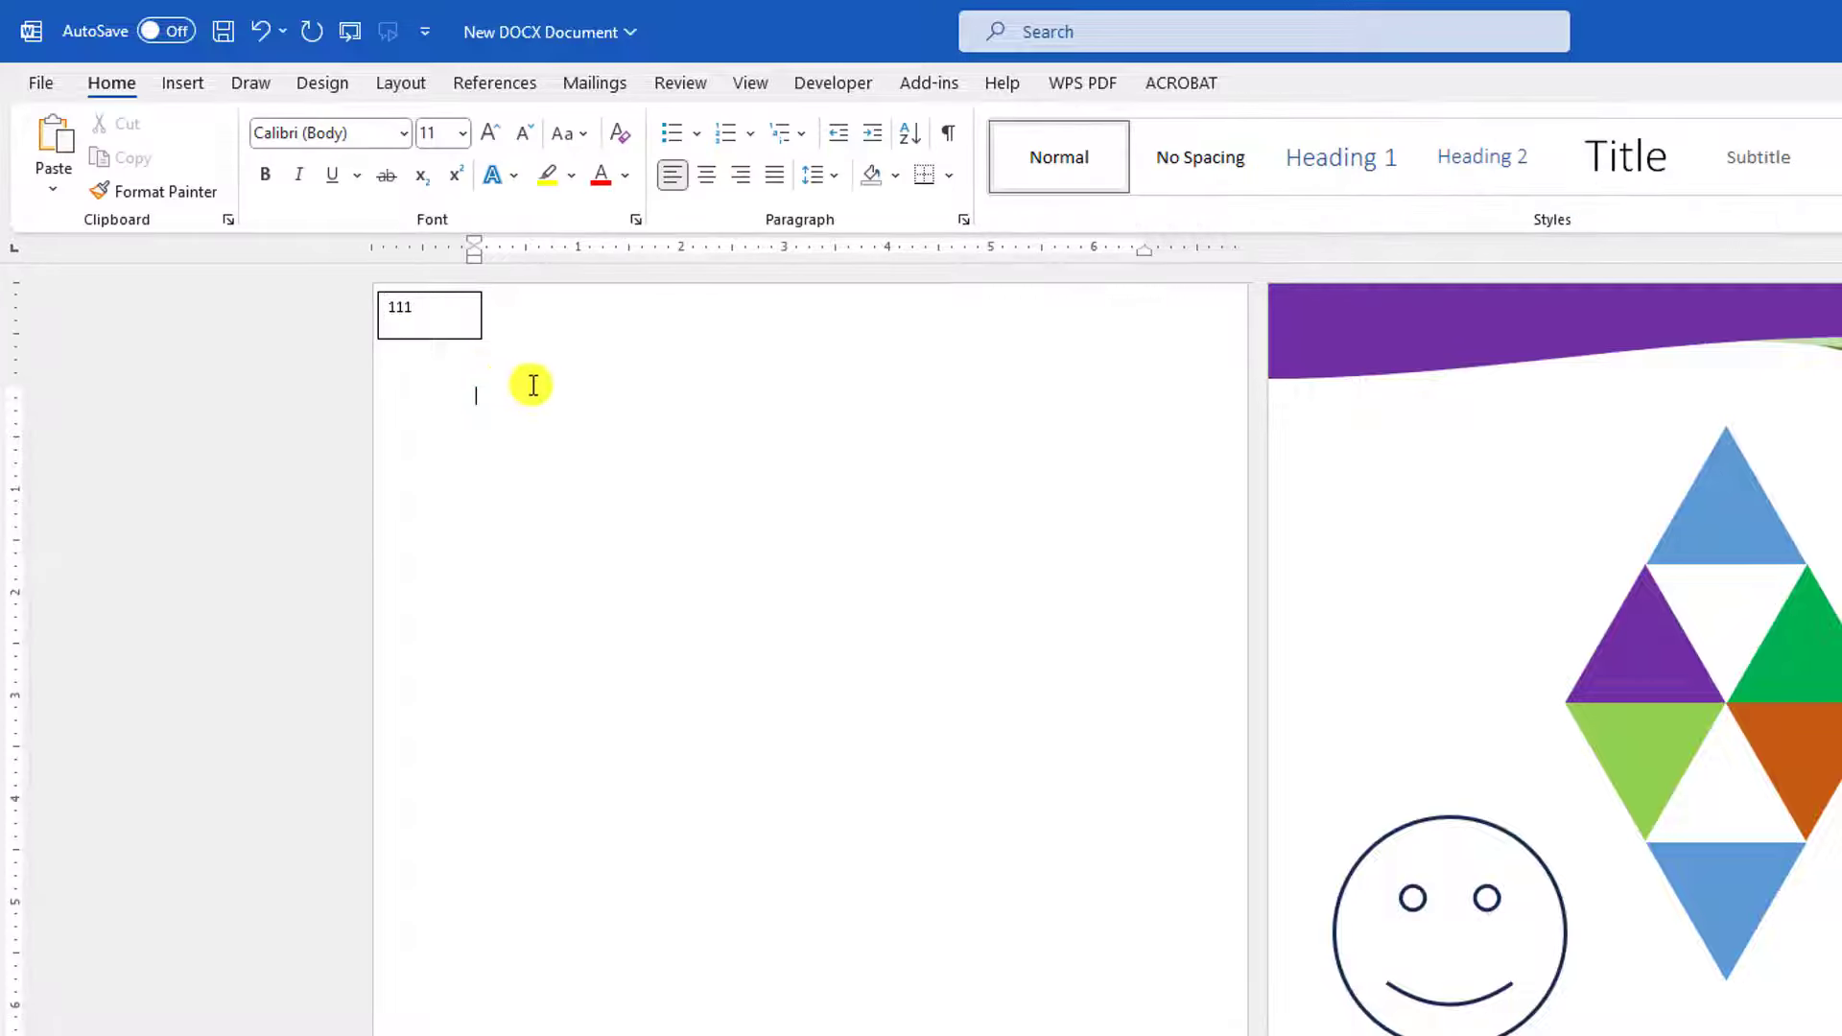
# Remove the outline of the text box containing 111
pyautogui.click(451, 340)
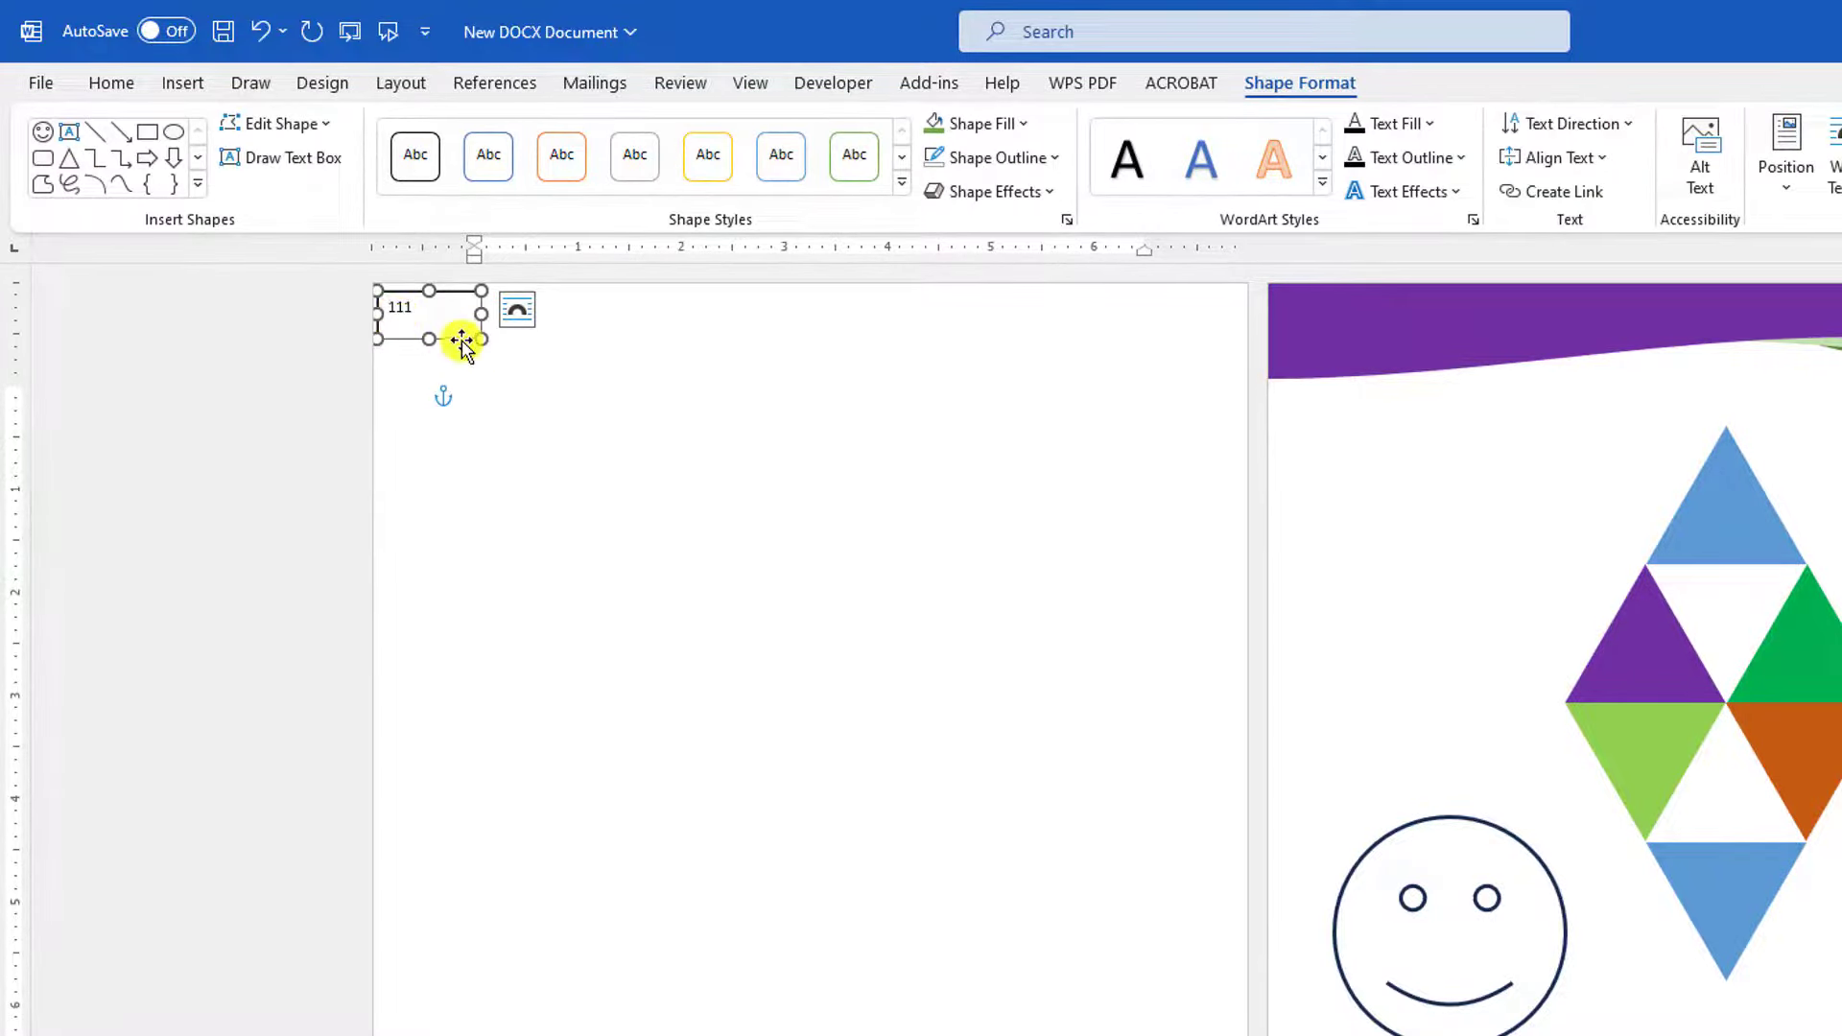
pyautogui.click(1037, 160)
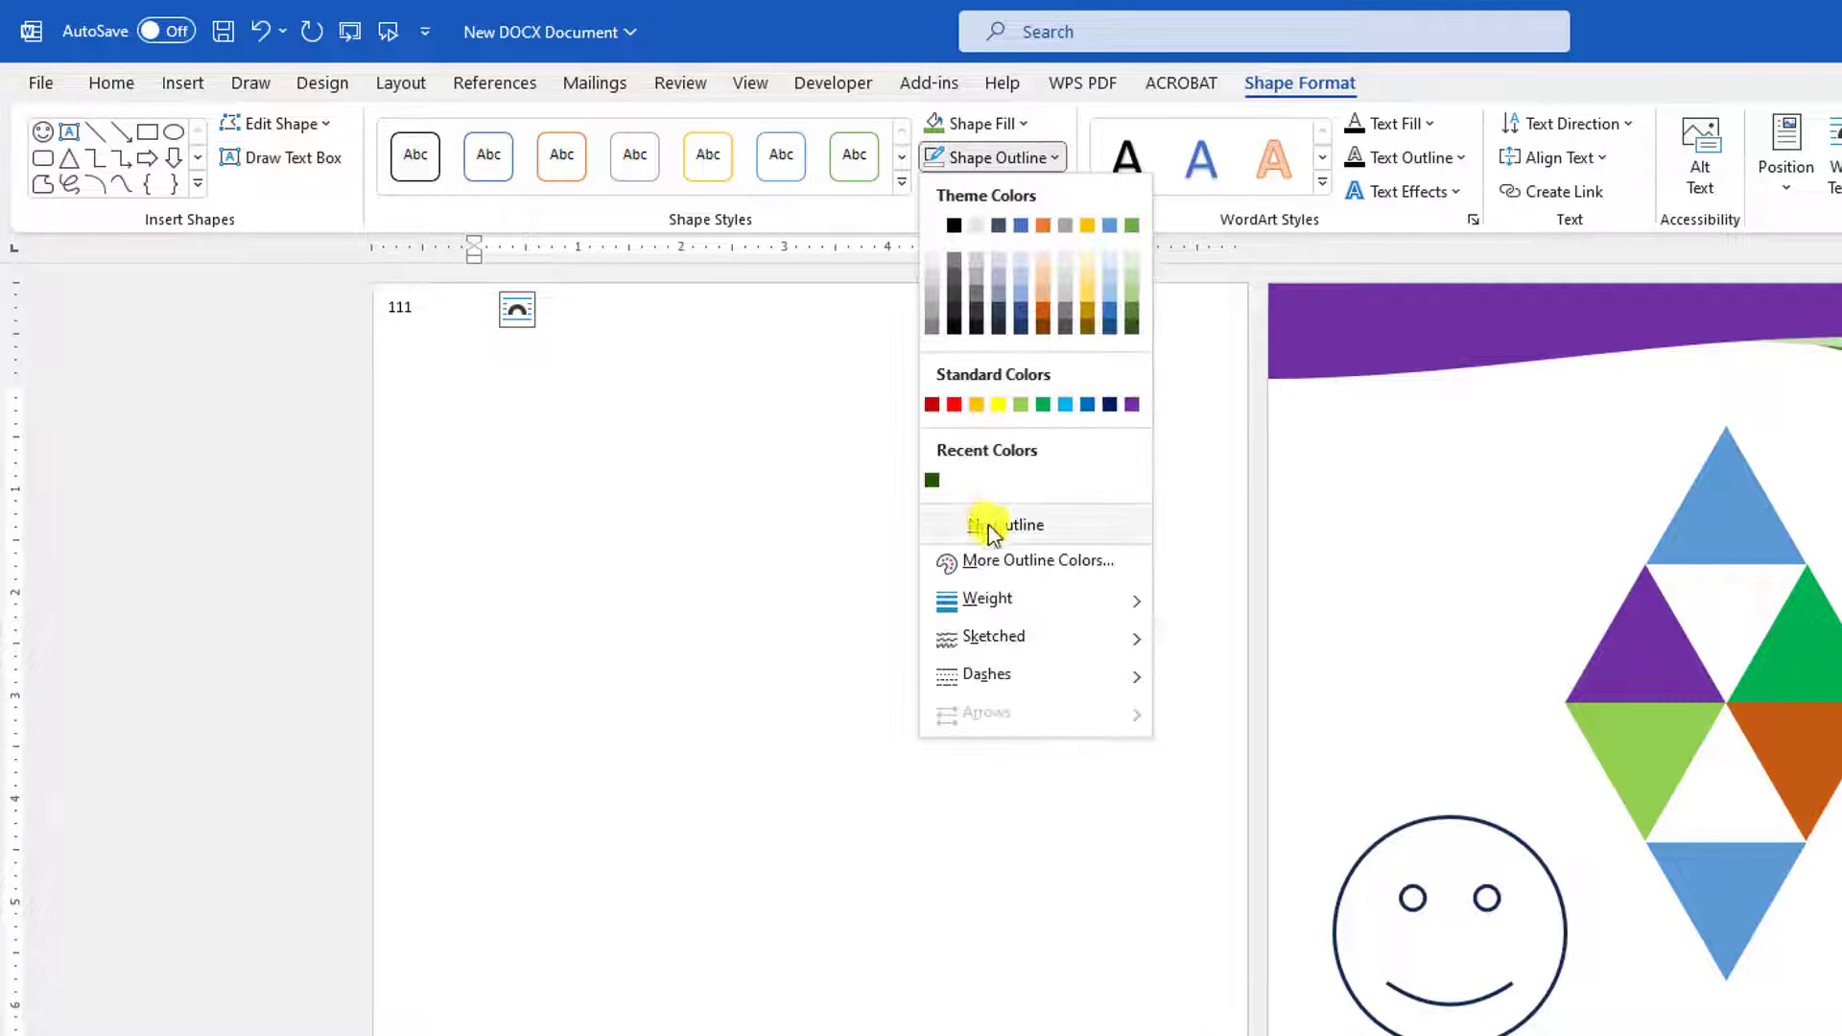
pyautogui.click(940, 495)
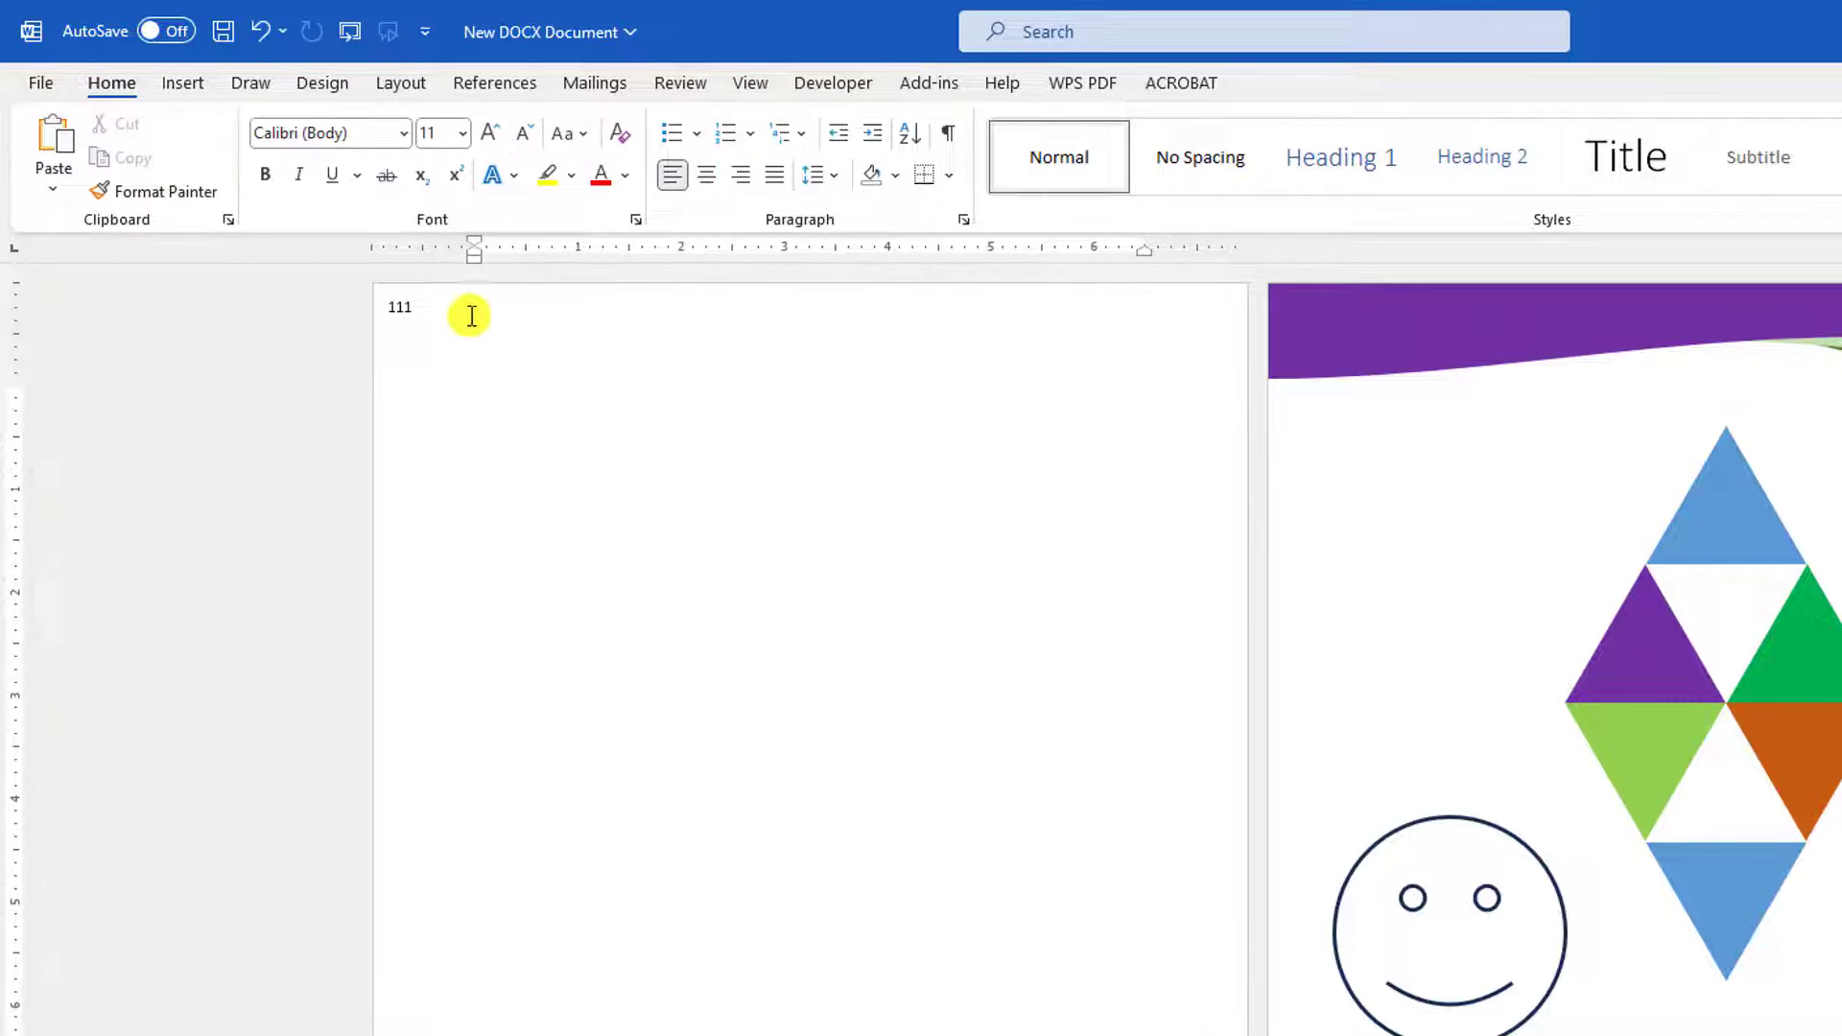
# Delete the borderless text box from the blank page
pyautogui.click(403, 307)
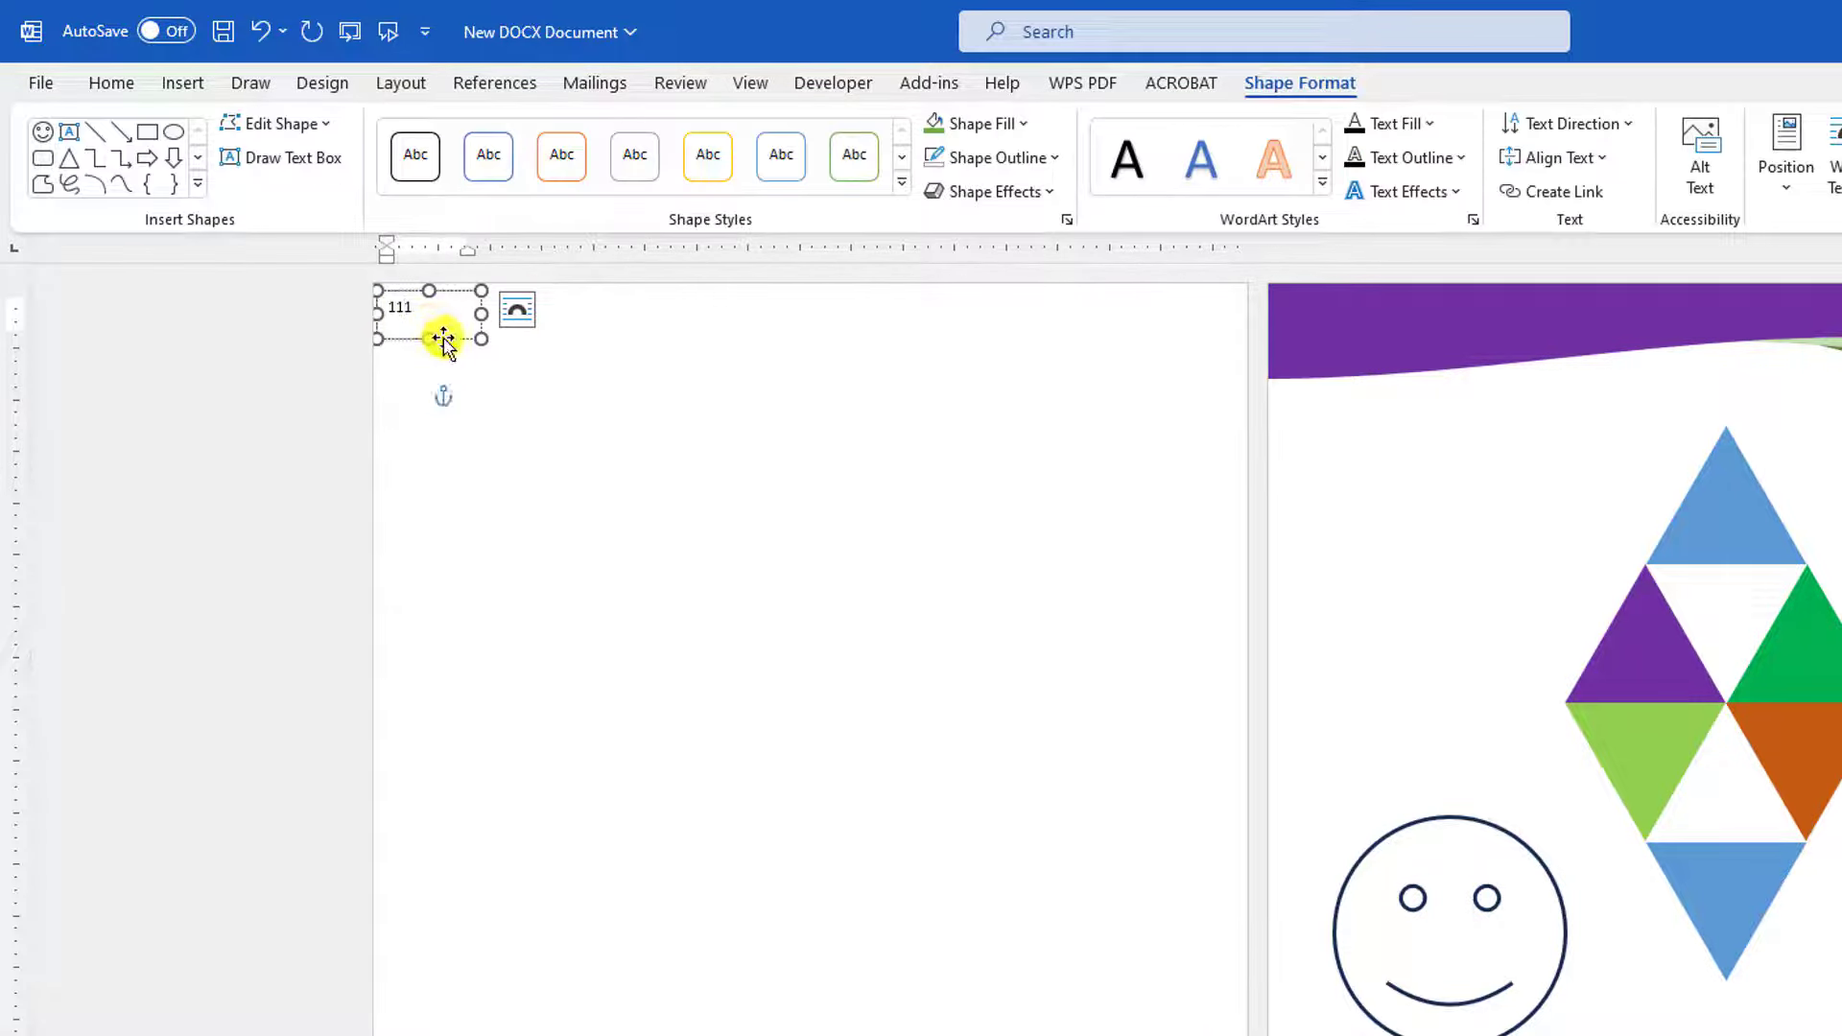
pyautogui.click(443, 338)
pyautogui.press('Delete')
pyautogui.click(403, 309)
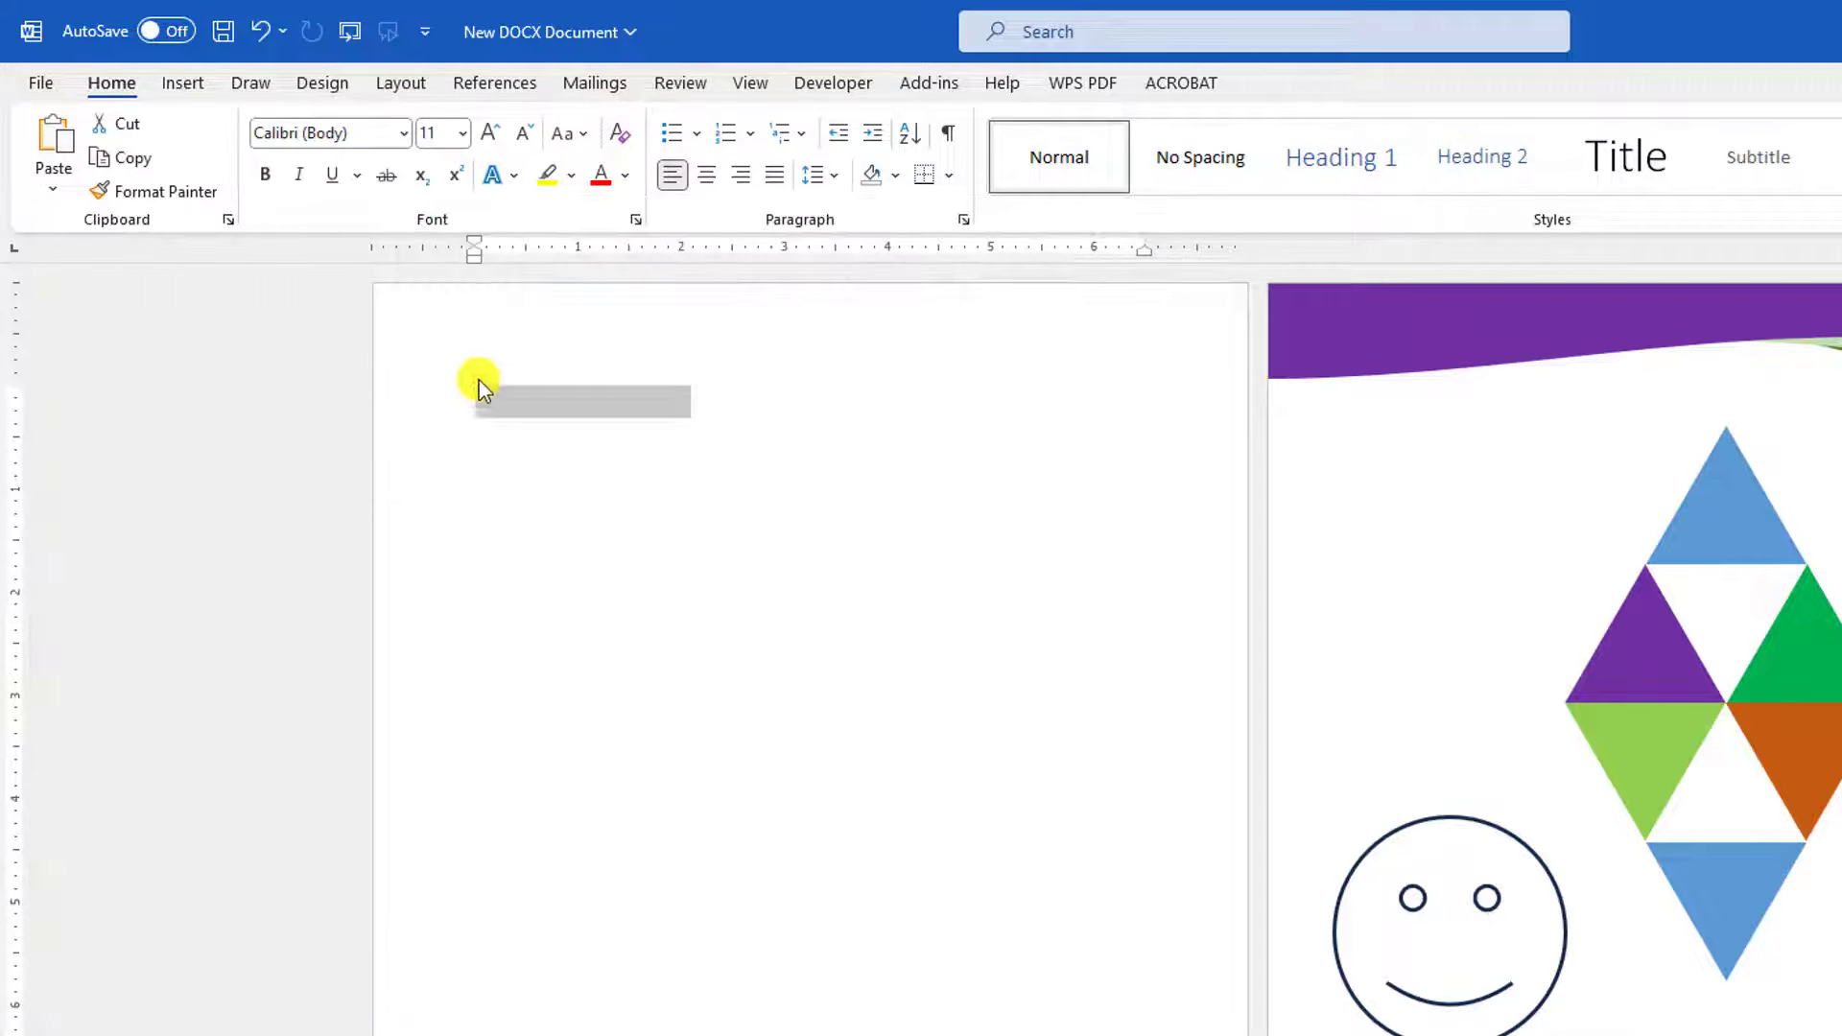
pyautogui.click(480, 389)
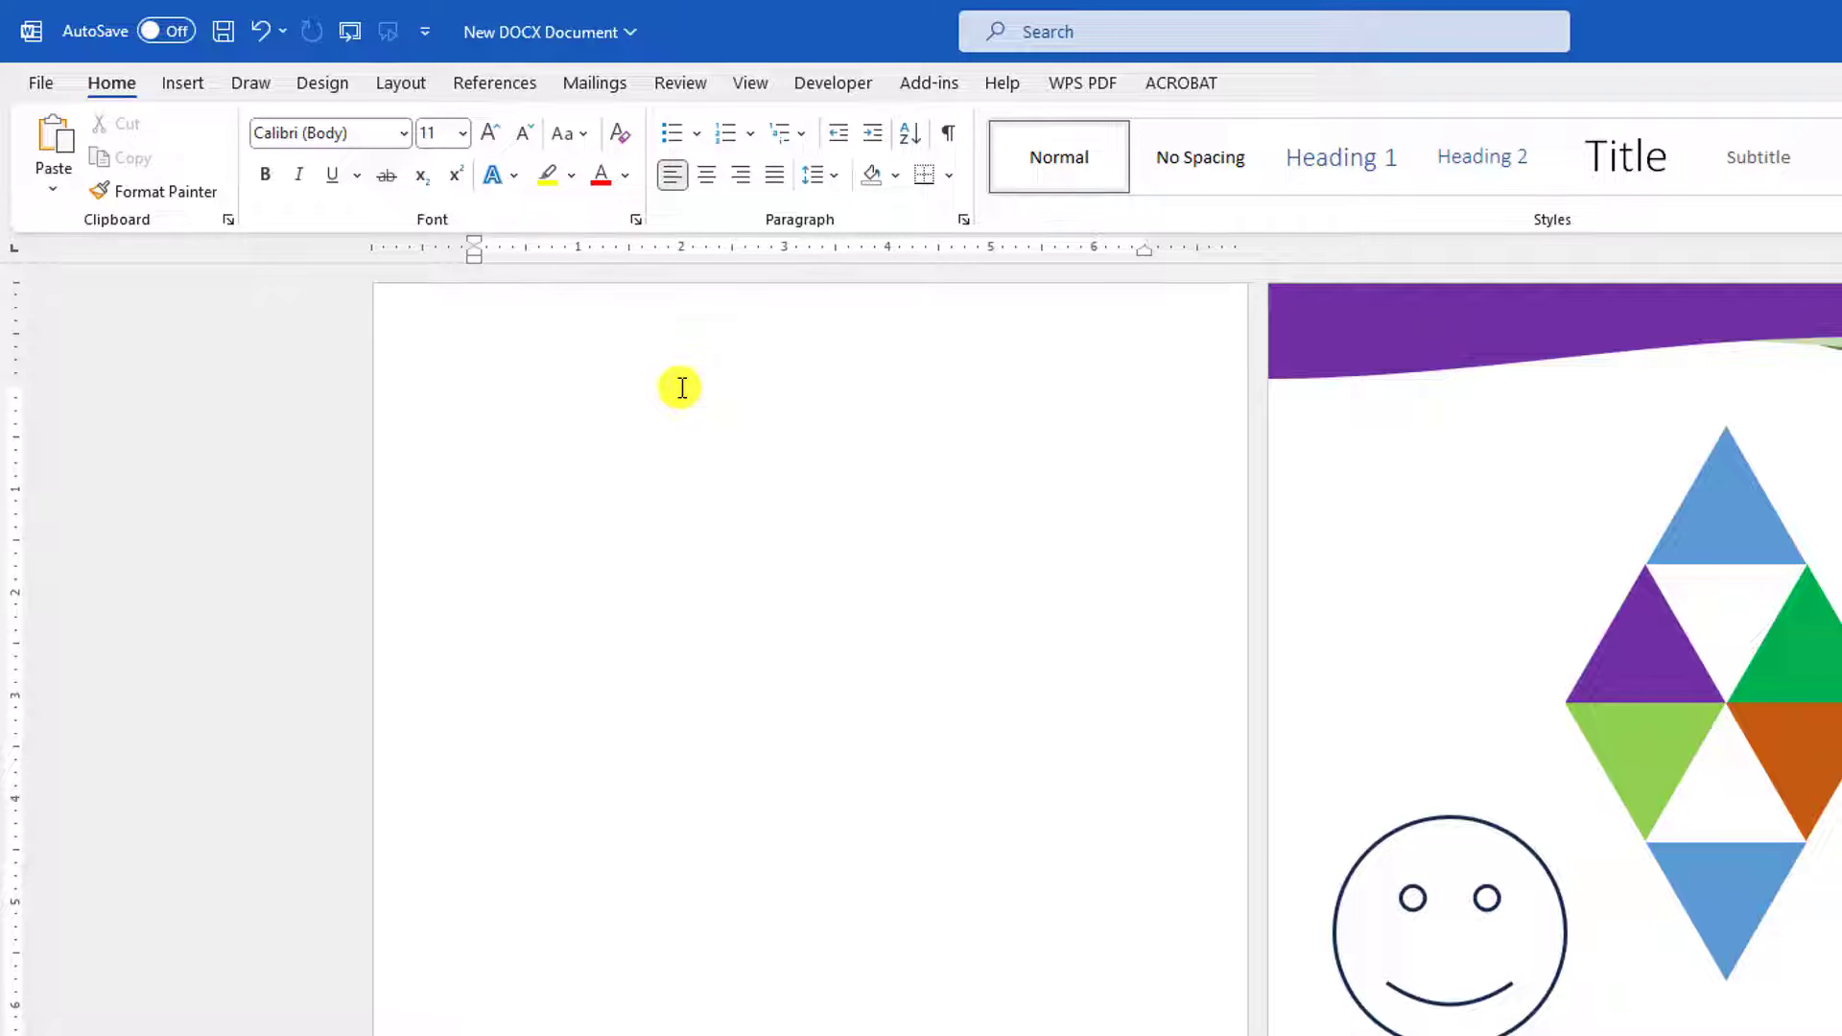
# Draw a straight horizontal line about 4.9 inches long across the upper part of the blank page
pyautogui.click(181, 84)
pyautogui.click(384, 167)
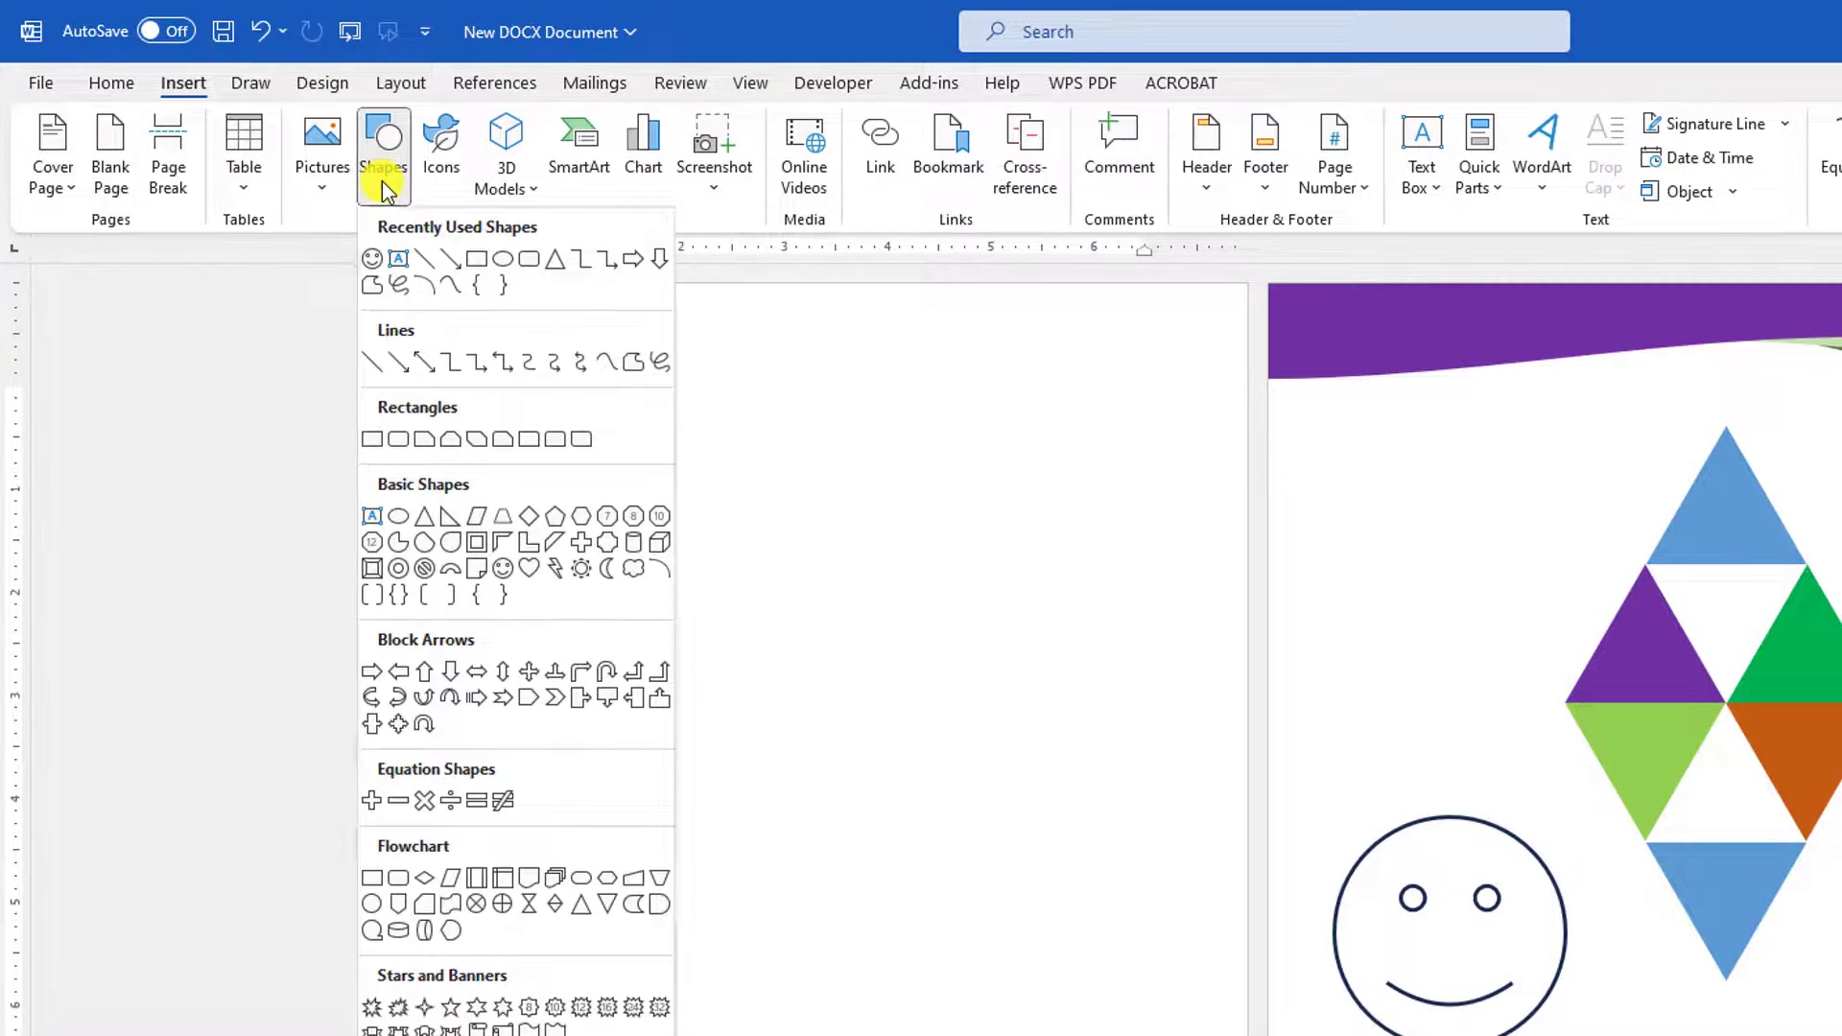
pyautogui.click(423, 261)
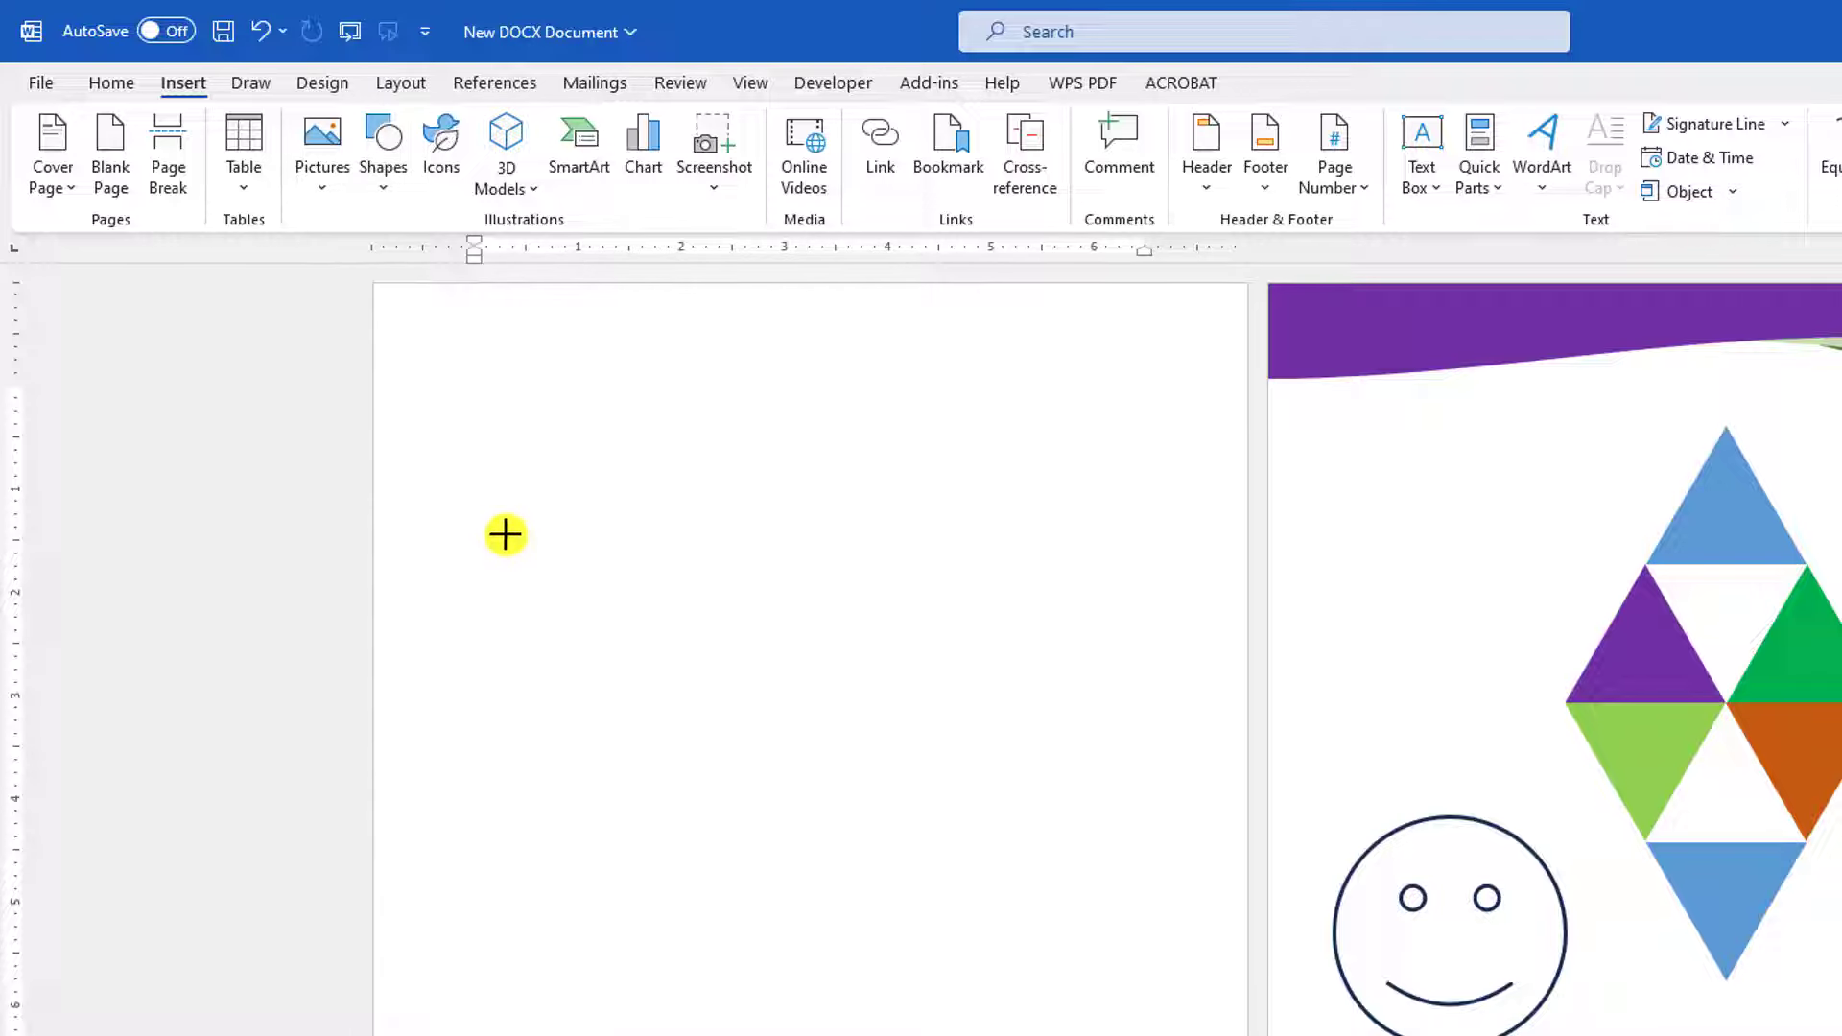
pyautogui.moveTo(475, 512); pyautogui.dragTo(978, 527)
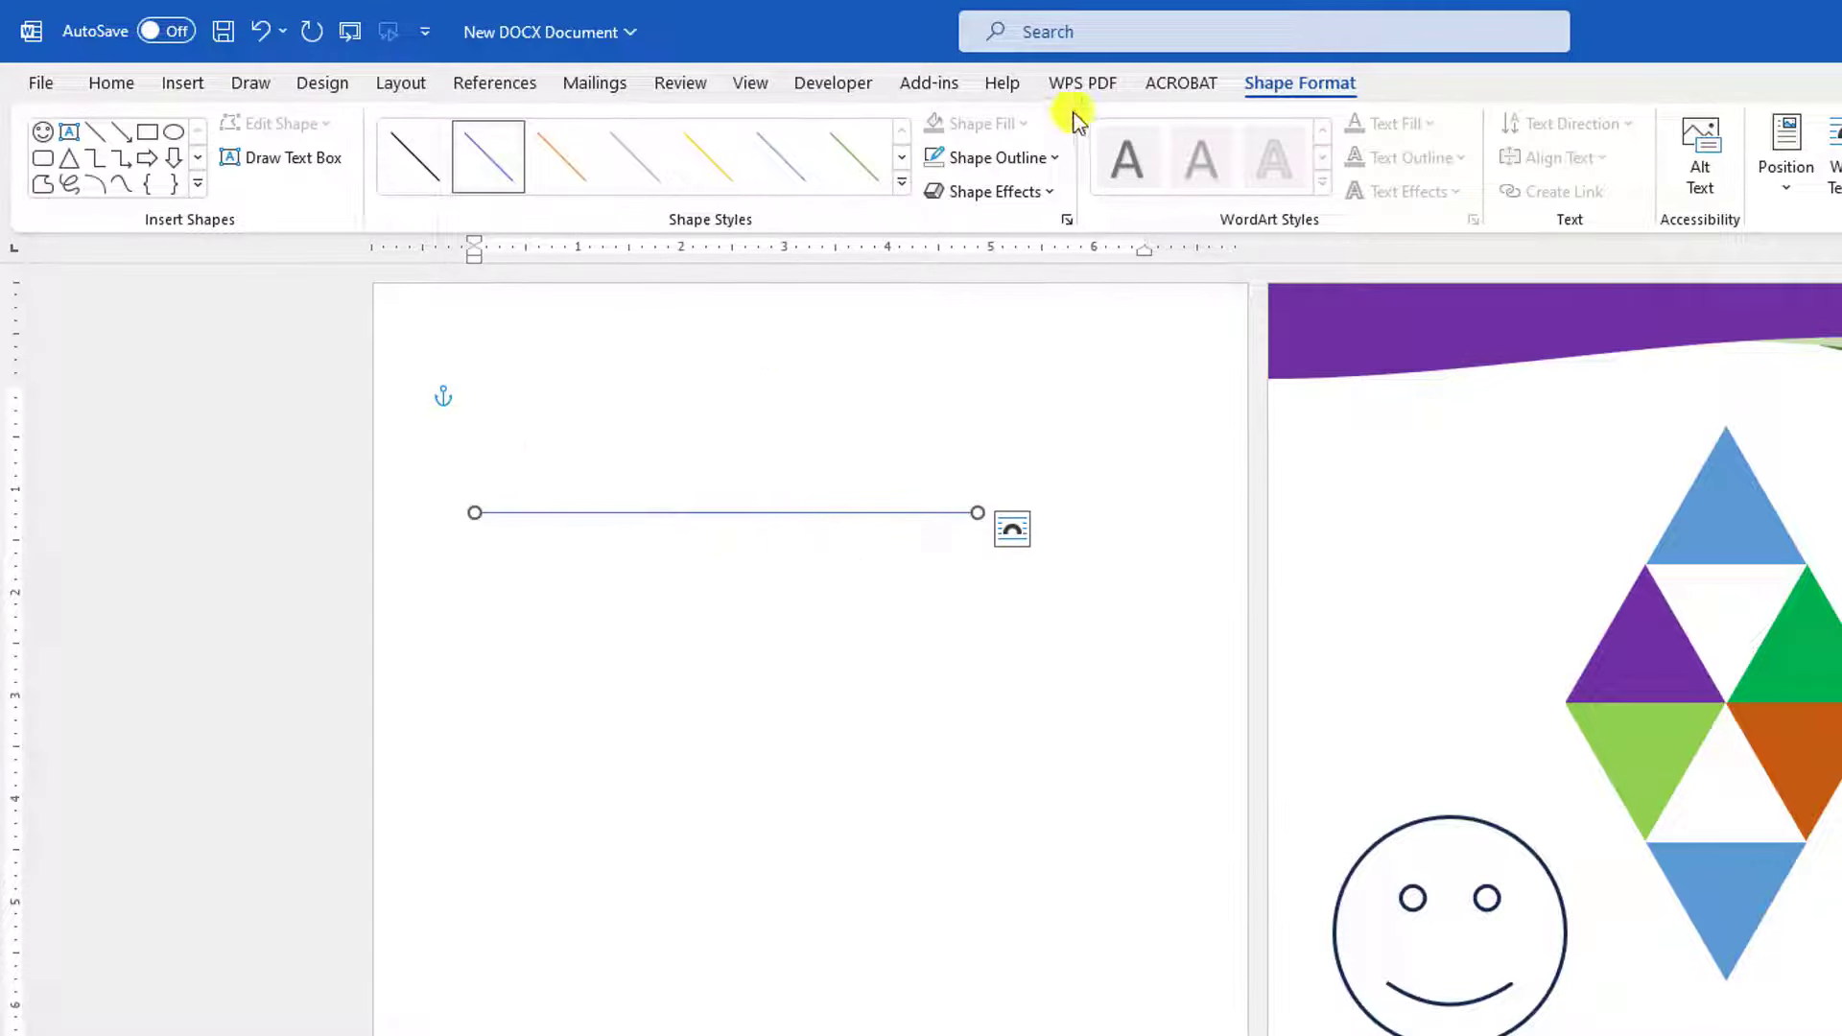
# Set the line's weight to 3 pt and its outline color to the standard red
pyautogui.click(1053, 158)
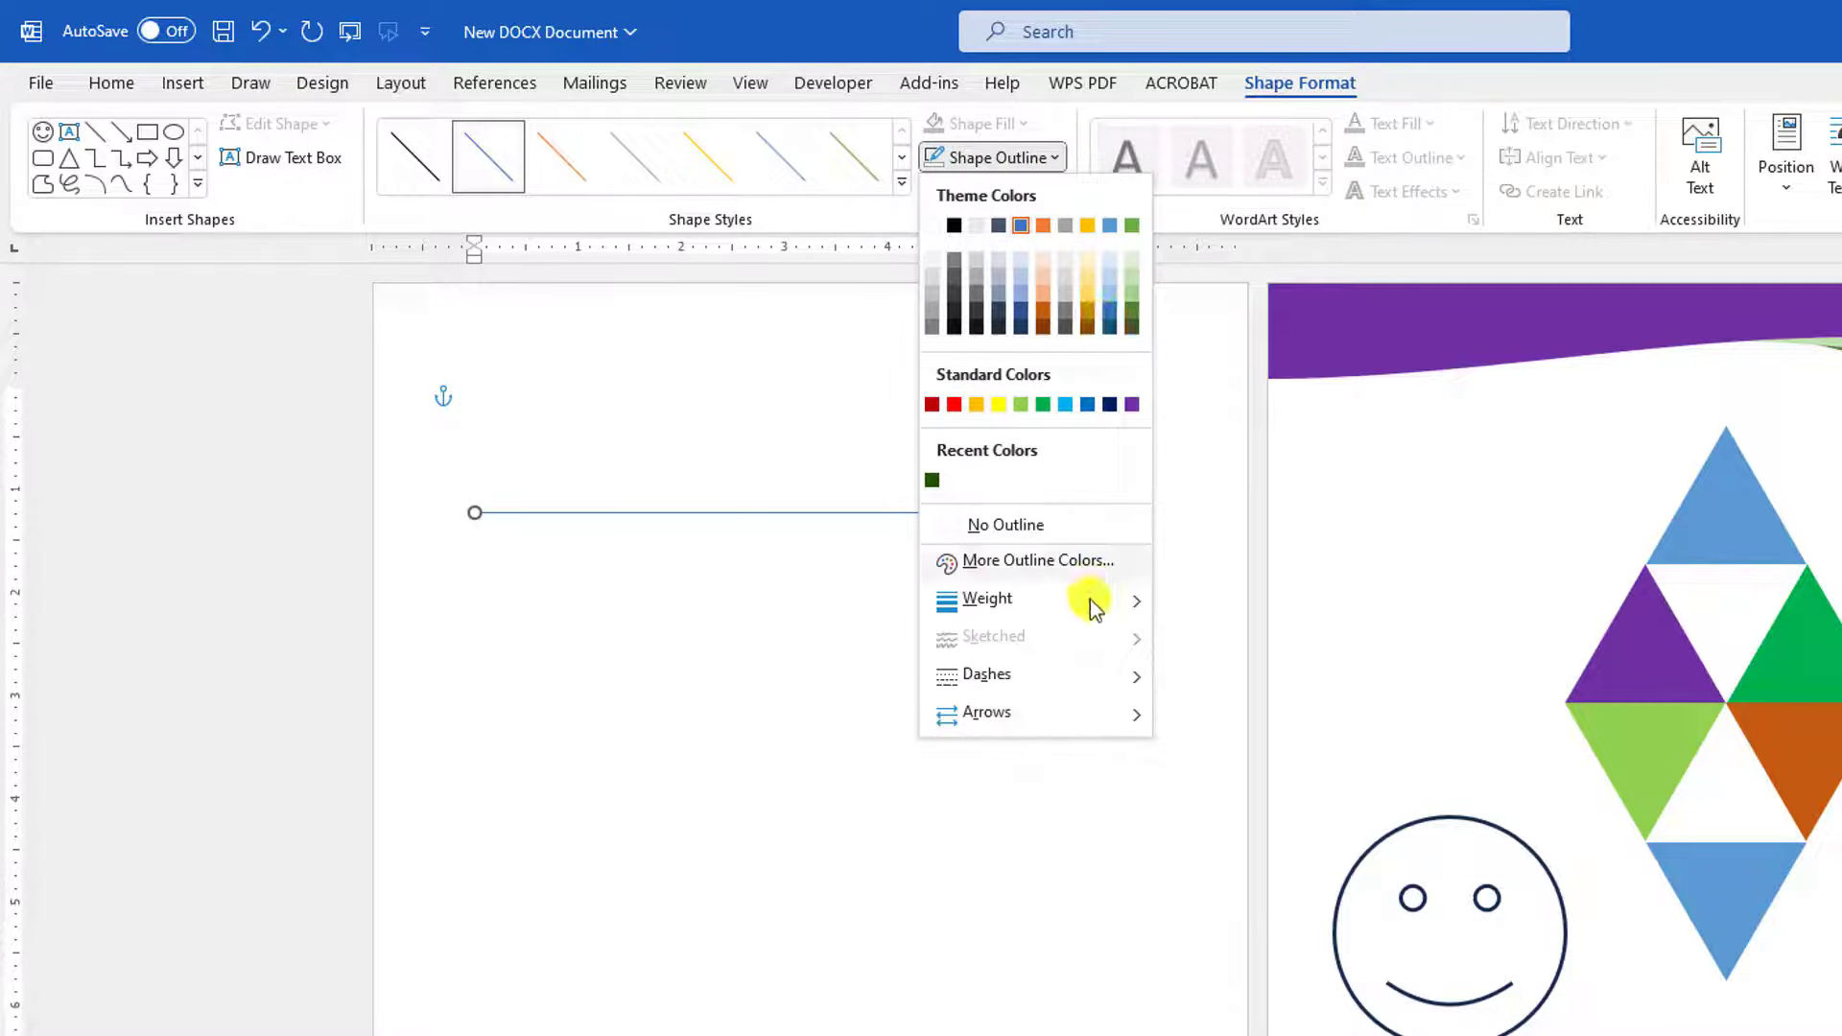
pyautogui.moveTo(1077, 607)
pyautogui.click(1286, 808)
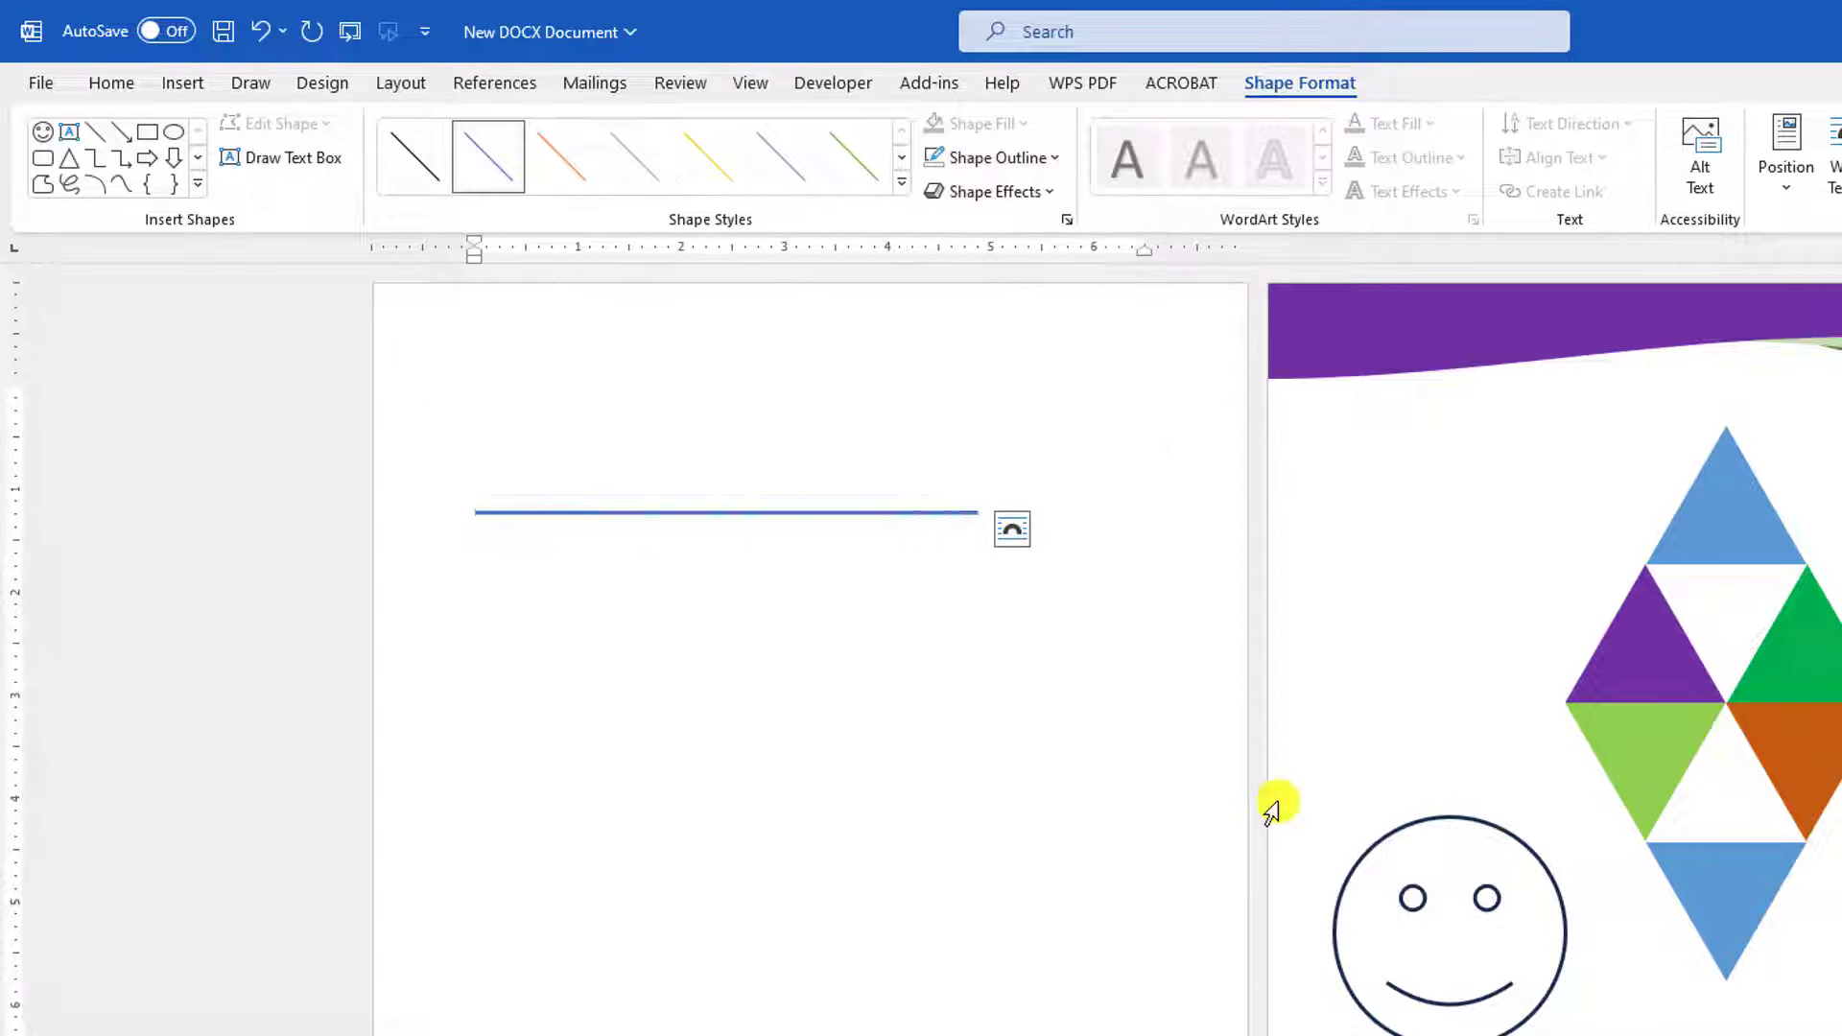
pyautogui.click(1054, 161)
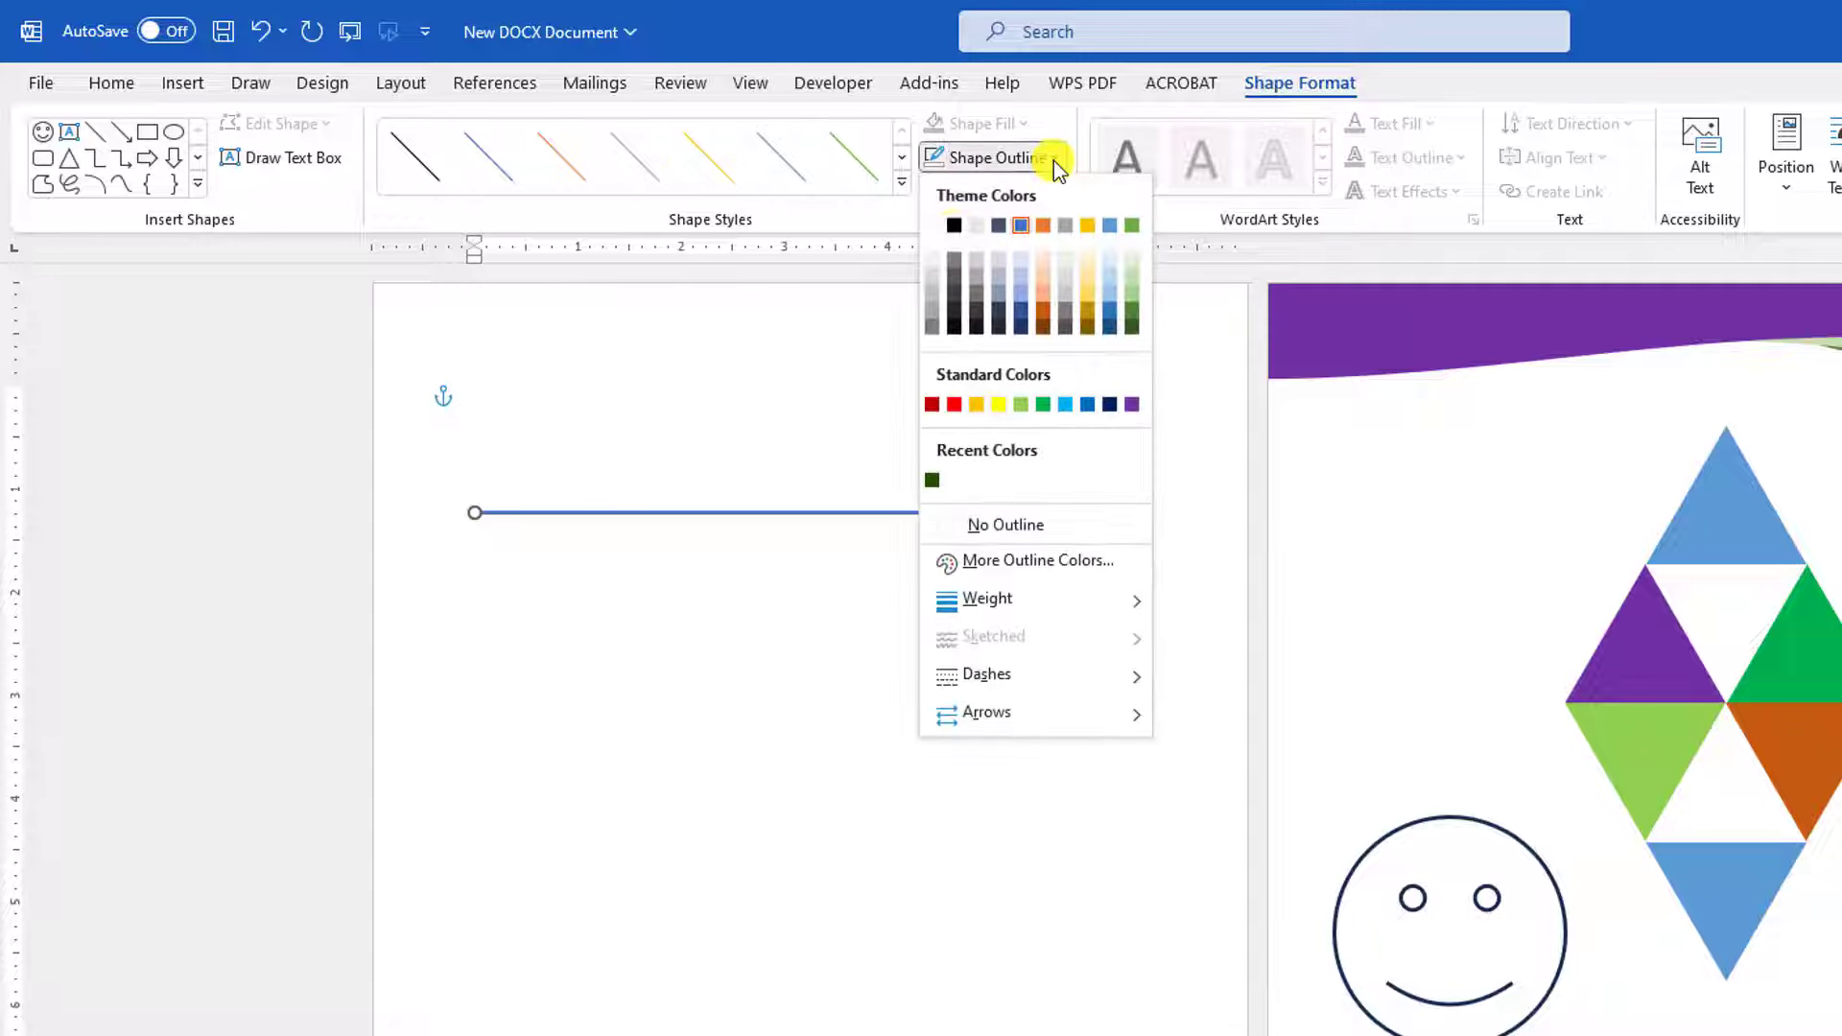
pyautogui.click(953, 404)
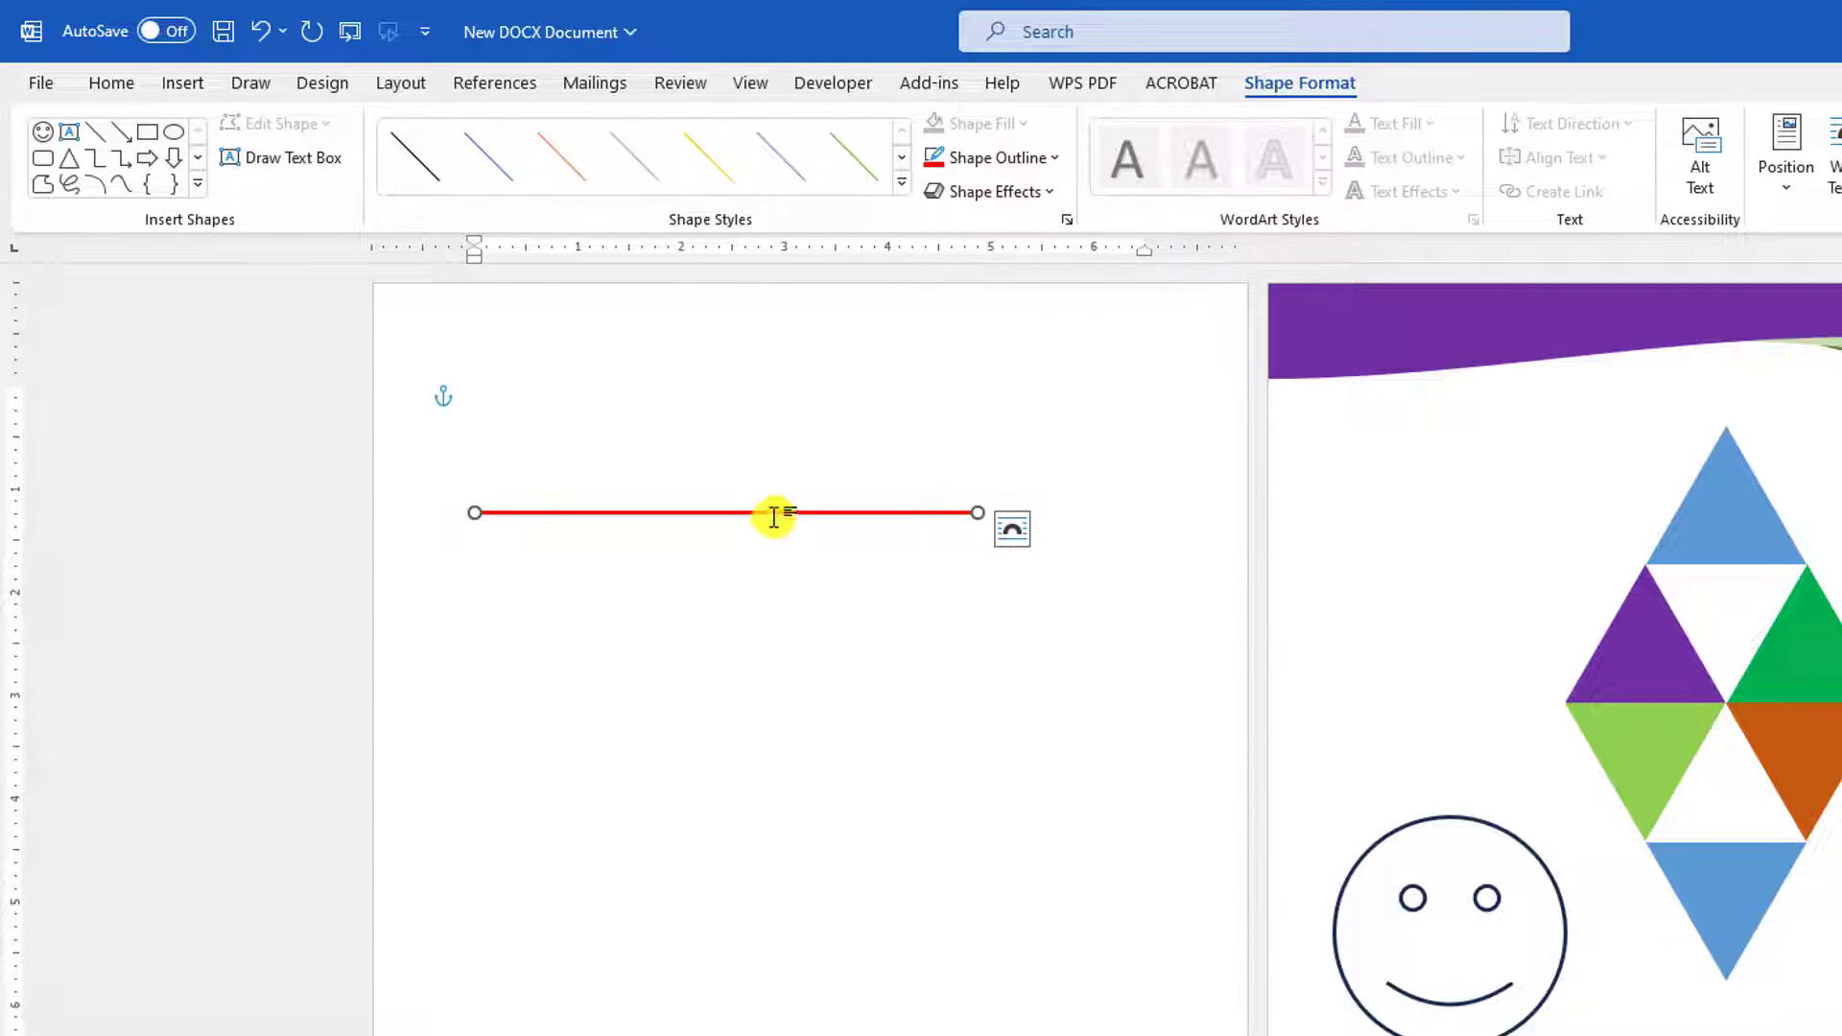
# Move the red line slightly up and to the right on the page, keeping it selected
pyautogui.moveTo(772, 512); pyautogui.dragTo(809, 498)
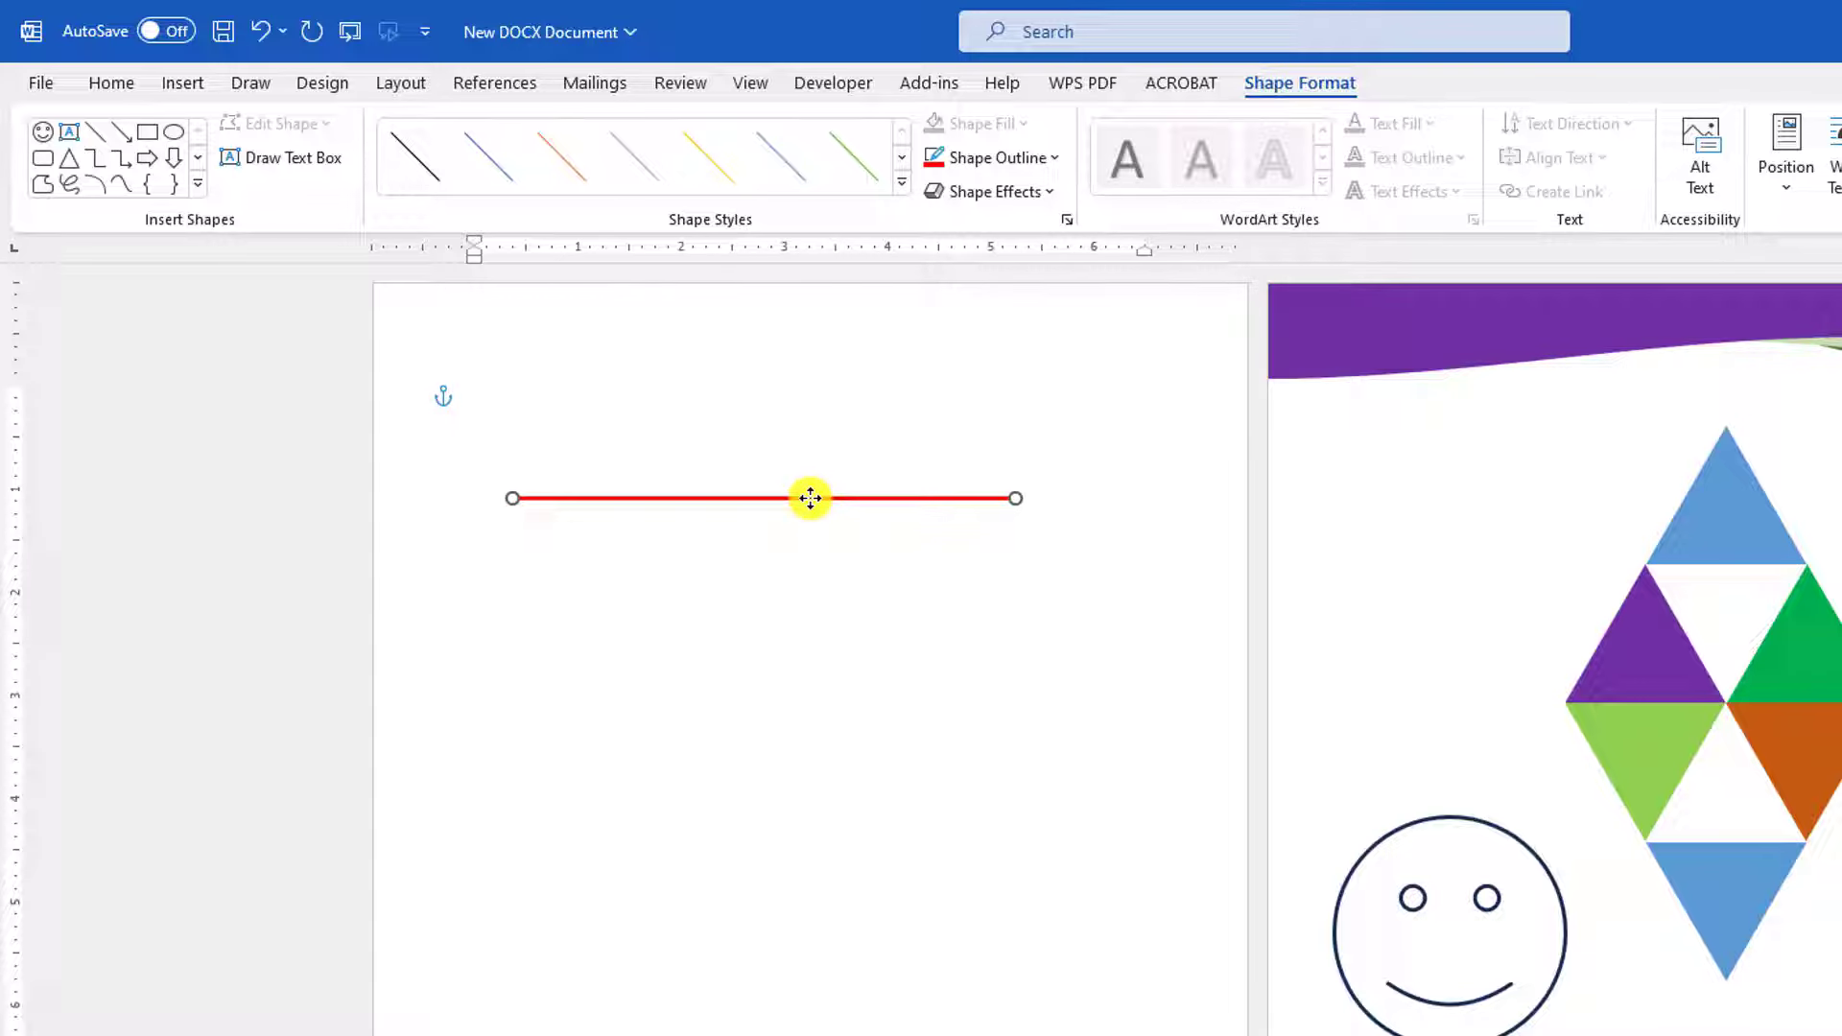
pyautogui.click(826, 527)
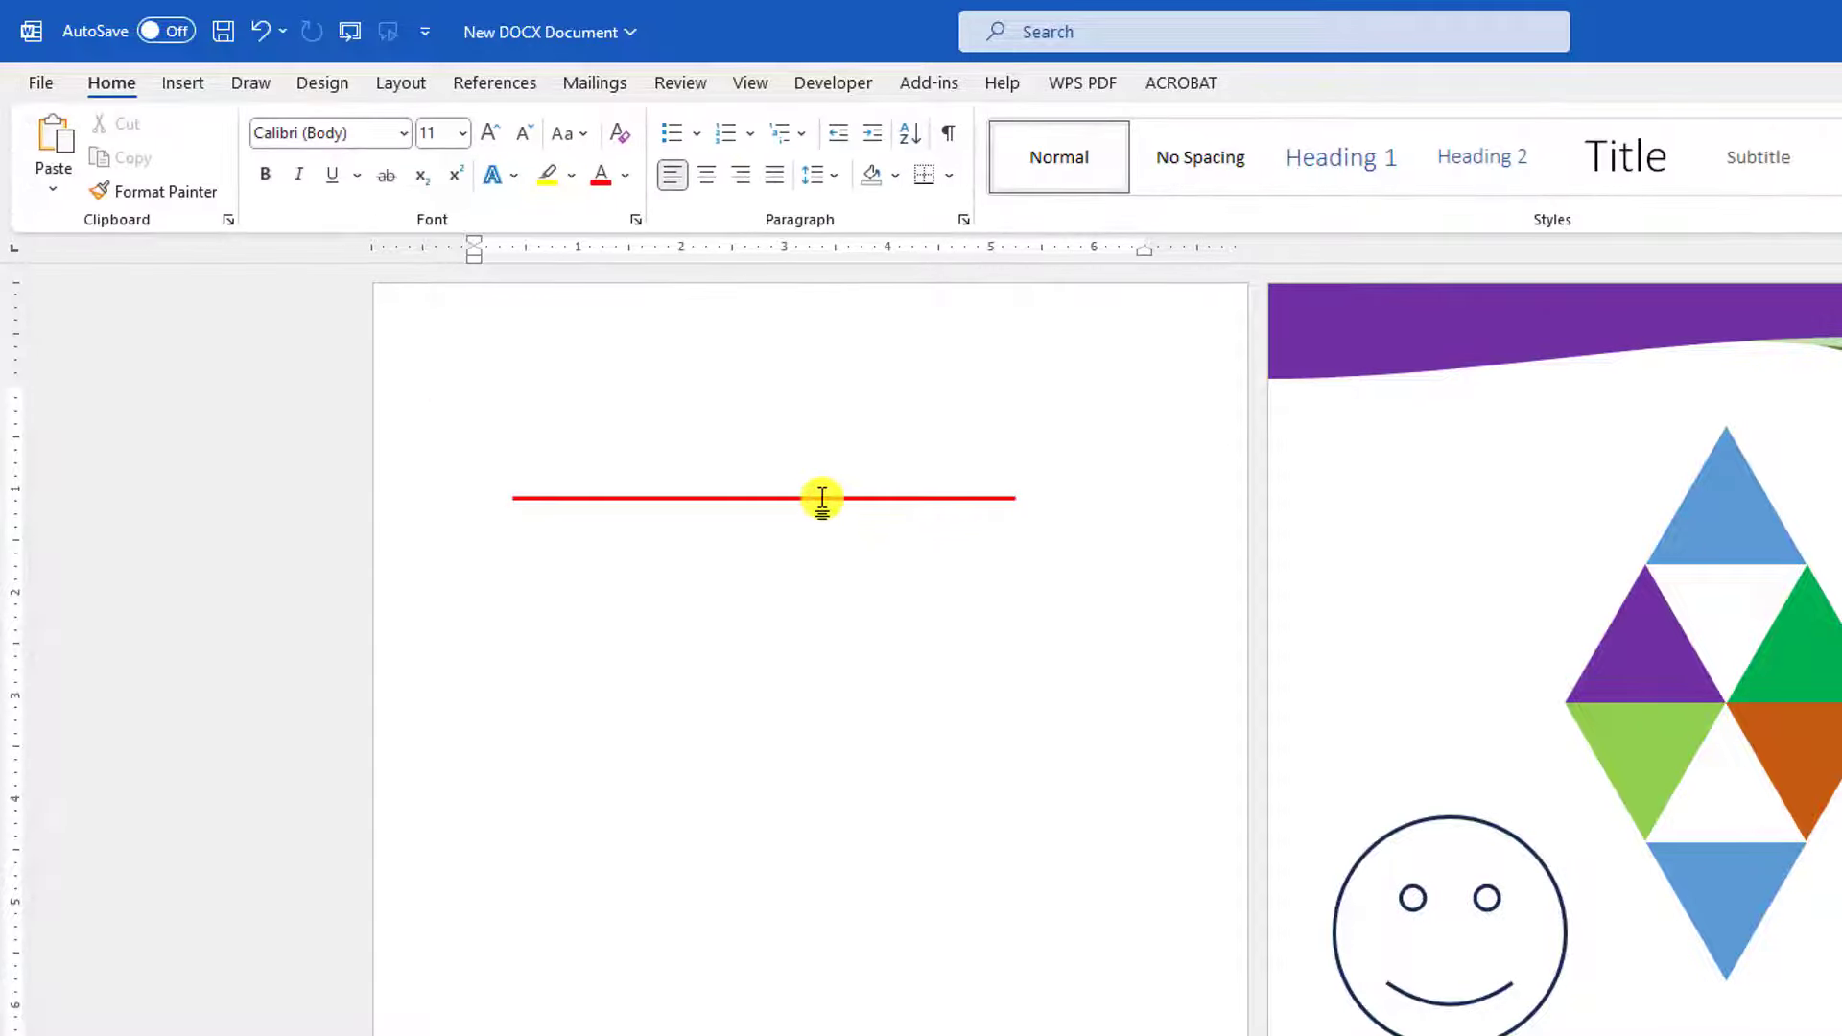
pyautogui.click(823, 498)
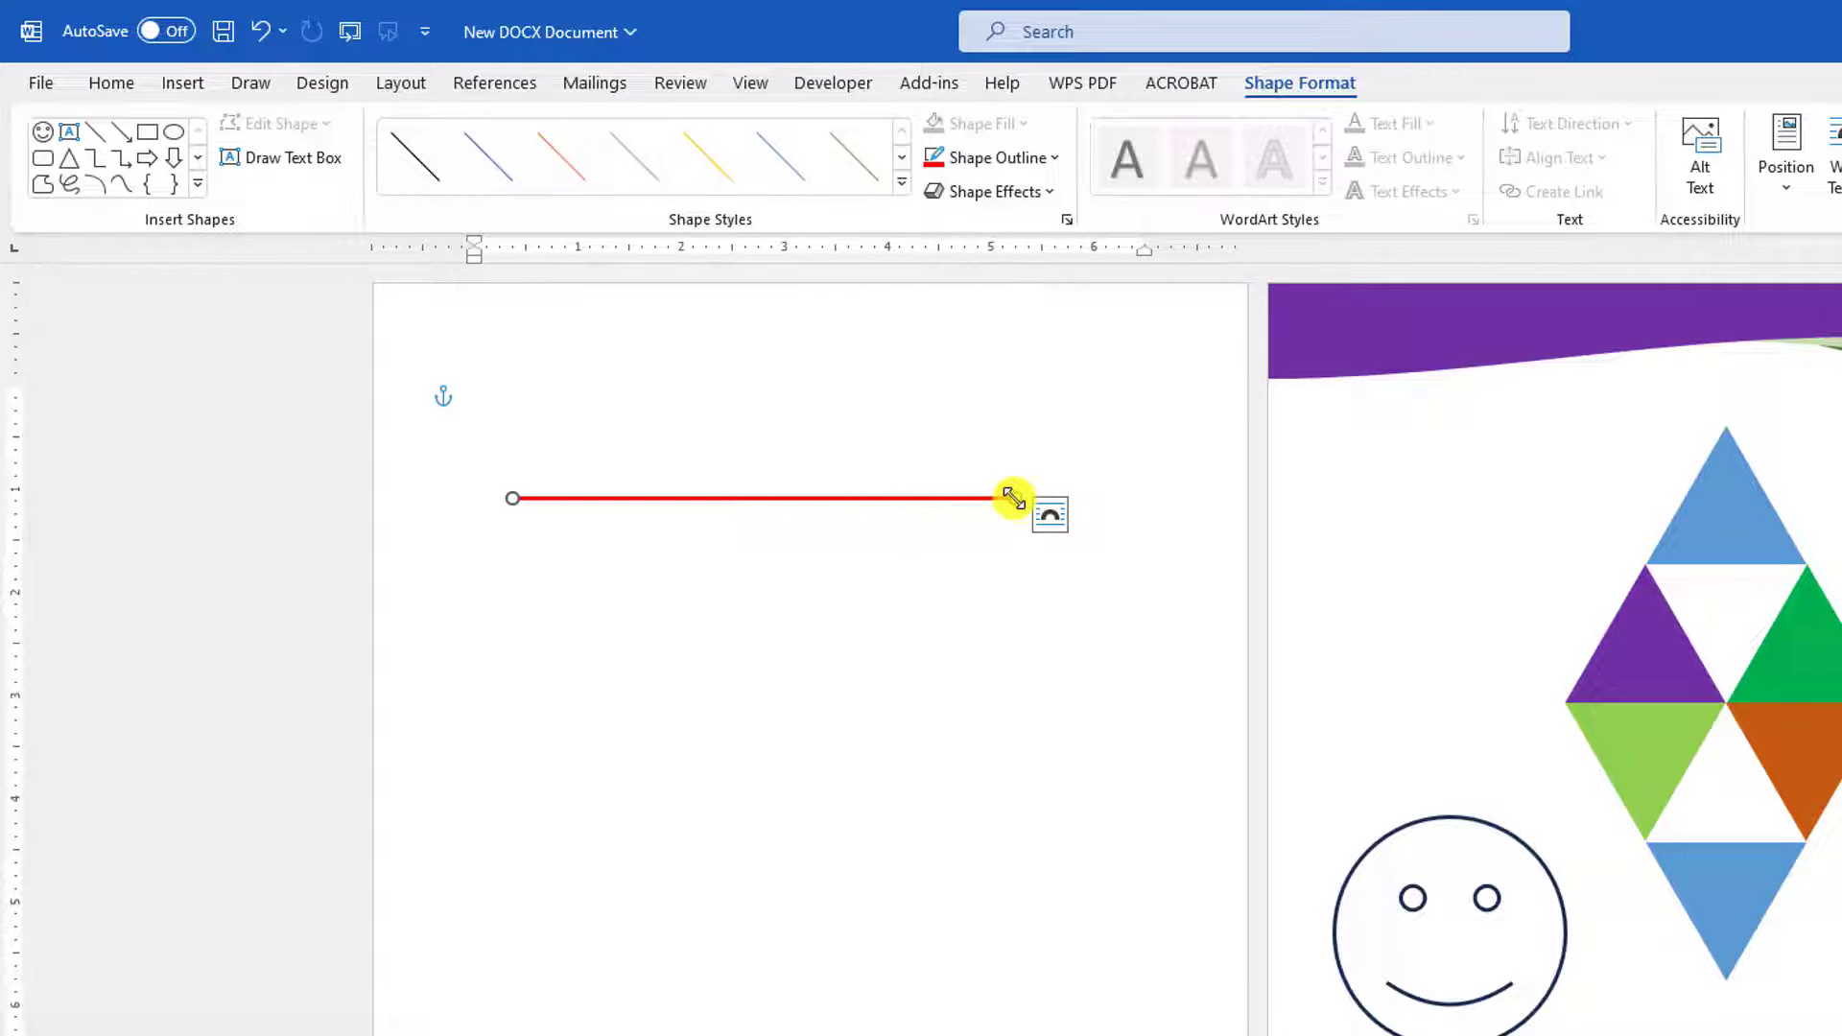
# Open the shape formatting options for the red line and add an arrowhead to its right end
pyautogui.rightClick(957, 498)
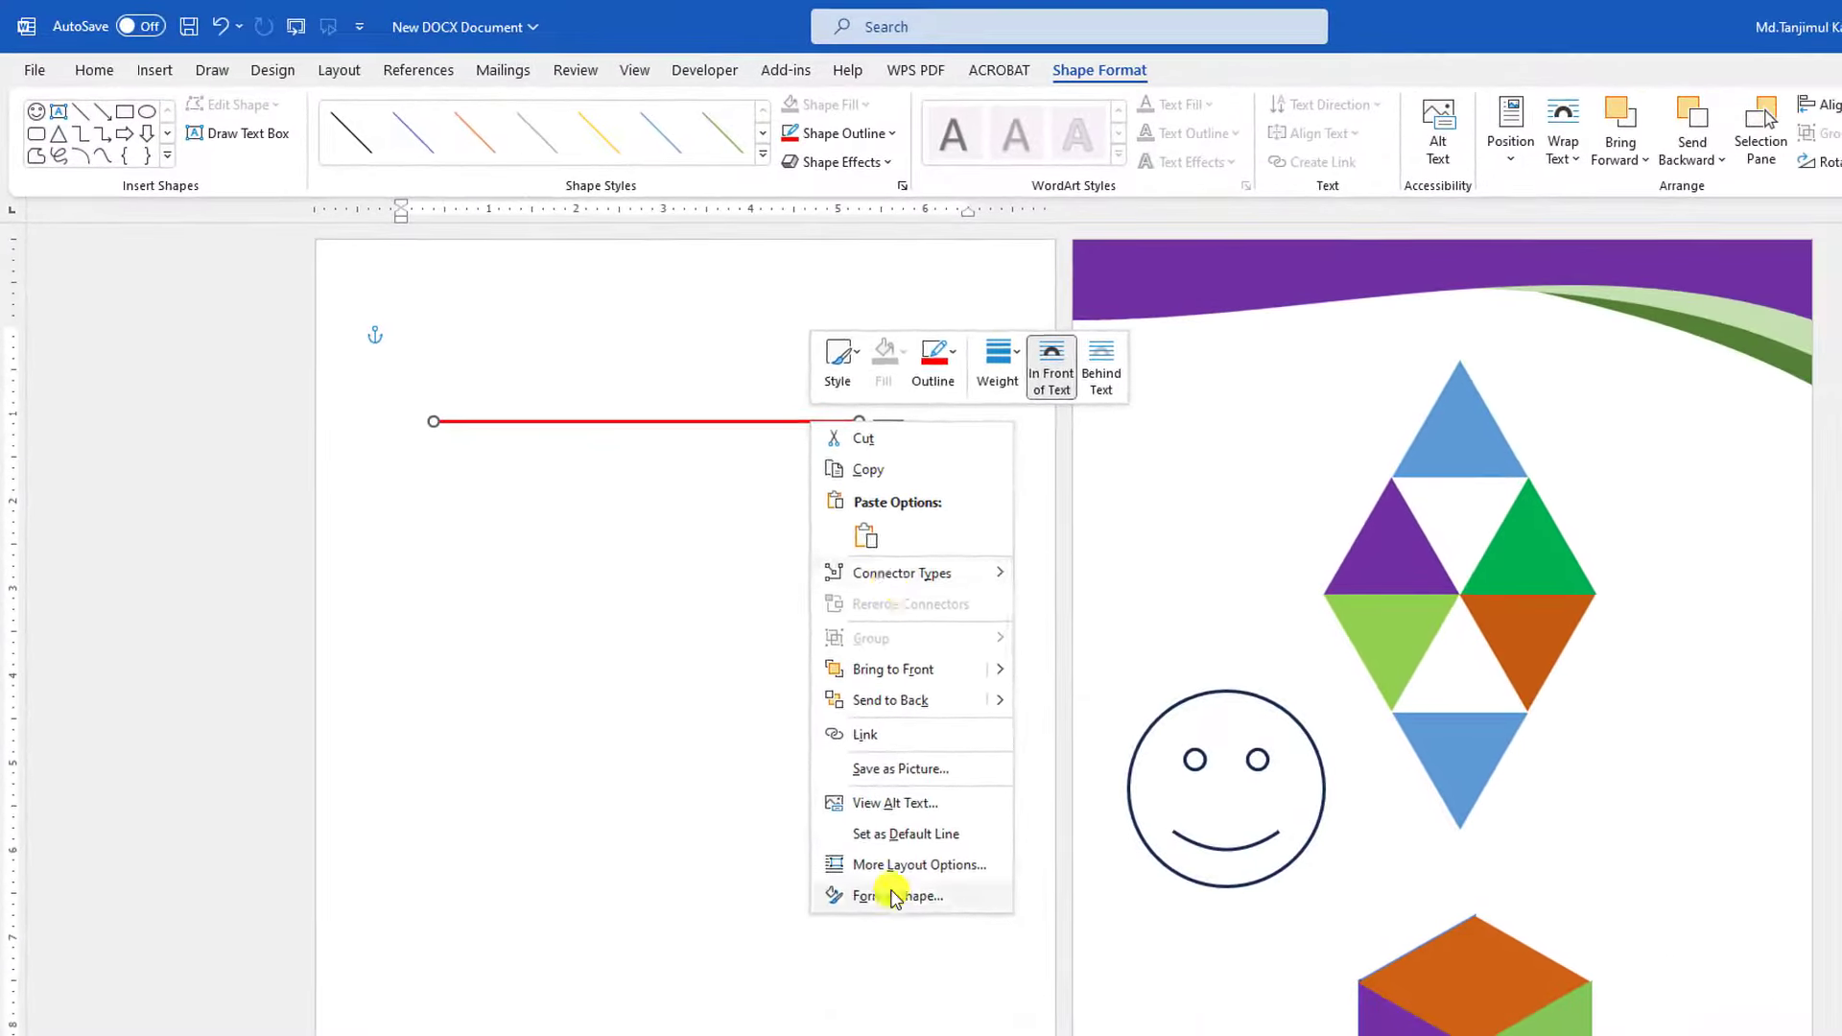
pyautogui.click(950, 948)
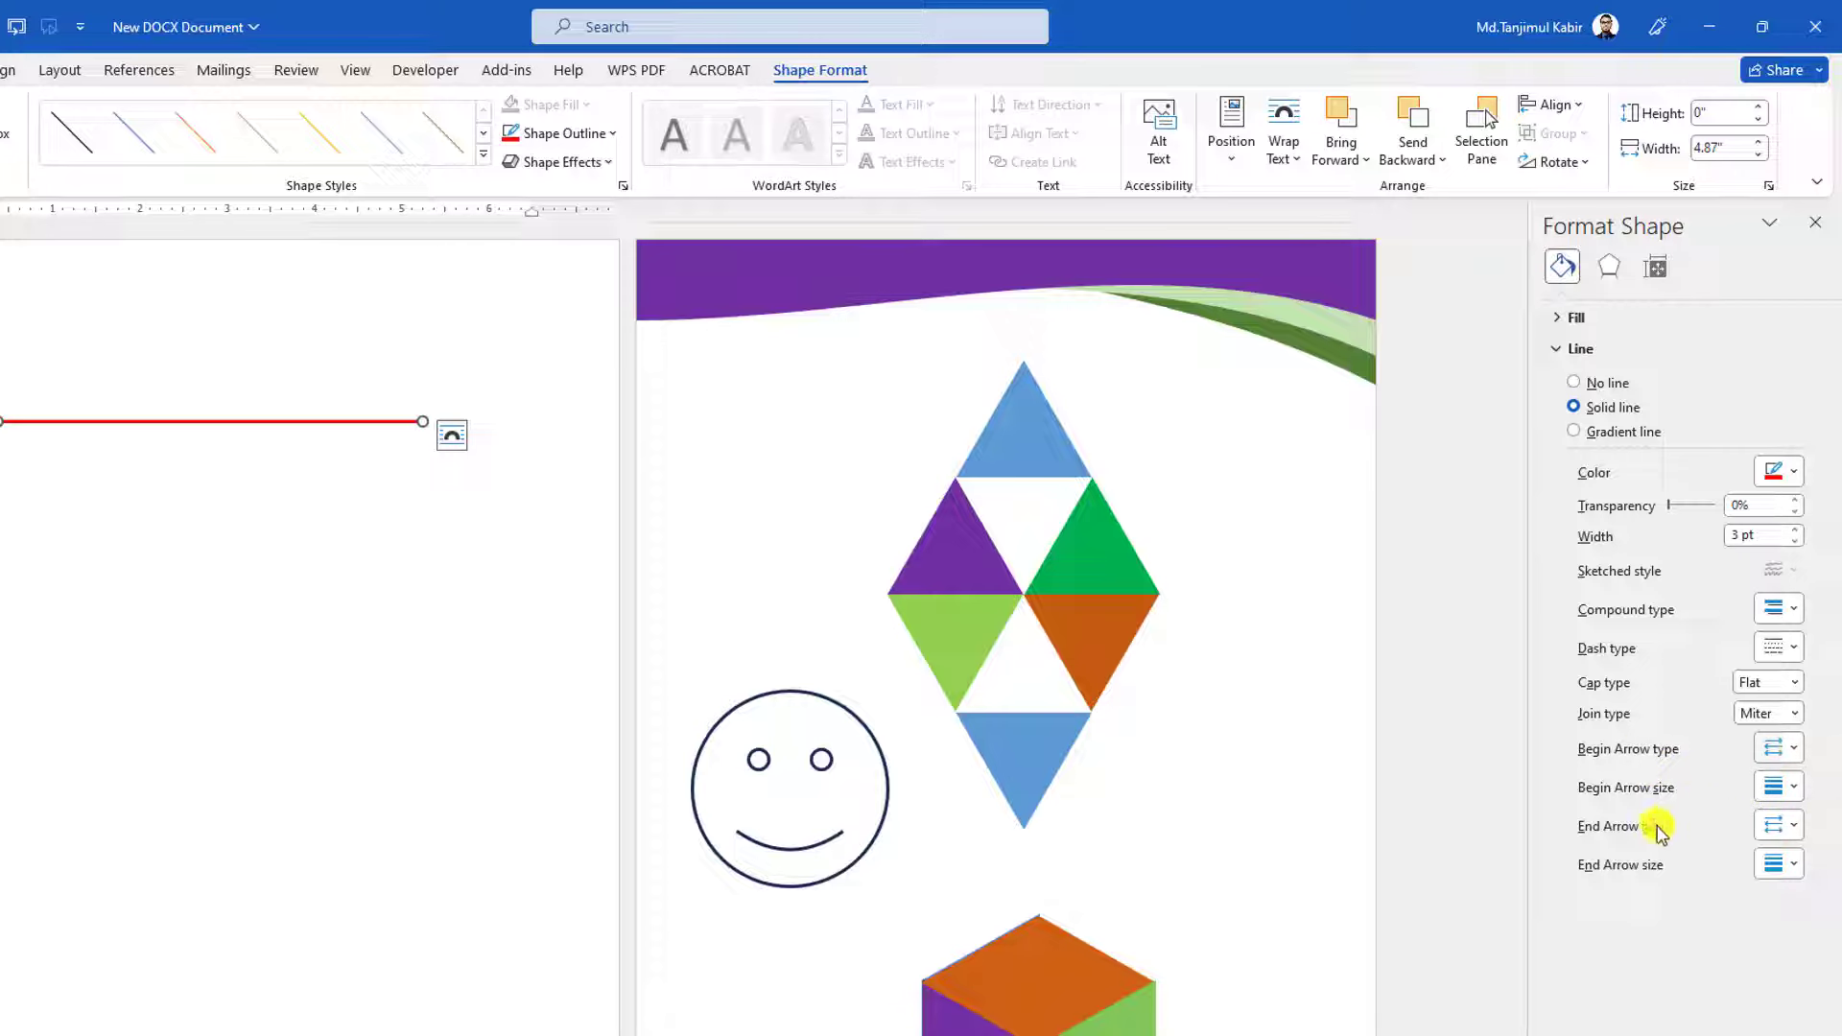
pyautogui.click(1787, 831)
pyautogui.click(1787, 861)
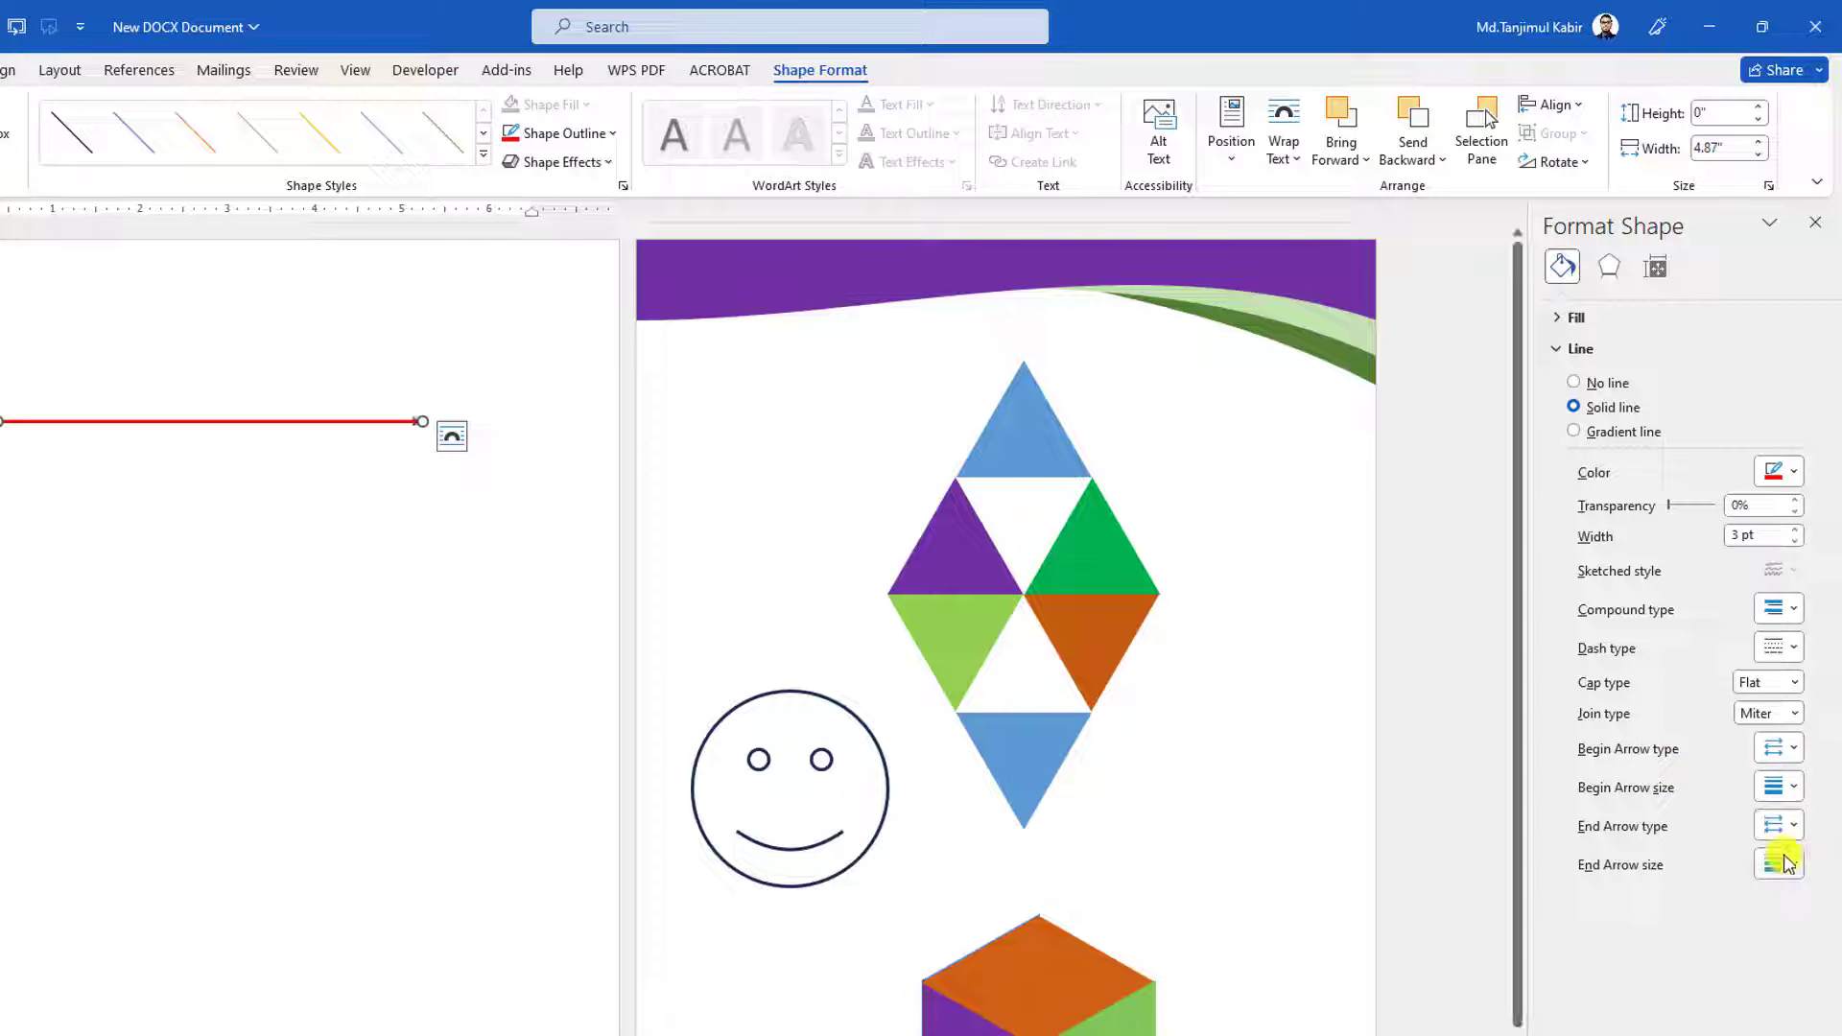
pyautogui.click(414, 435)
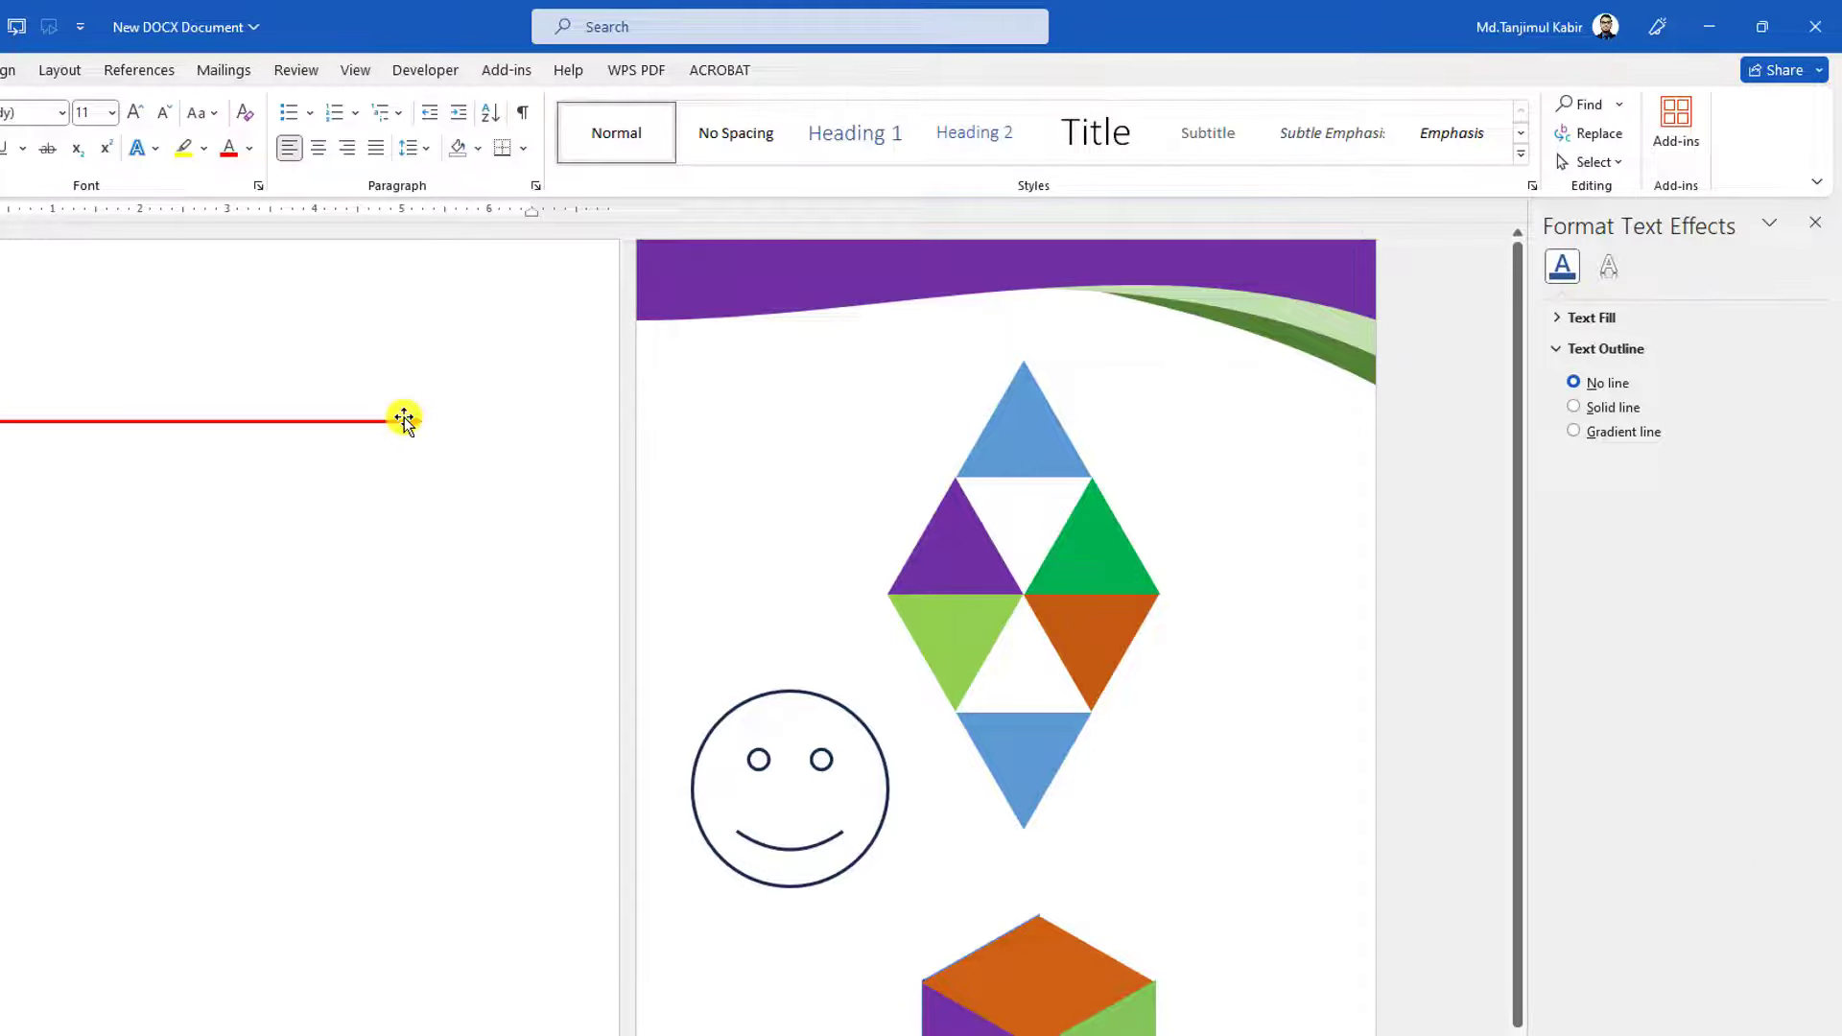
# Change the red arrow's dash type to a dotted line
pyautogui.click(403, 419)
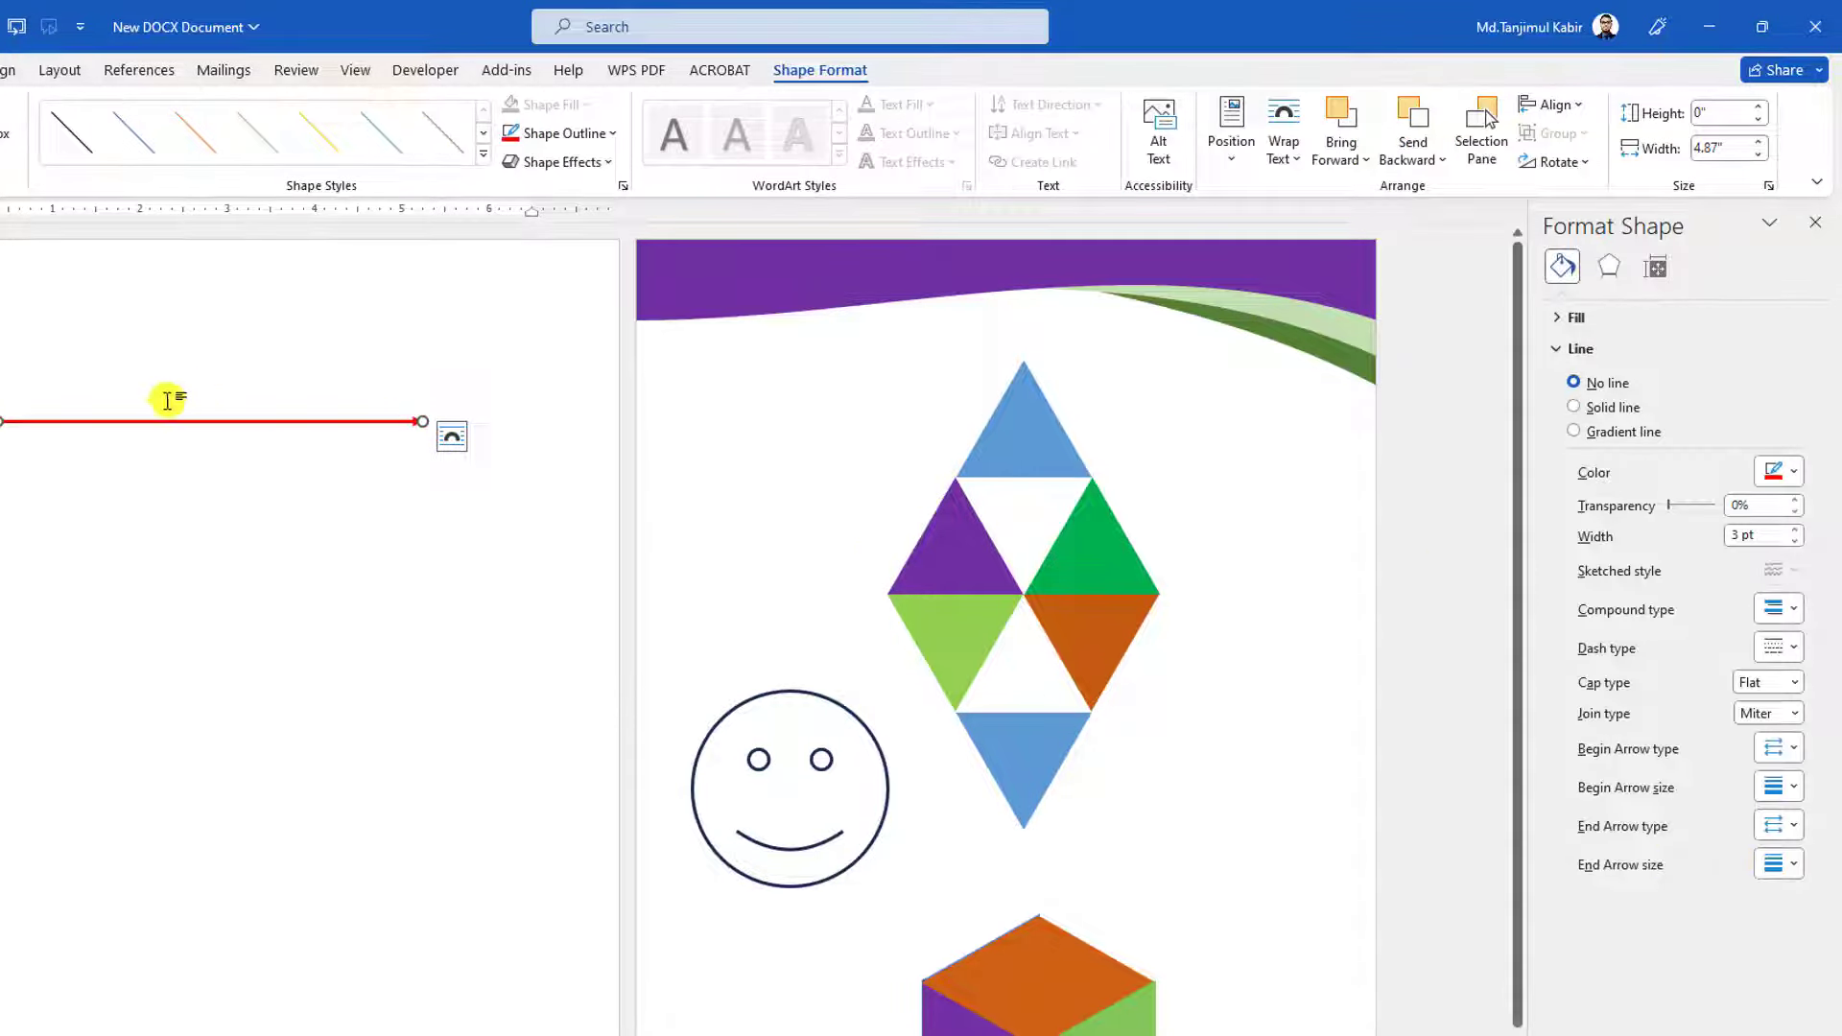
pyautogui.click(1781, 645)
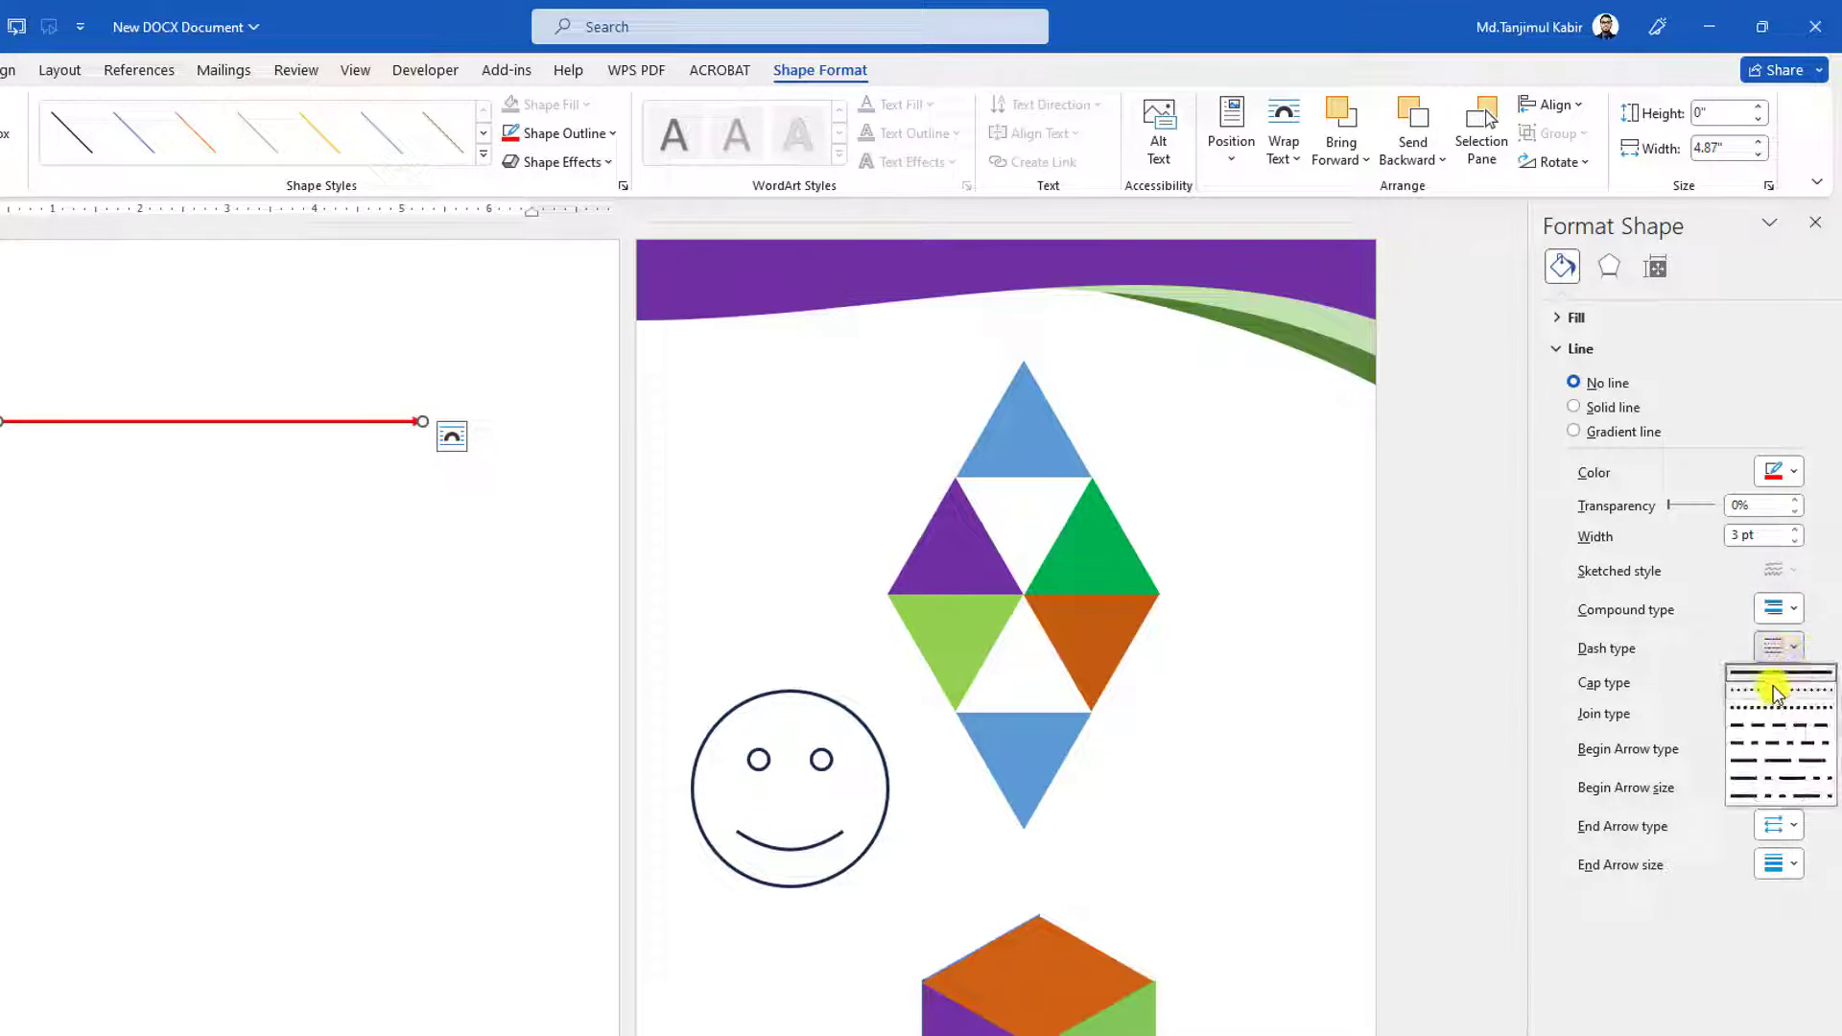
pyautogui.click(1780, 687)
pyautogui.click(378, 499)
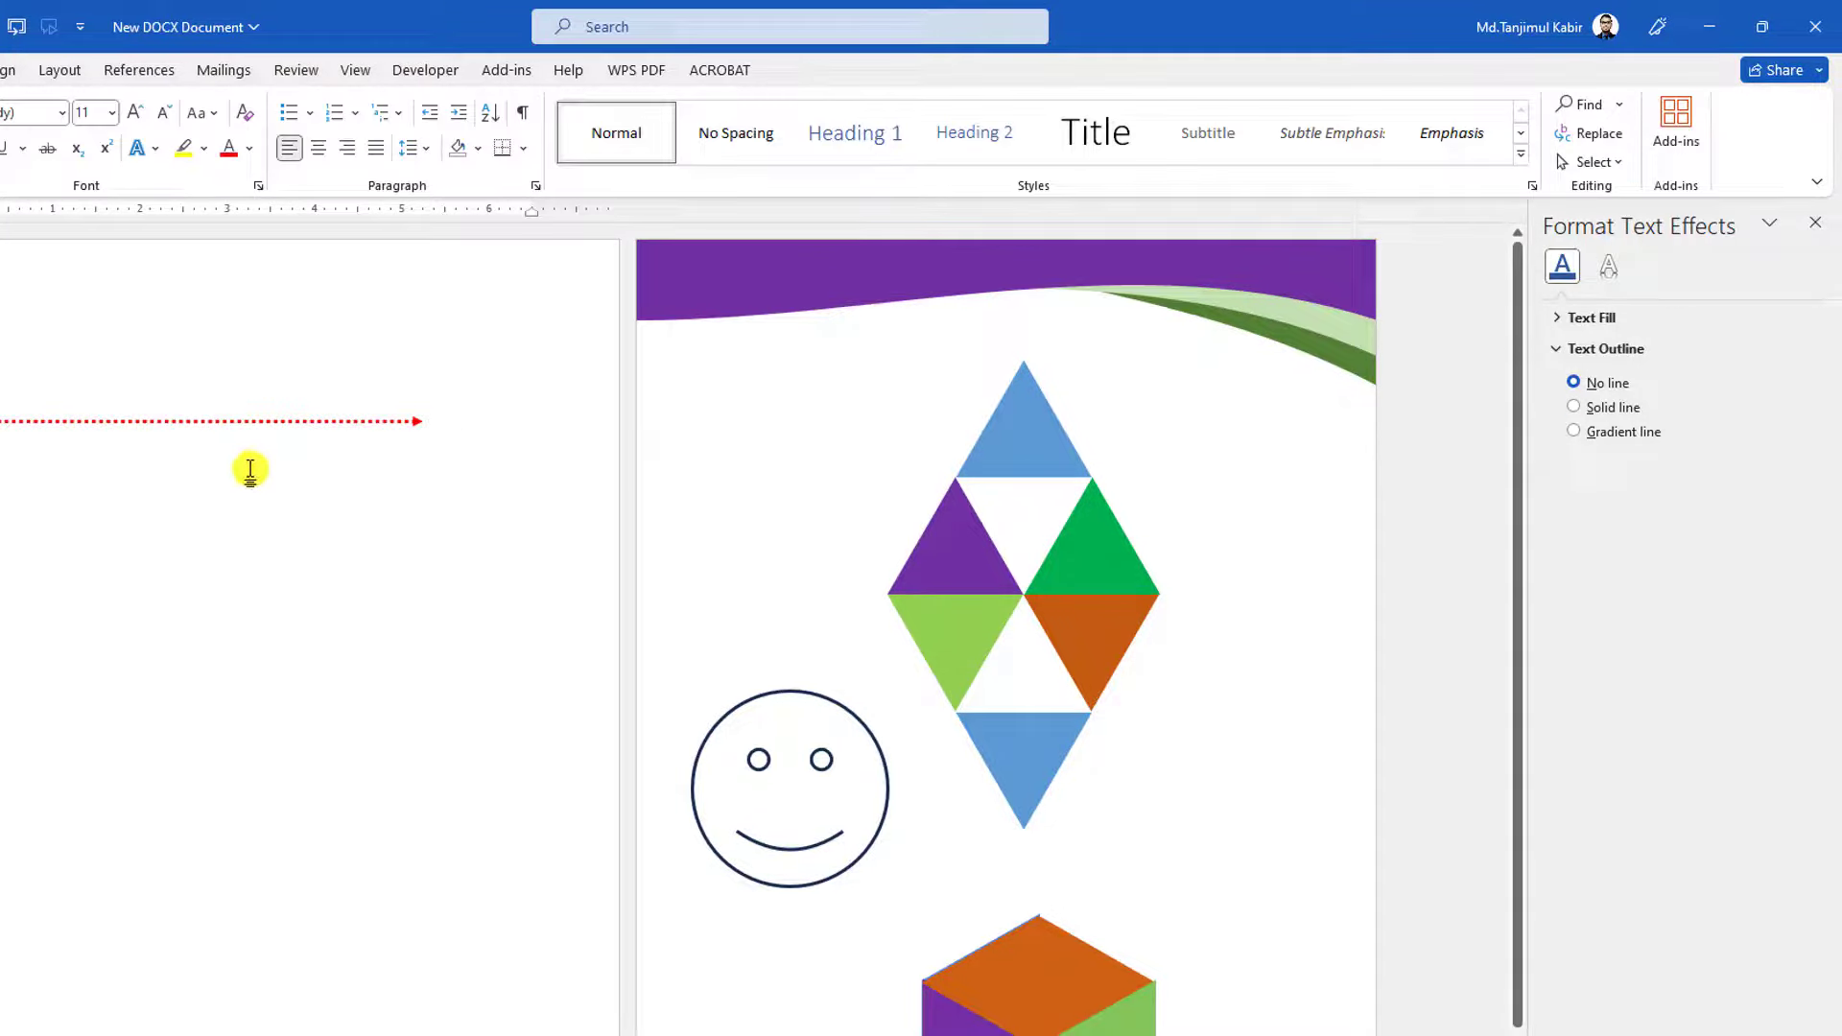
# Move the dotted red arrow lower on the page and delete it
pyautogui.moveTo(245, 424); pyautogui.dragTo(263, 509)
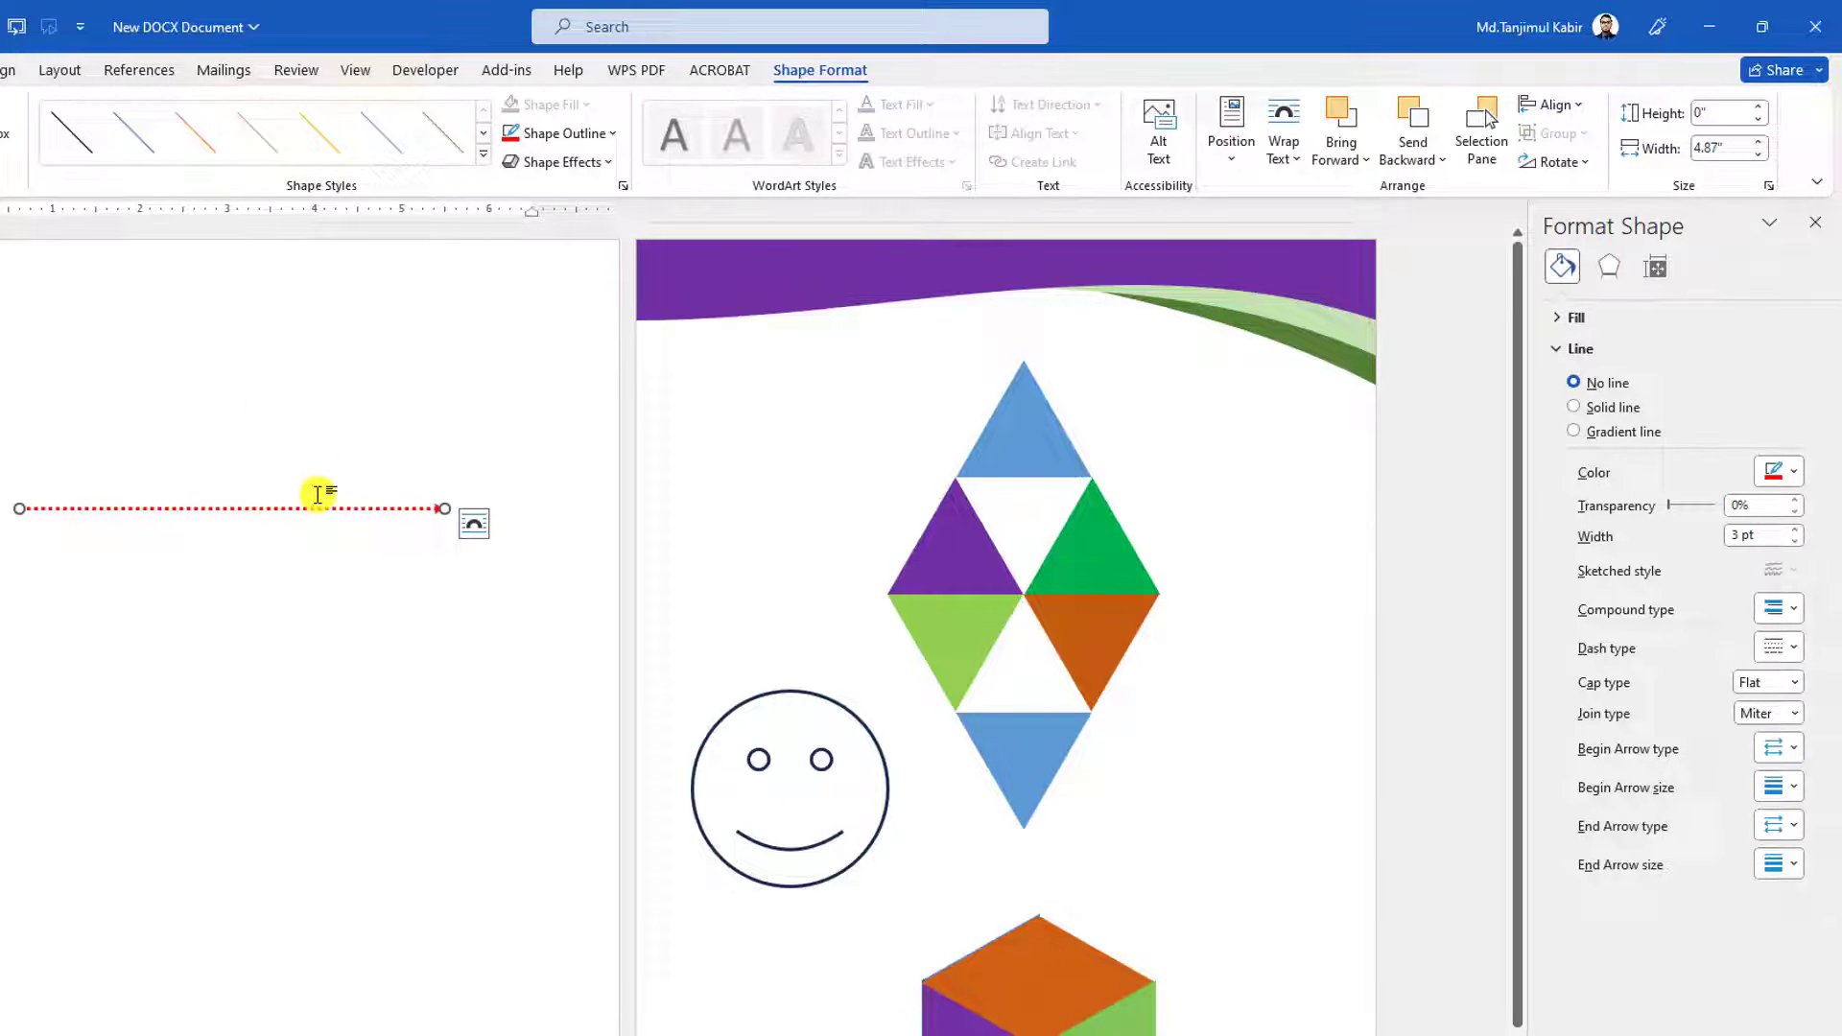
pyautogui.press('Delete')
# Draw a large oval in the middle of the blank page and delete it
pyautogui.click(0, 70)
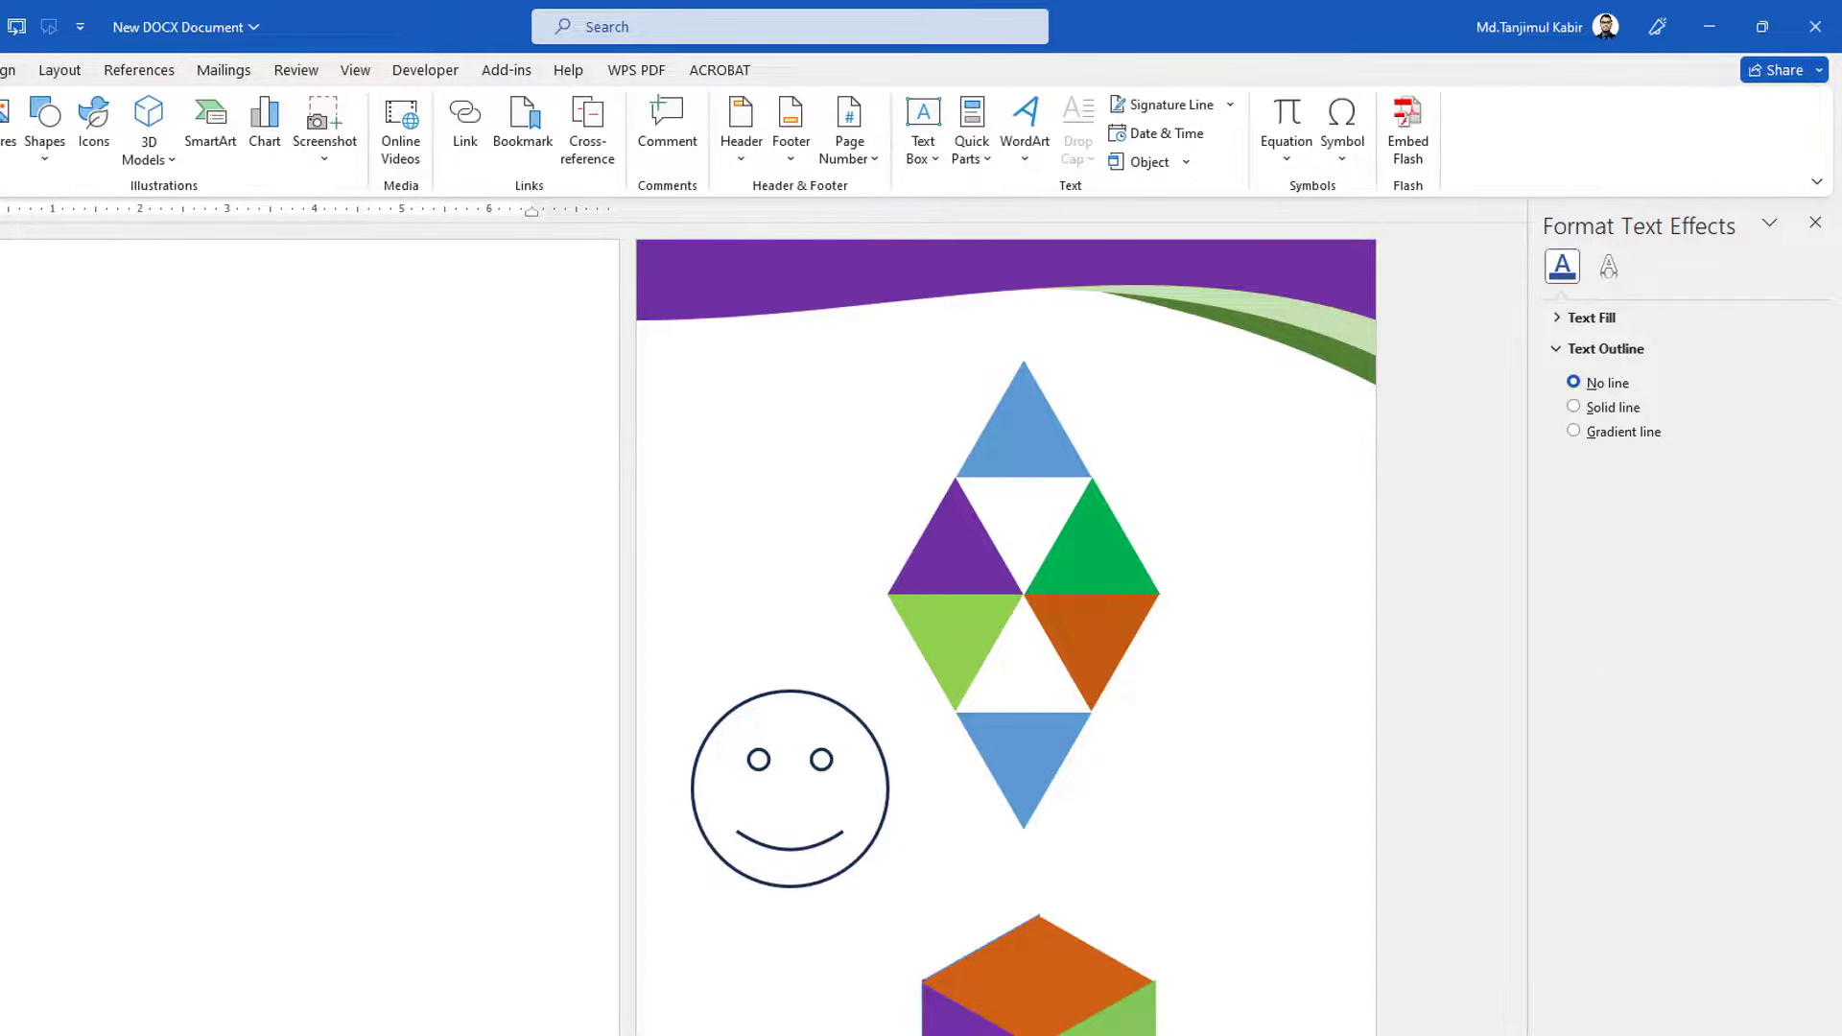
pyautogui.click(45, 135)
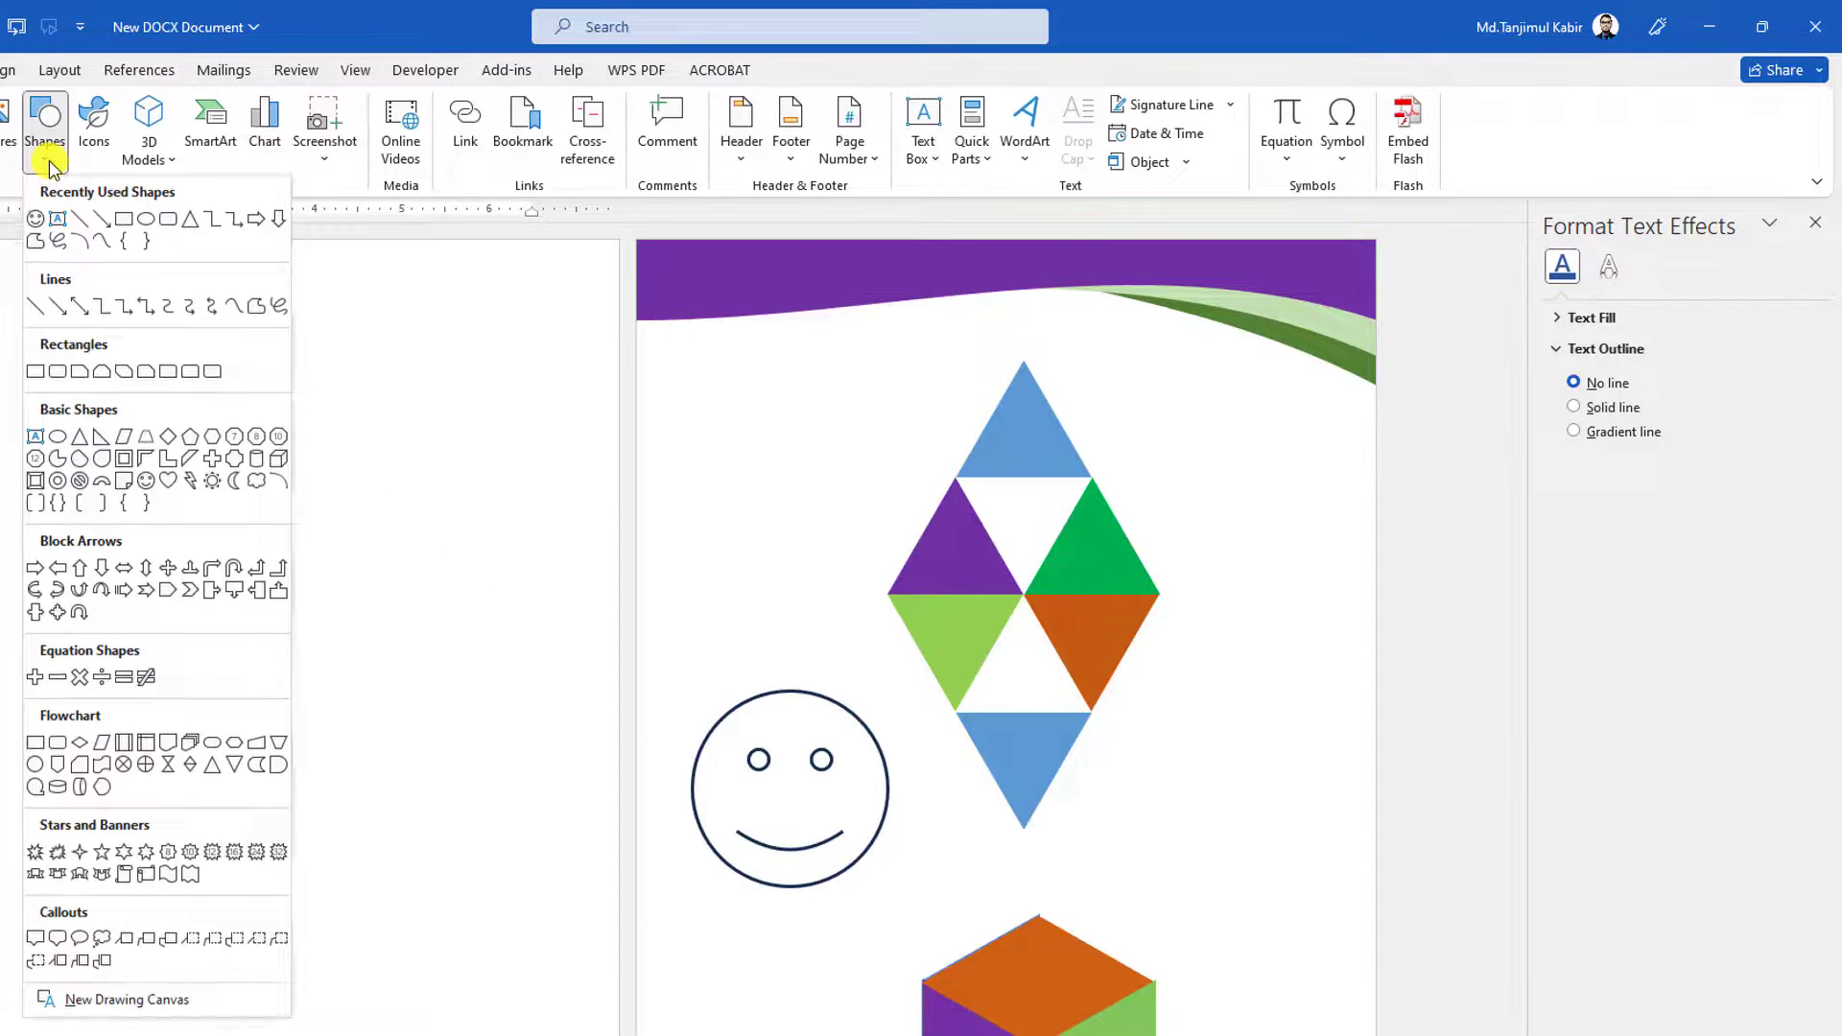
pyautogui.click(146, 221)
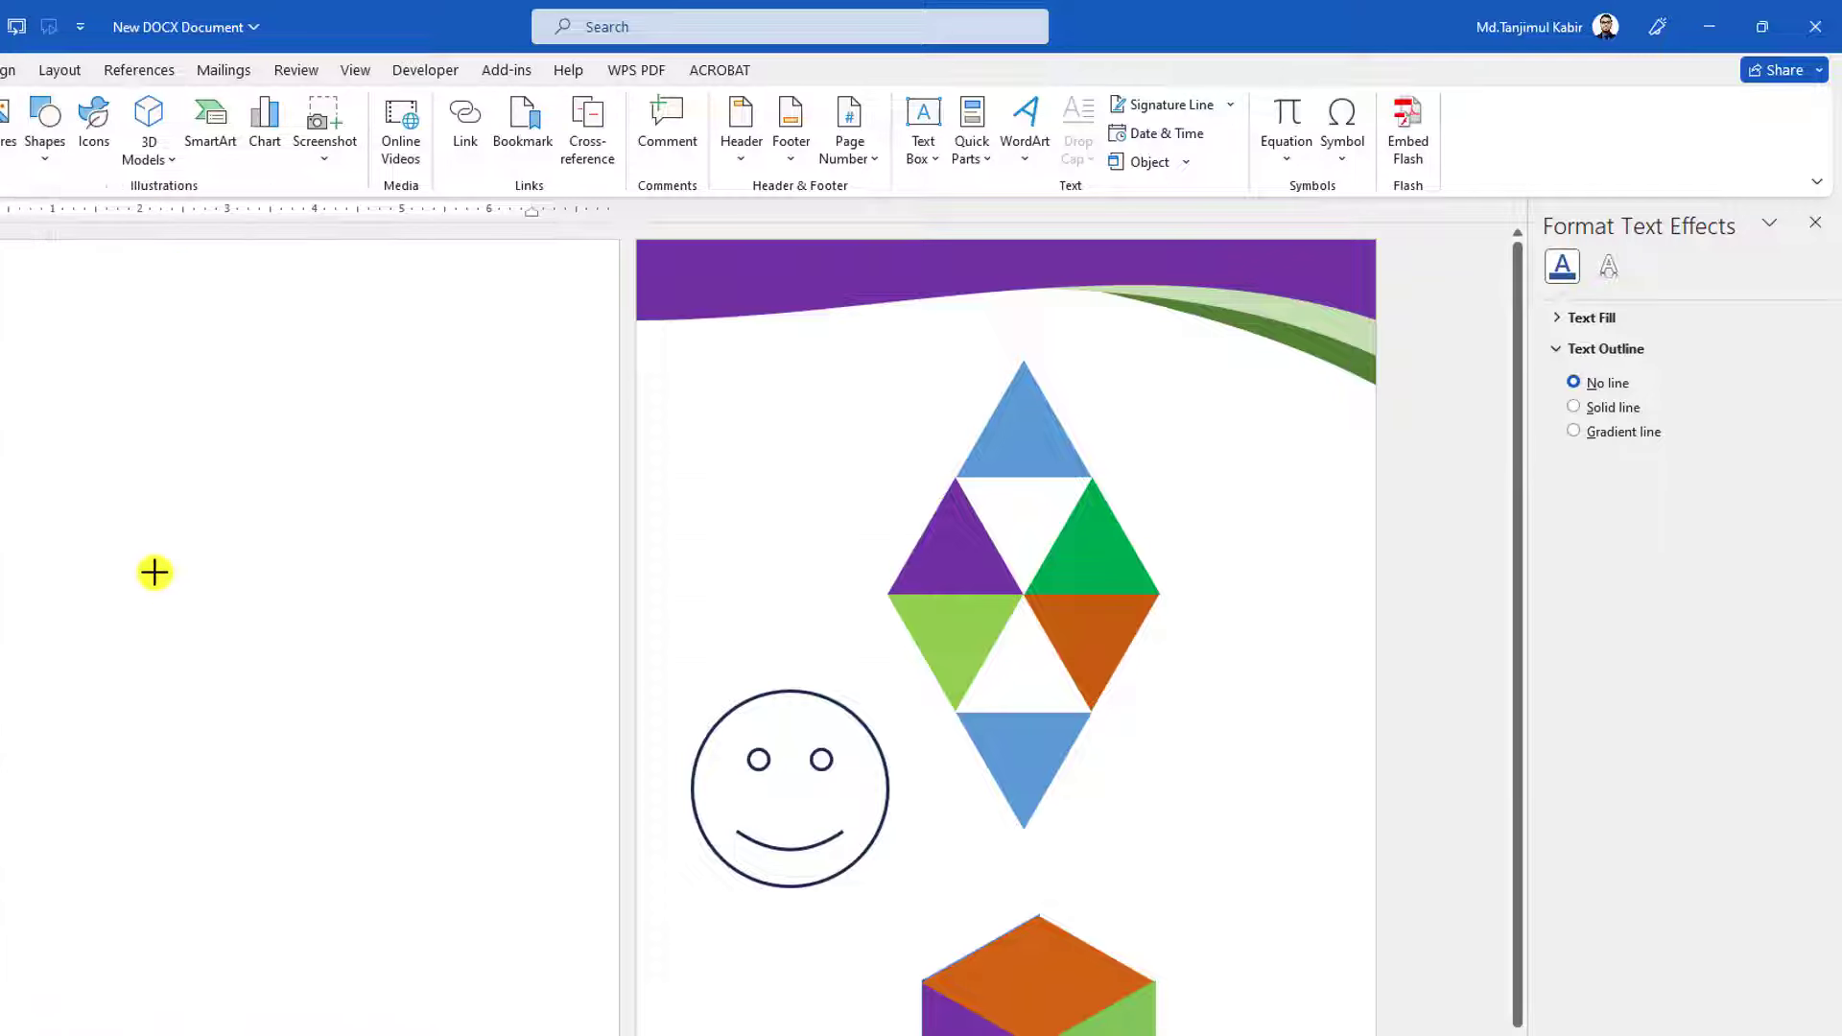
pyautogui.moveTo(45, 469); pyautogui.dragTo(505, 807)
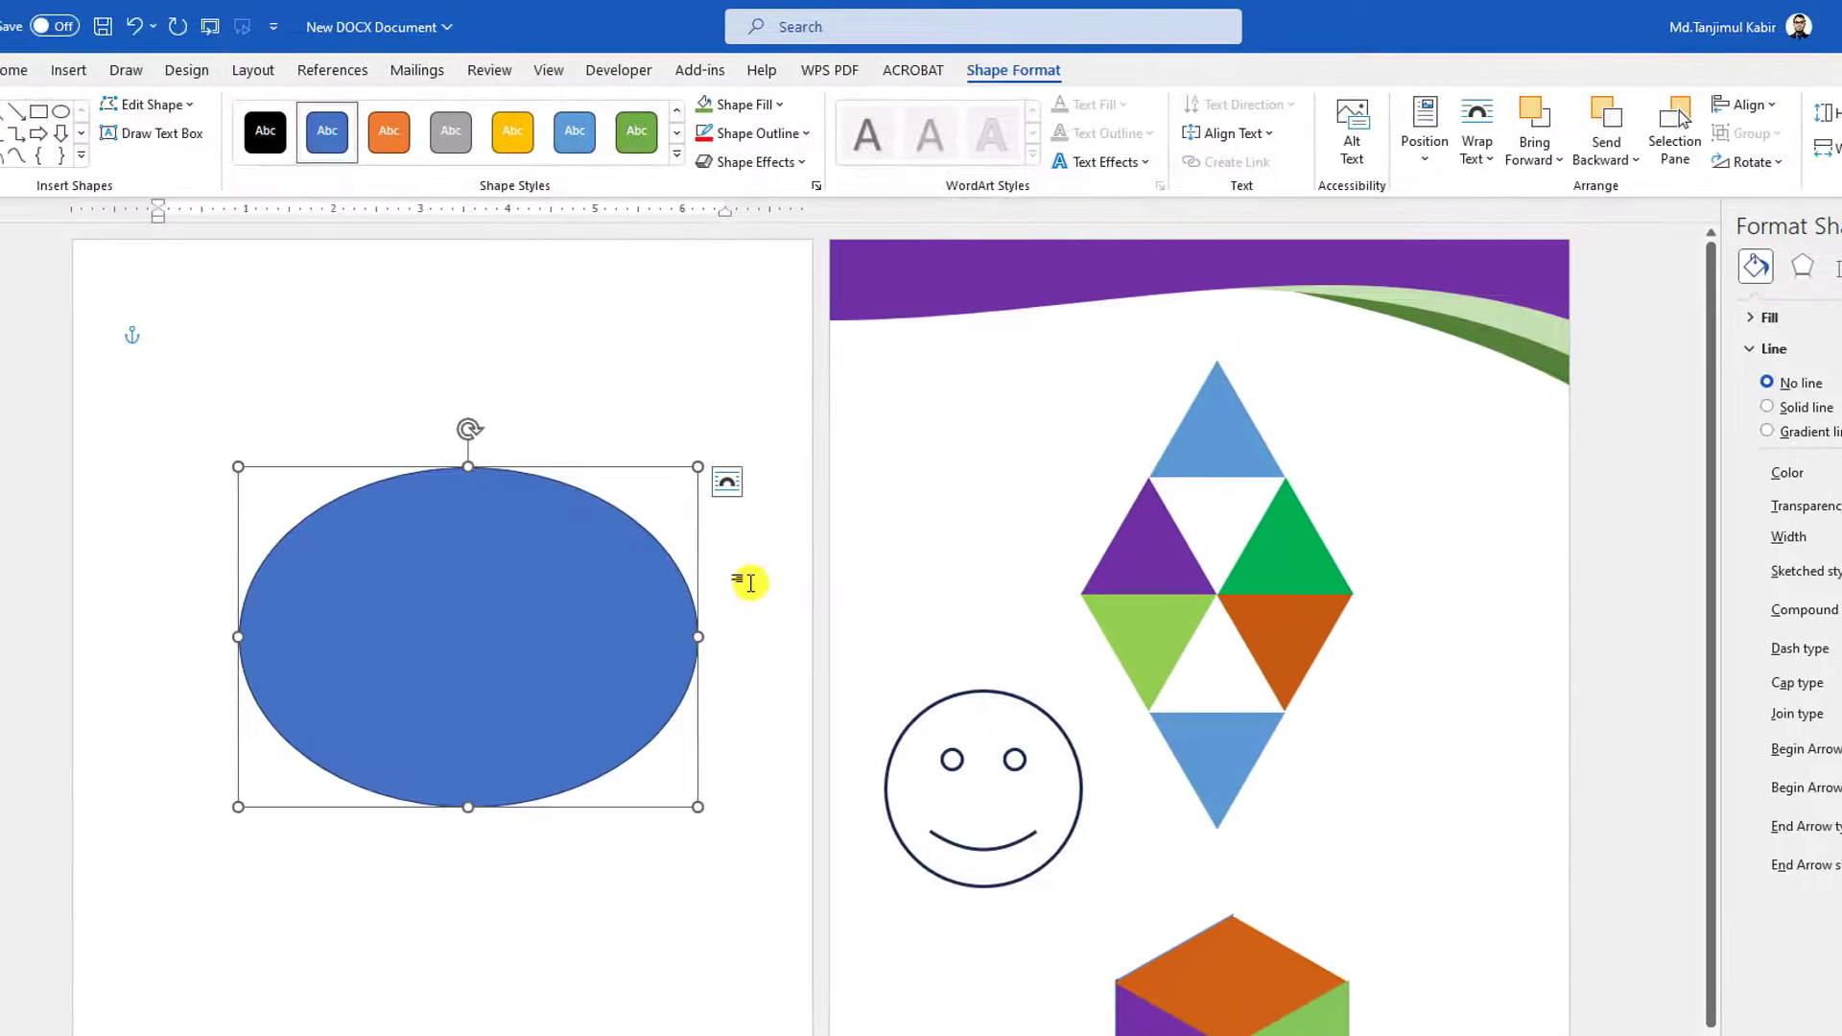
pyautogui.press('Delete')
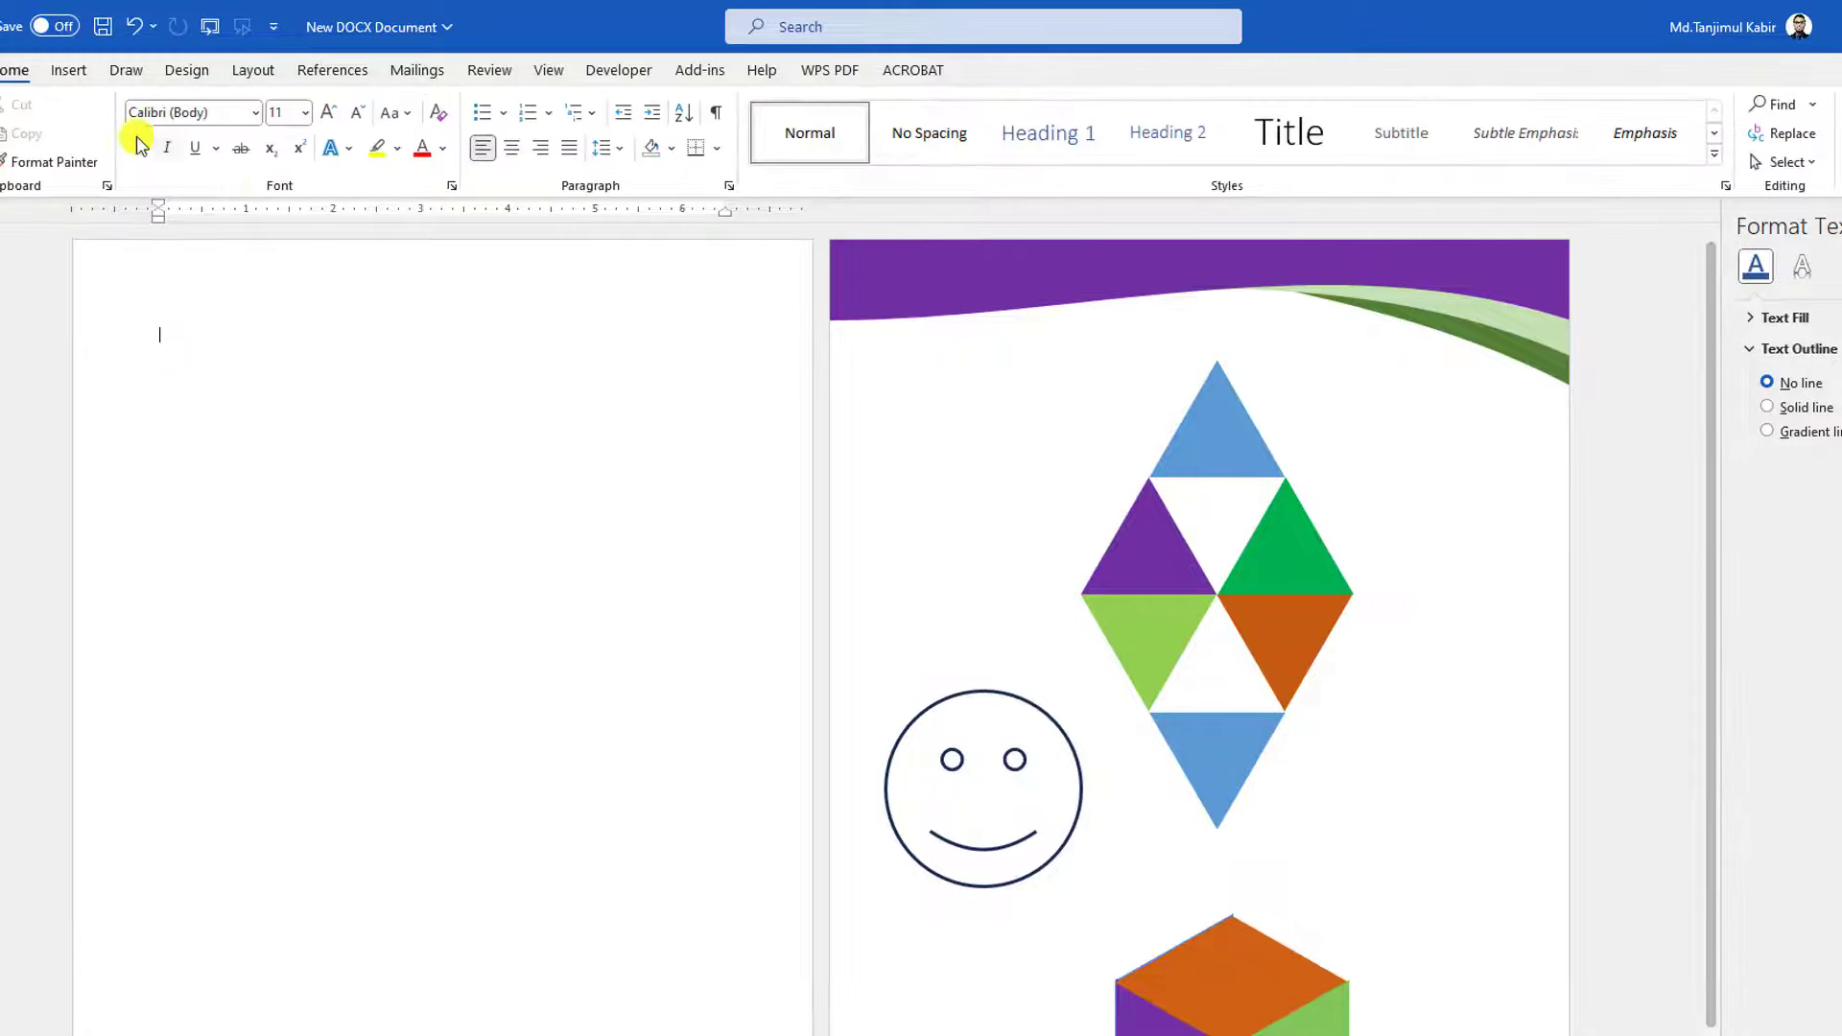
# Draw a circle about 4.79" in diameter in the middle of the blank page
pyautogui.click(71, 73)
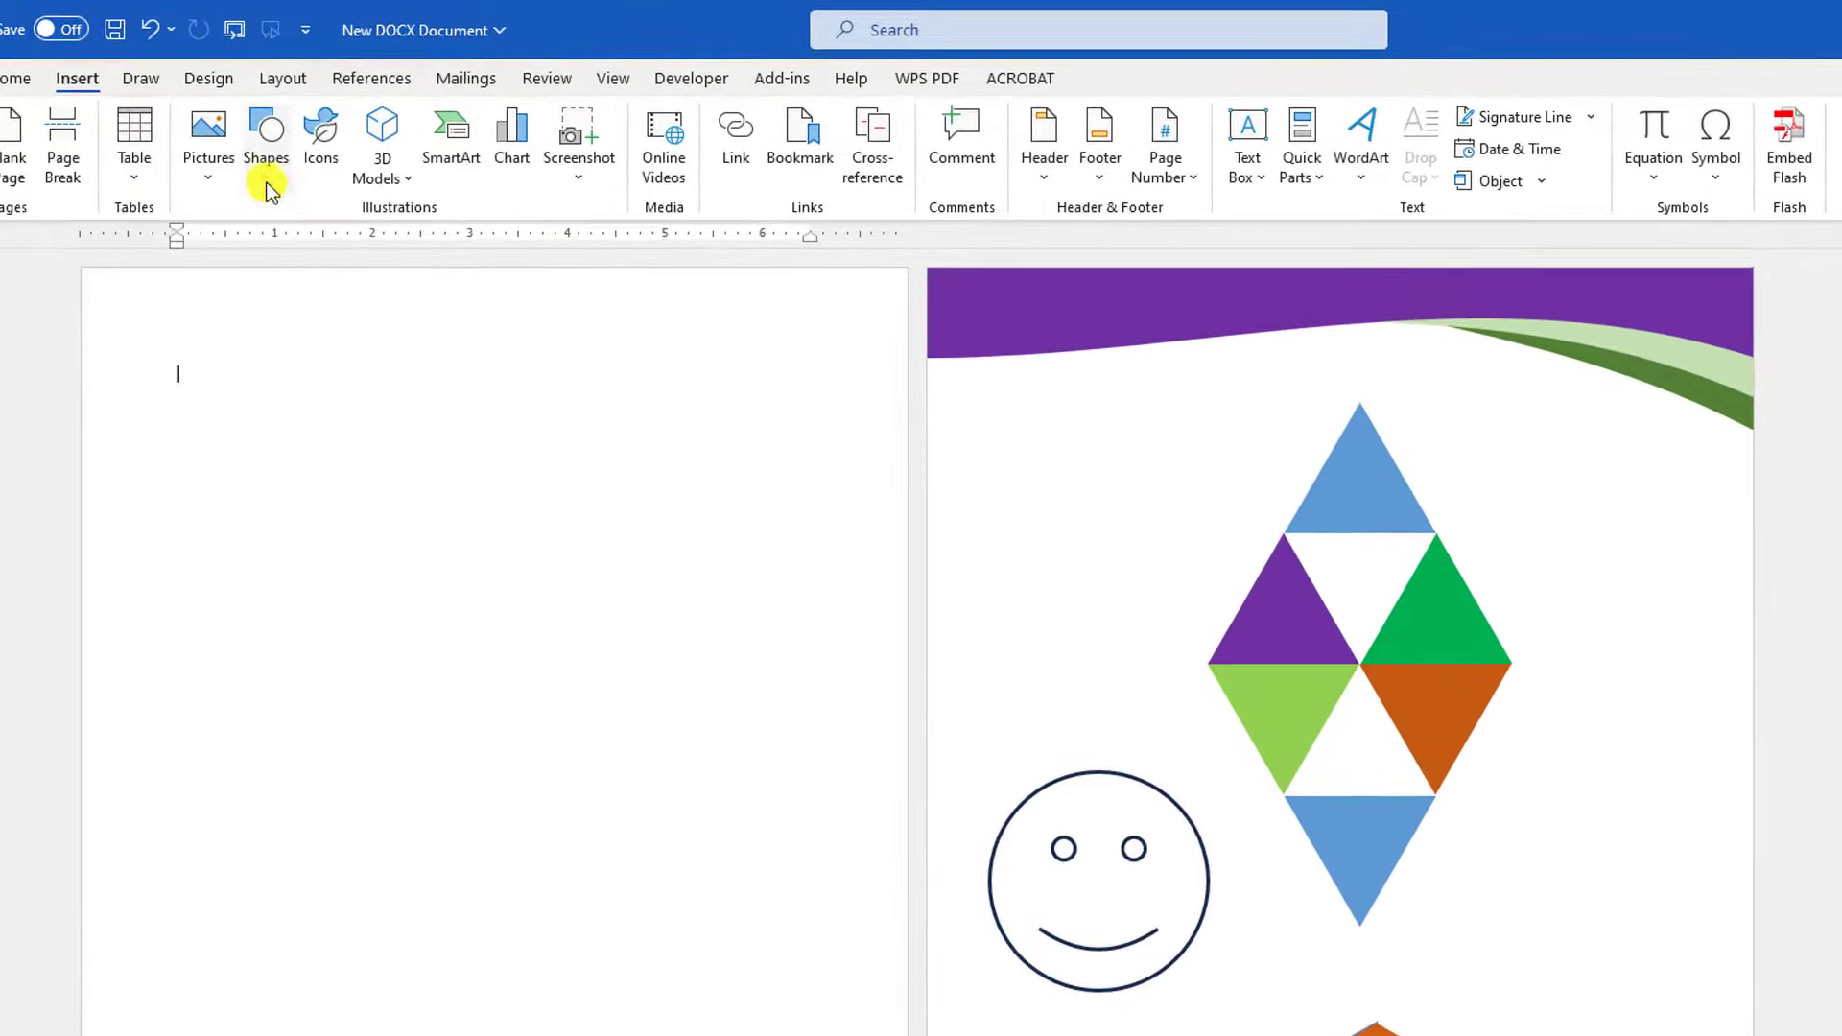
pyautogui.click(238, 153)
pyautogui.click(380, 244)
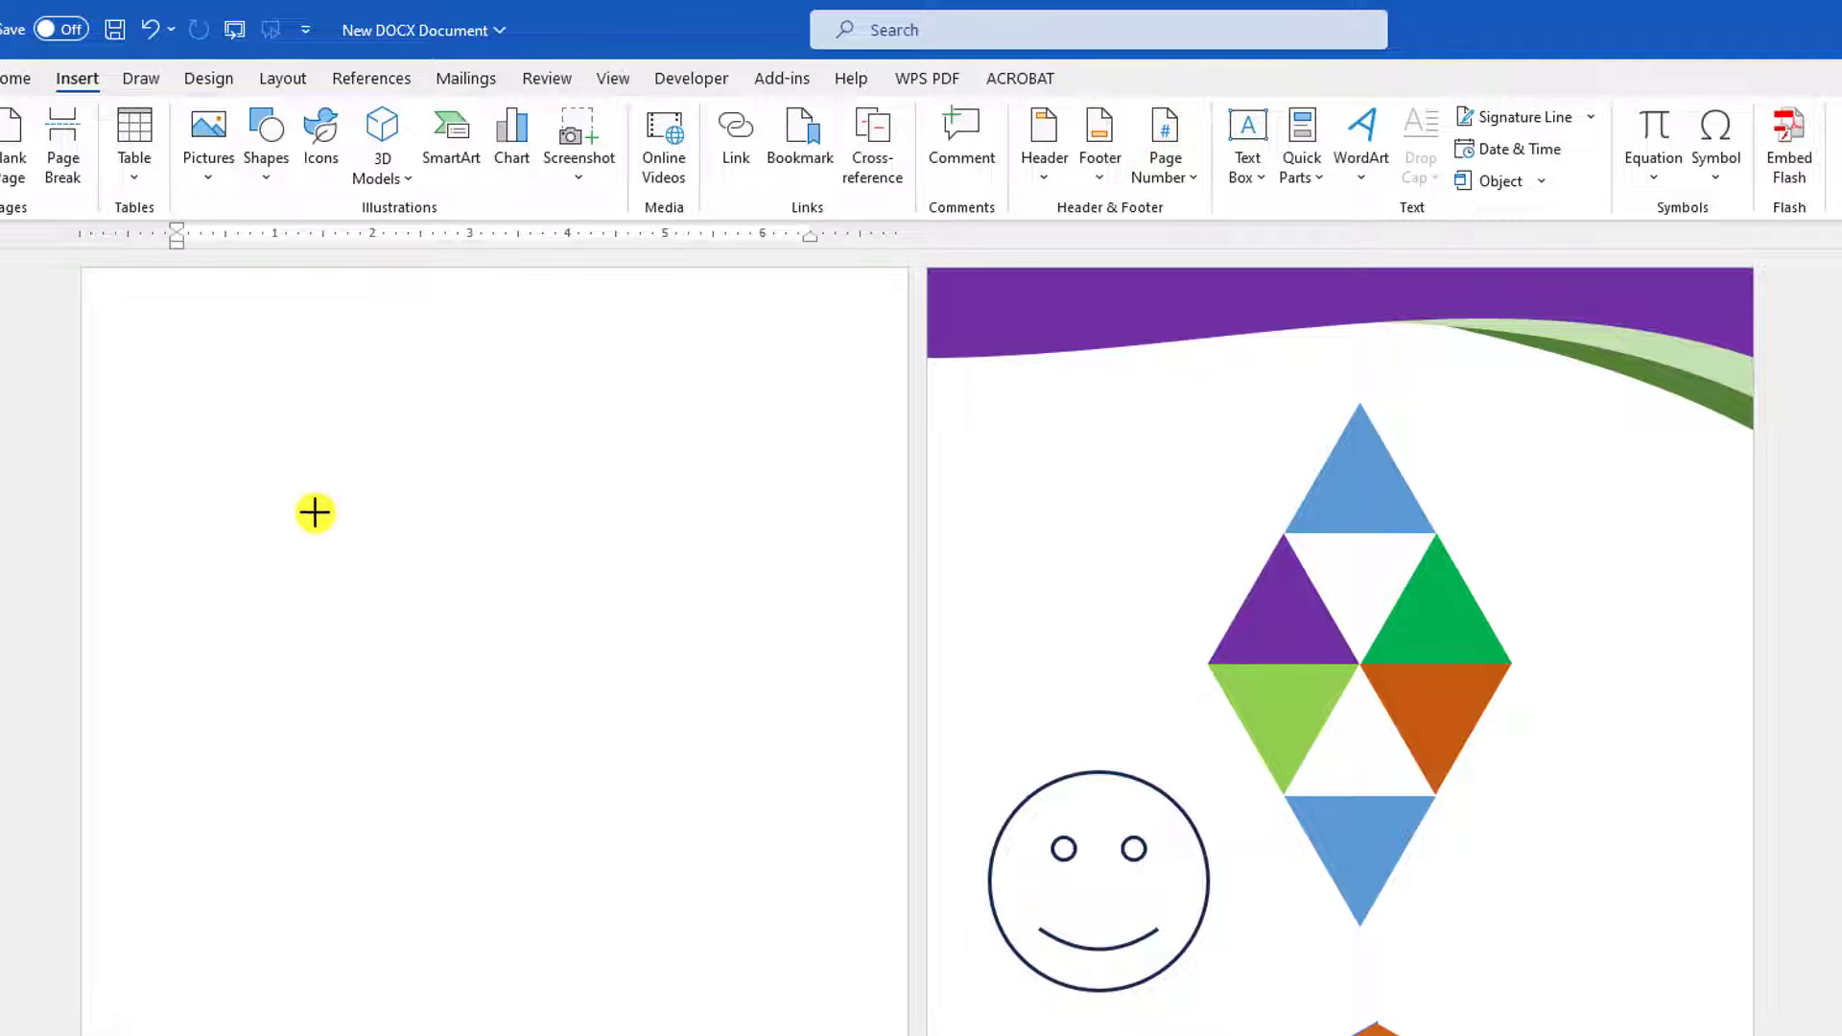
pyautogui.moveTo(286, 485)
pyautogui.mouseDown()
pyautogui.moveTo(481, 626)
pyautogui.moveTo(756, 873)
pyautogui.mouseUp()
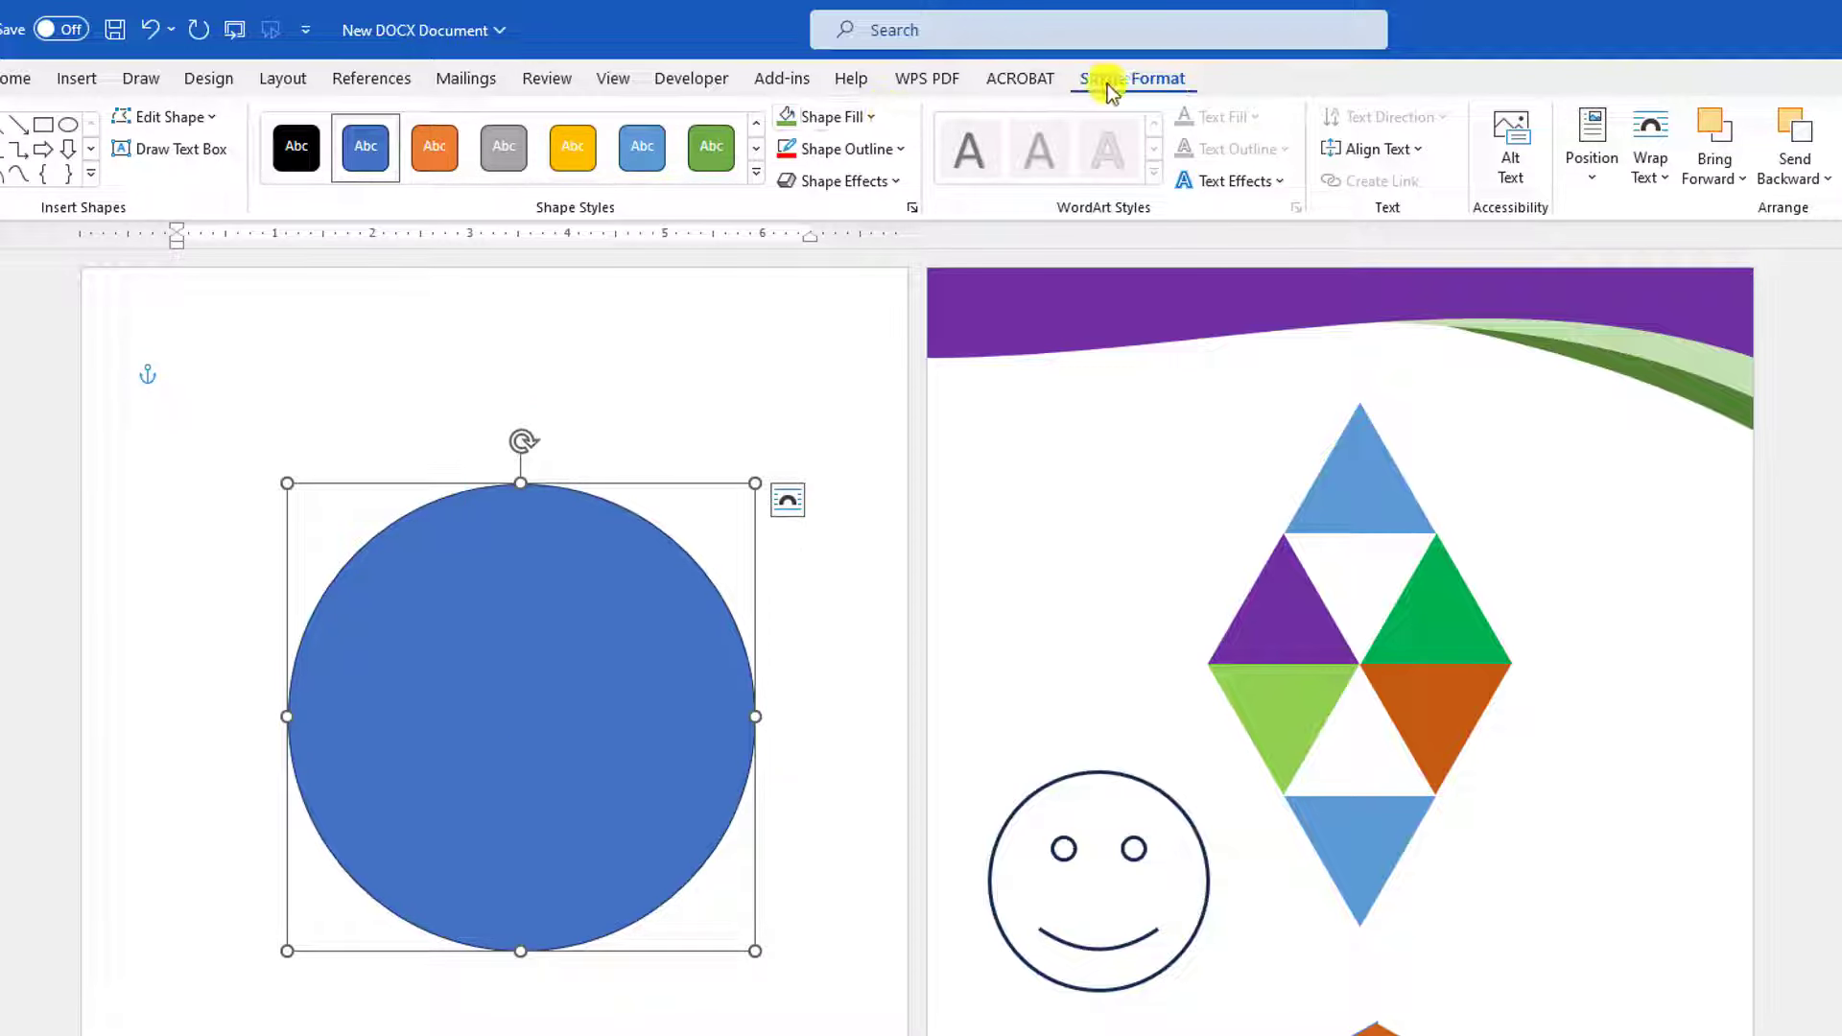
# Fill the circle with standard purple and give it a yellow outline
pyautogui.click(881, 121)
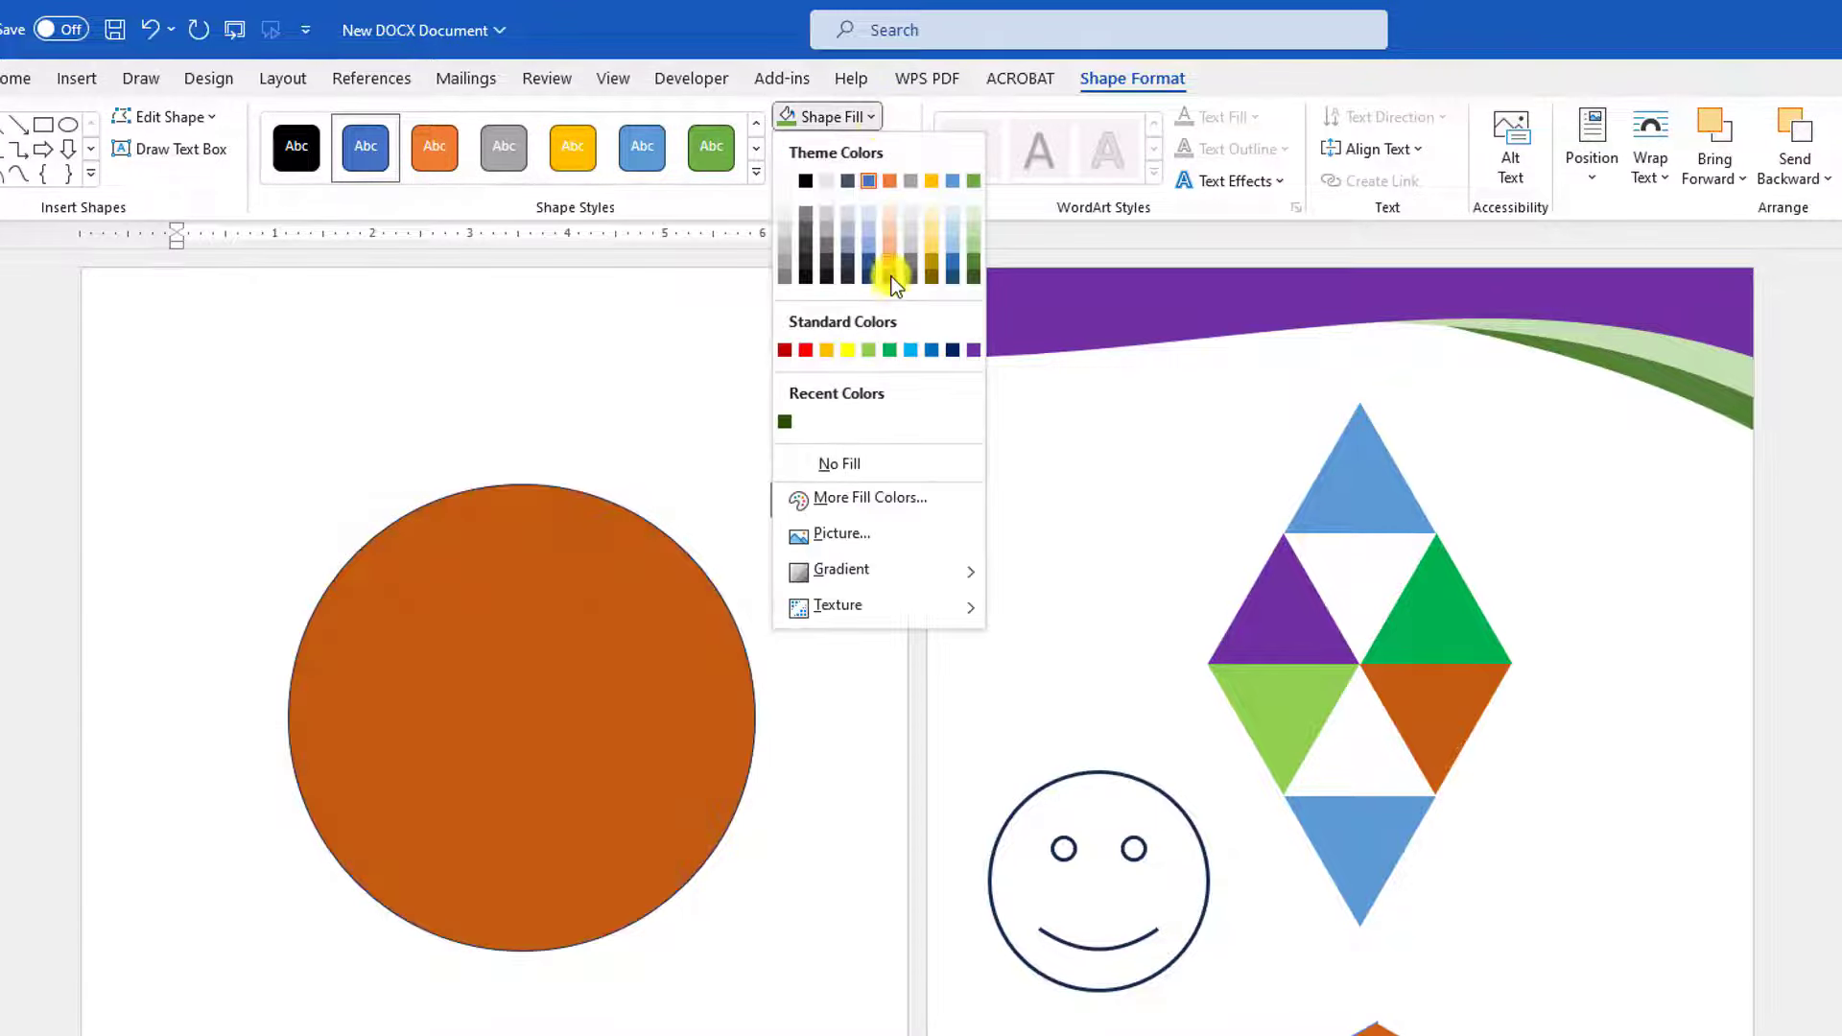
pyautogui.click(975, 349)
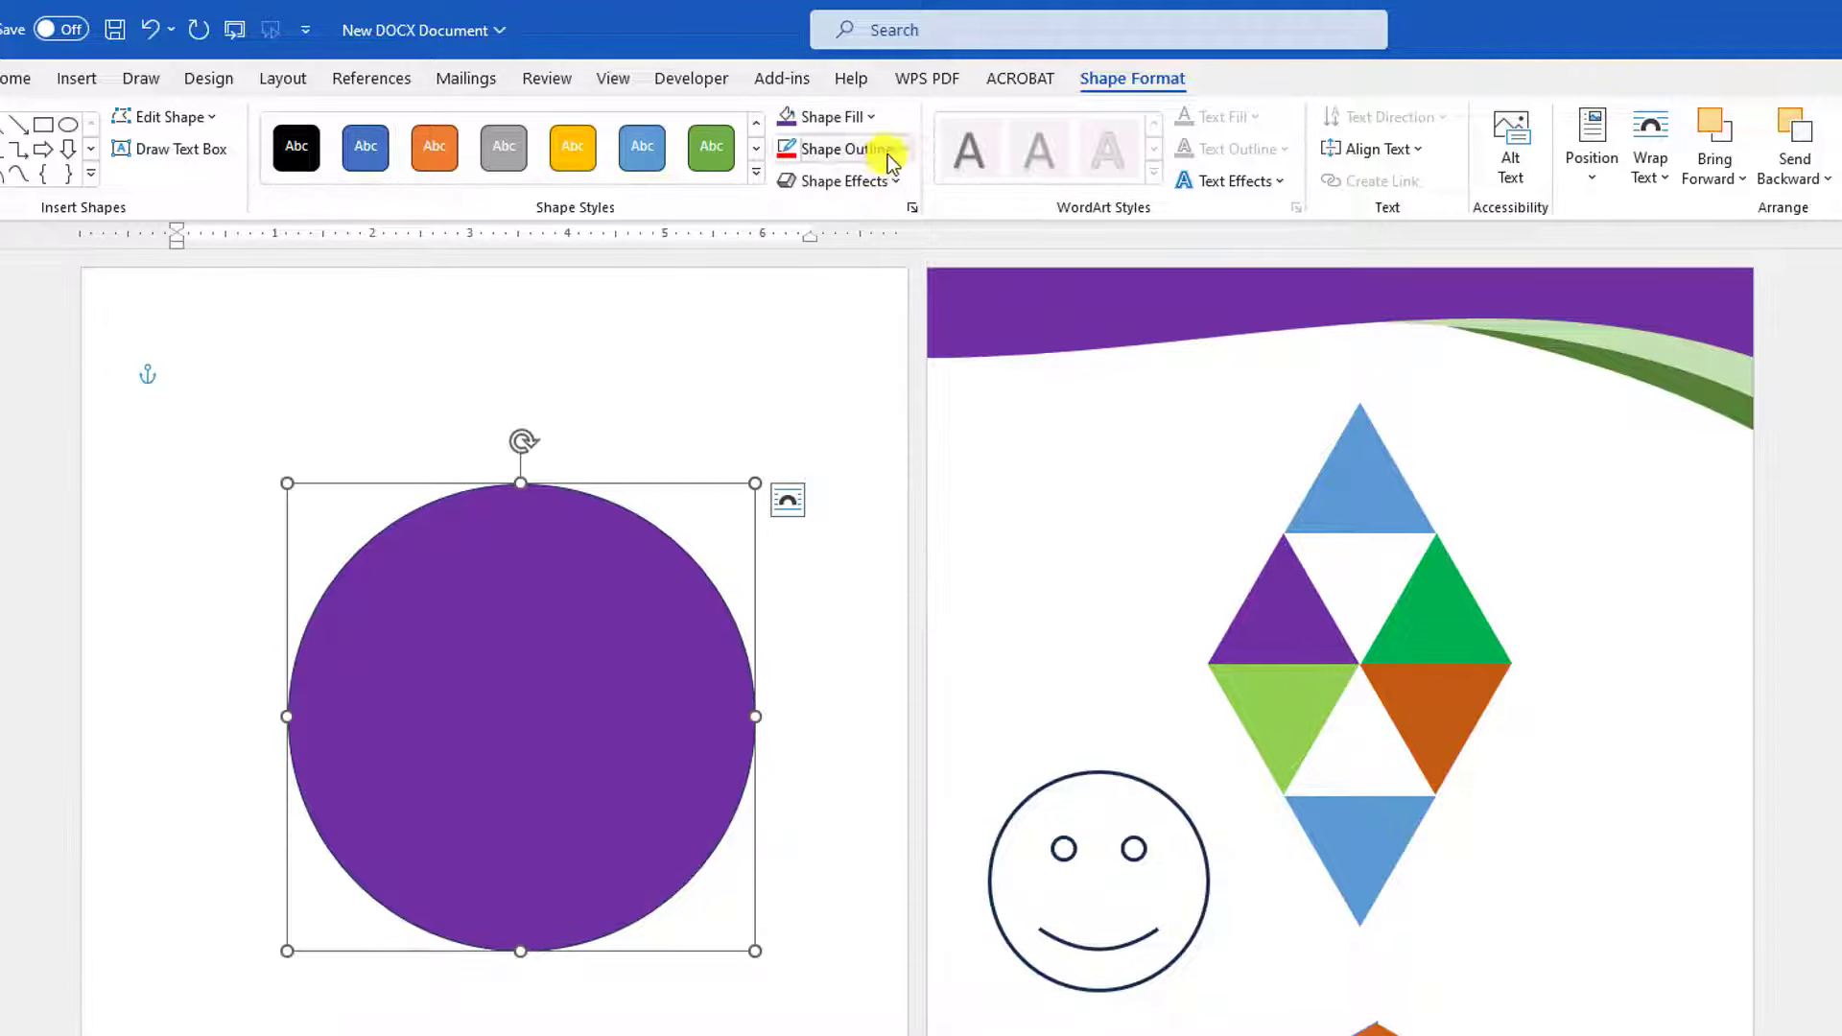
pyautogui.click(884, 150)
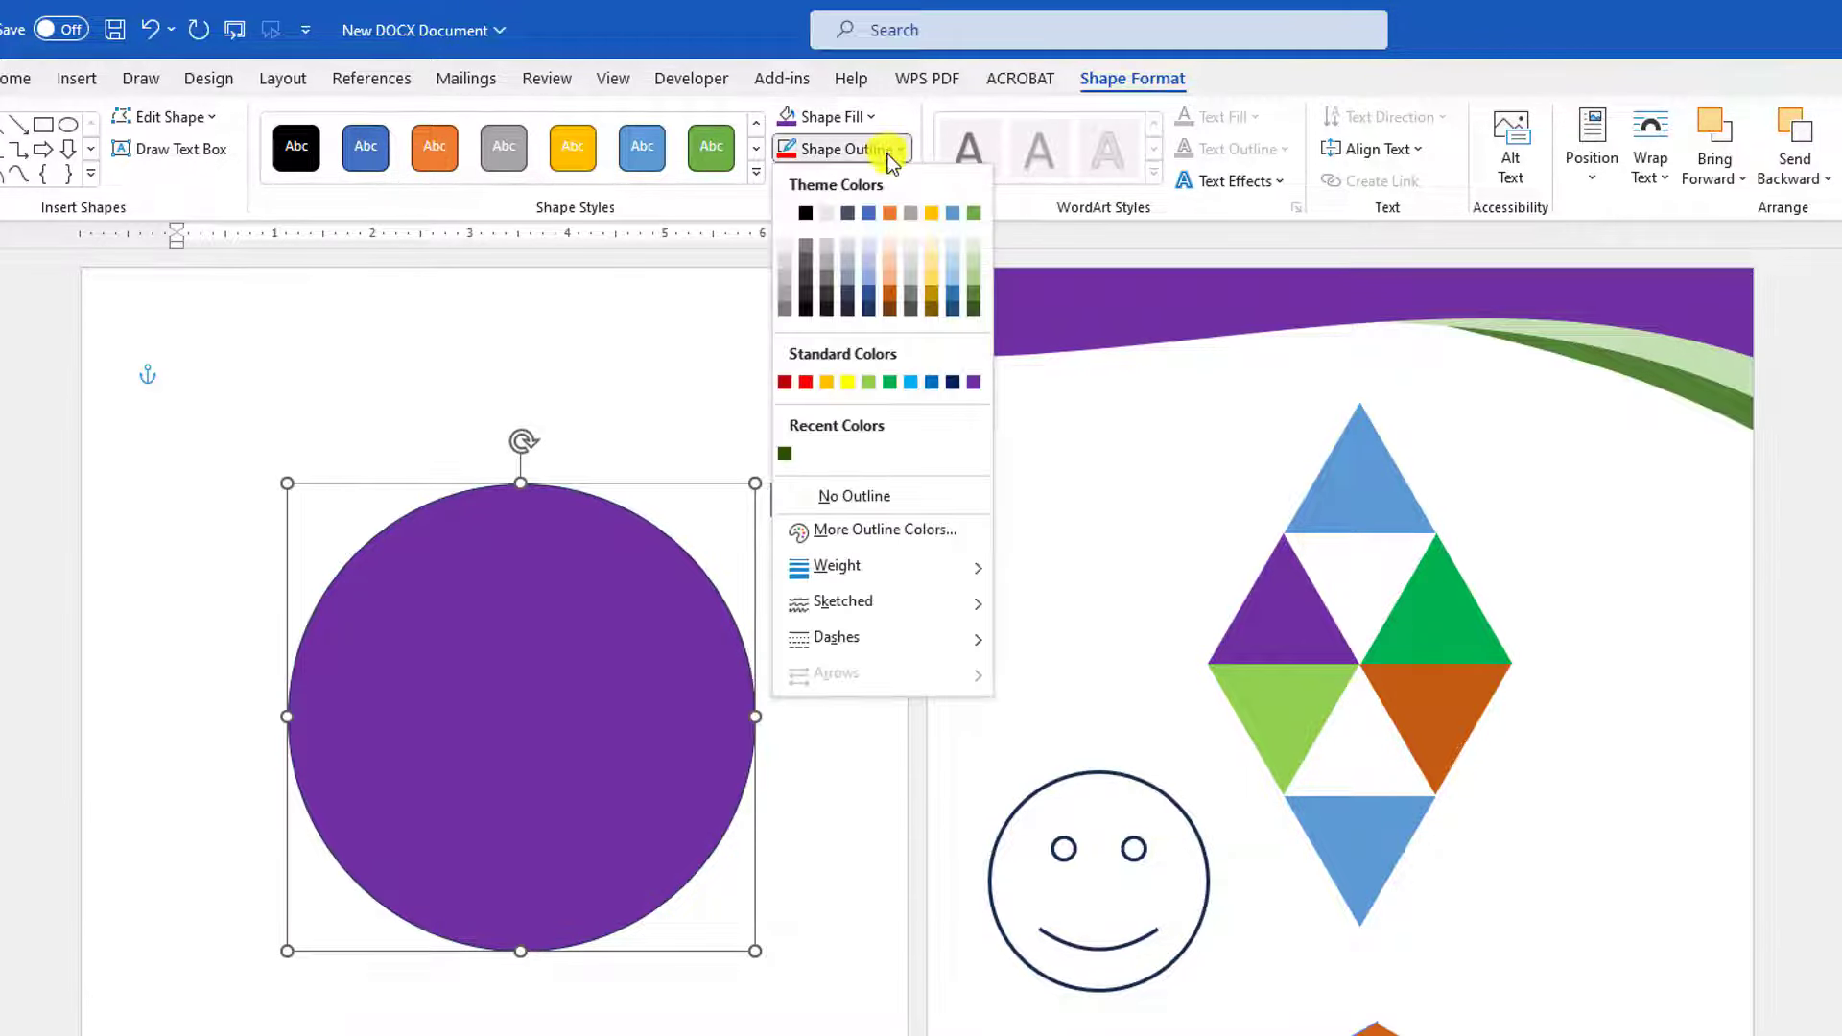
pyautogui.click(845, 381)
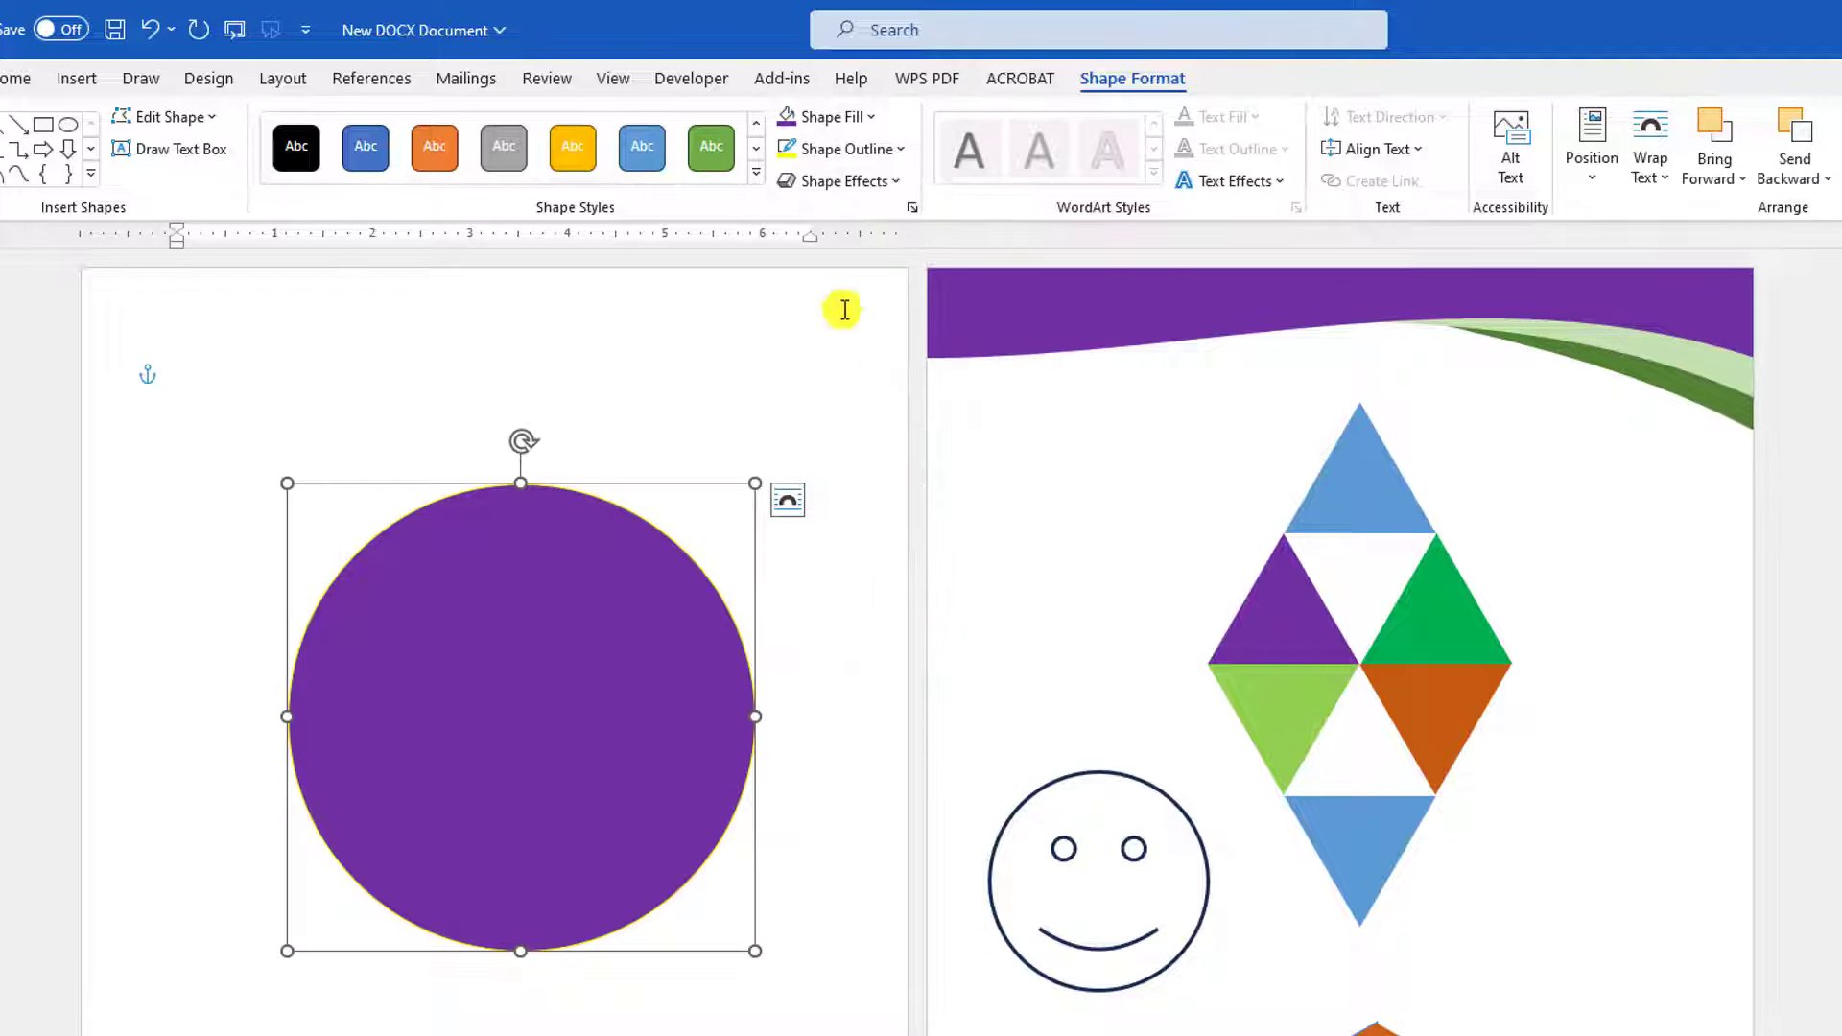
# Try to set the circle's outline weight to 6 pt
pyautogui.click(884, 150)
pyautogui.moveTo(885, 569)
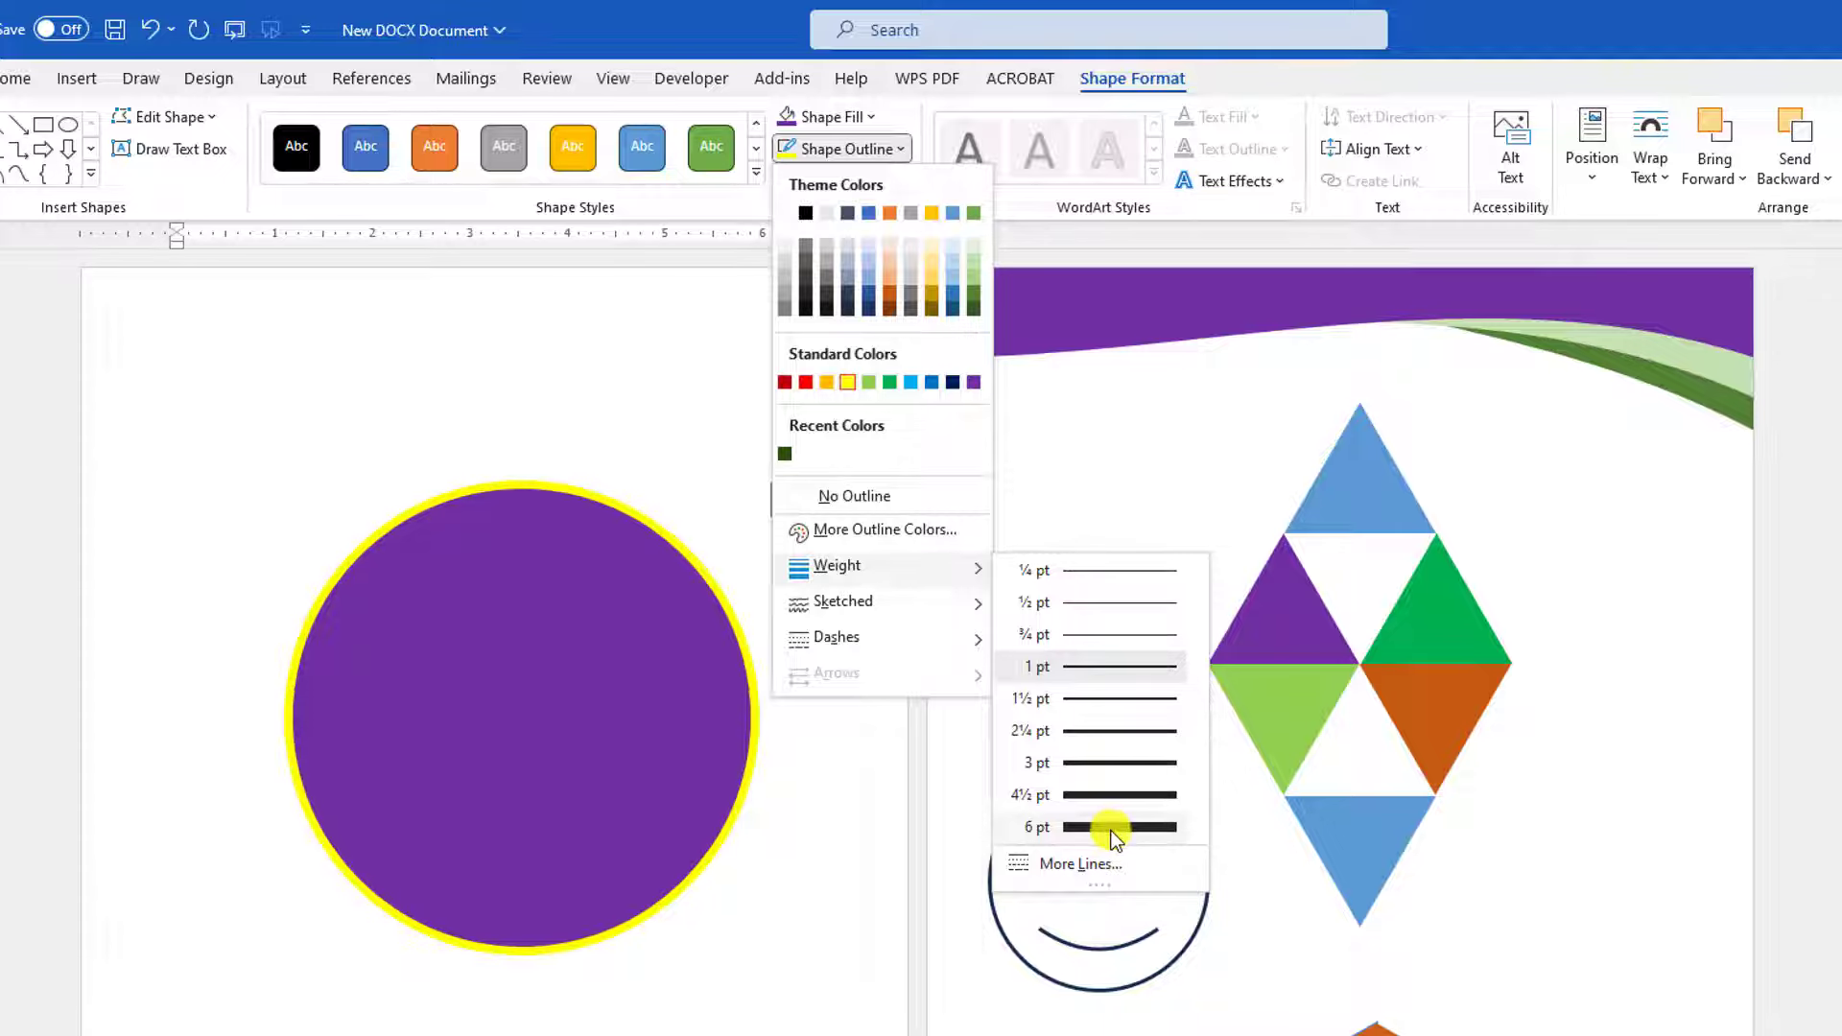
pyautogui.click(773, 821)
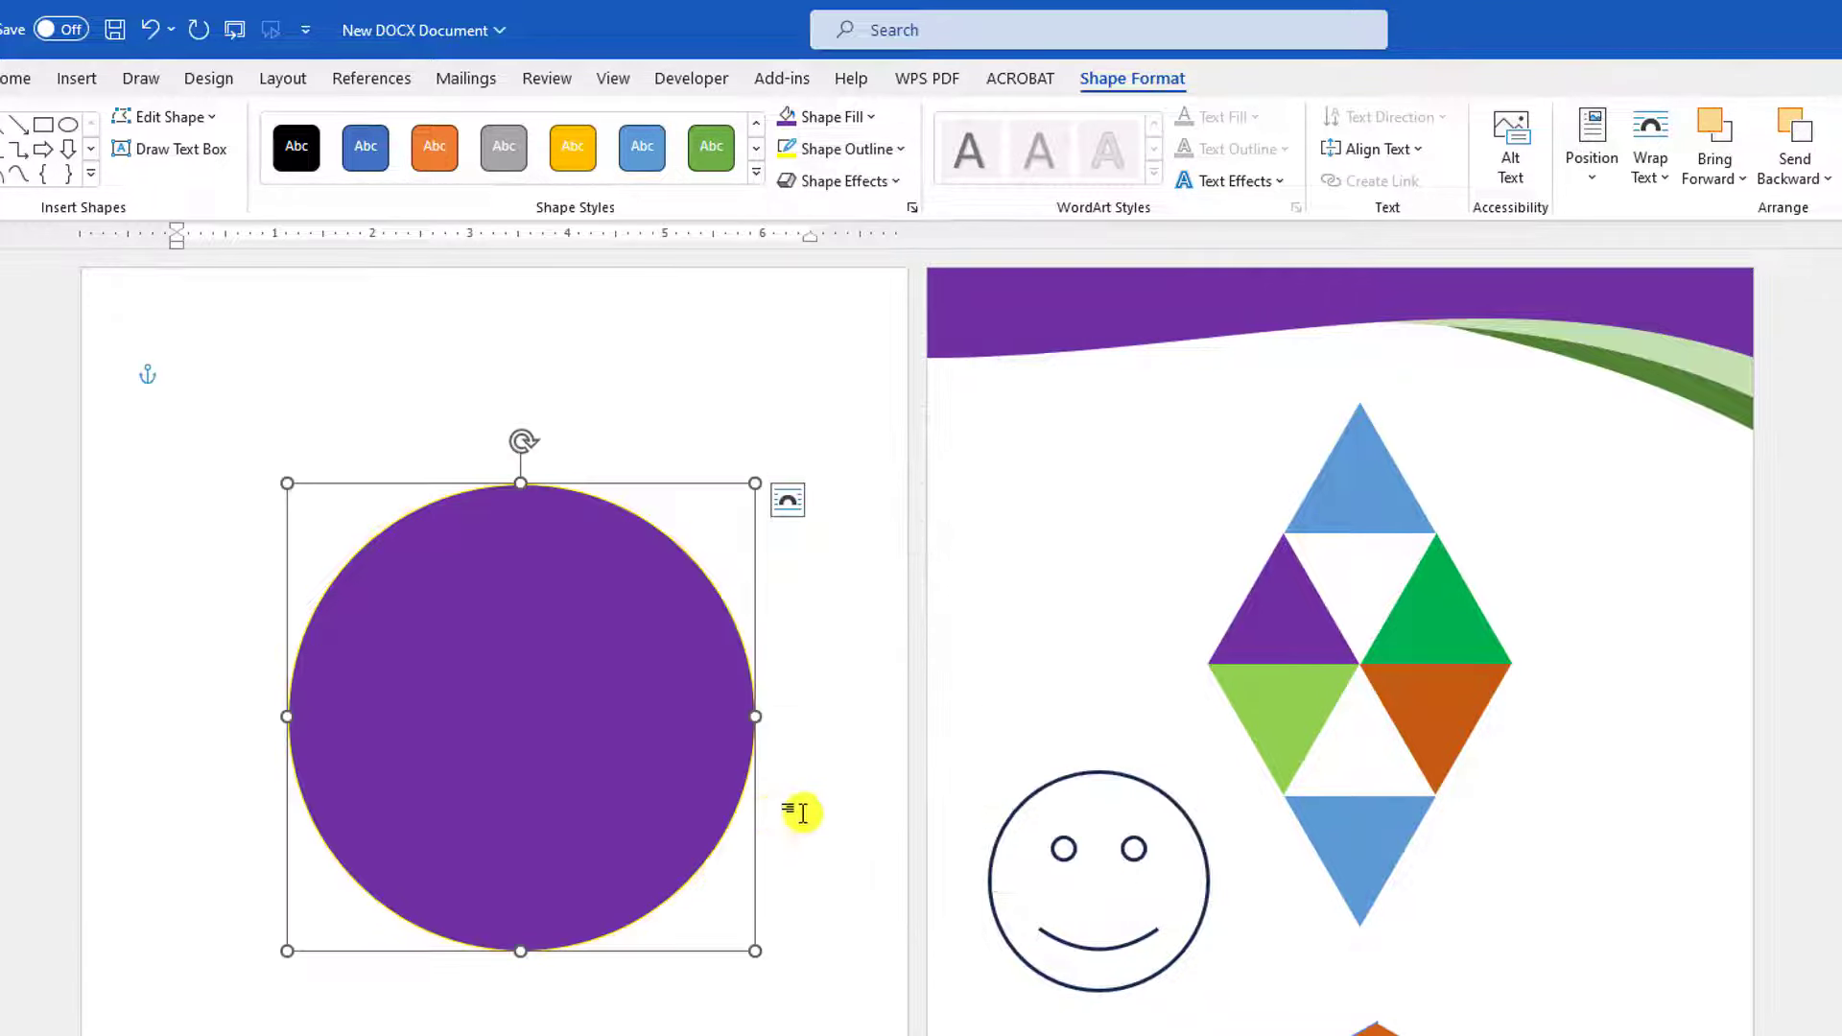
# Open the circle's shape formatting options and set its outline width to 7 pt
pyautogui.rightClick(689, 717)
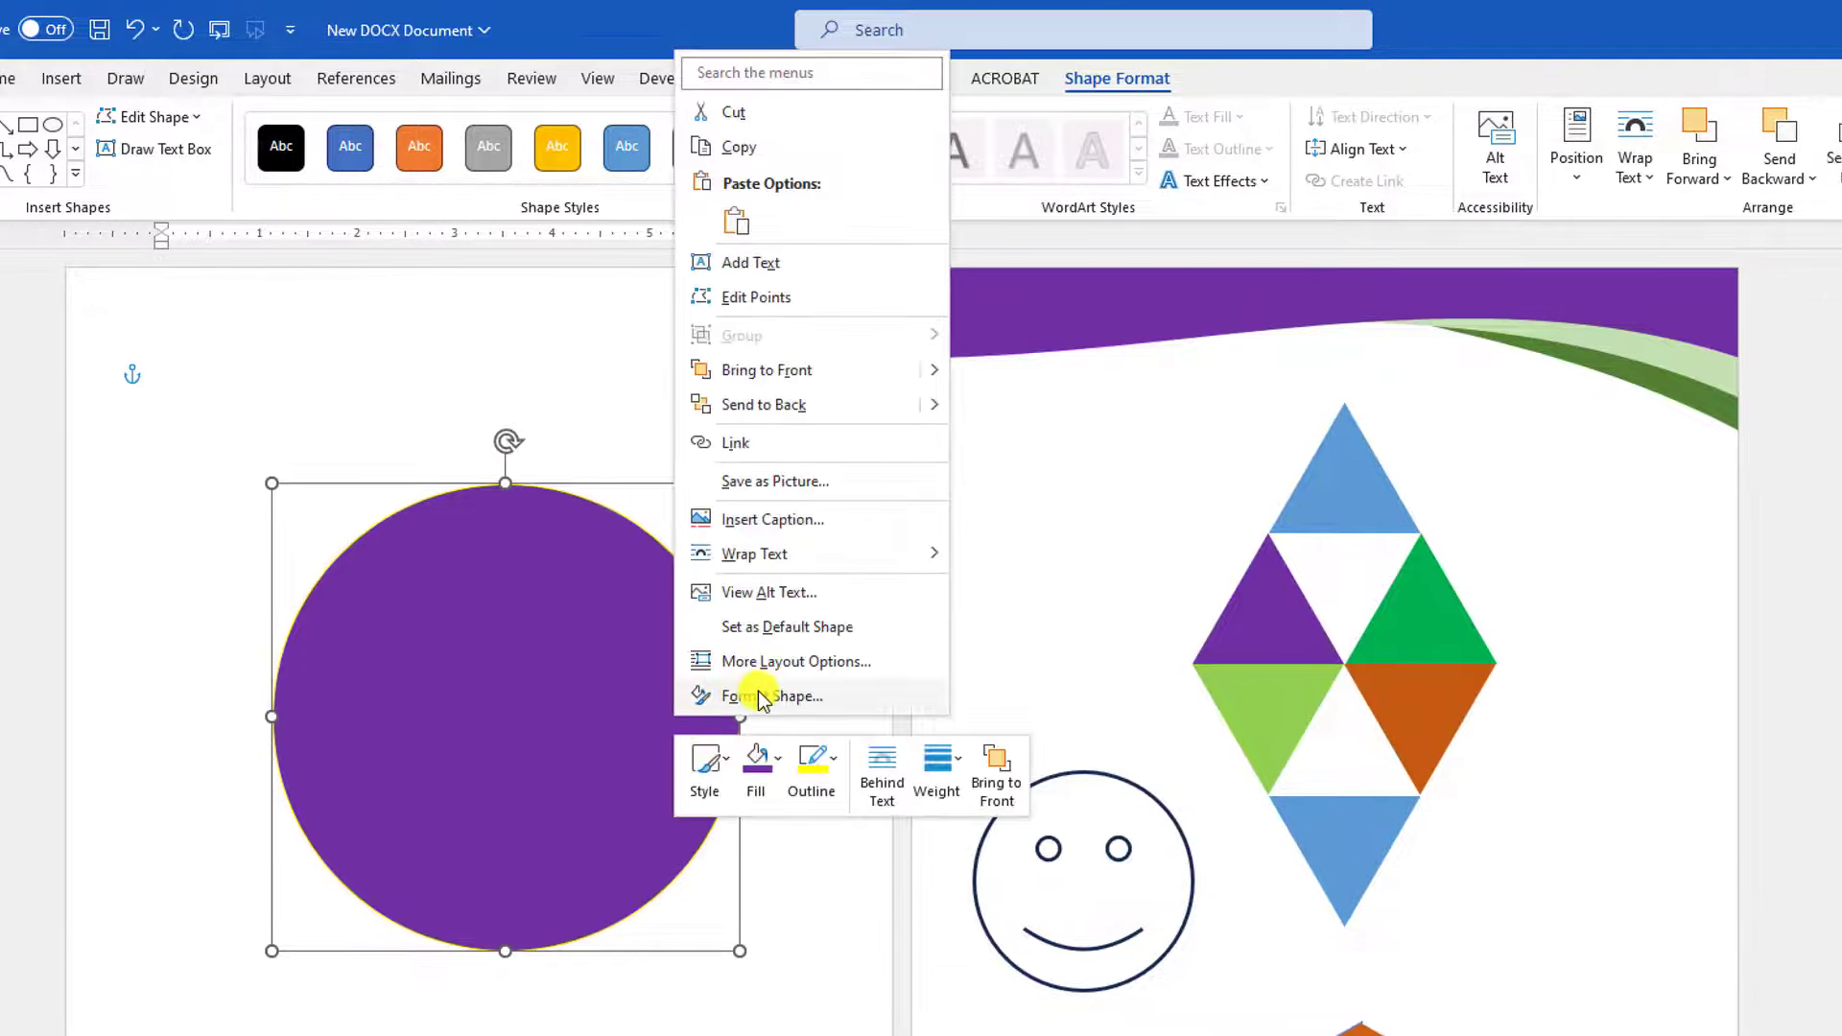
pyautogui.click(756, 695)
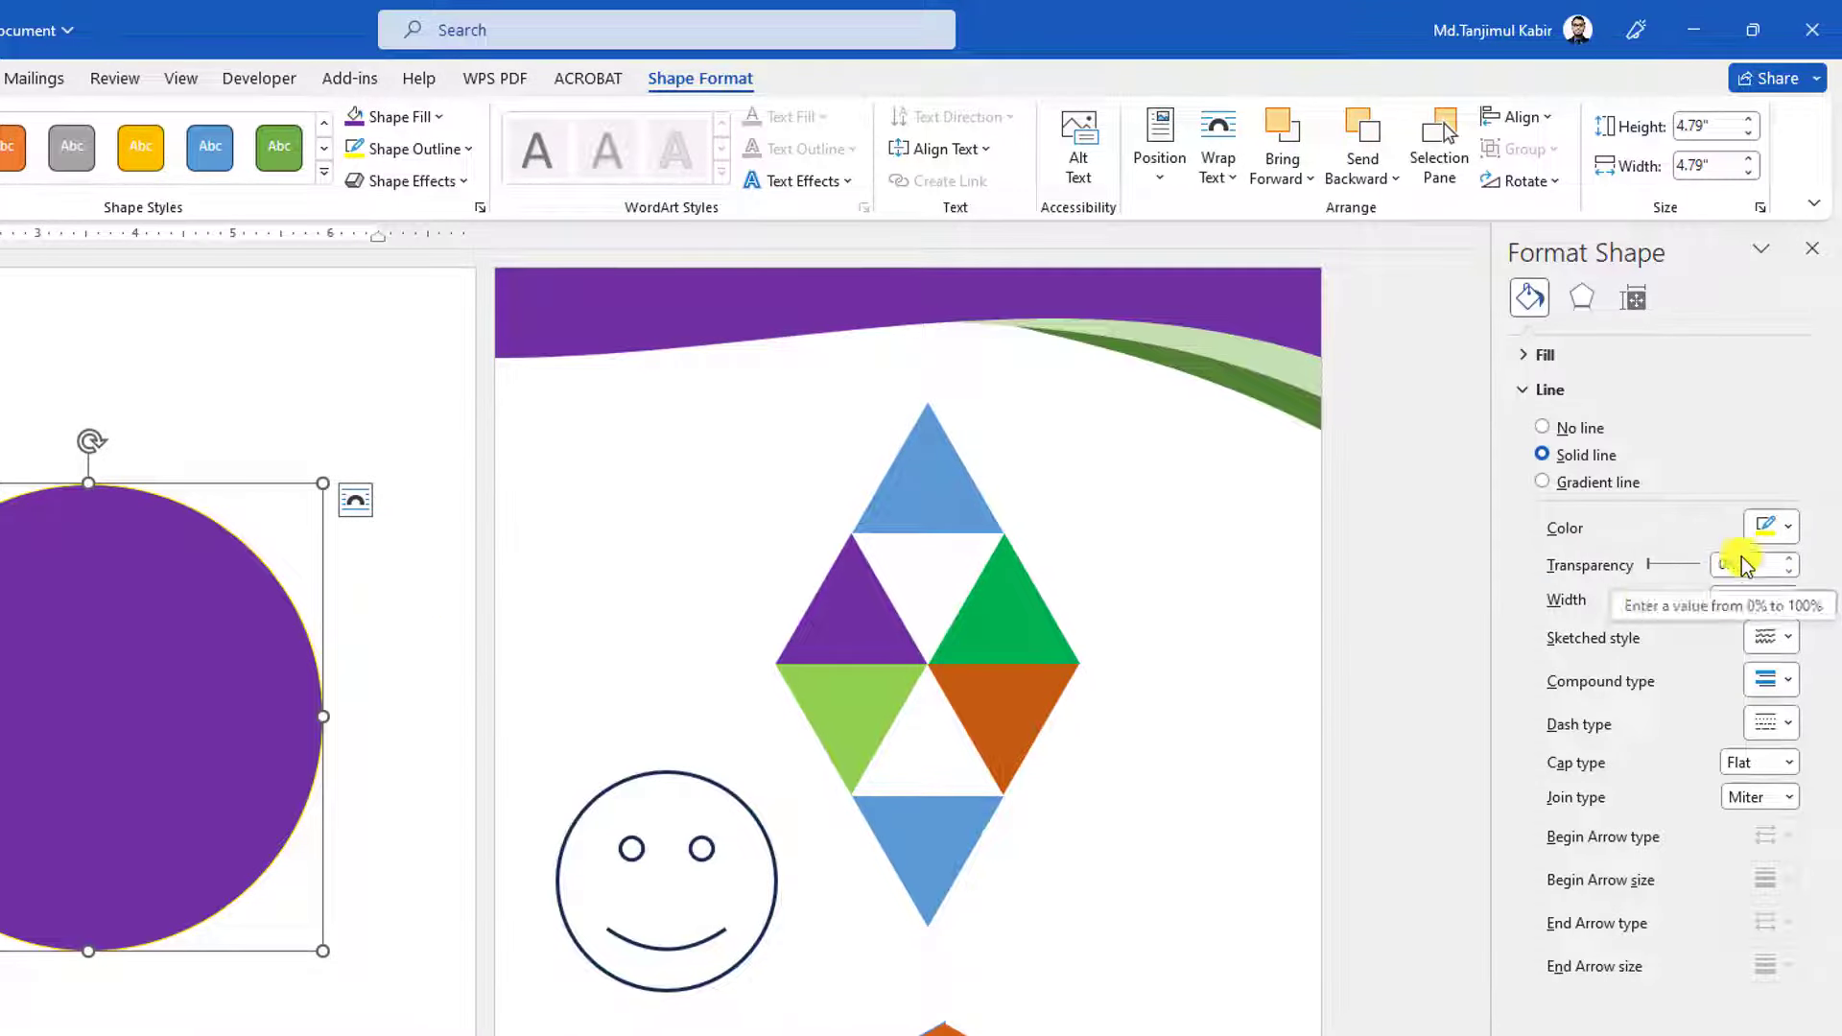
pyautogui.click(1761, 598)
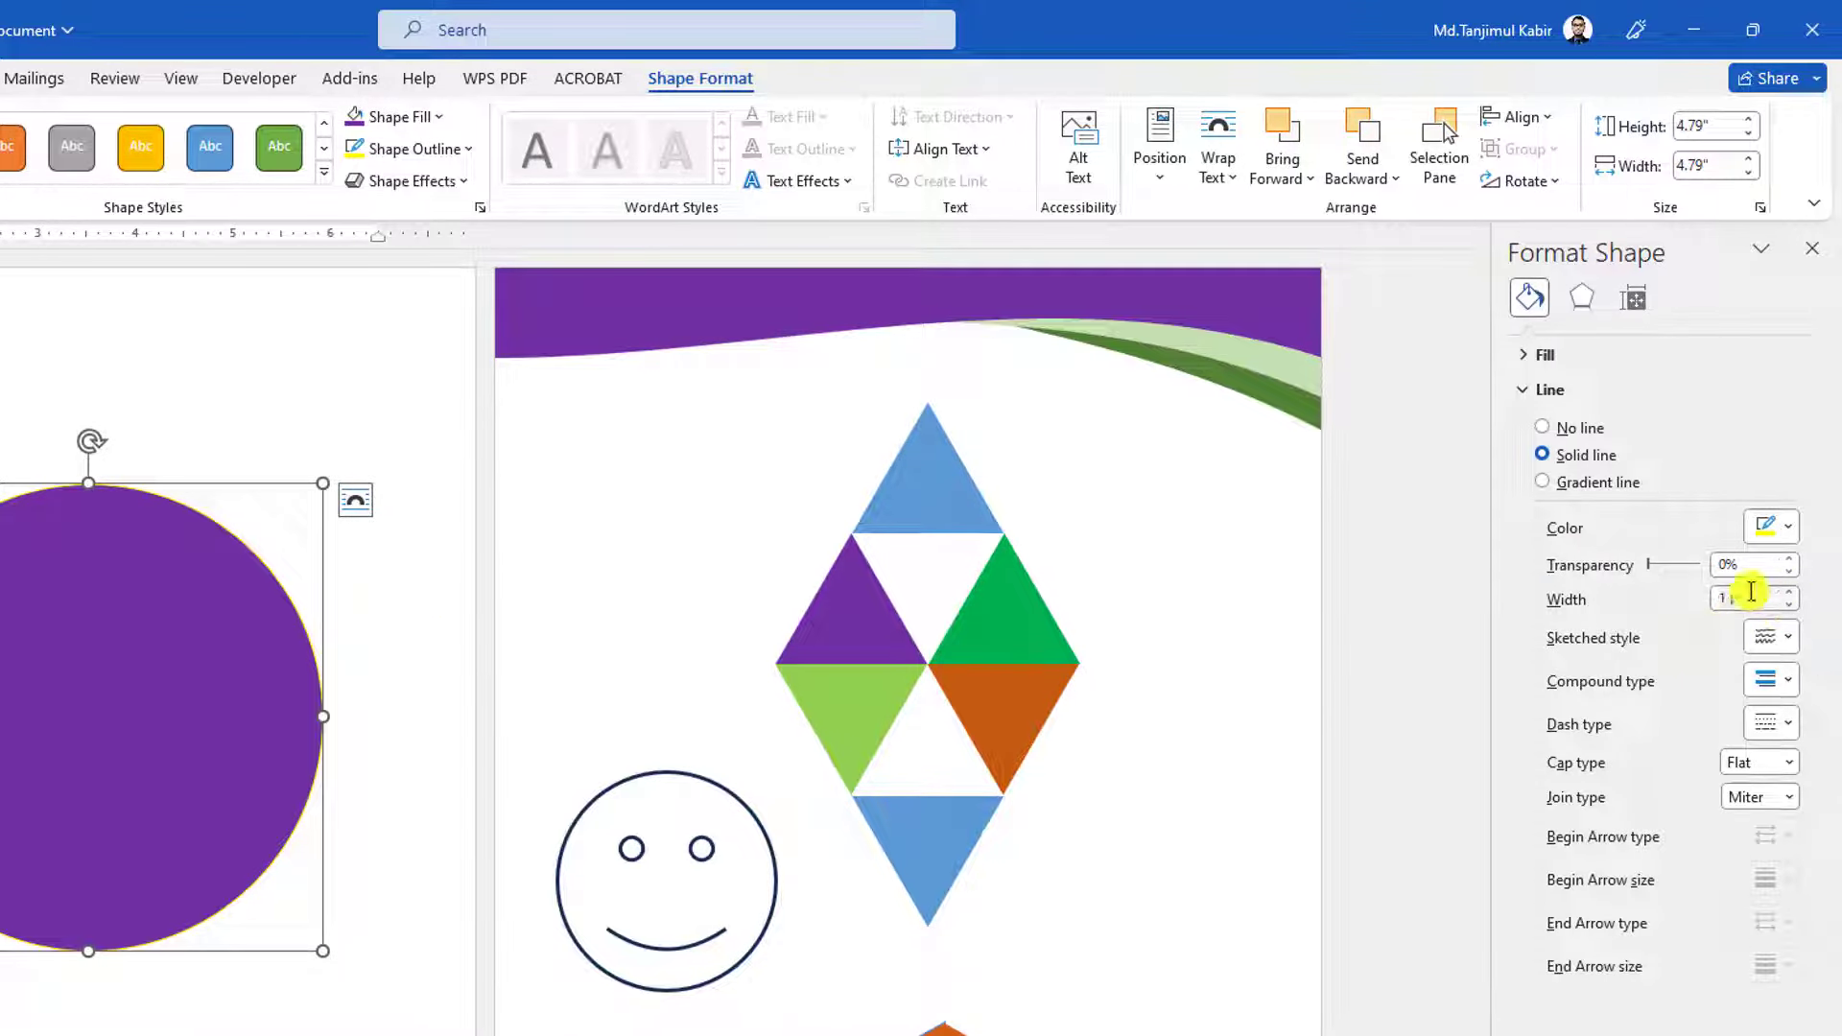
pyautogui.write('7')
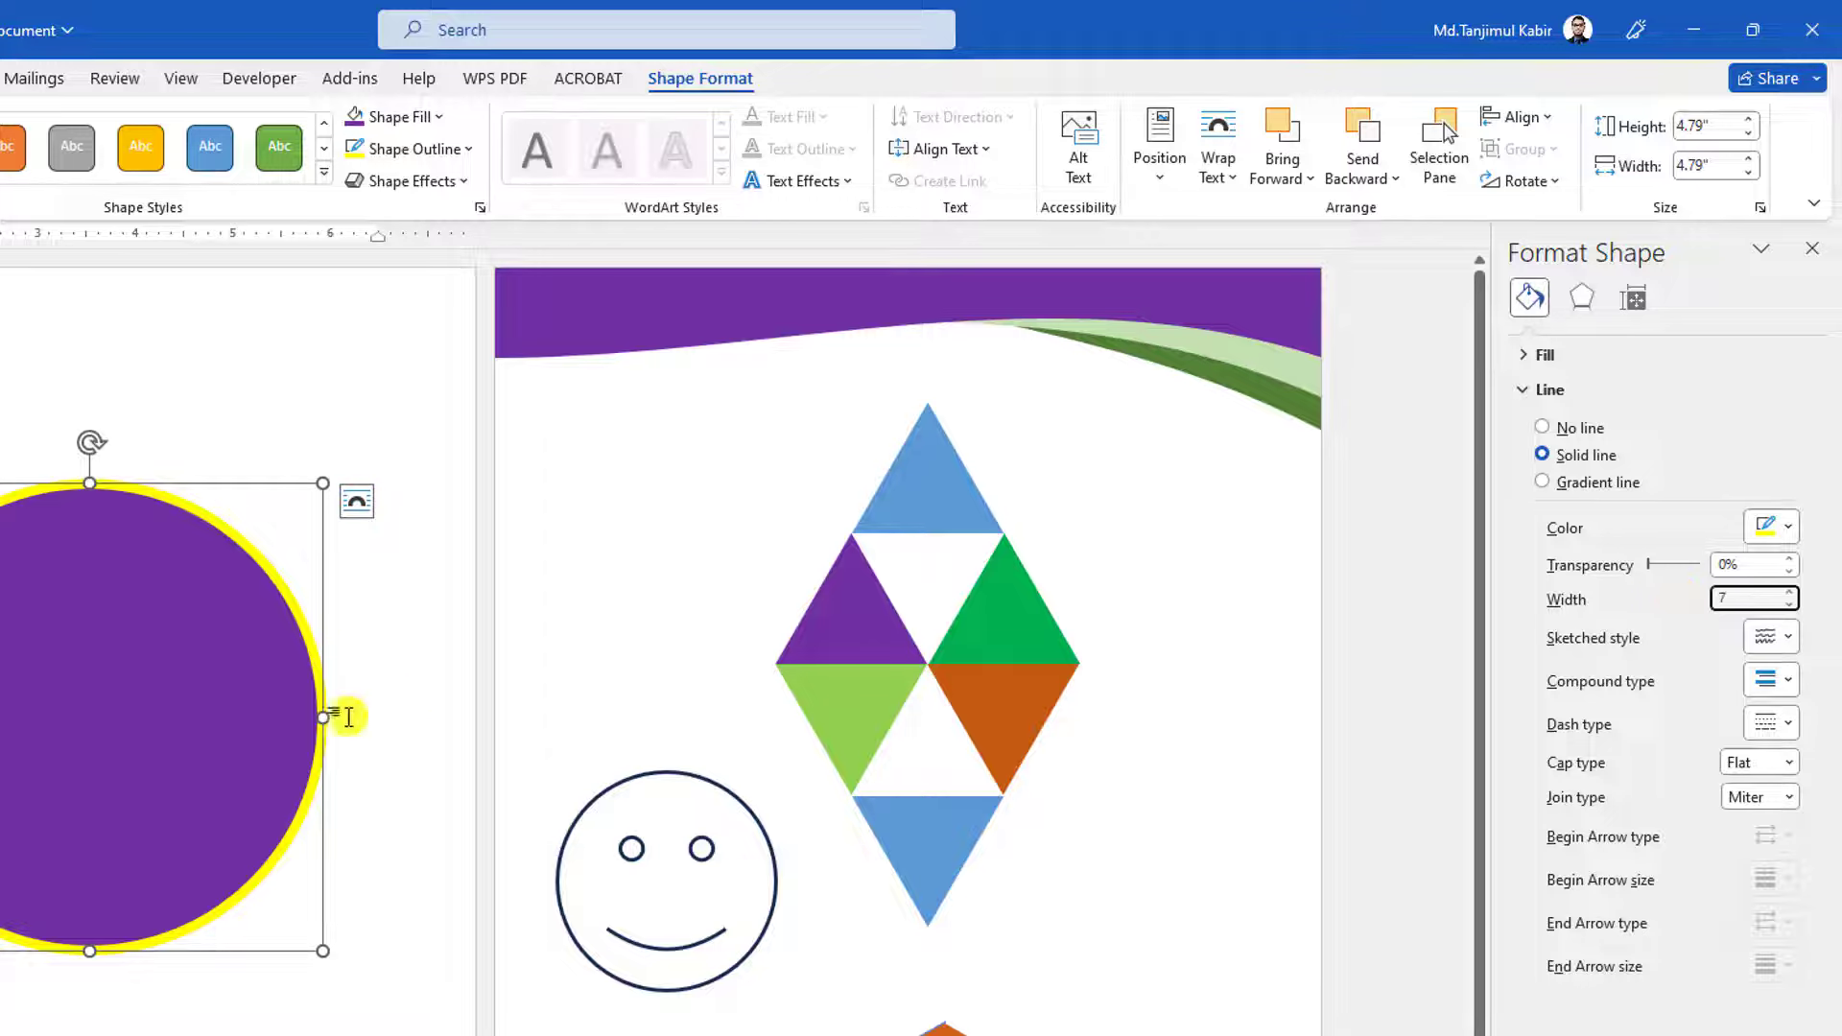
# Remove the purple circle's outline and delete the circle from the page
pyautogui.click(413, 149)
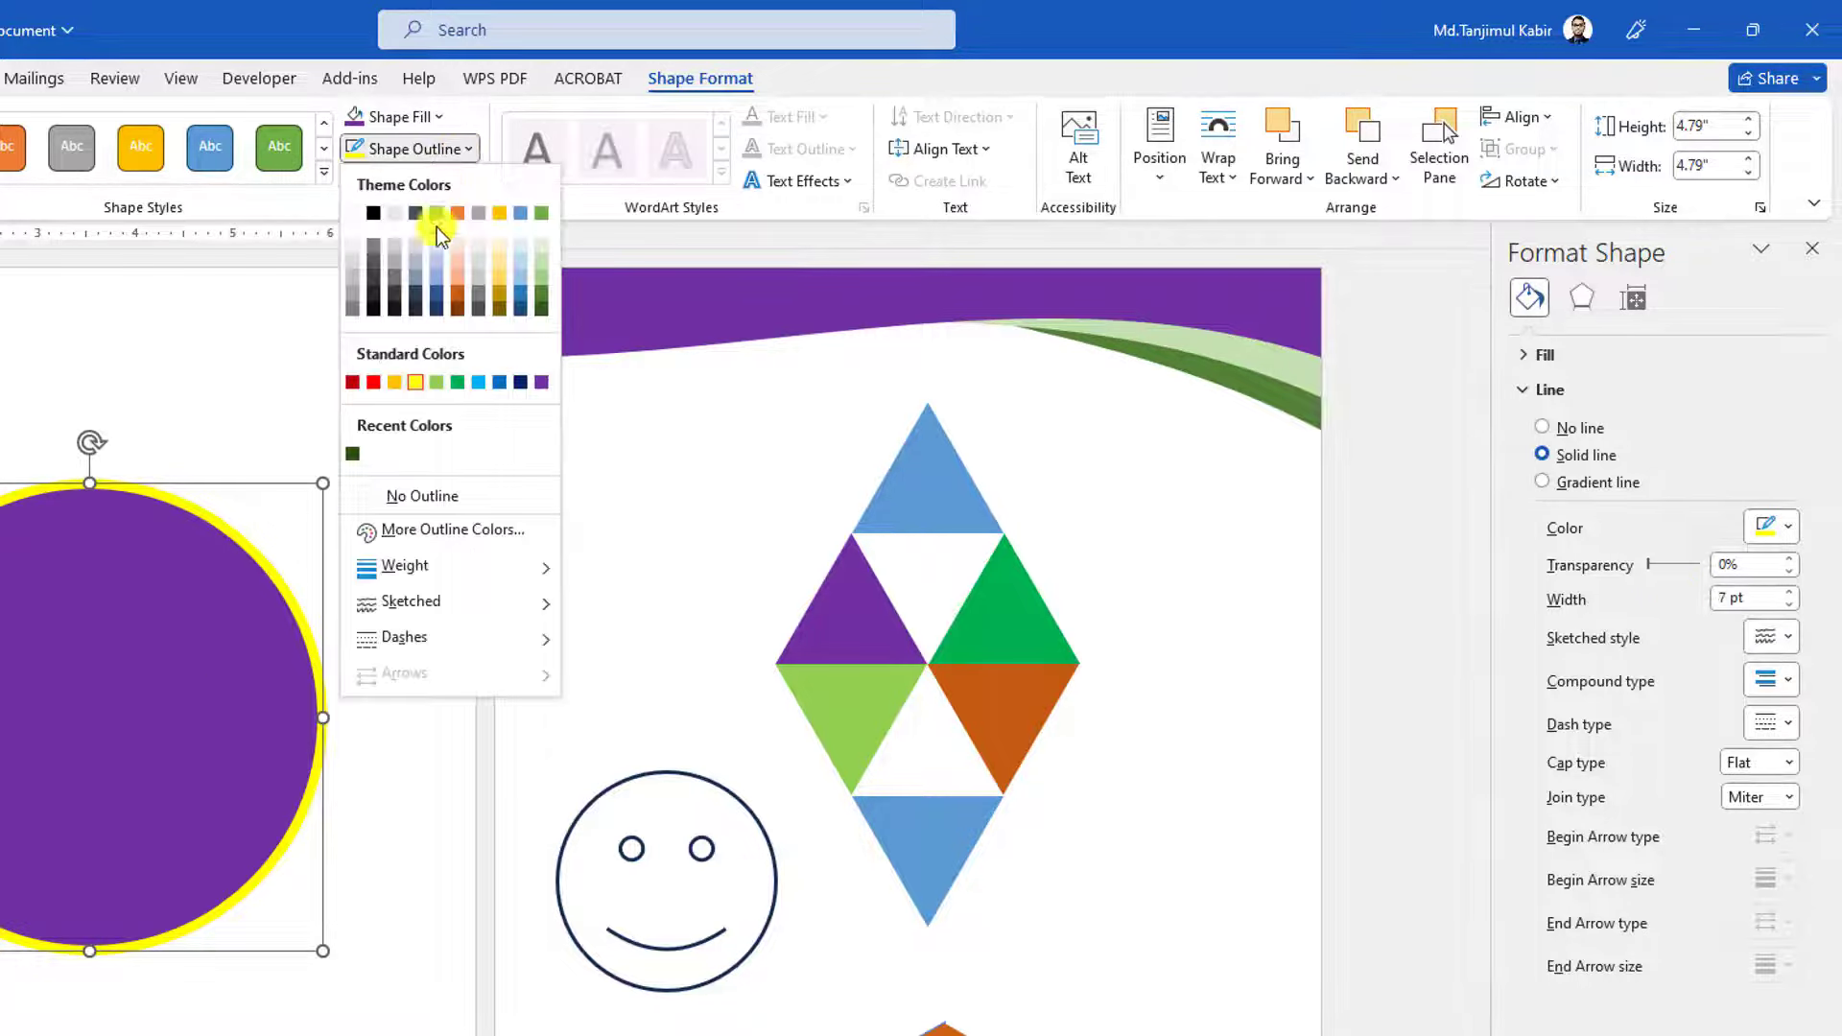
pyautogui.click(419, 496)
pyautogui.click(370, 535)
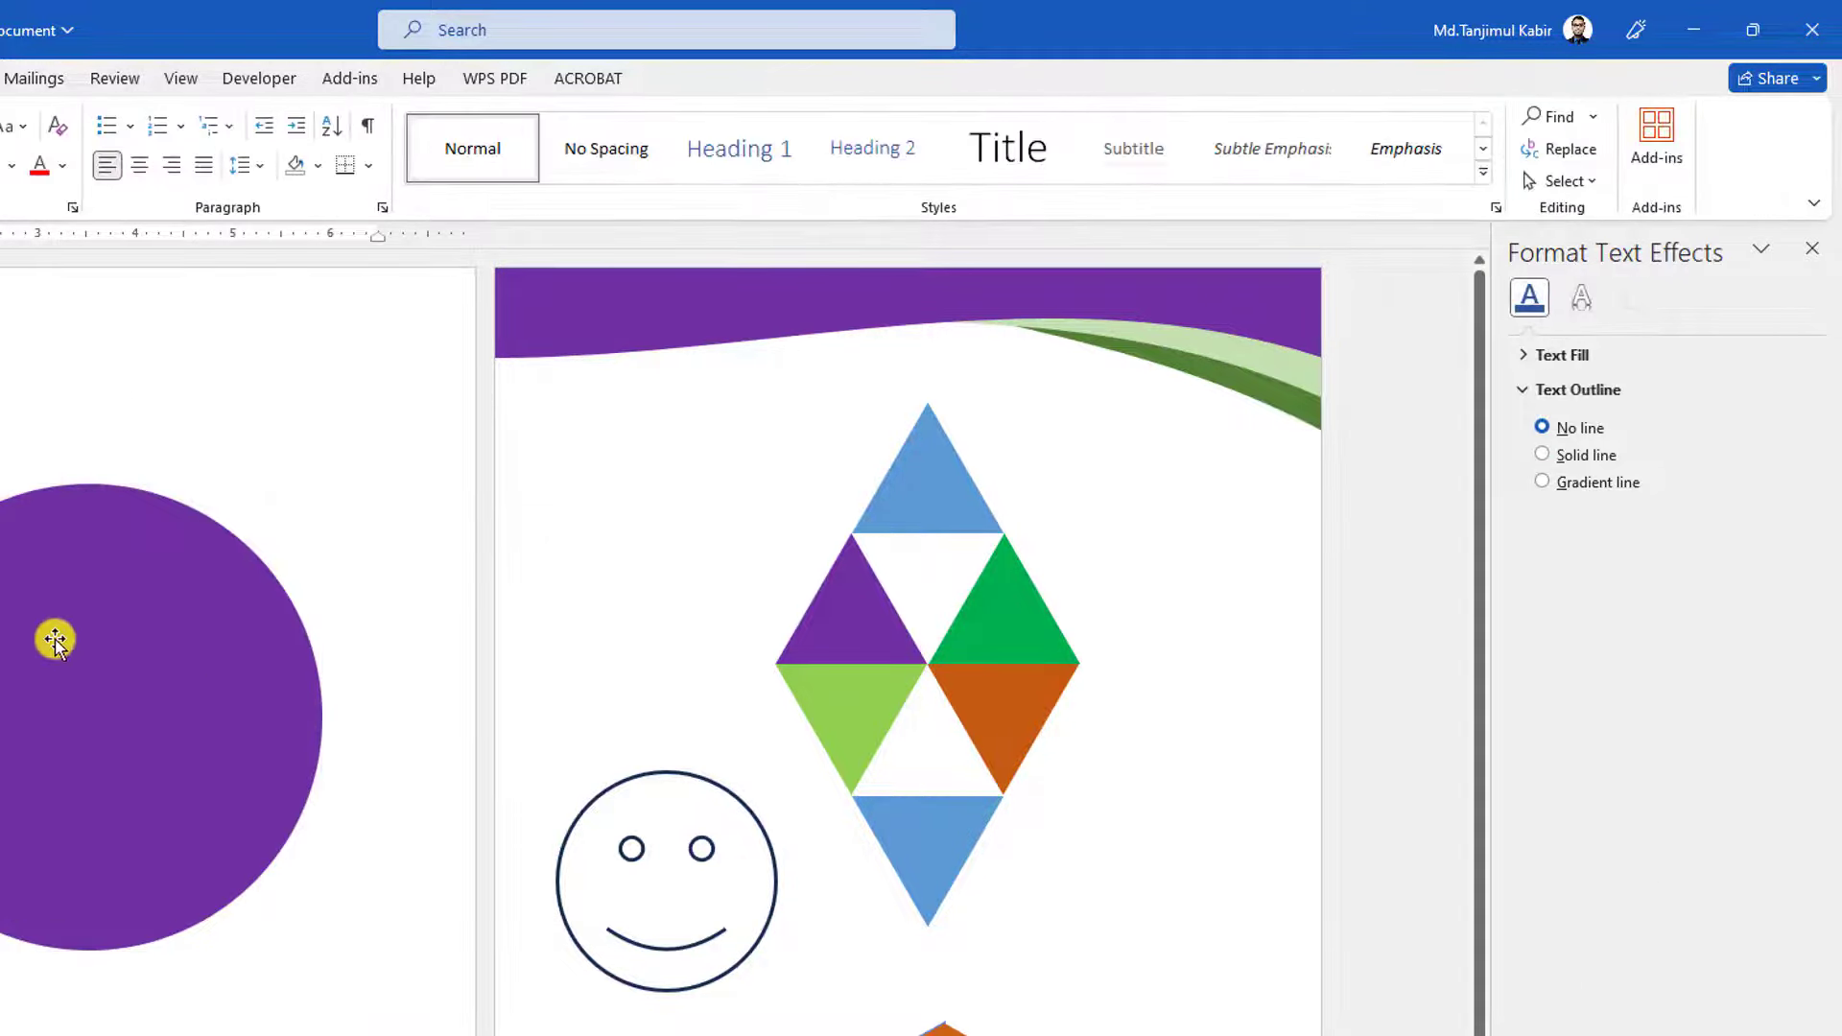
pyautogui.click(144, 630)
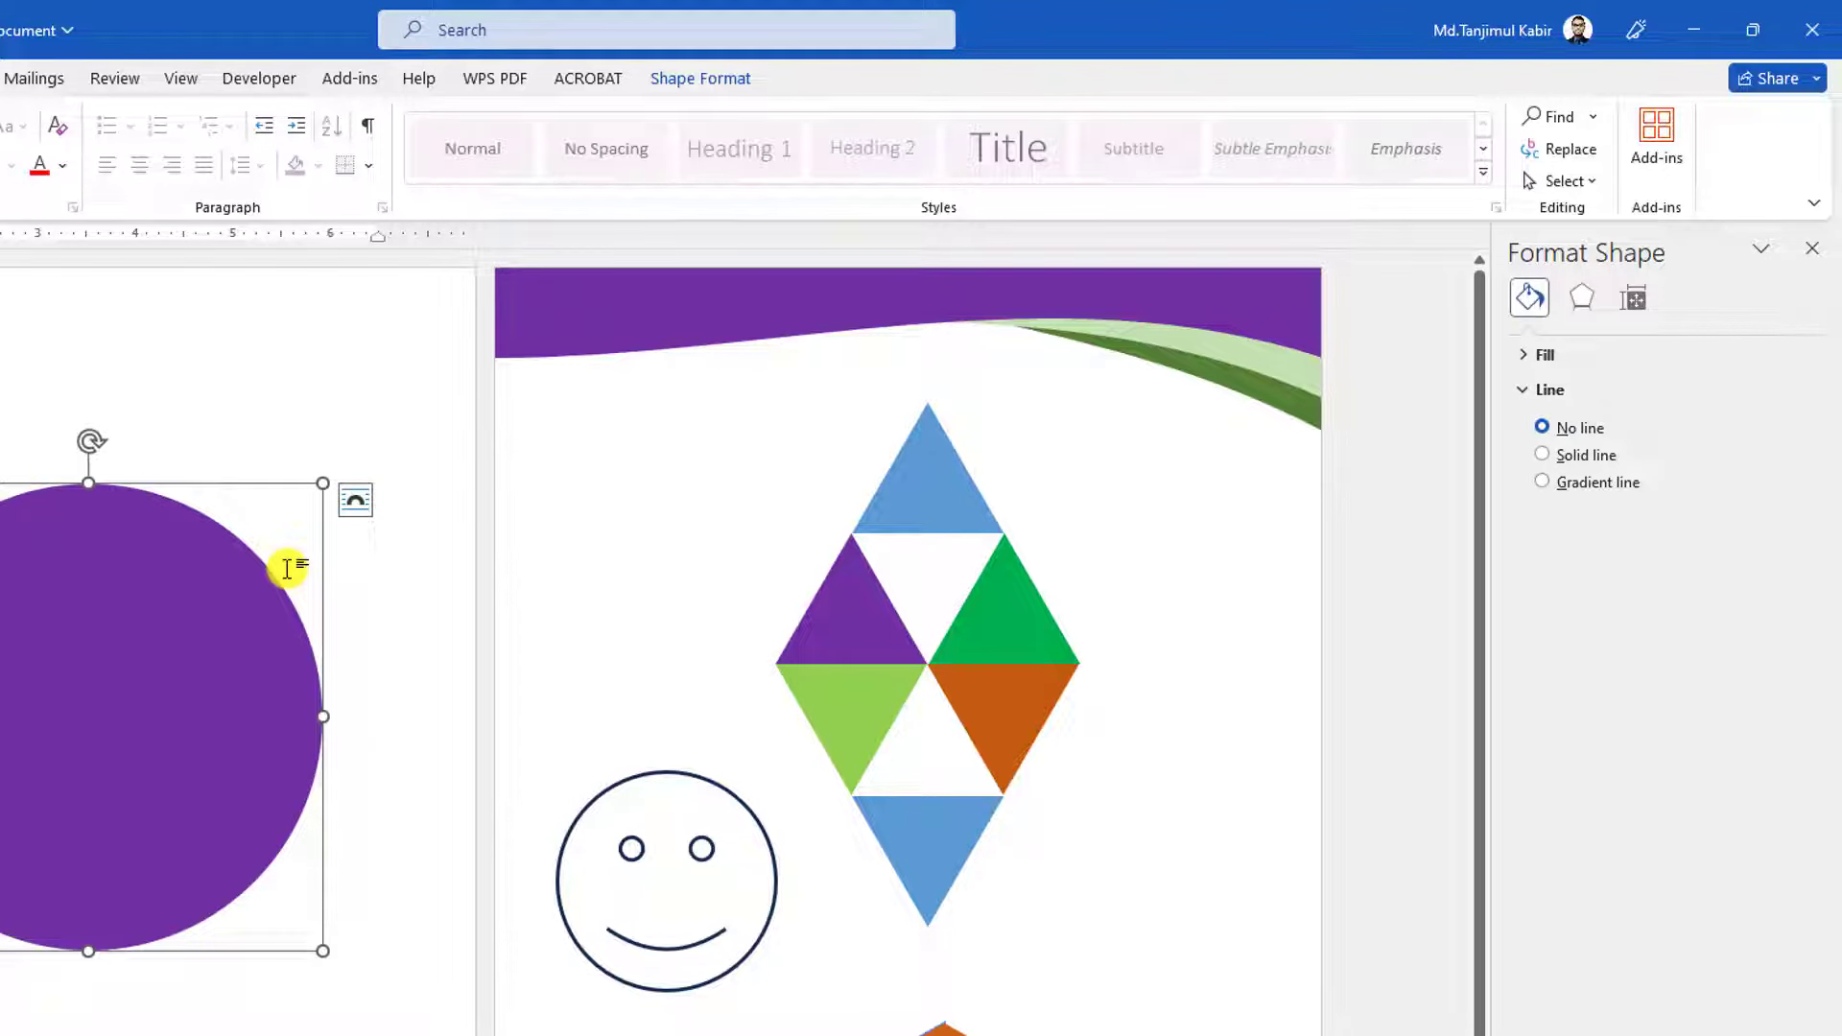
pyautogui.press('Delete')
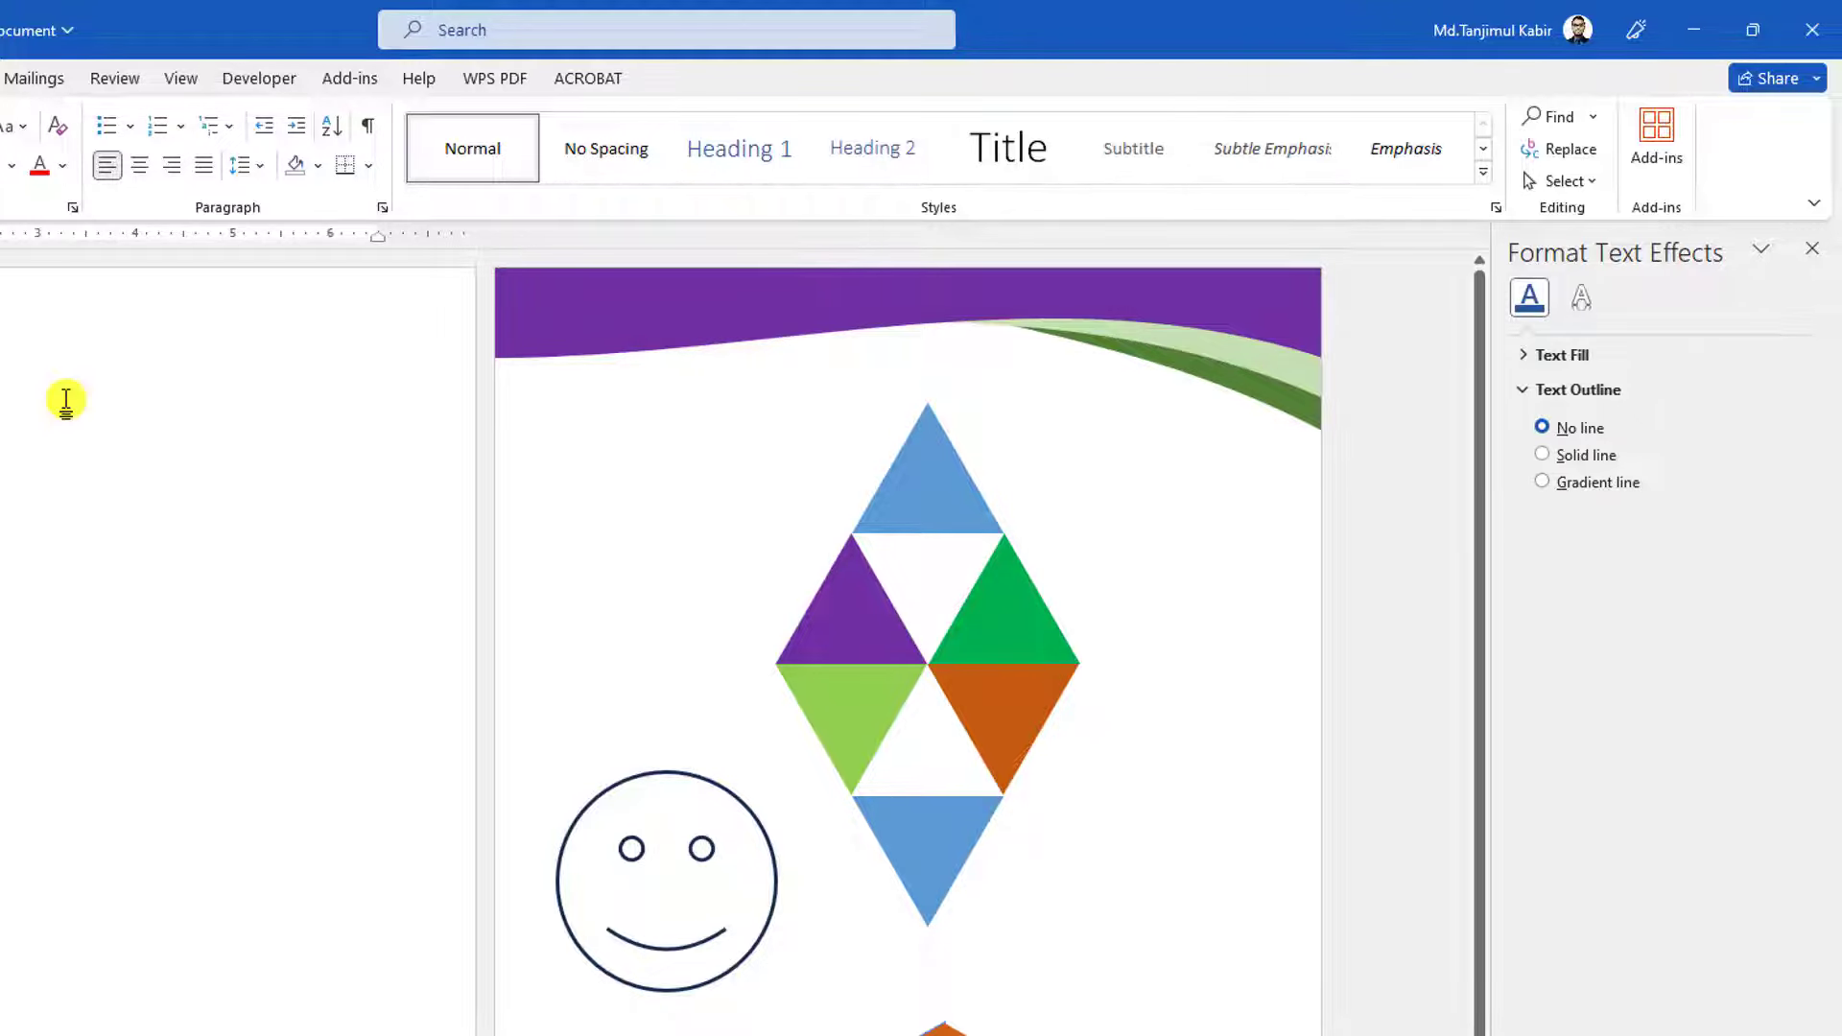
# Draw a rectangle across the full width of the blank page along its top edge
pyautogui.click(176, 80)
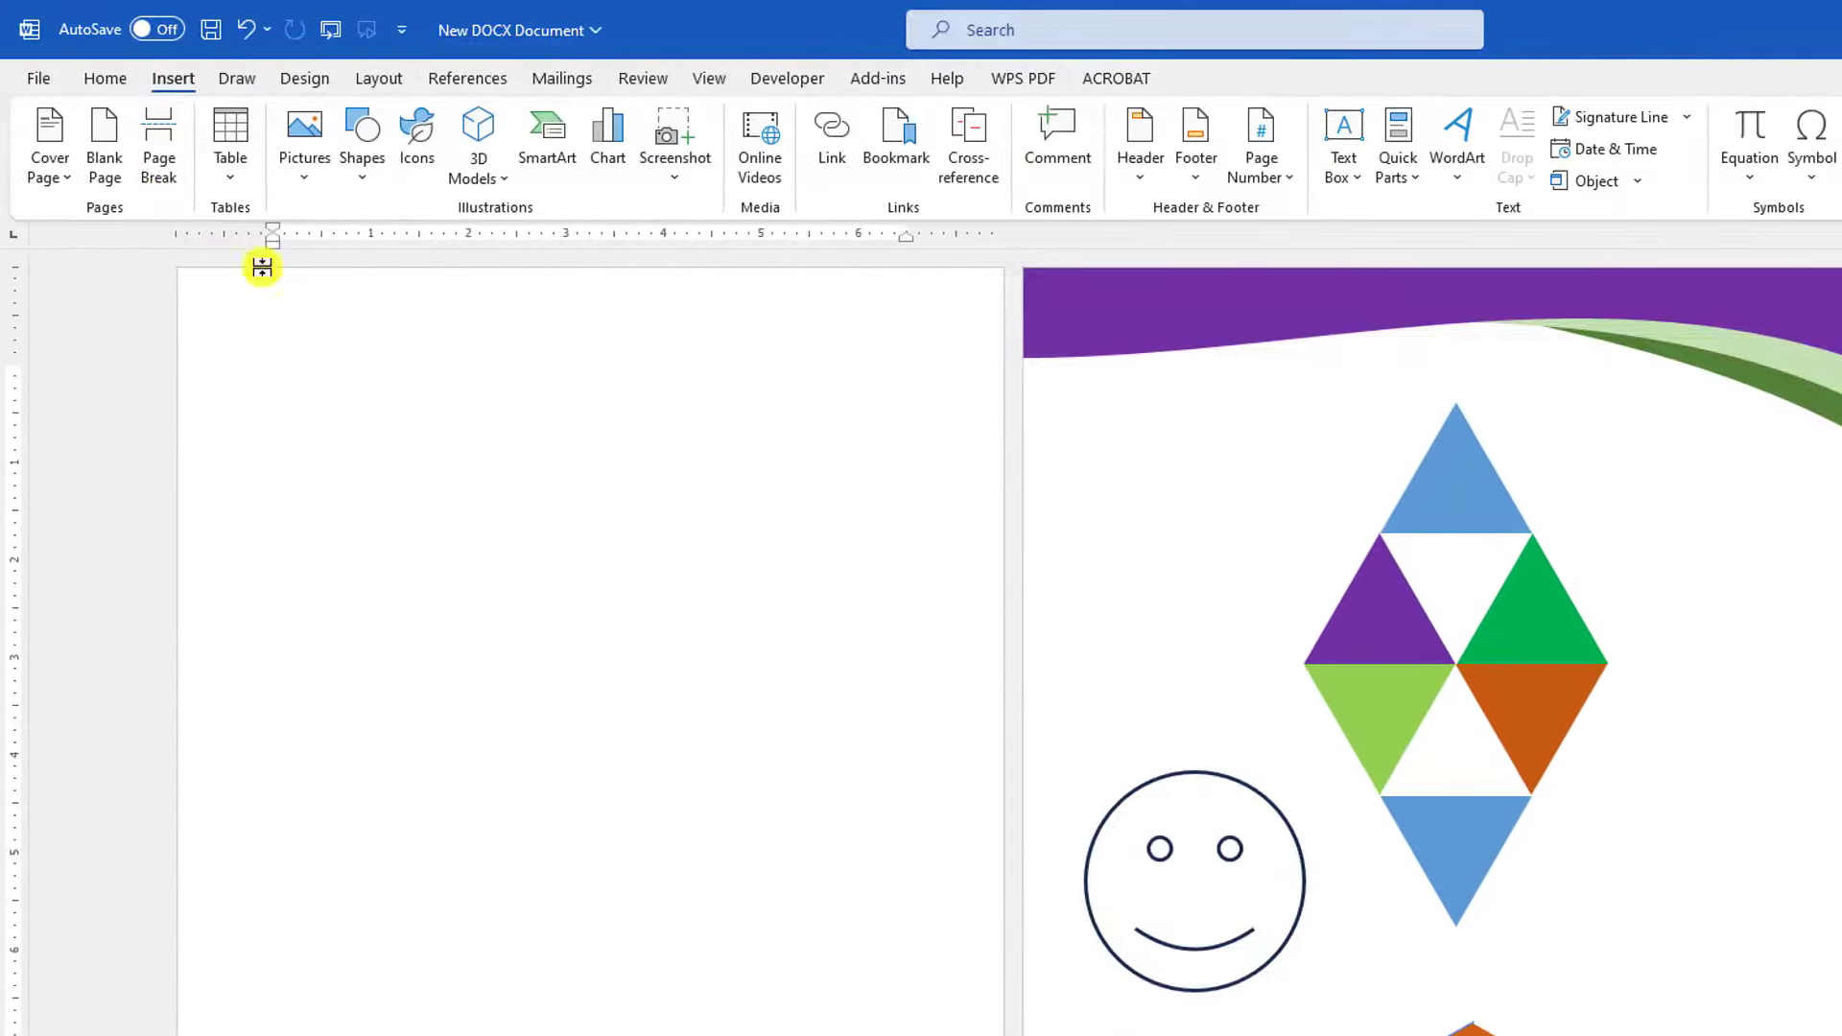
pyautogui.click(370, 171)
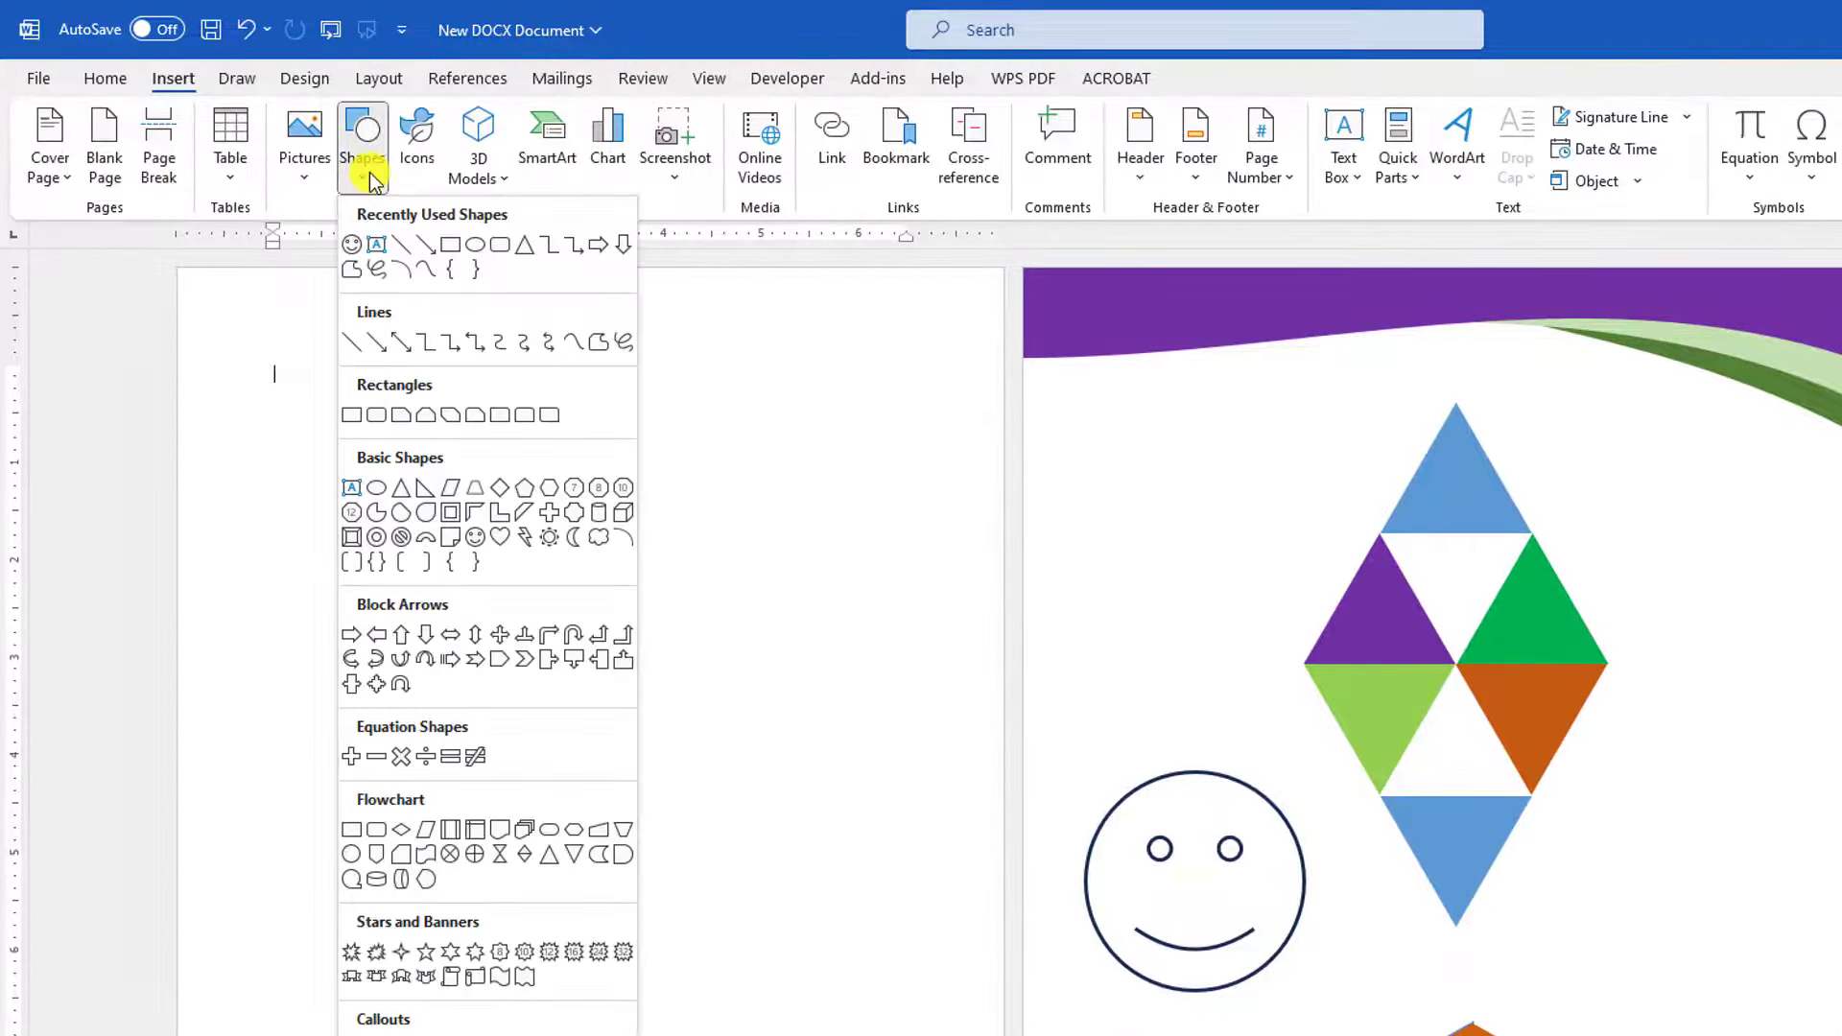
pyautogui.click(441, 246)
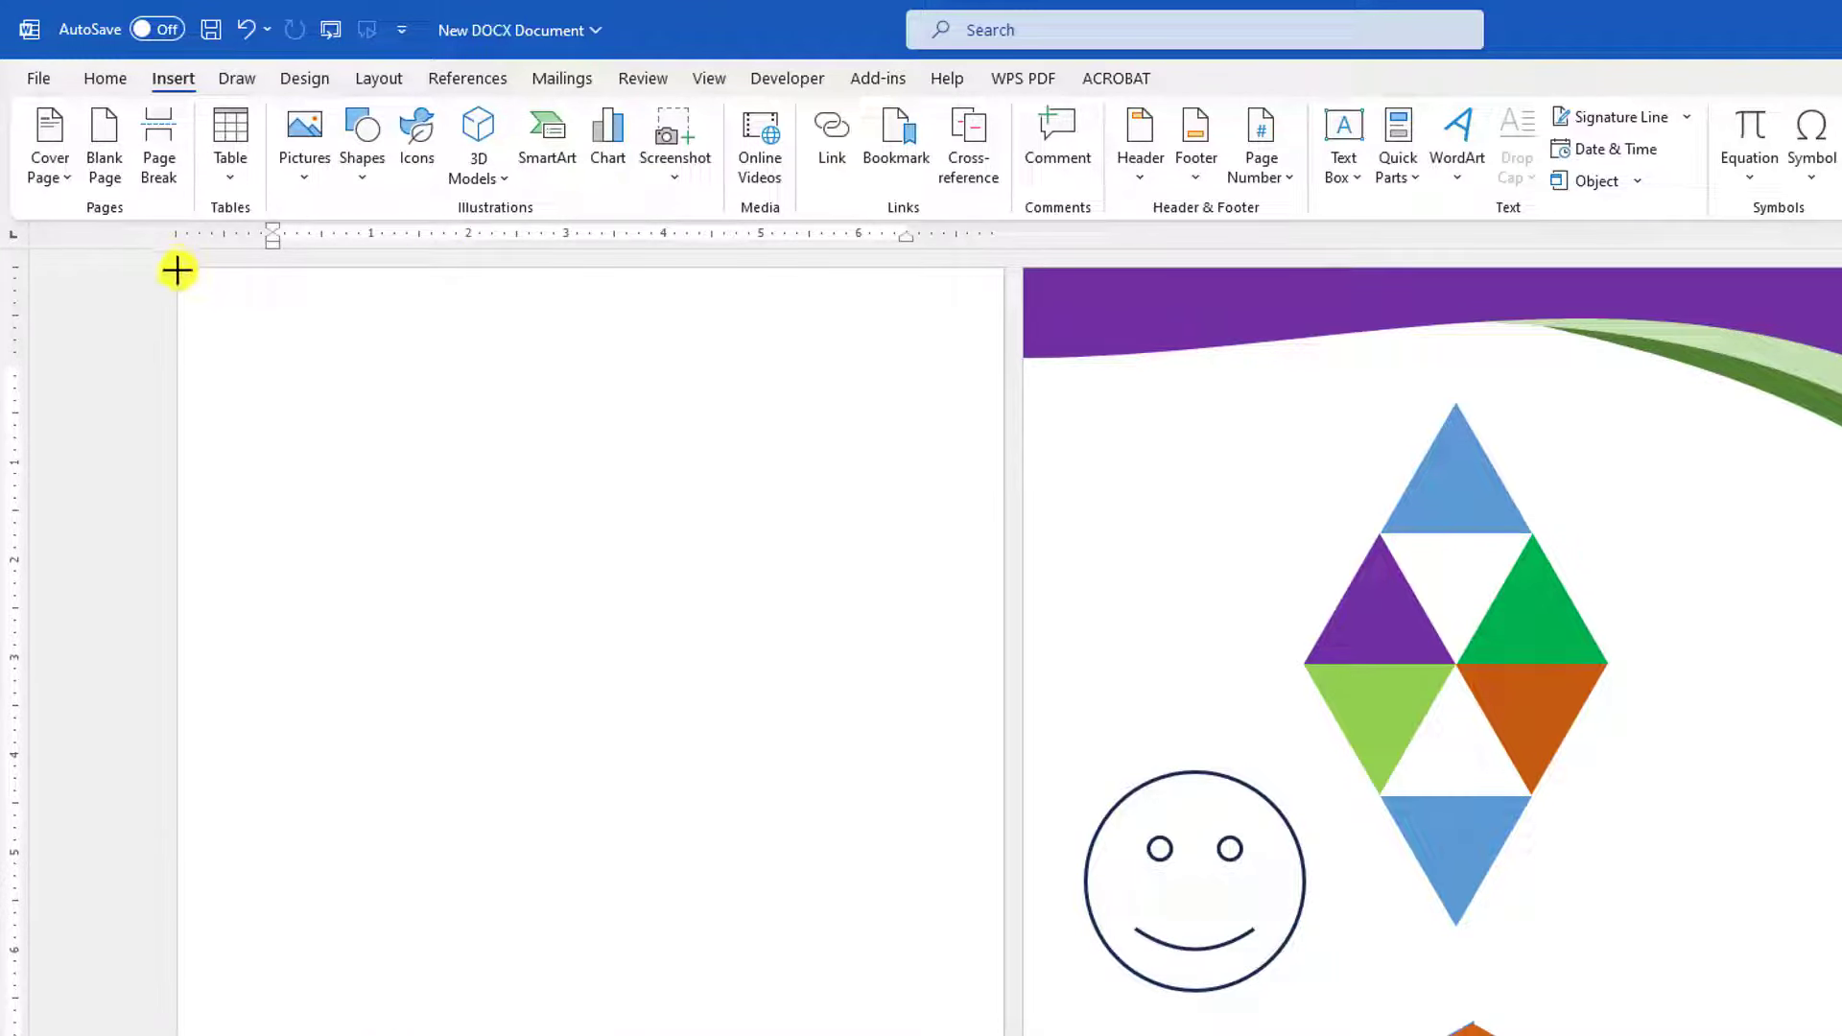
pyautogui.moveTo(176, 270); pyautogui.dragTo(1003, 400)
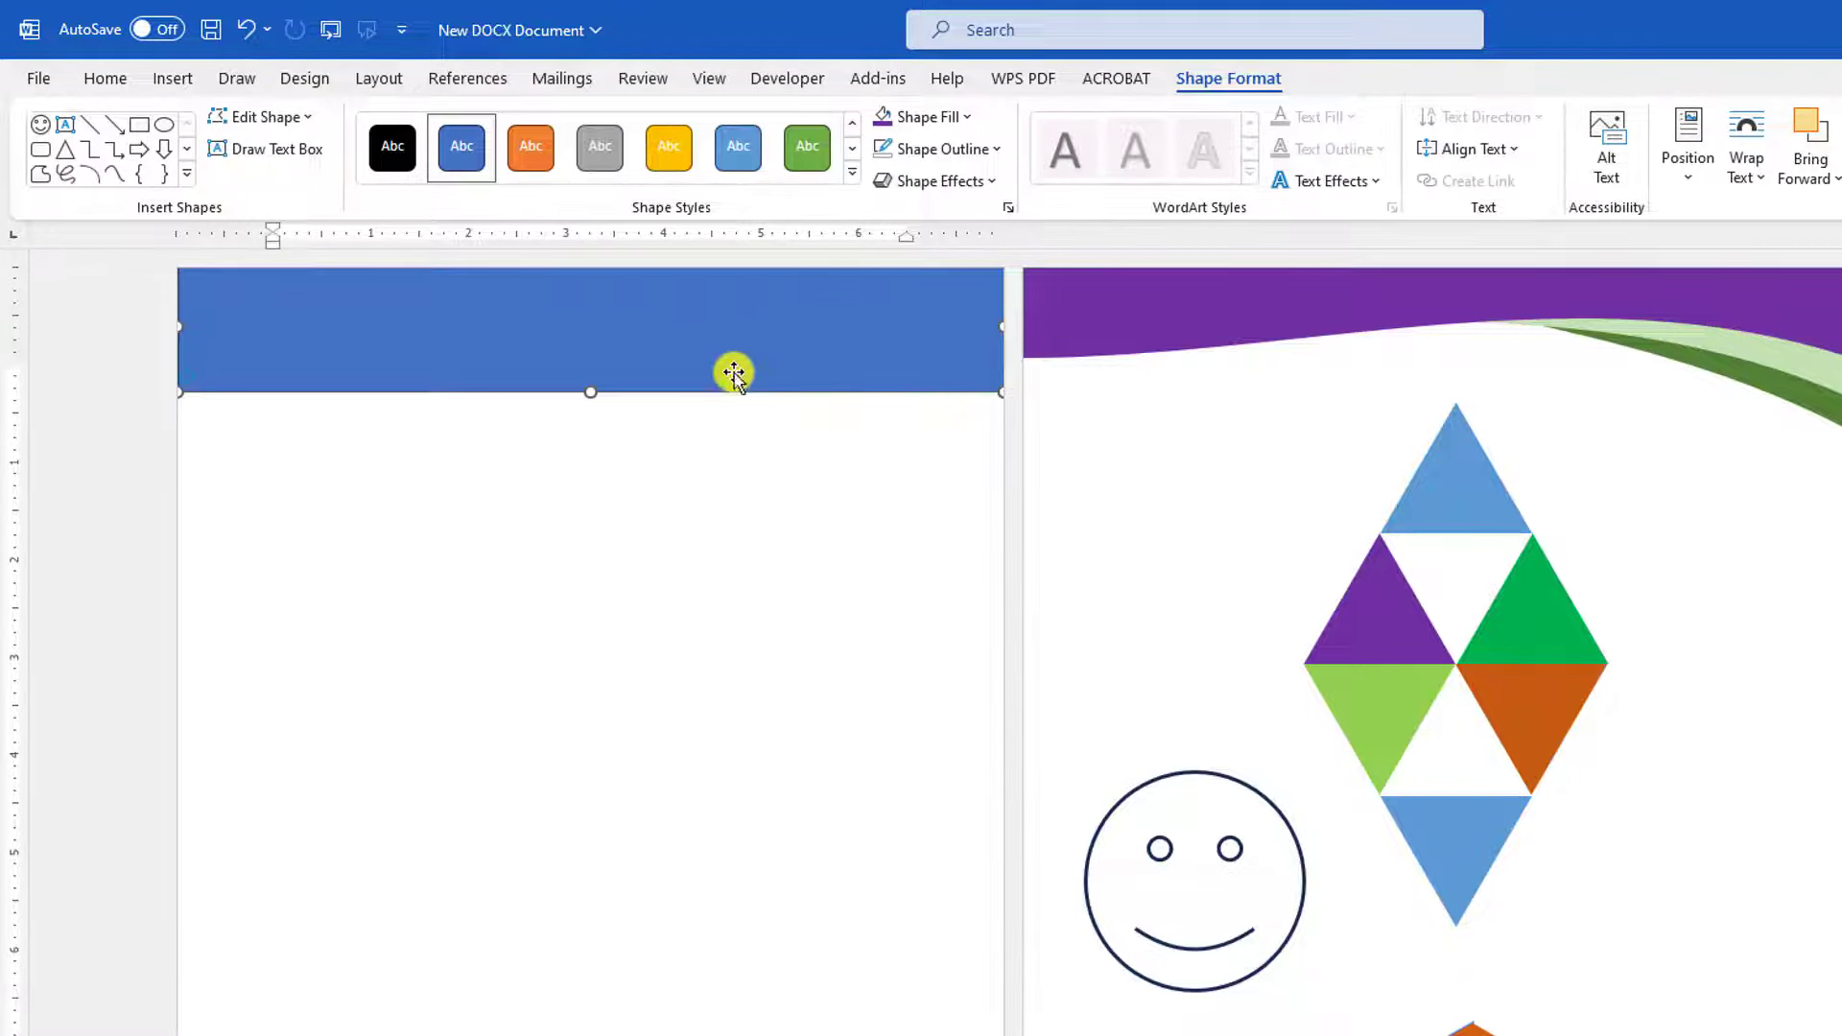
pyautogui.click(703, 412)
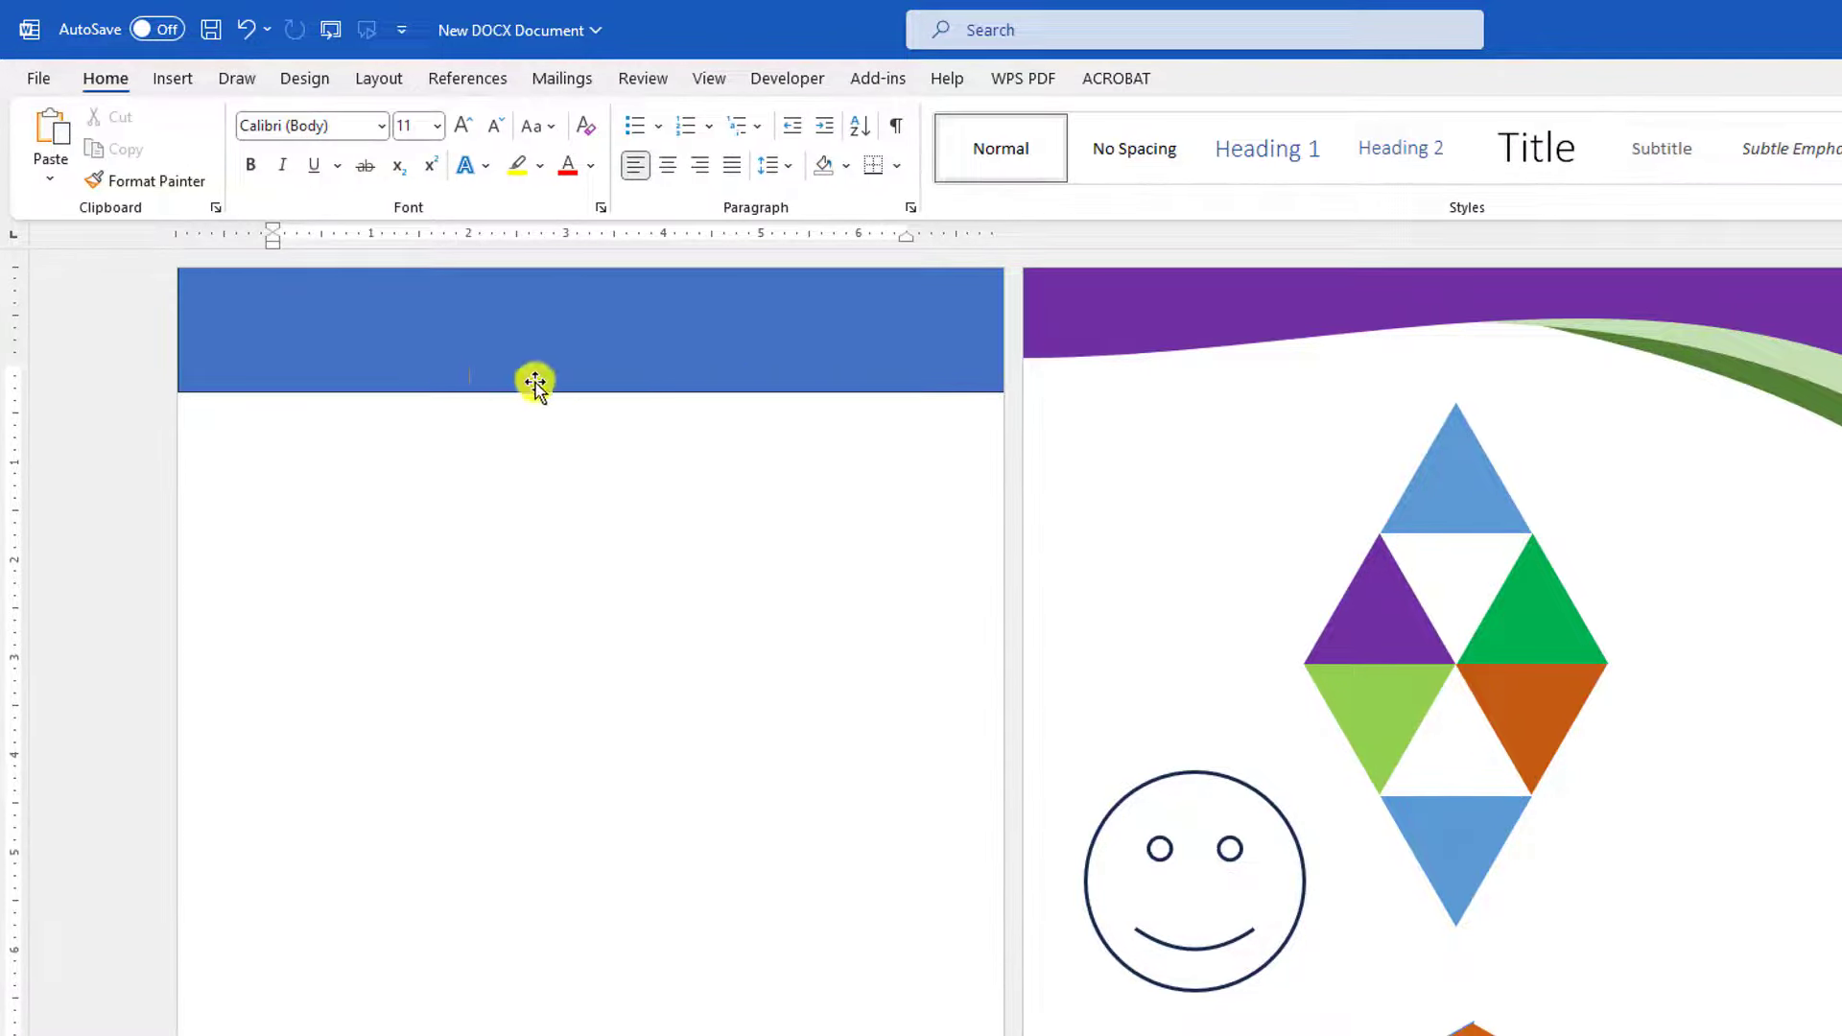
# Remove the outline from the blue rectangle across the top of the page
pyautogui.click(520, 357)
pyautogui.click(988, 150)
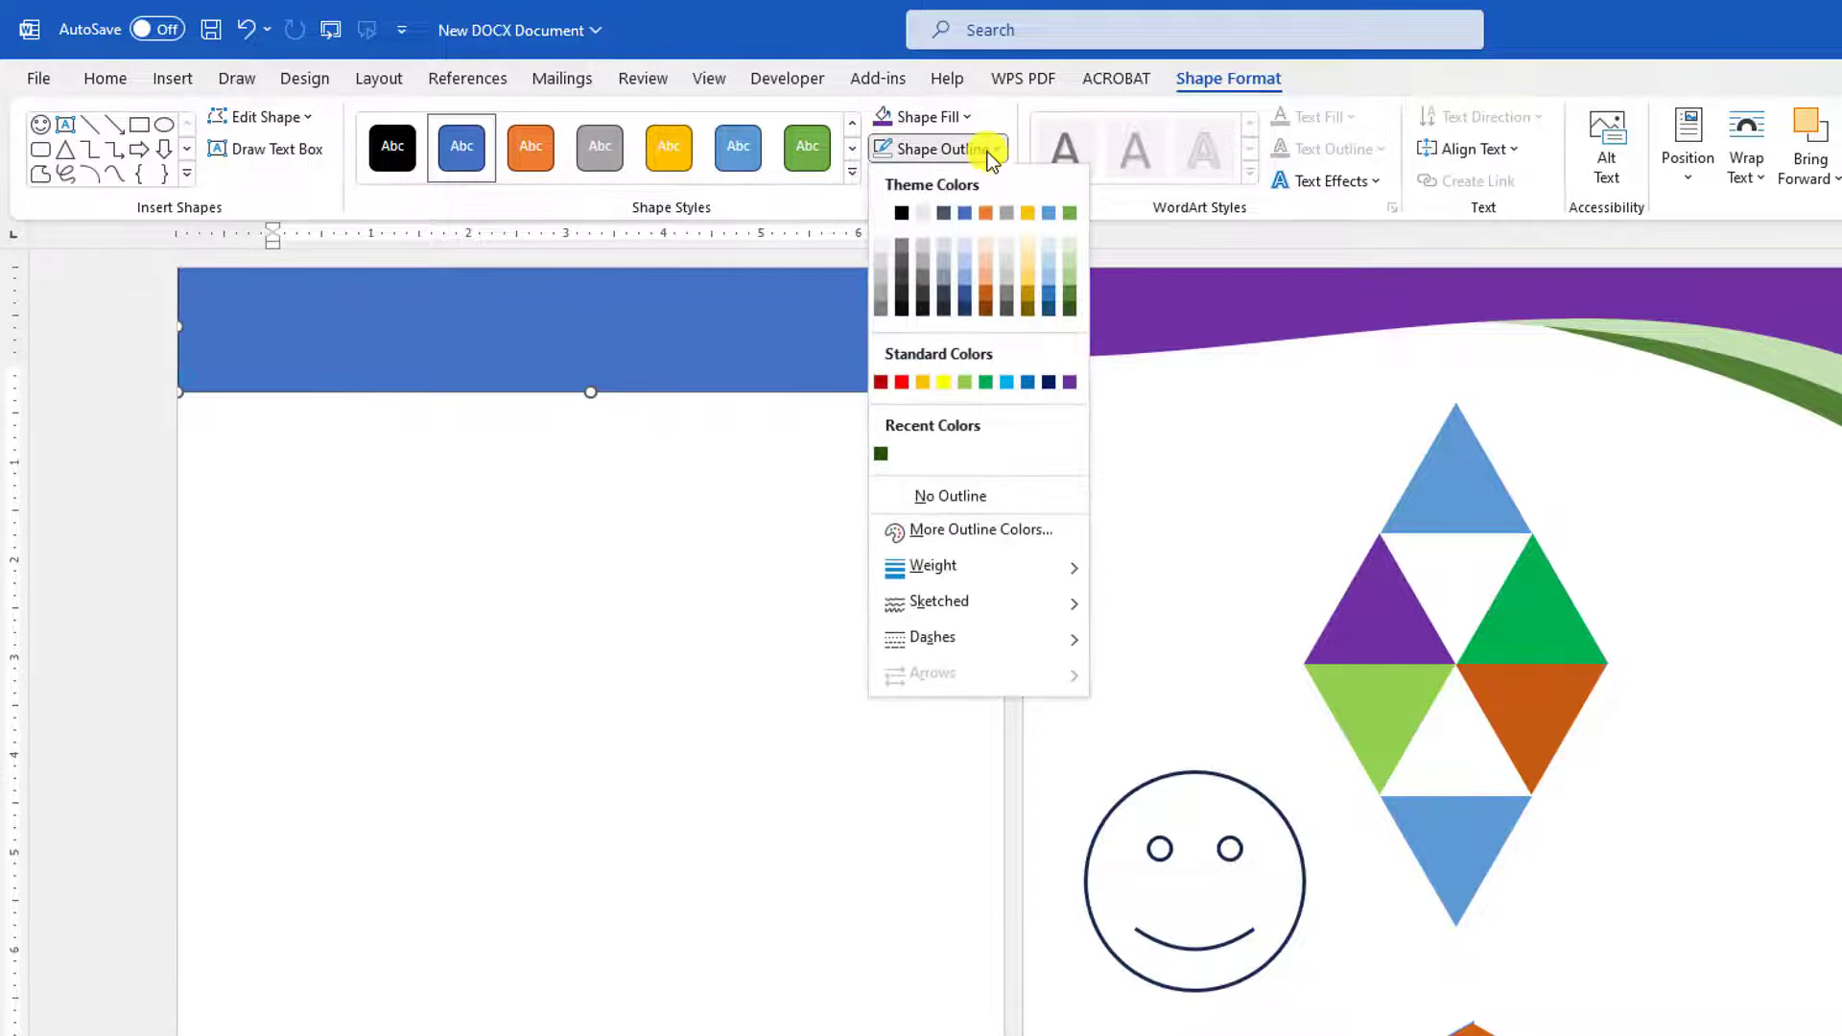
pyautogui.click(929, 493)
pyautogui.click(814, 502)
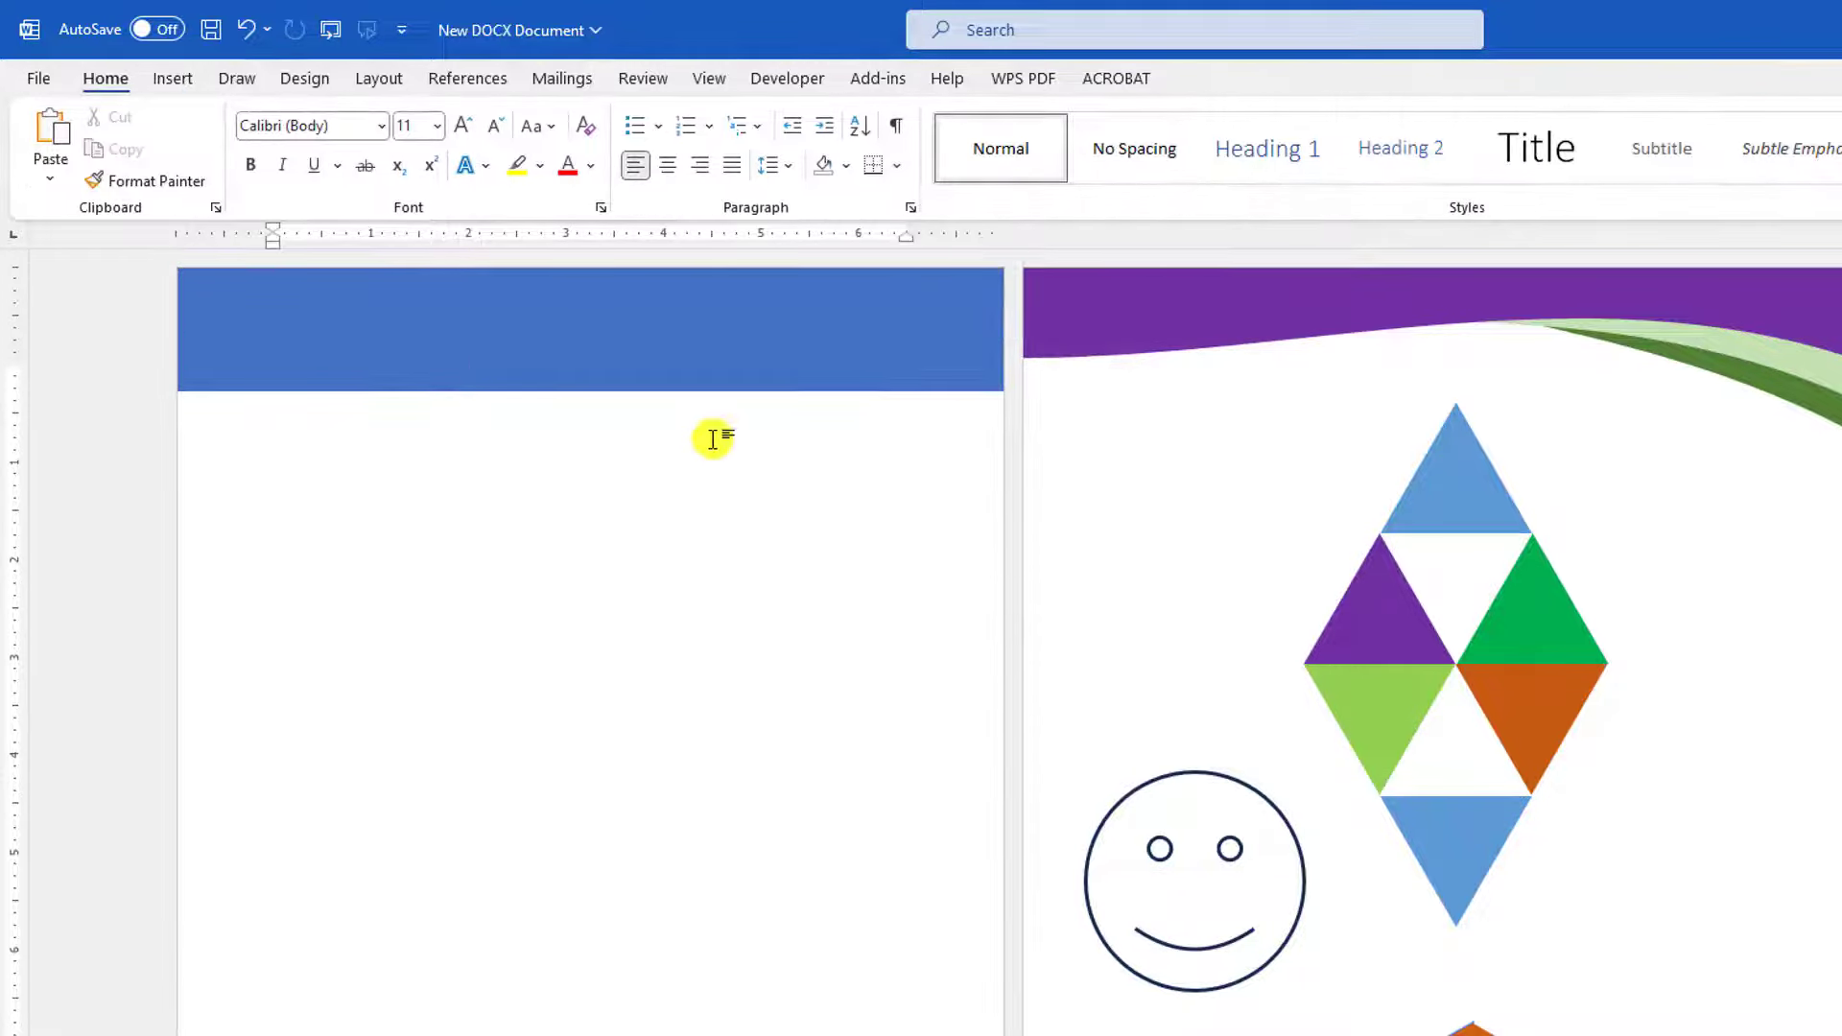
pyautogui.click(583, 361)
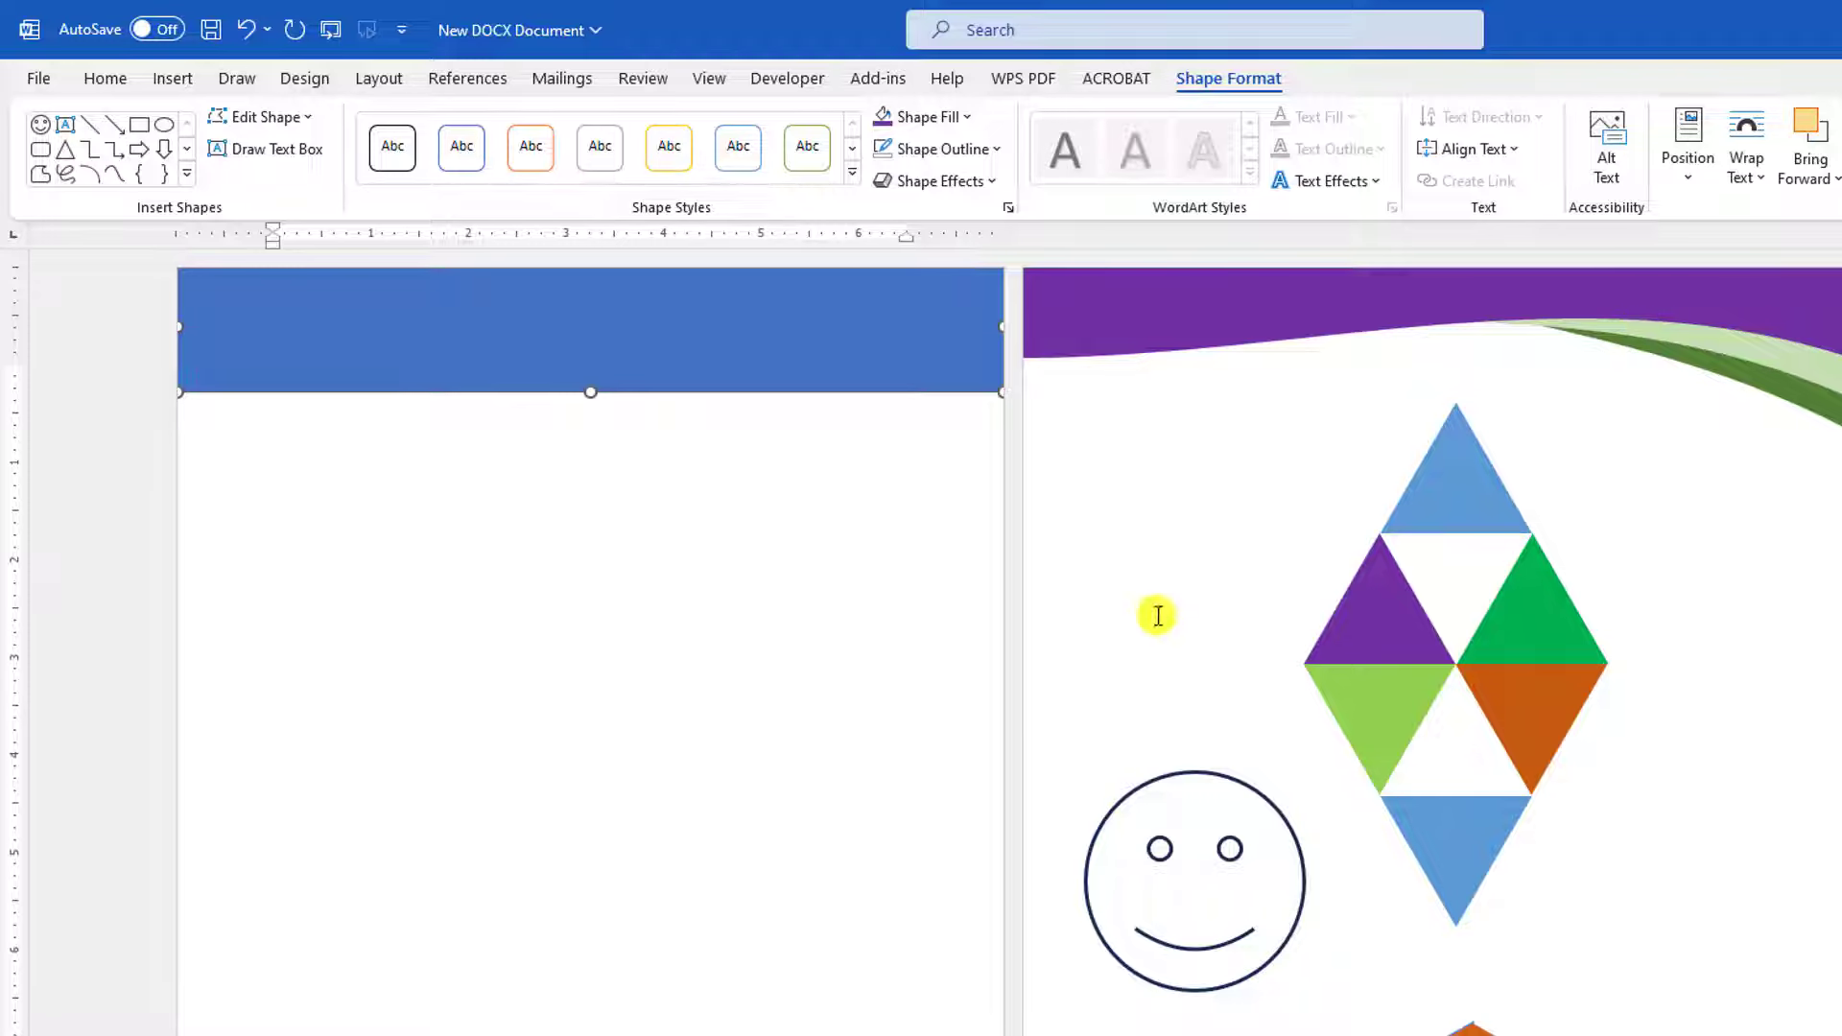
pyautogui.click(712, 575)
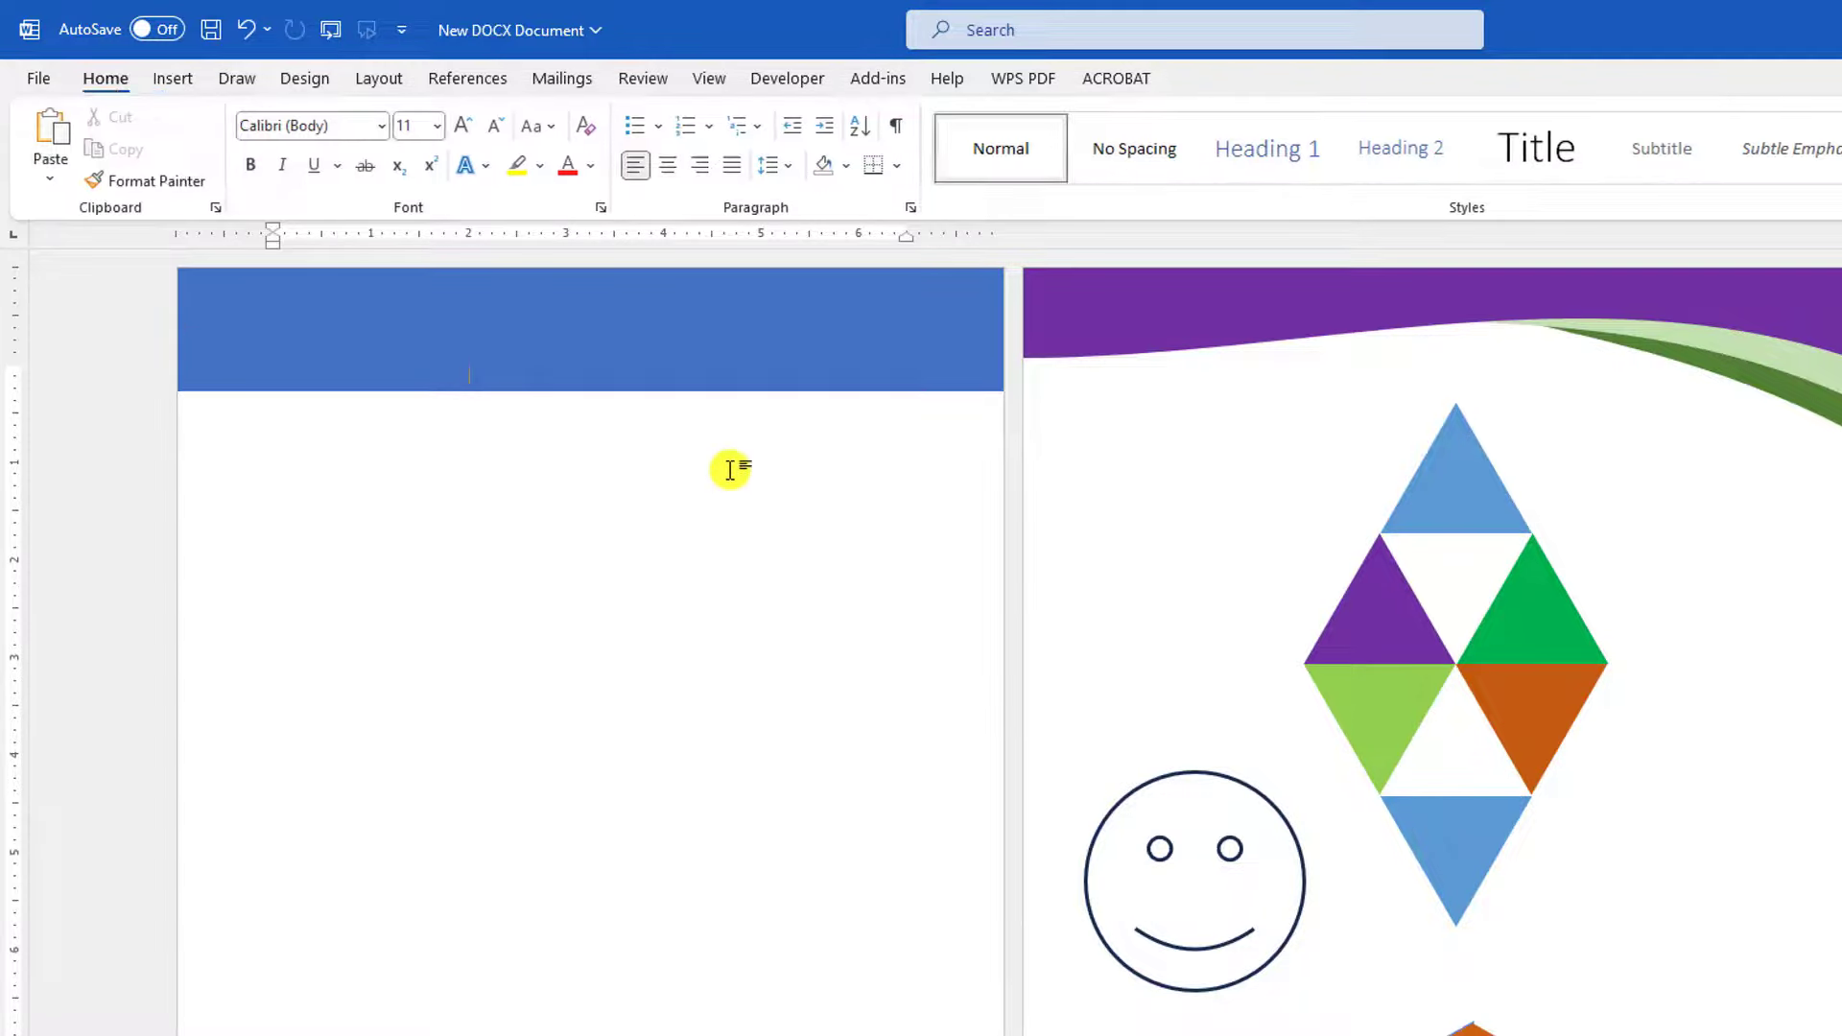
# Edit the rectangle's points to bend its bottom edge into a wave that rises toward the right side
pyautogui.rightClick(601, 342)
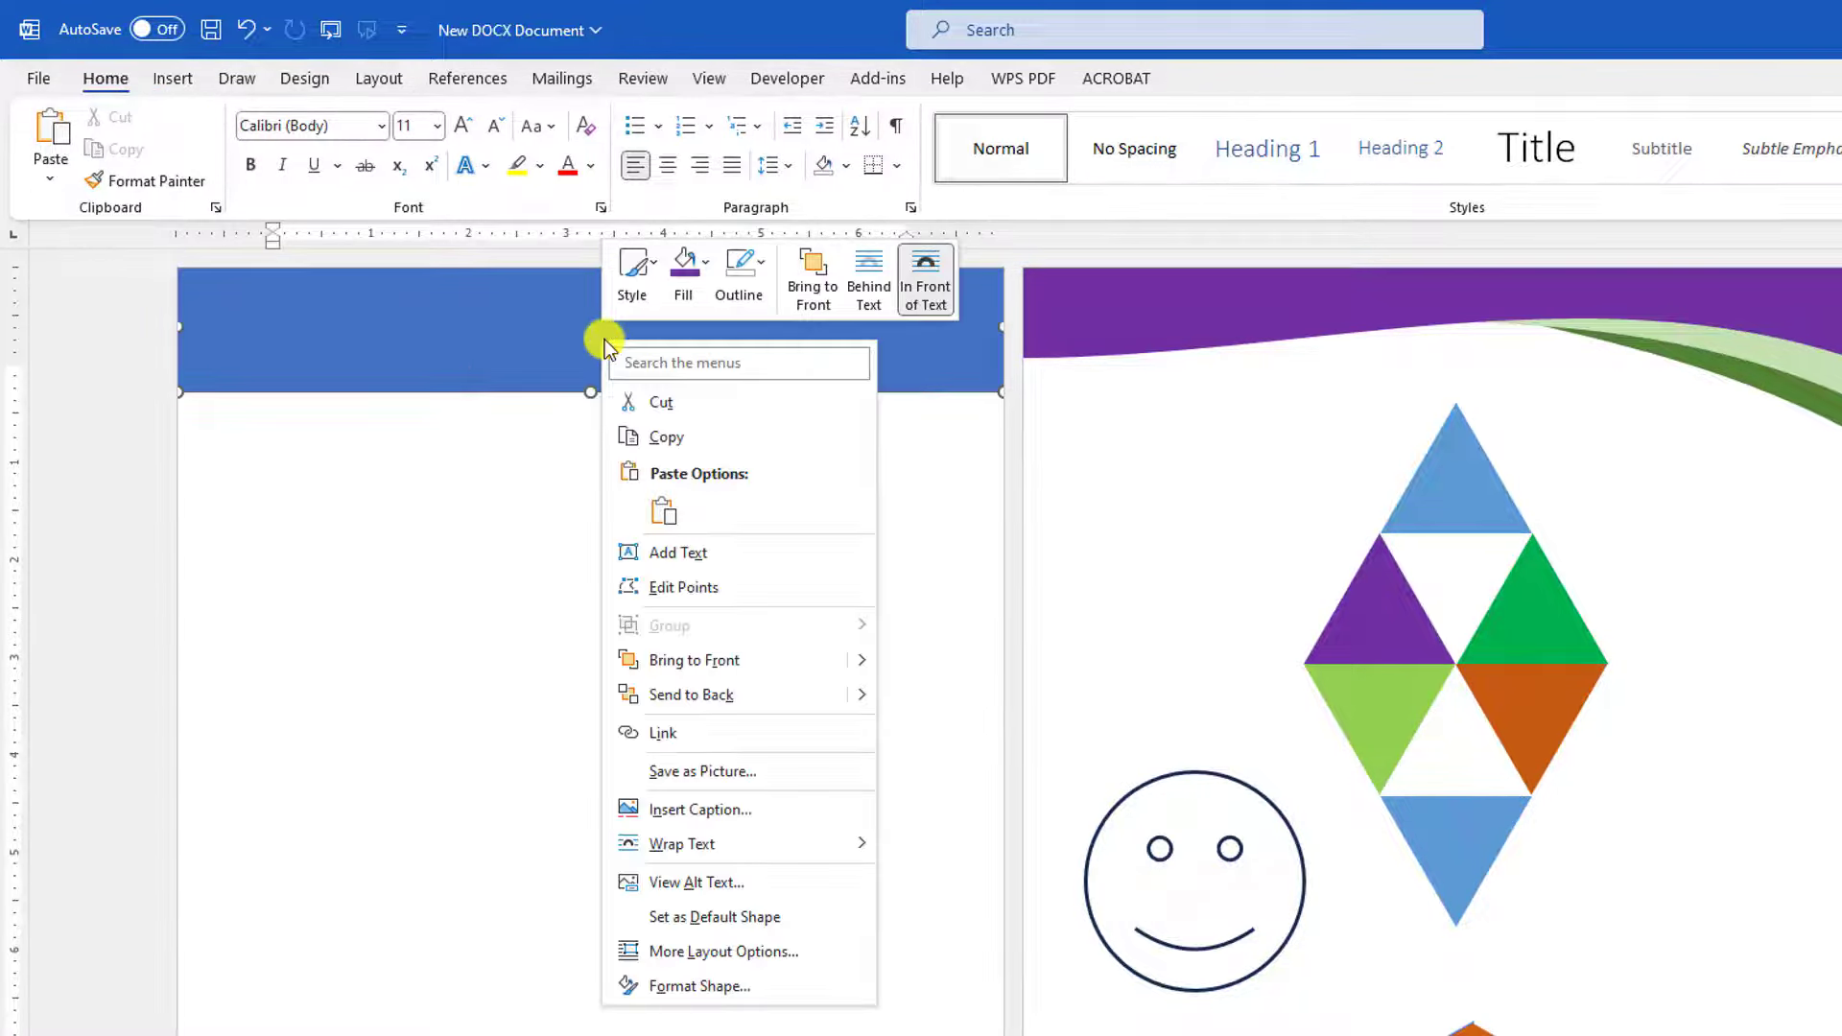
pyautogui.click(681, 589)
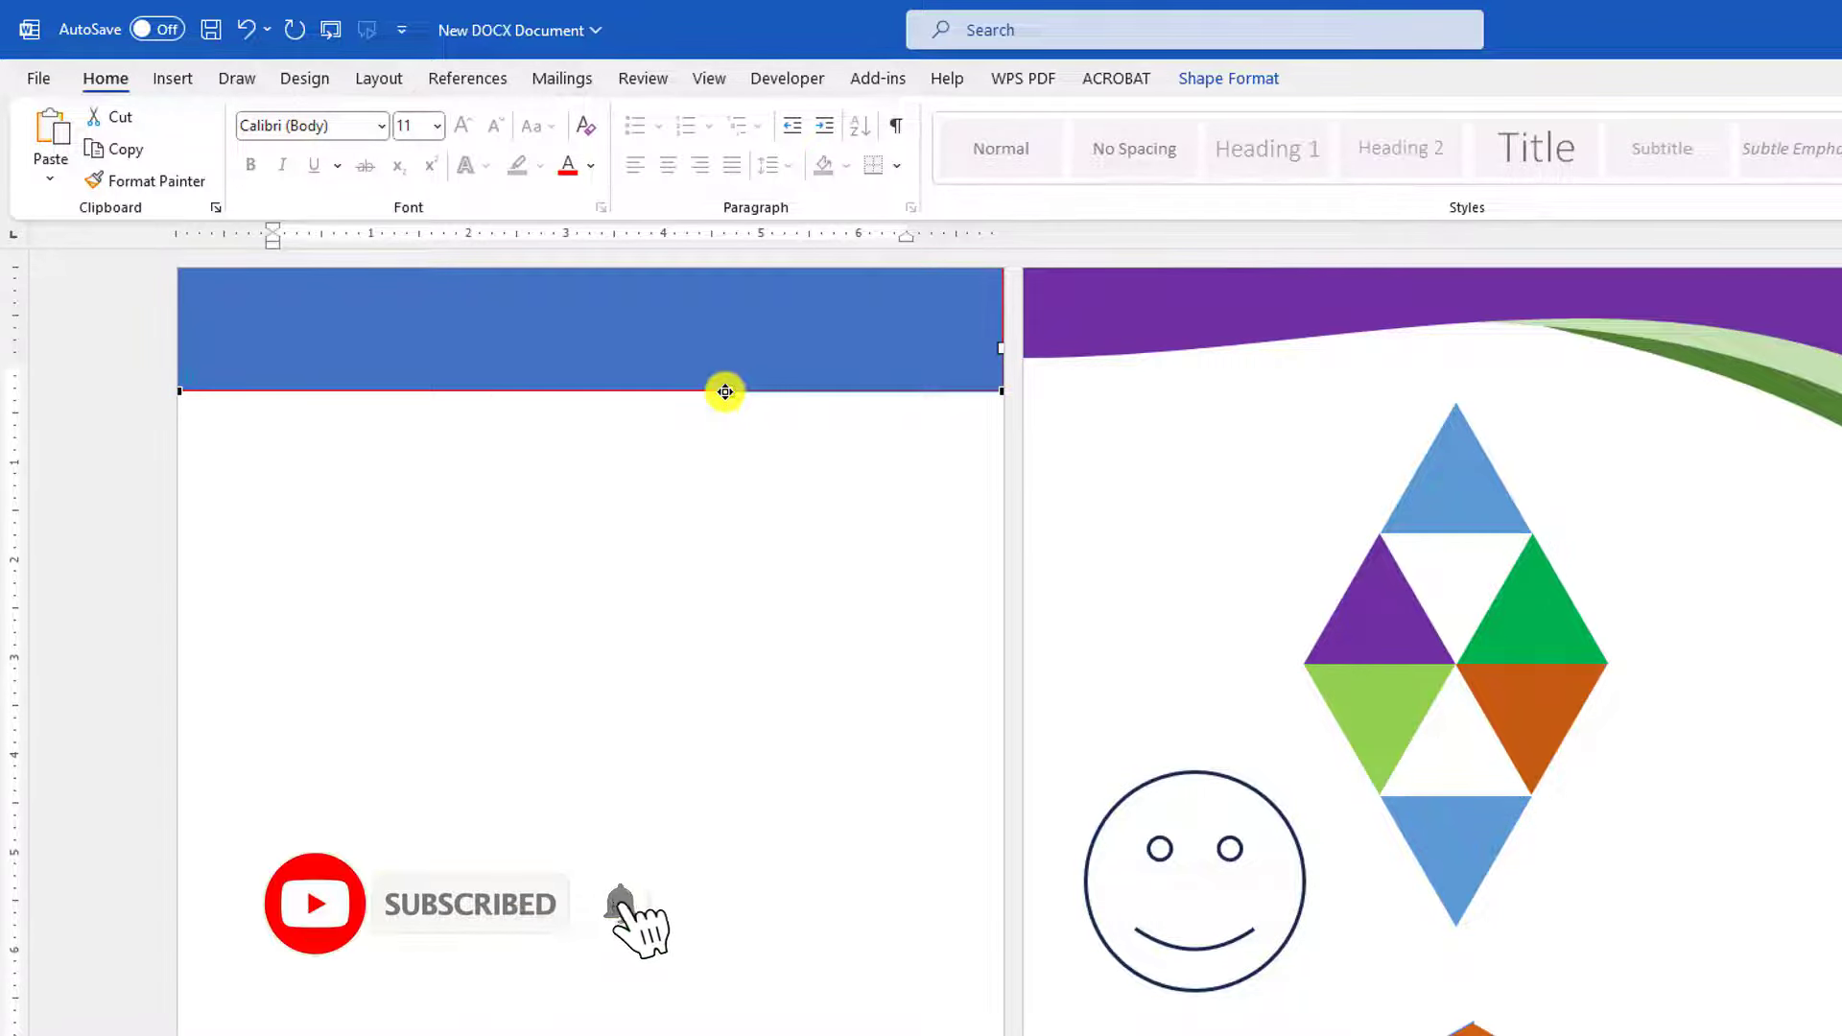
pyautogui.moveTo(725, 391); pyautogui.dragTo(796, 275)
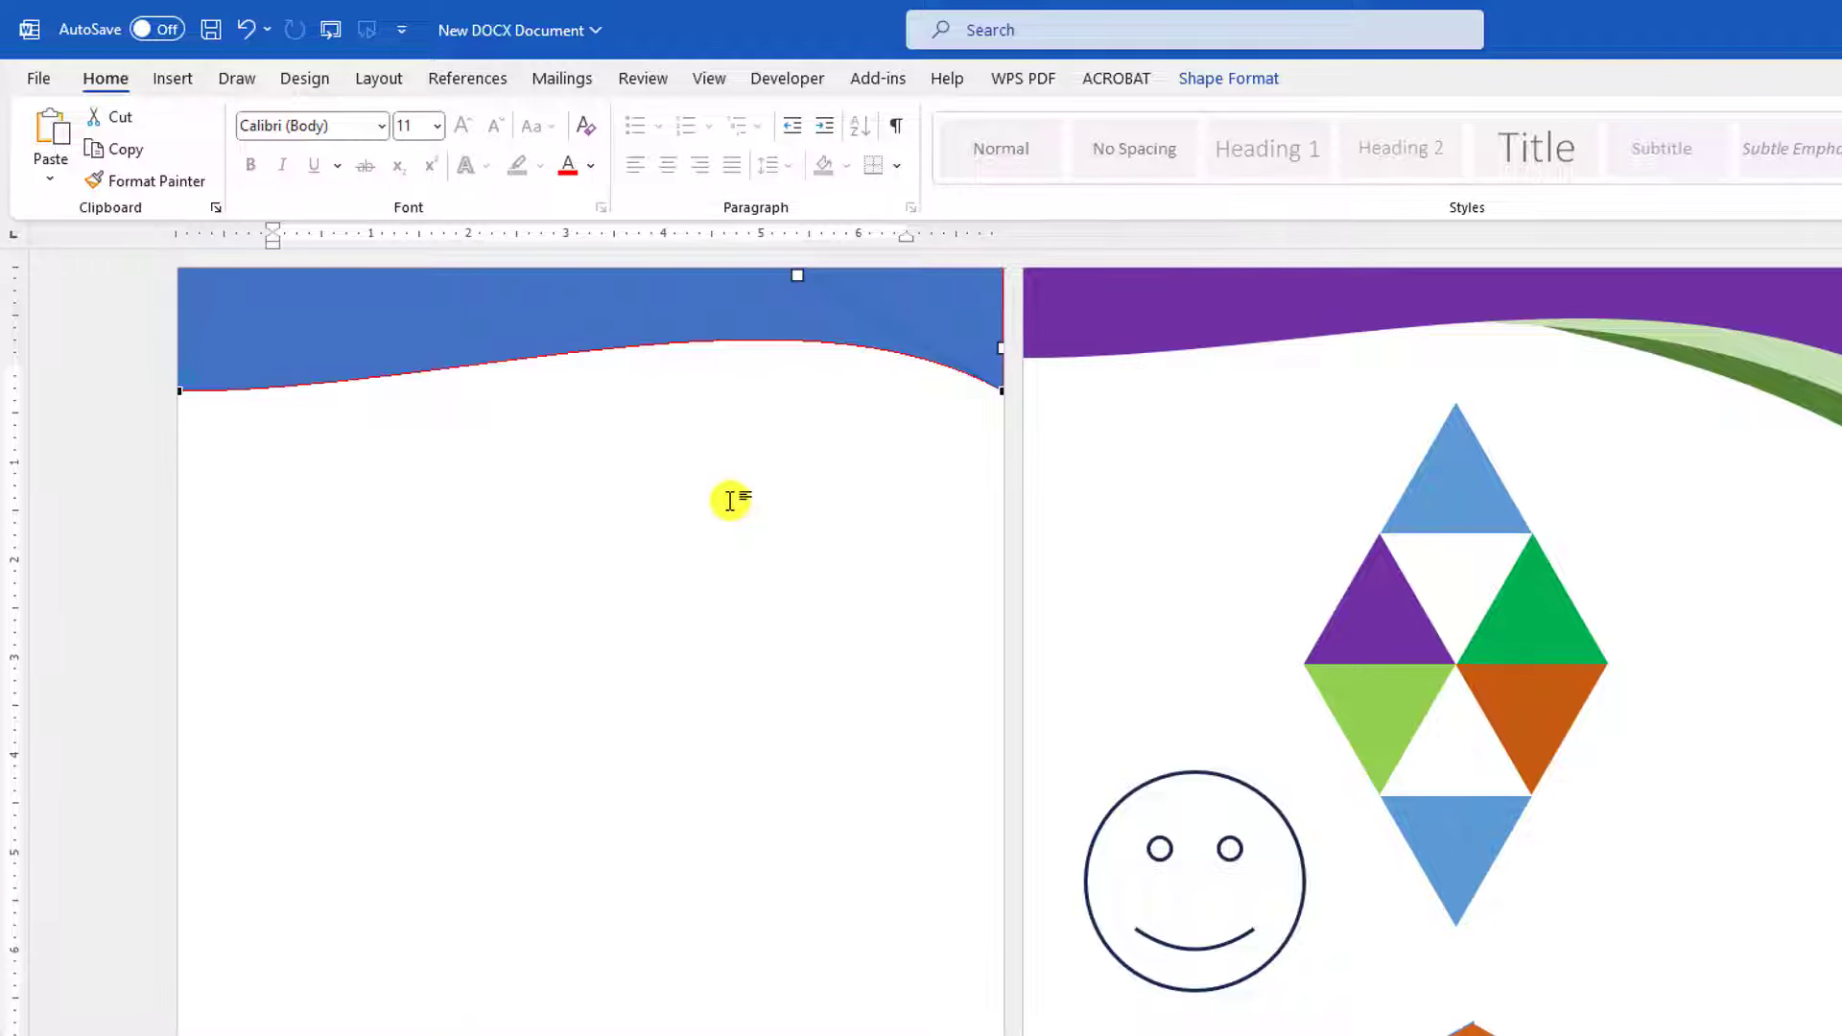
pyautogui.click(730, 500)
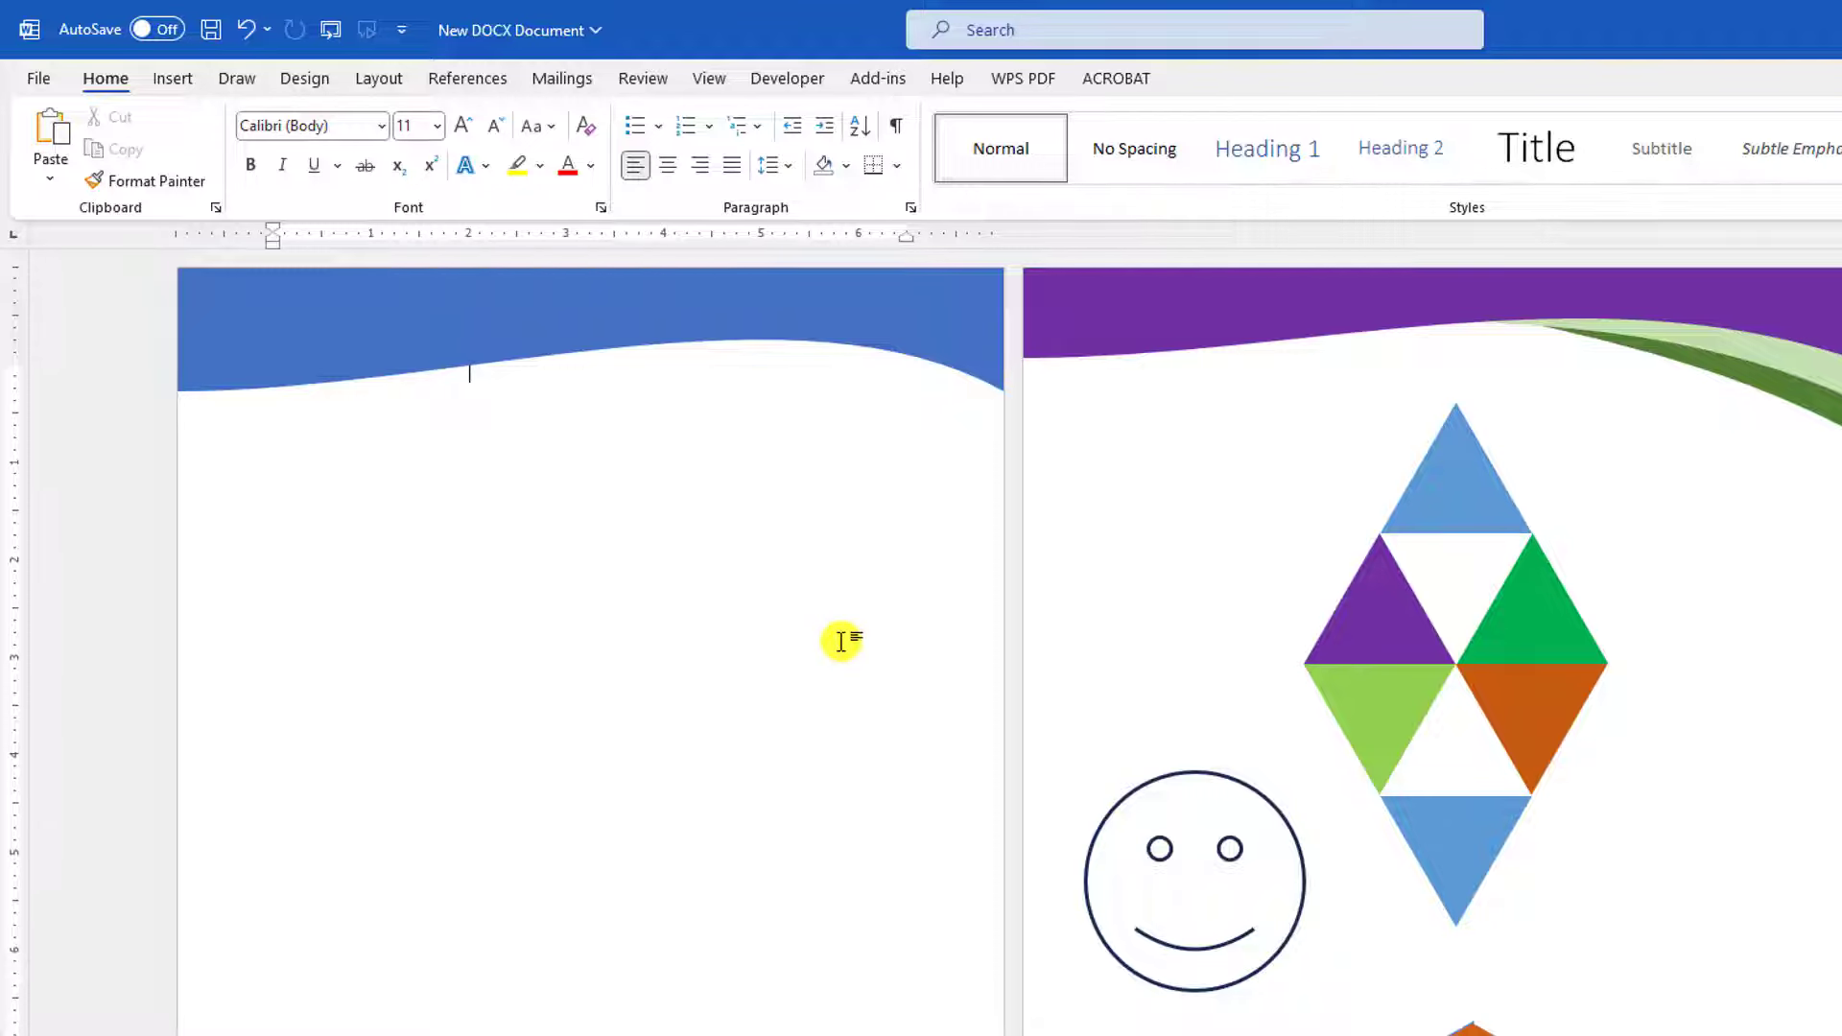
# Try to curve the wave shape's right edge inward by editing its points, and undo that change
pyautogui.rightClick(370, 358)
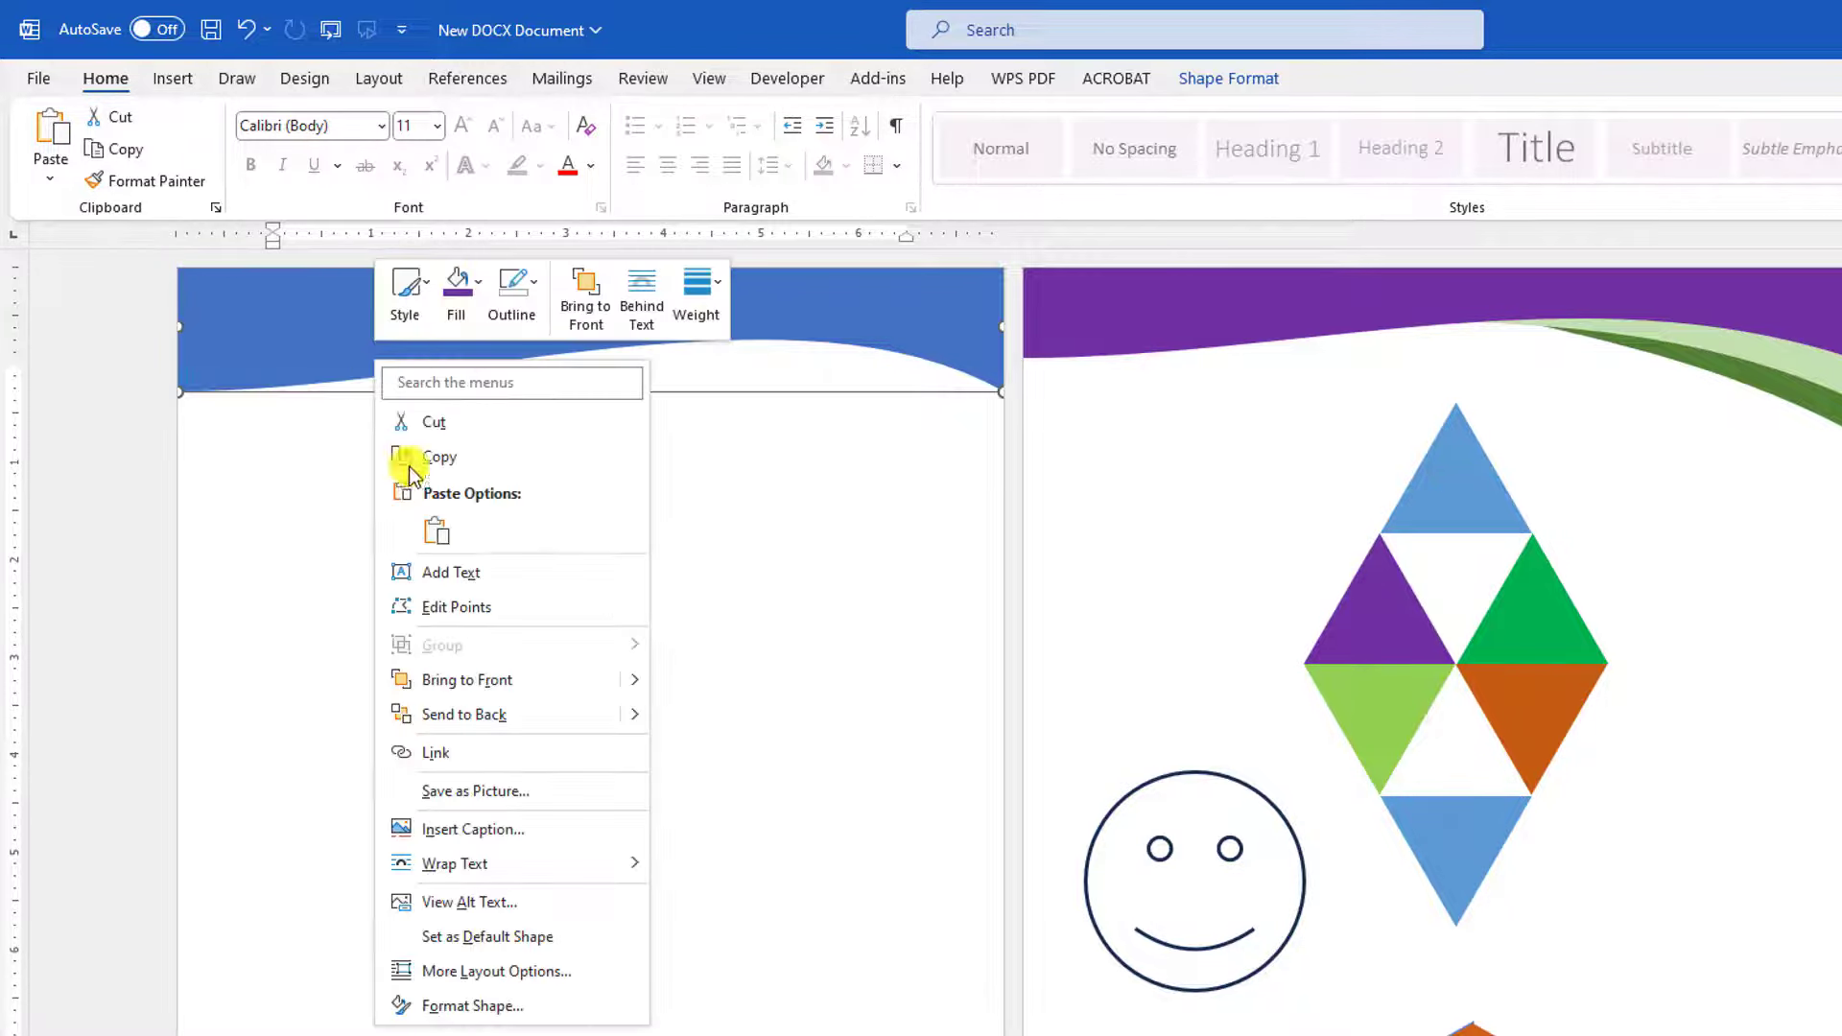
pyautogui.click(468, 617)
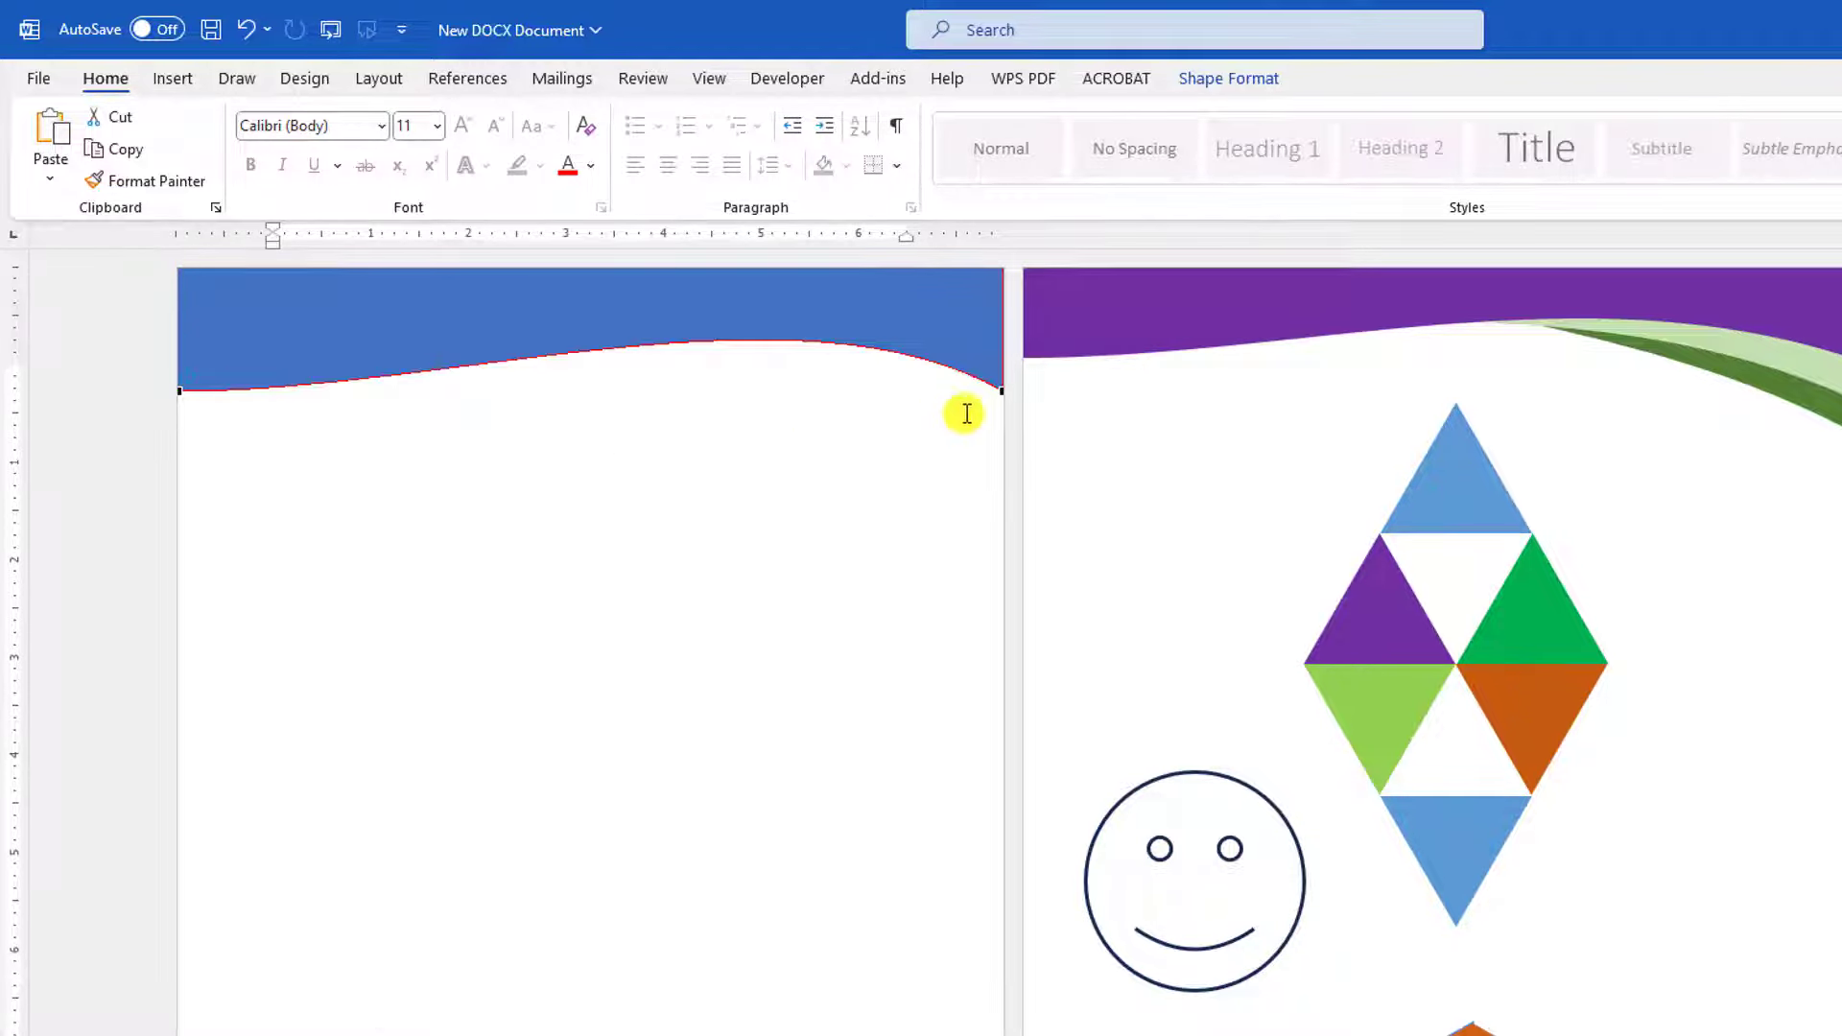
pyautogui.moveTo(1002, 392)
pyautogui.mouseDown()
pyautogui.moveTo(855, 440)
pyautogui.moveTo(975, 440)
pyautogui.moveTo(999, 505)
pyautogui.moveTo(1005, 395)
pyautogui.mouseUp()
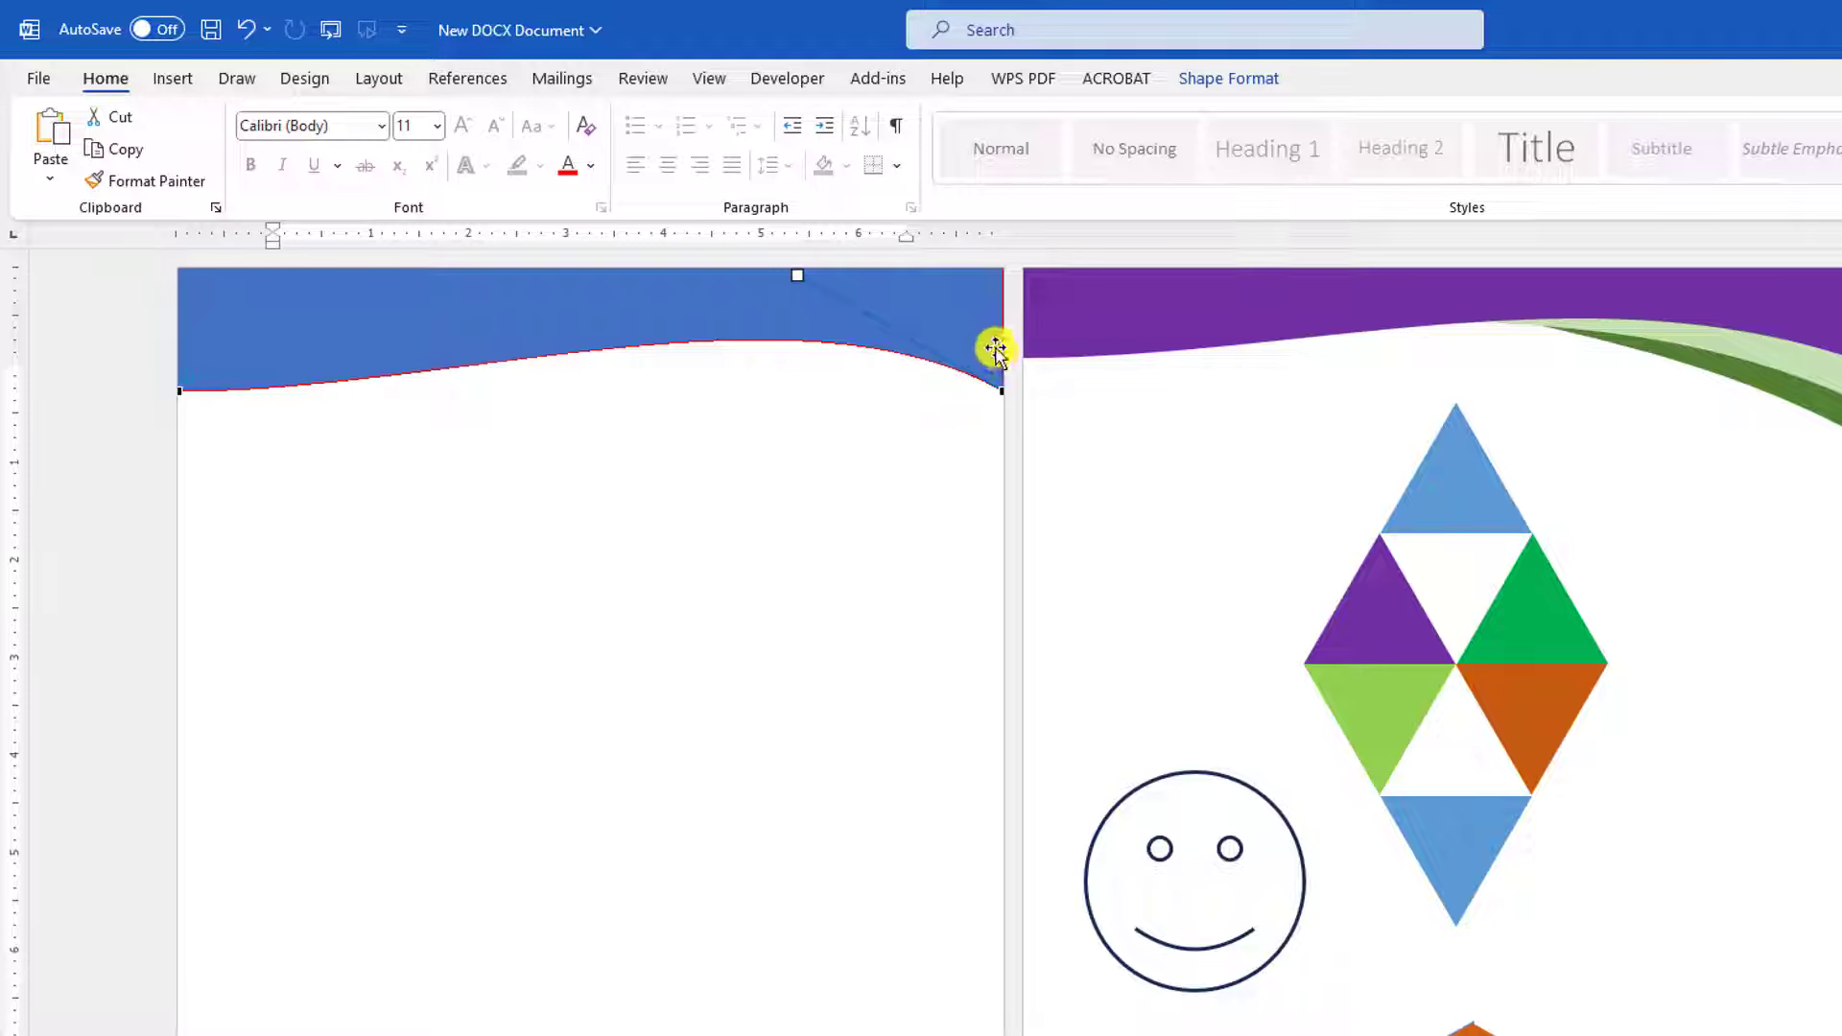
pyautogui.moveTo(1001, 349); pyautogui.dragTo(909, 346)
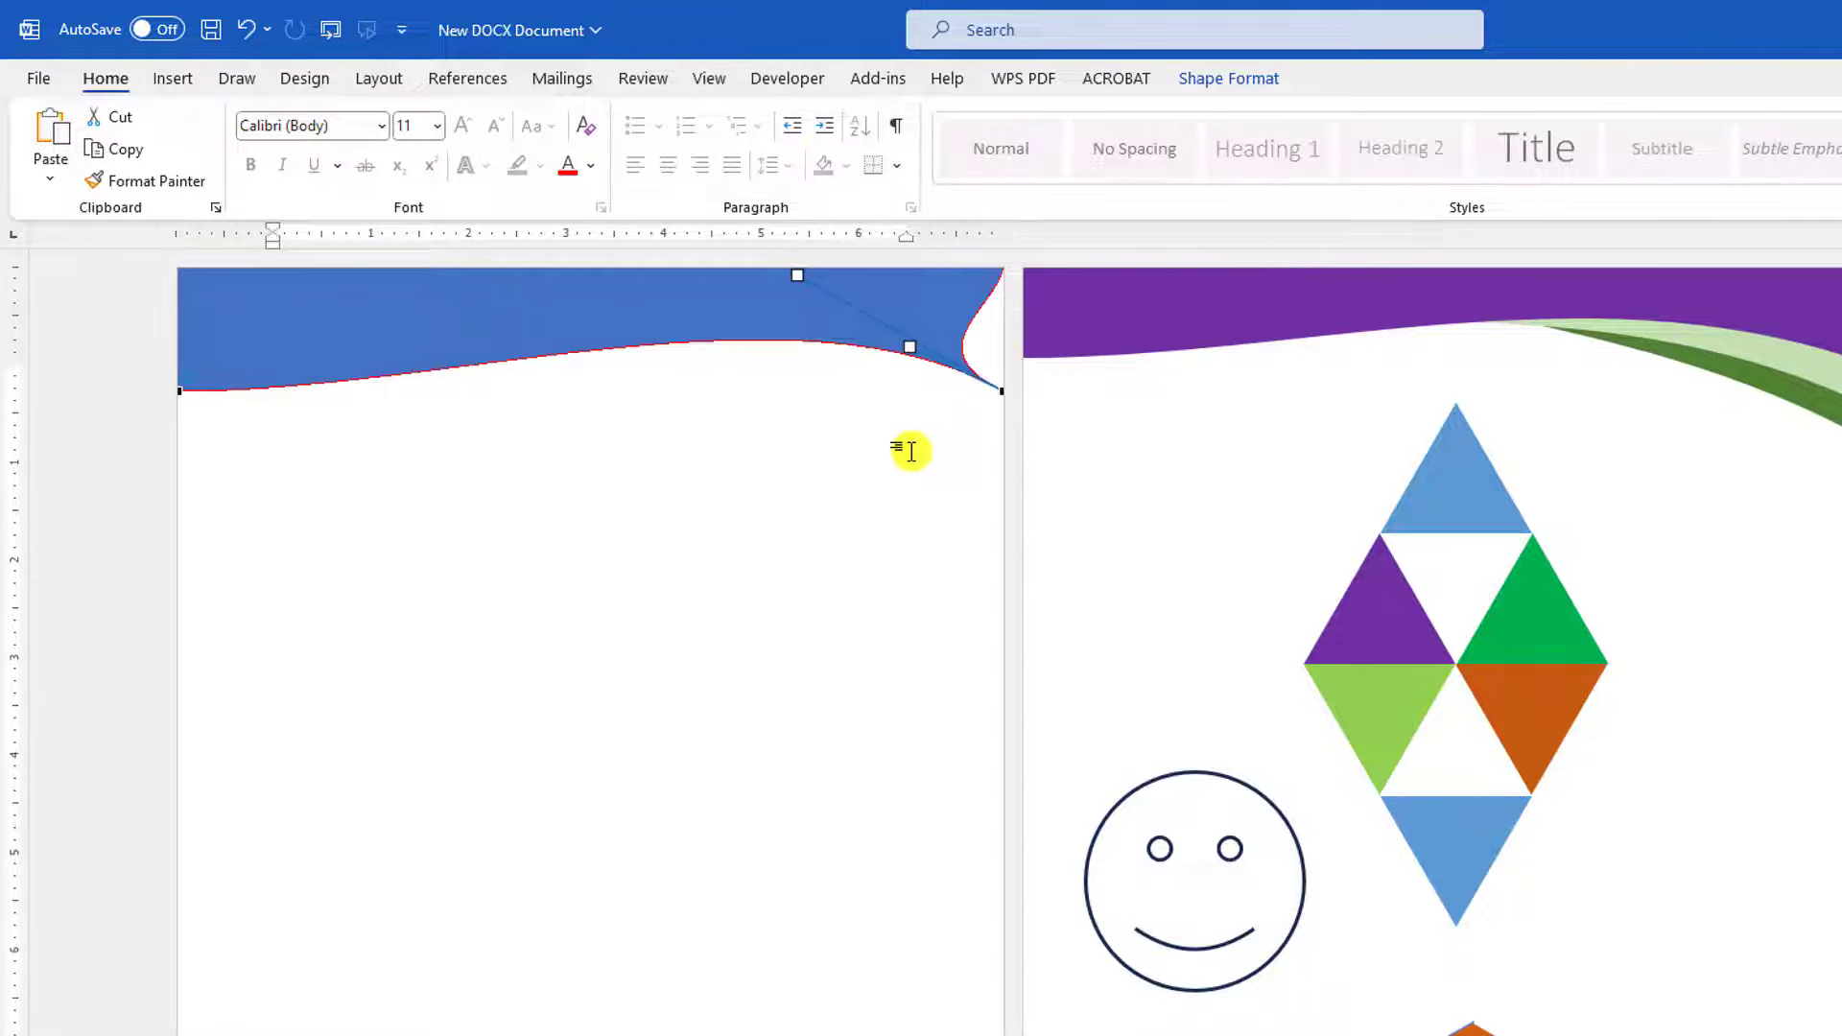
pyautogui.hotkey('ctrl', 'z')
pyautogui.click(912, 444)
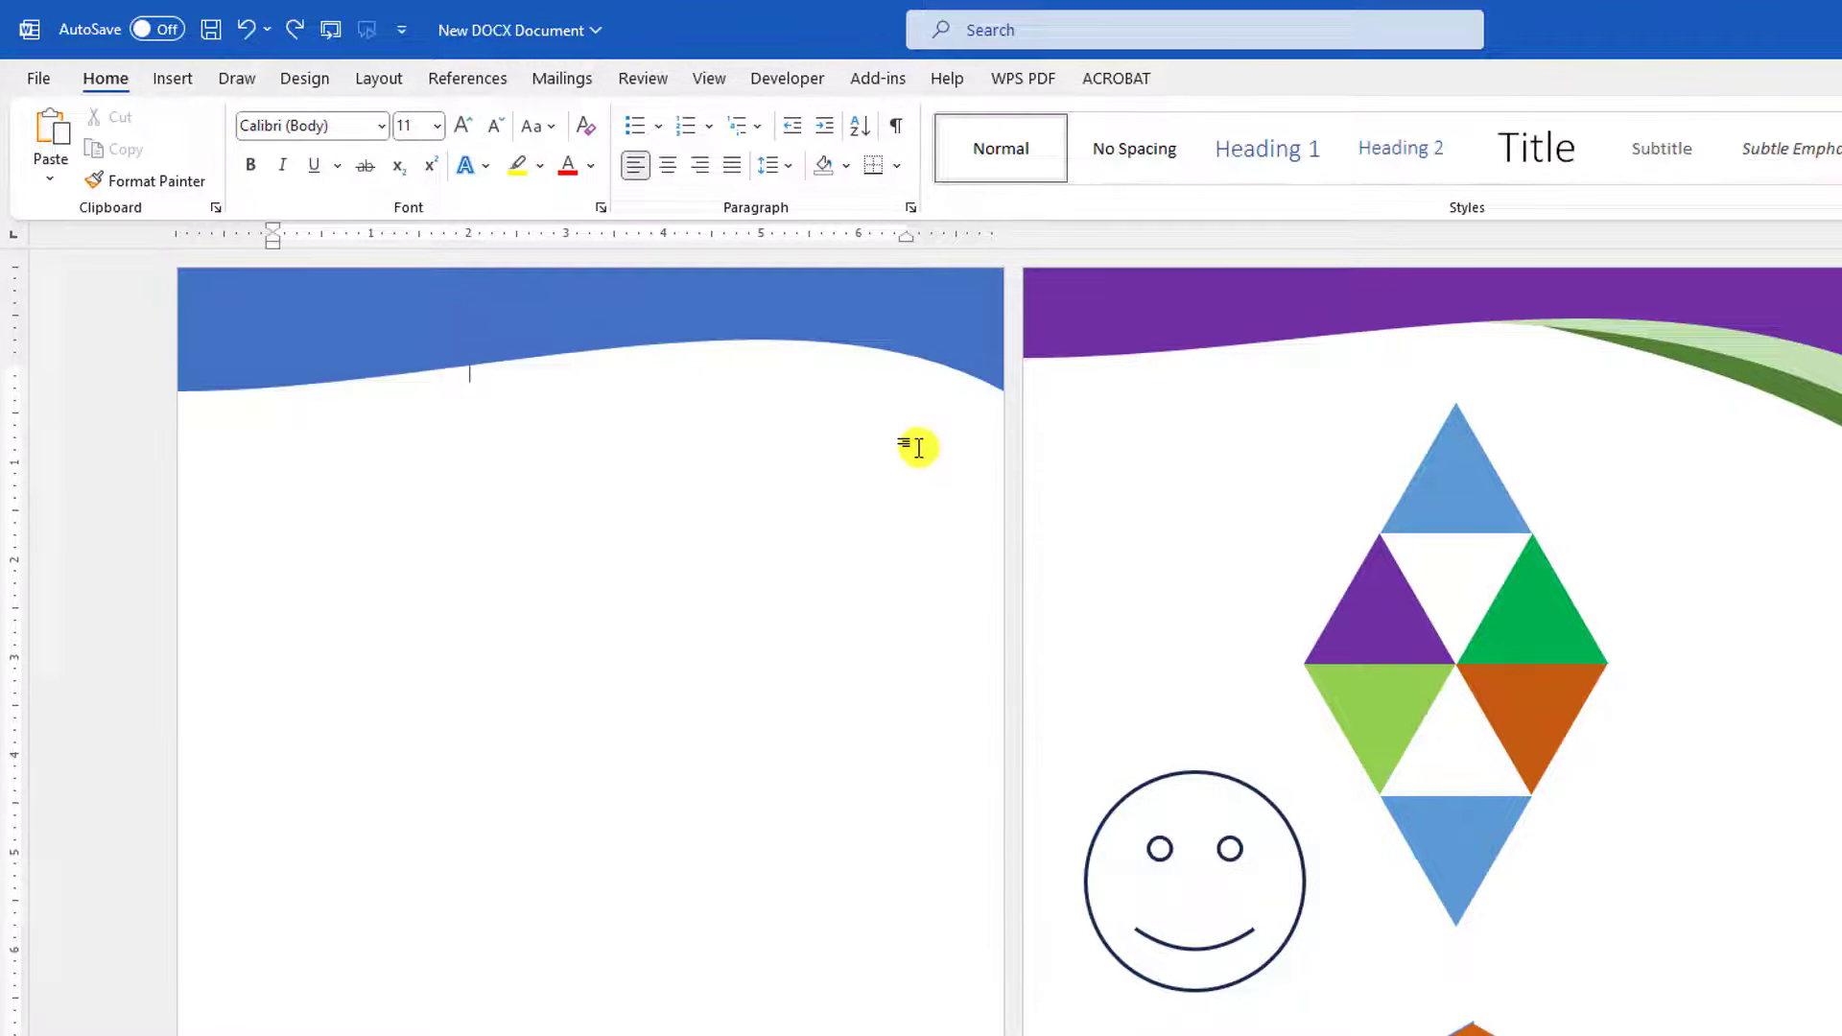
# Fill the wave-shaped header on the blank page with the darkest blue theme color
pyautogui.click(753, 334)
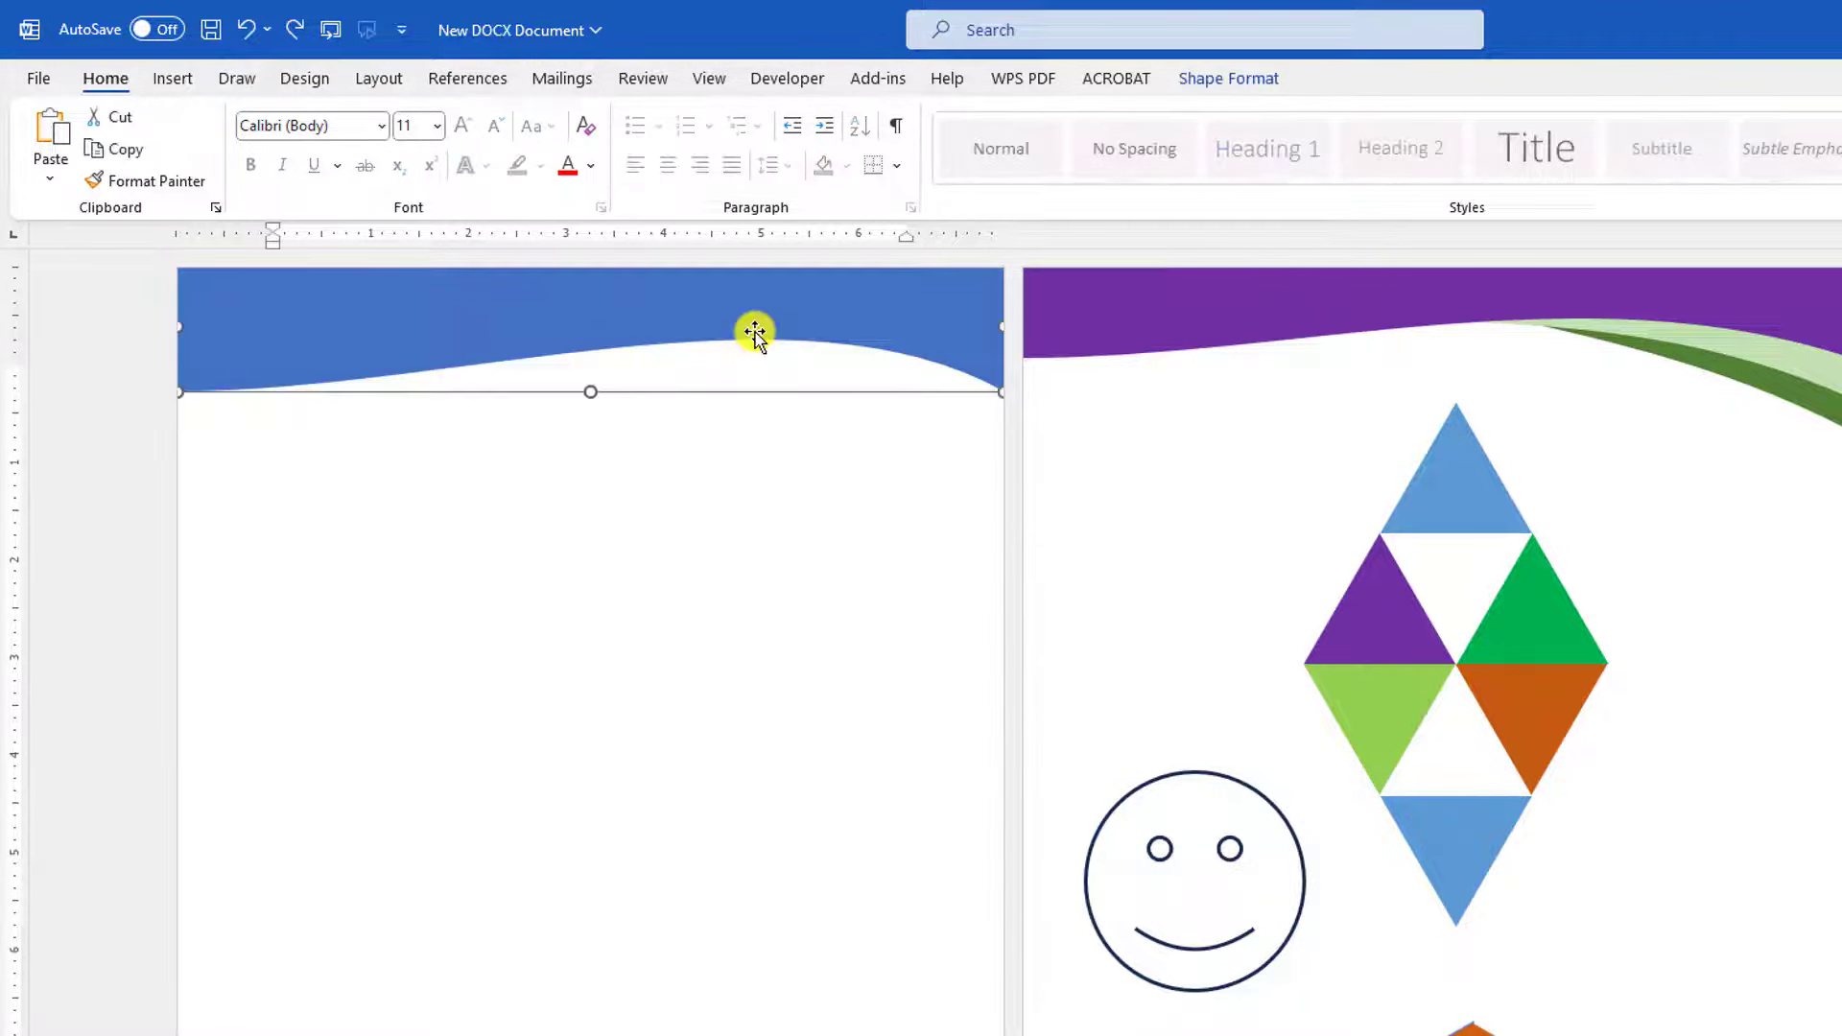
pyautogui.click(1229, 80)
pyautogui.click(971, 117)
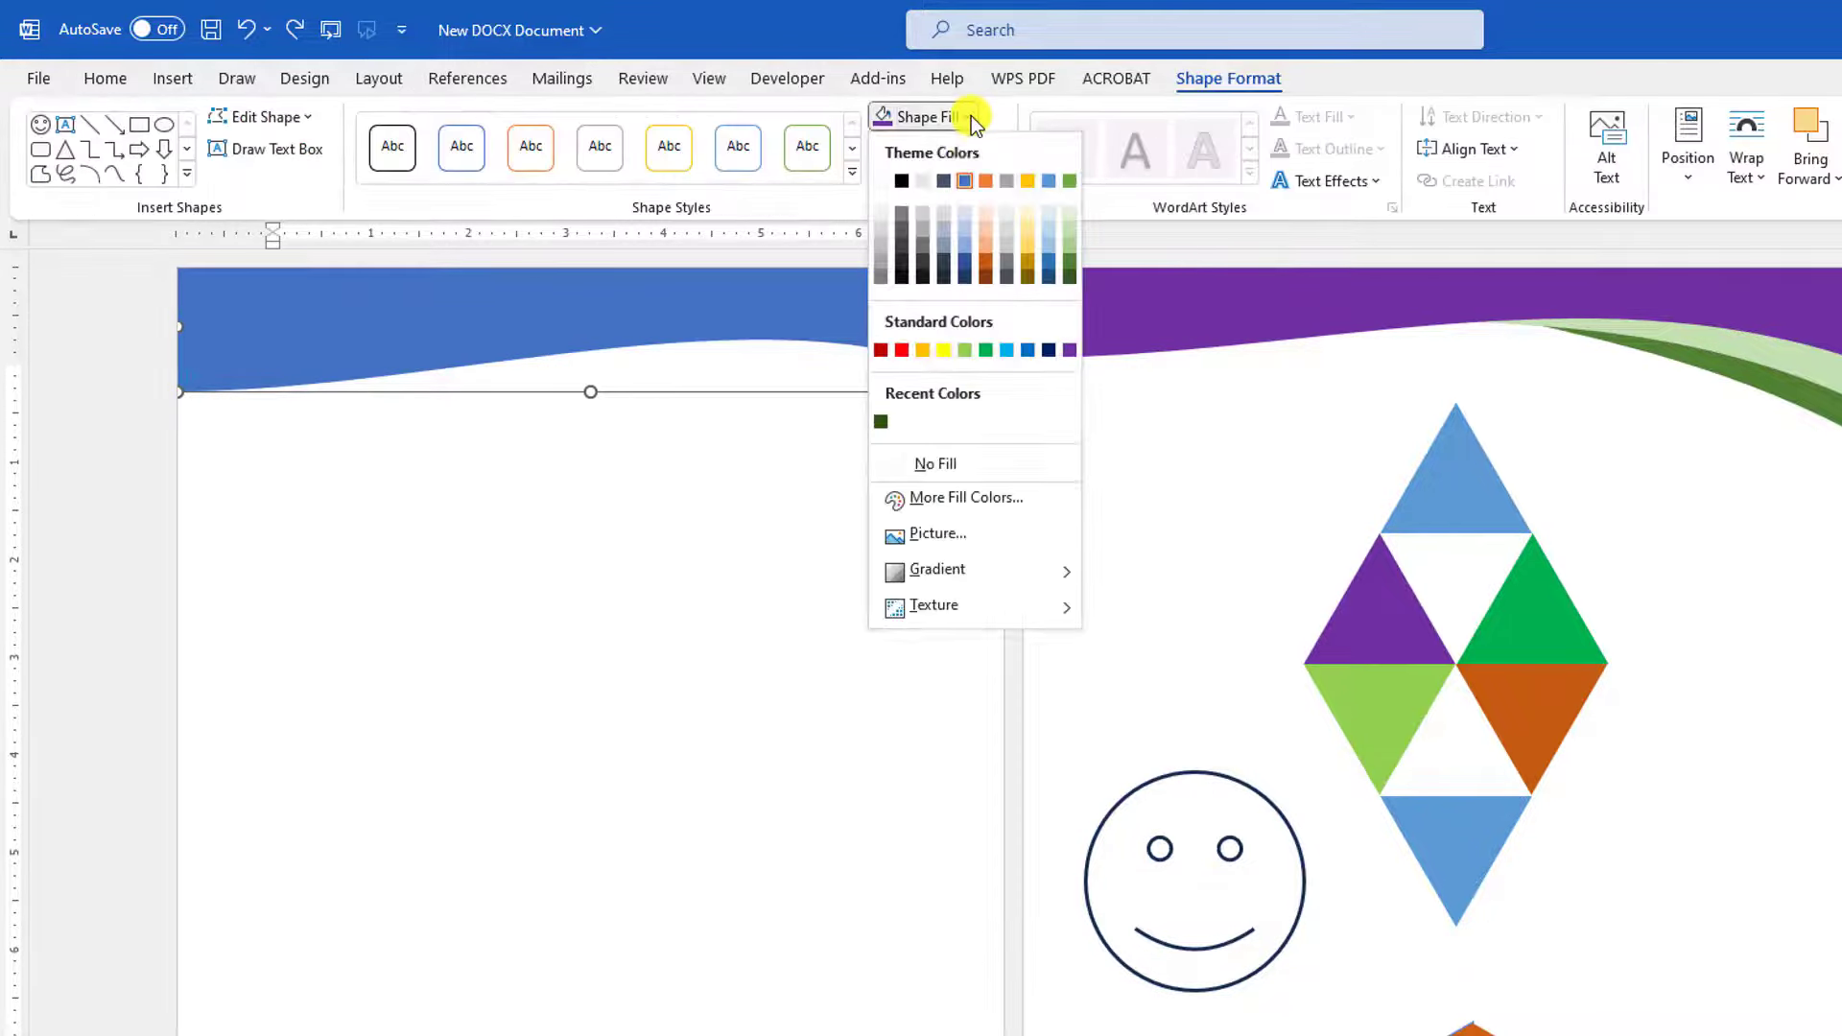
pyautogui.click(1052, 280)
pyautogui.click(802, 382)
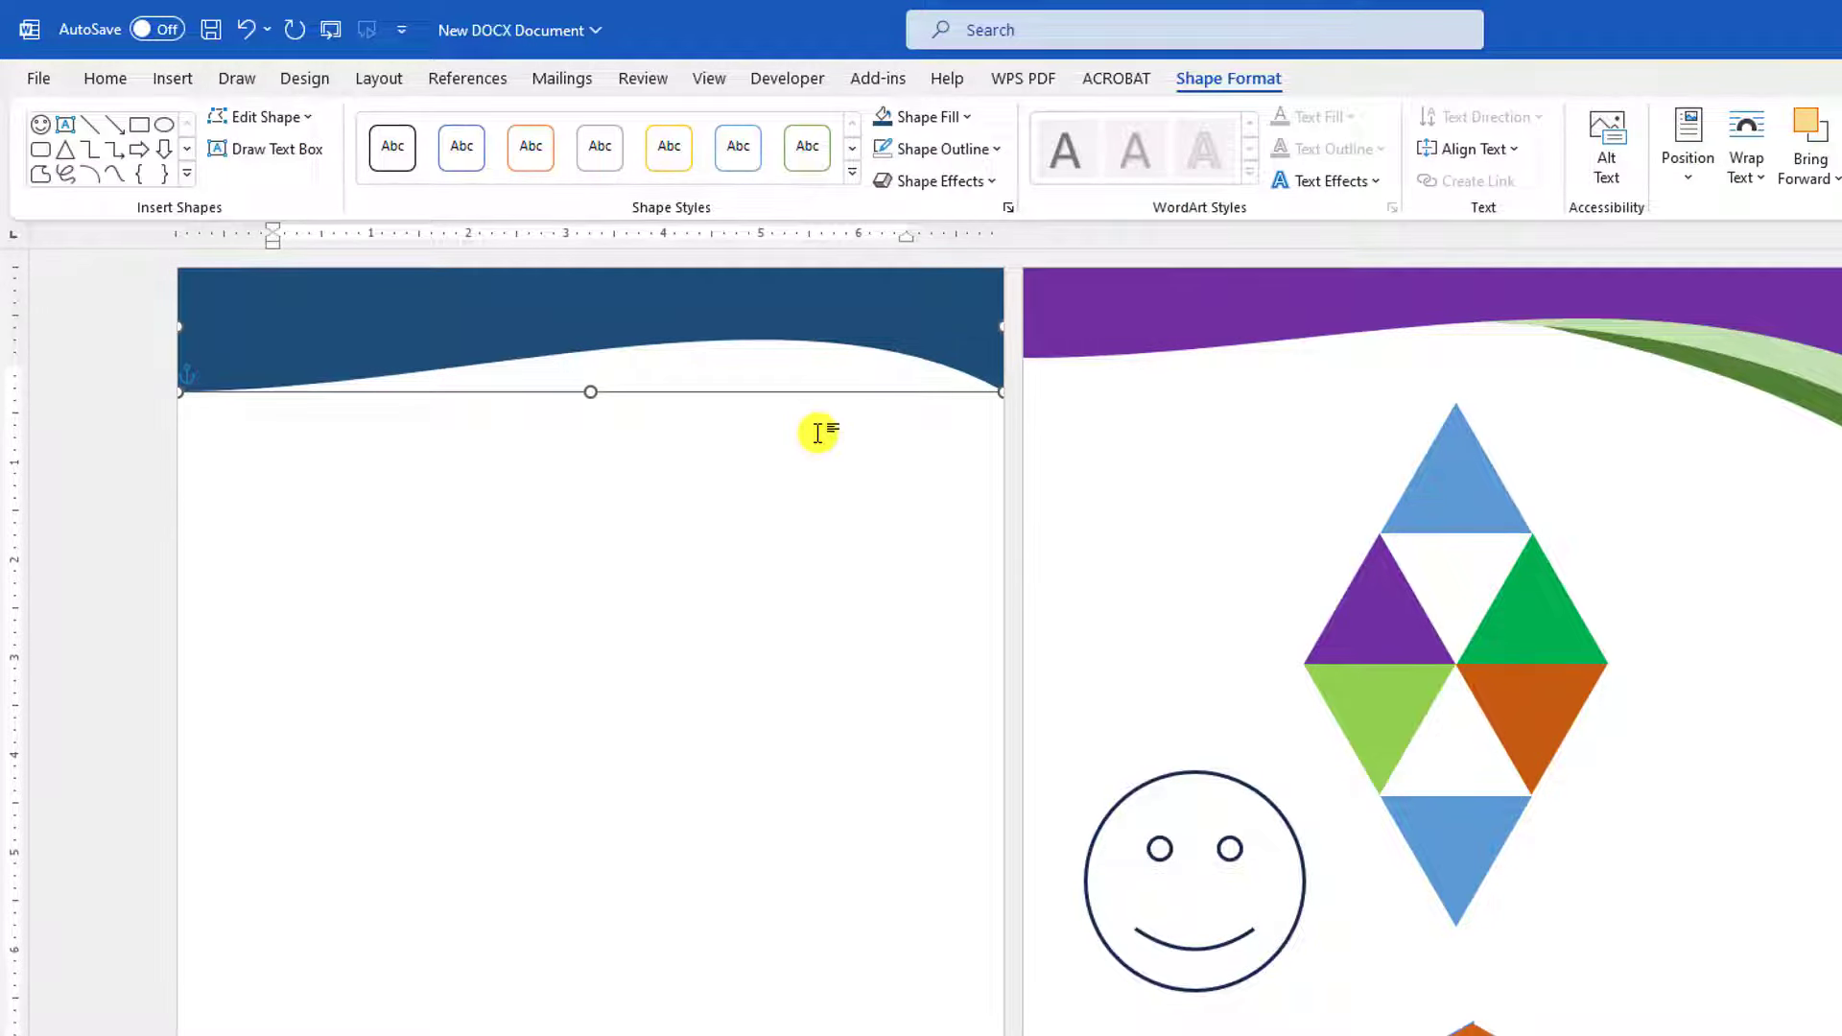
# Duplicate the dark blue wave, fill the copy light blue, and place it over the original, offset slightly downward
pyautogui.moveTo(719, 312); pyautogui.dragTo(706, 520)
pyautogui.click(960, 116)
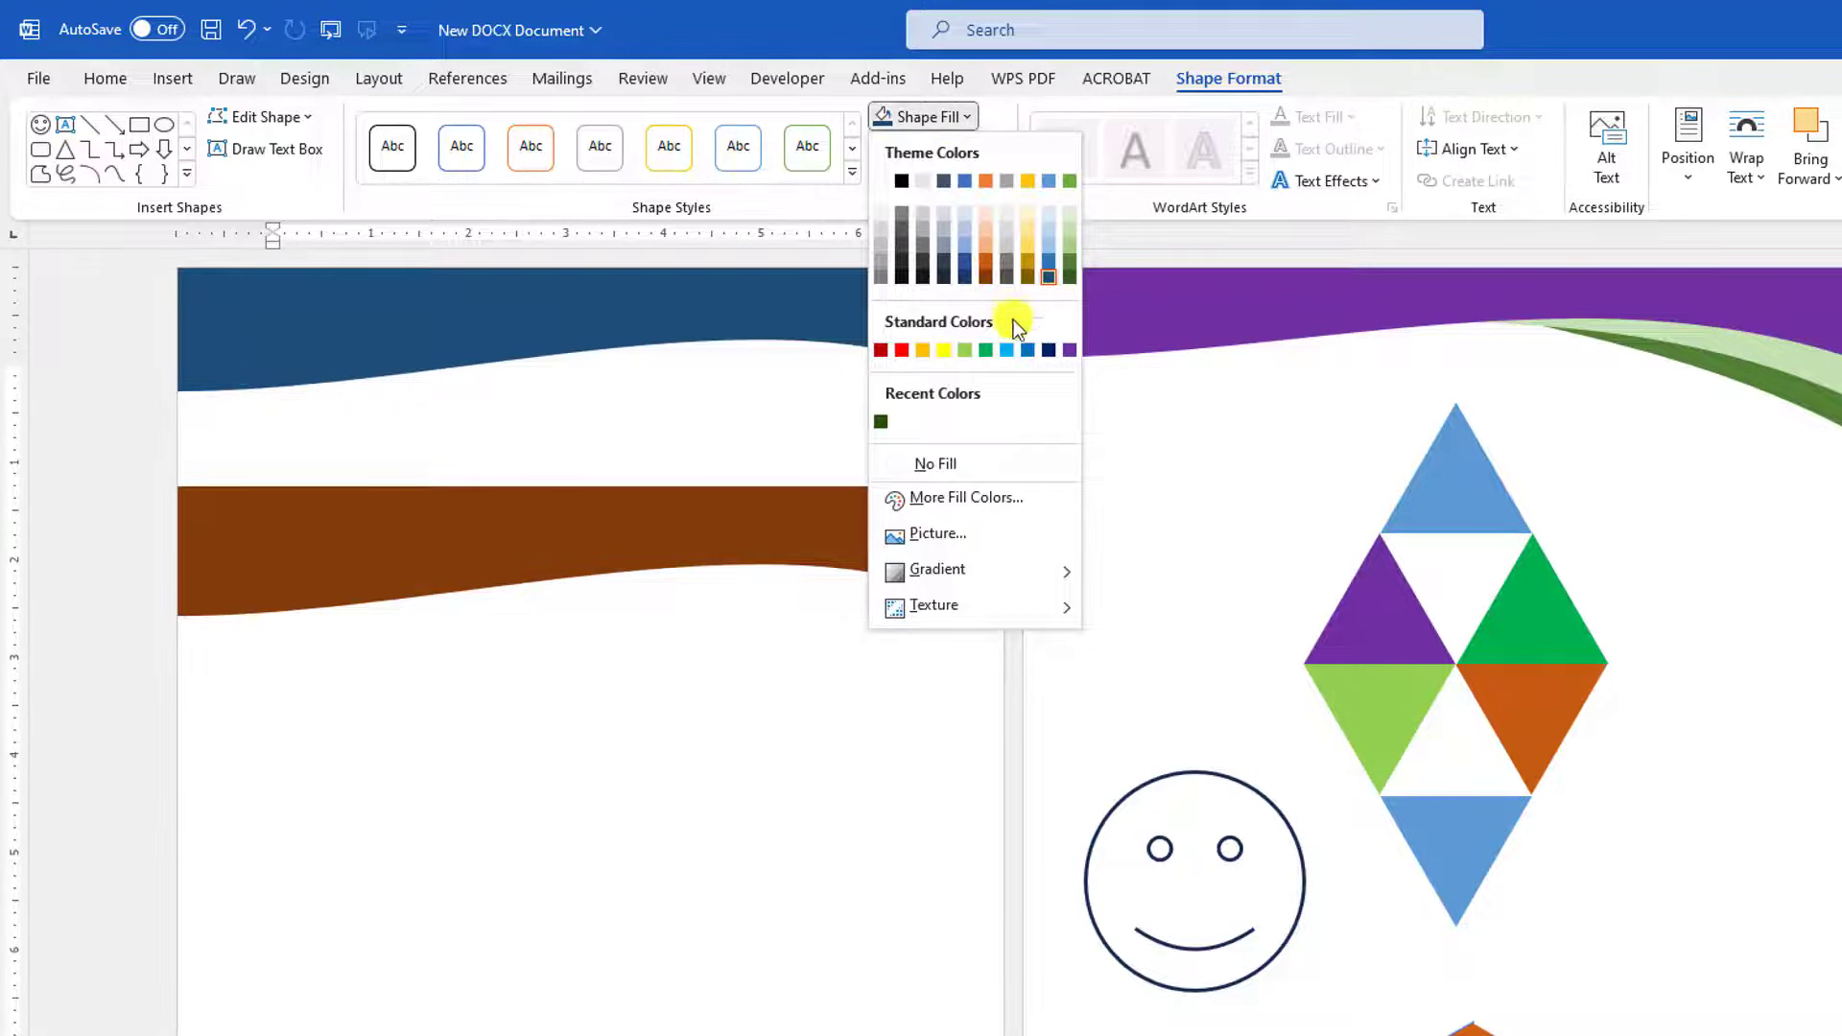
pyautogui.click(1006, 349)
pyautogui.moveTo(795, 559); pyautogui.dragTo(797, 338)
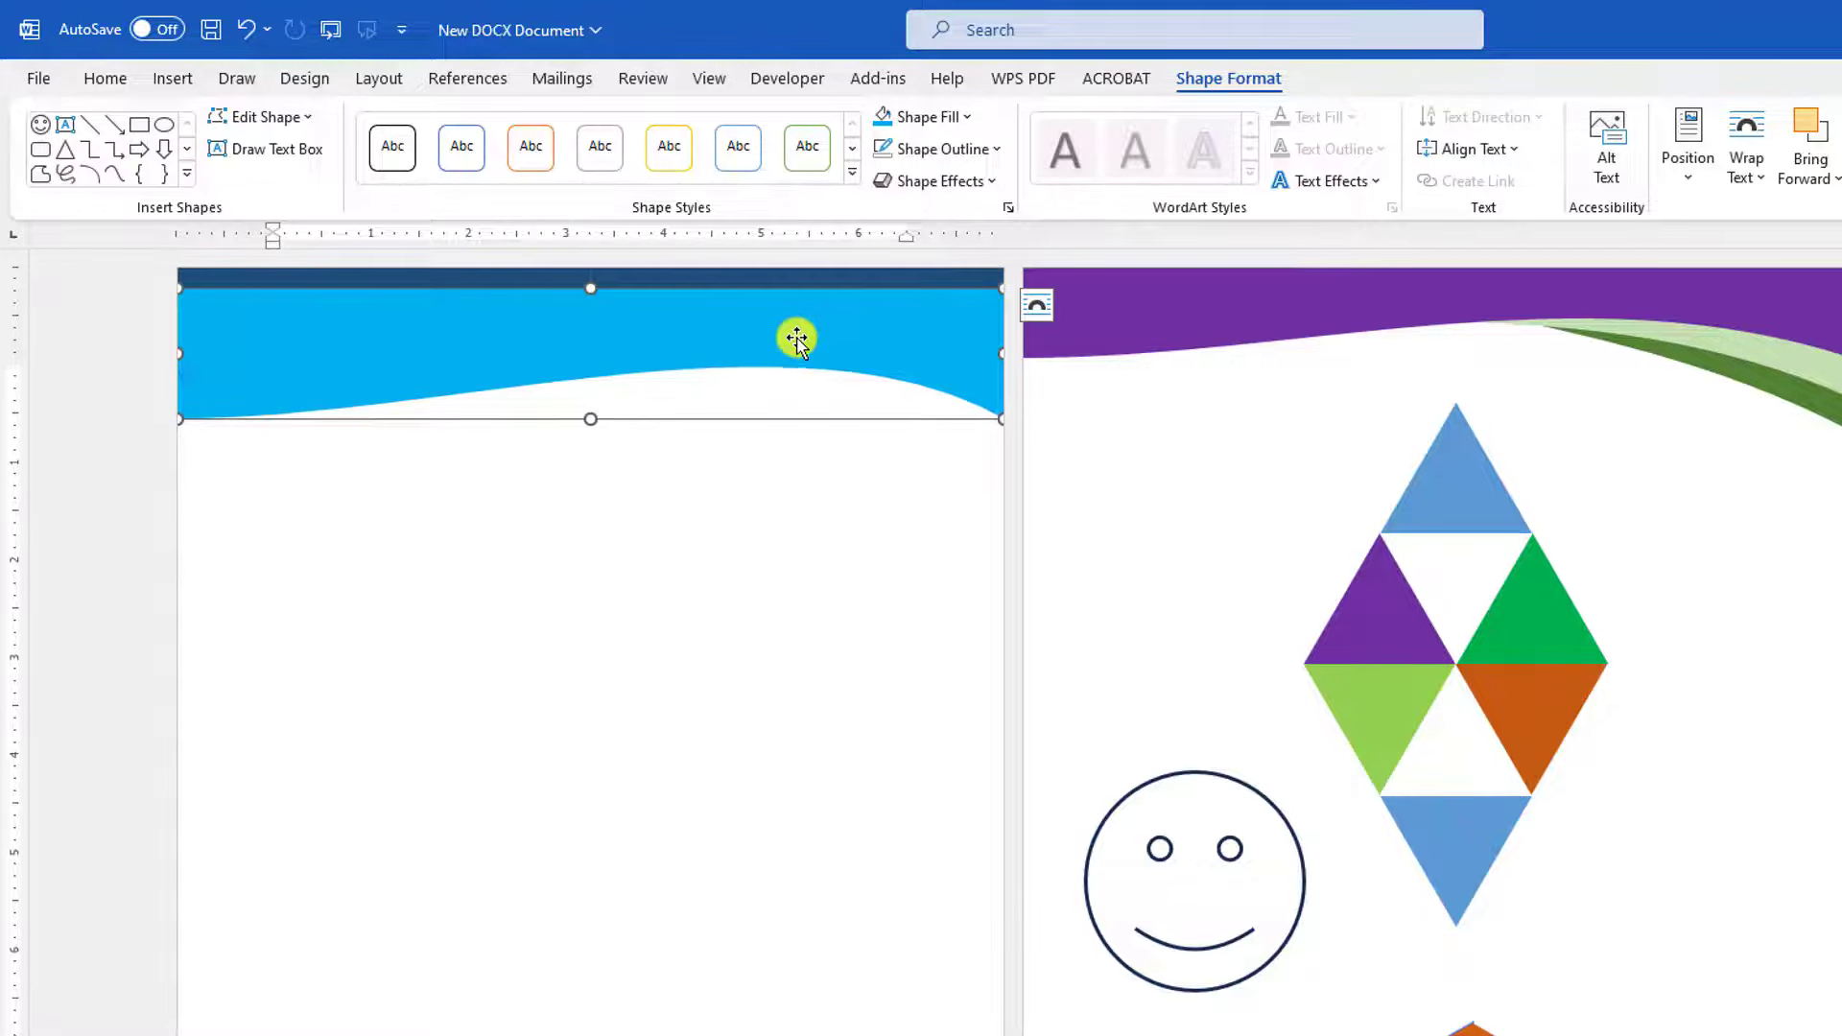
# Send the light blue wave to the back and tilt it clockwise so only a tapered swoosh shows under the header's right end
pyautogui.rightClick(797, 338)
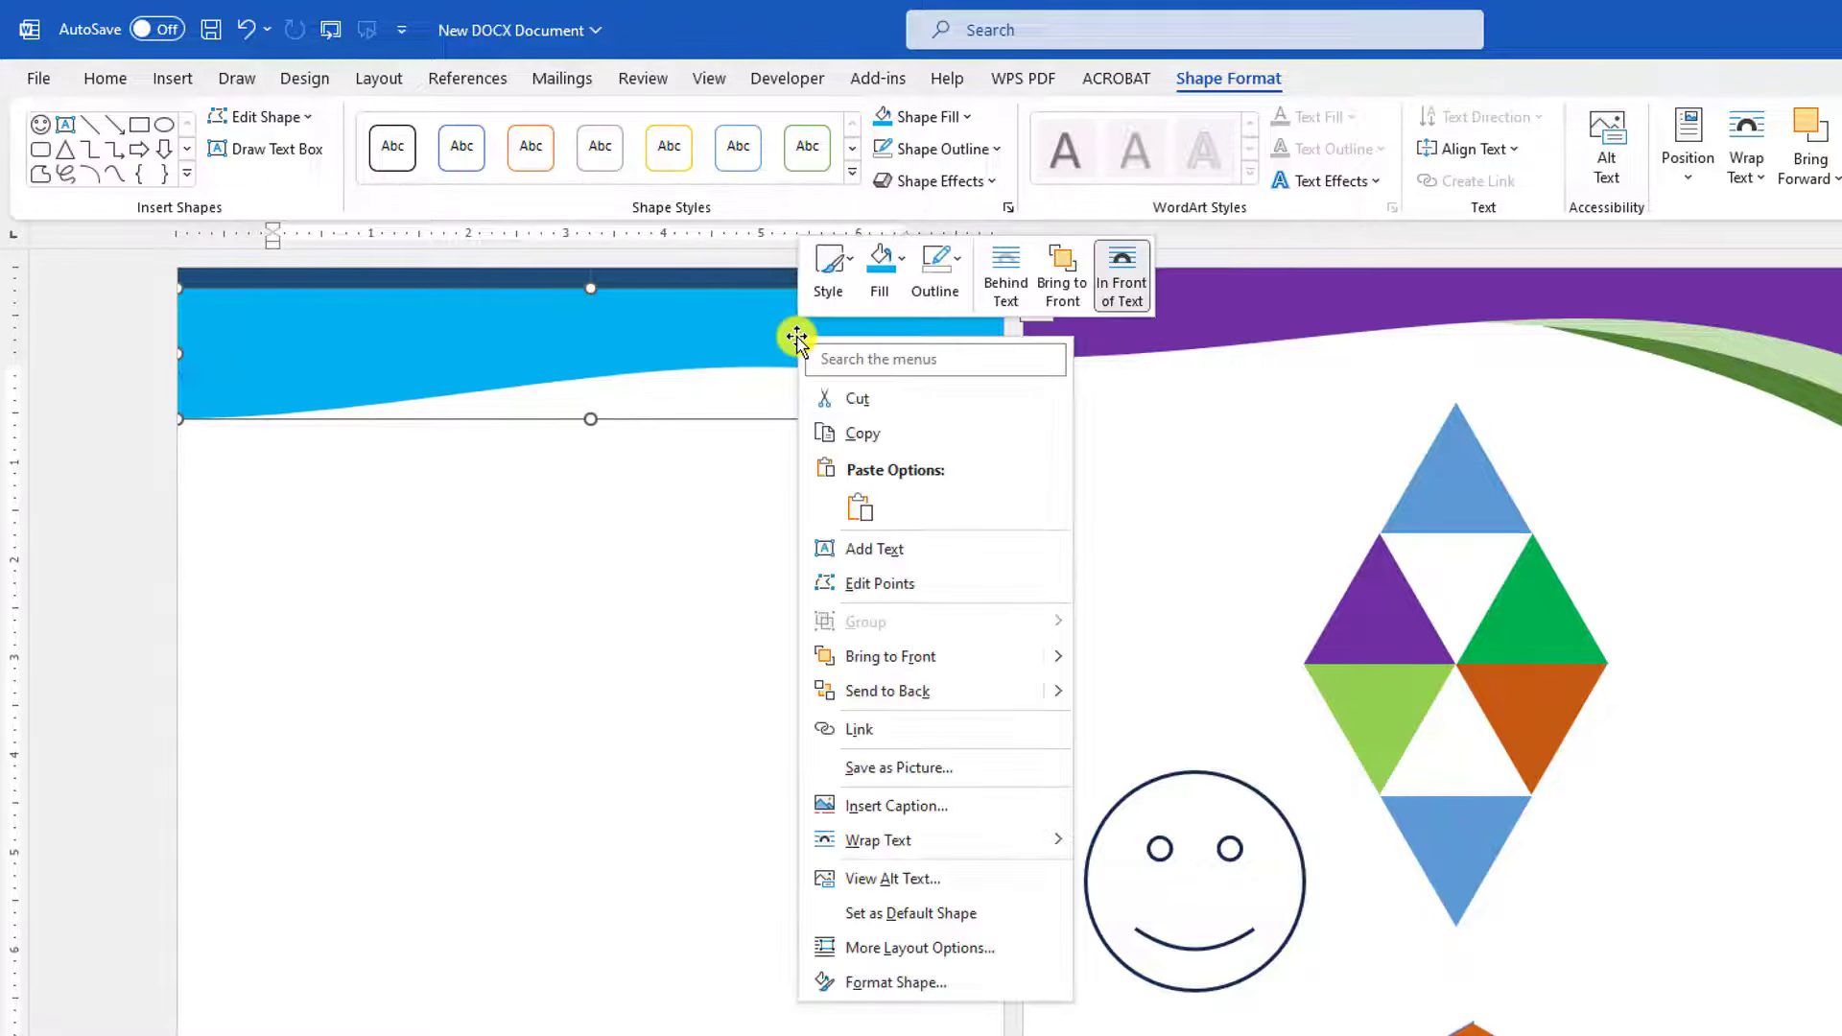
pyautogui.click(899, 688)
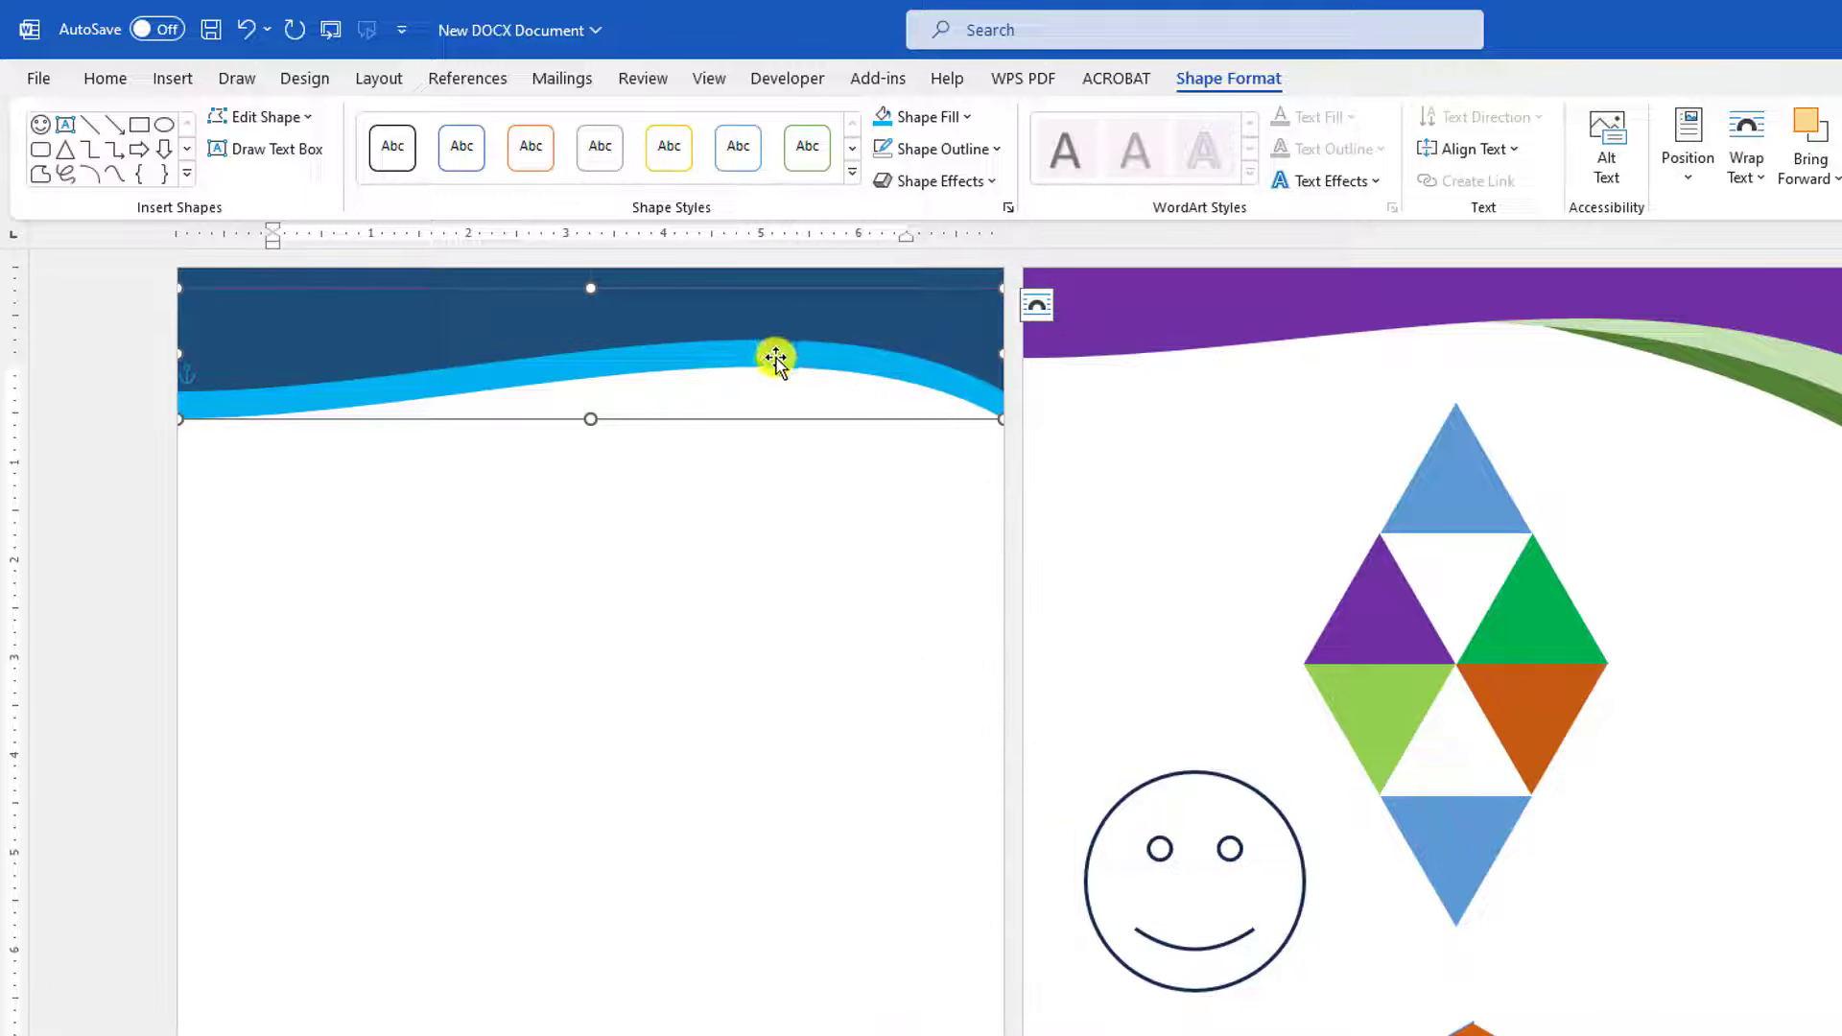
pyautogui.moveTo(775, 358); pyautogui.dragTo(637, 419)
pyautogui.moveTo(584, 302); pyautogui.dragTo(761, 304)
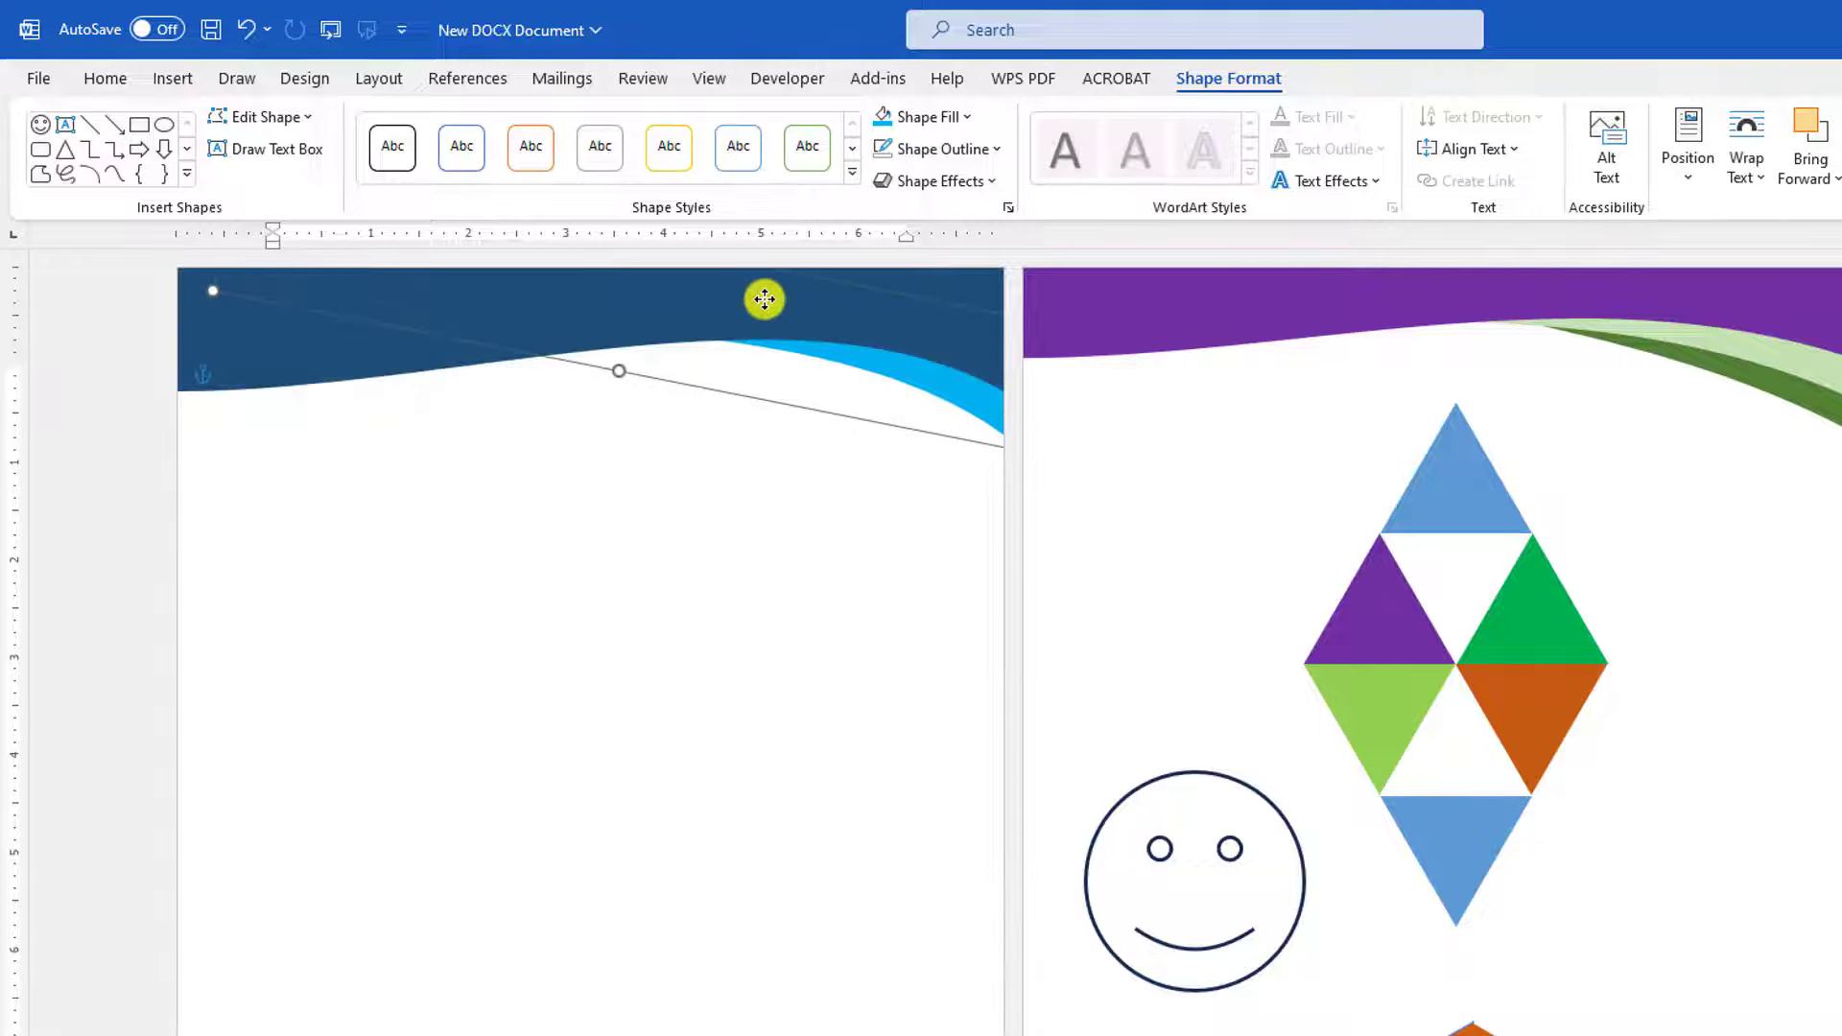
pyautogui.click(823, 399)
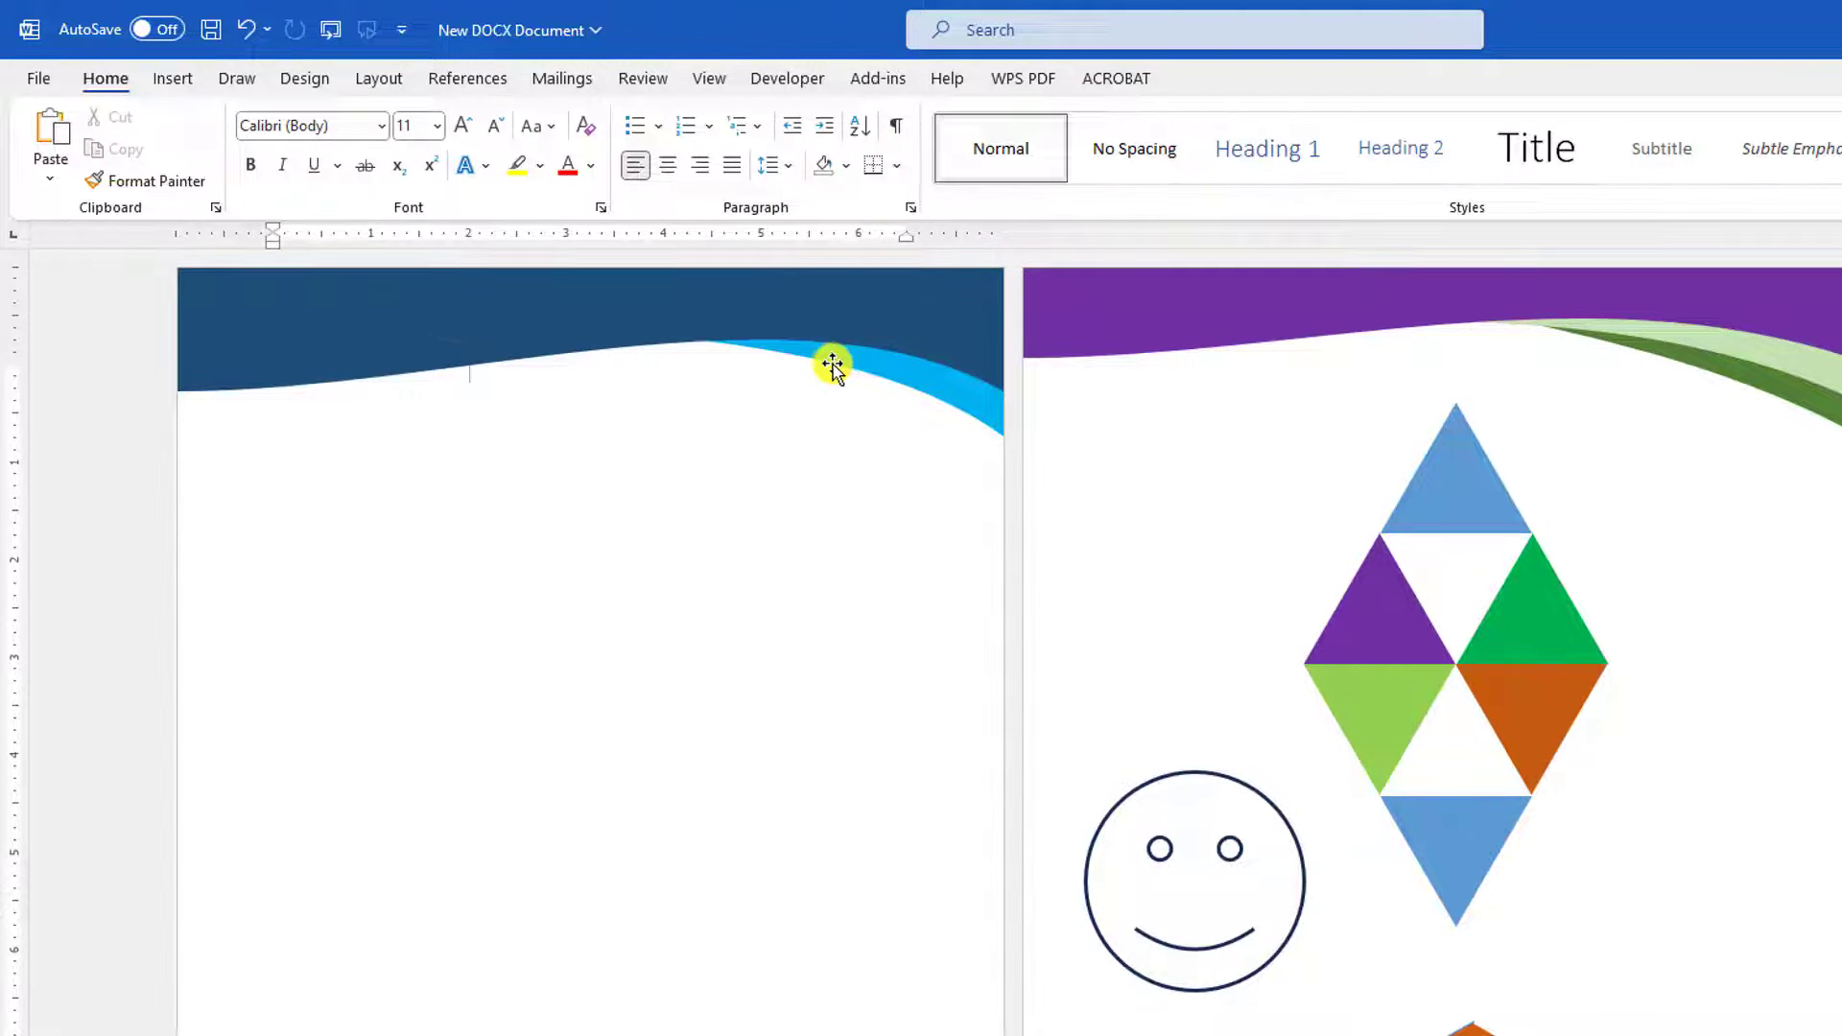
# Duplicate the tilted light blue wave below the header and fill the copy with standard green
pyautogui.click(833, 364)
pyautogui.moveTo(837, 365); pyautogui.dragTo(822, 489)
pyautogui.click(964, 119)
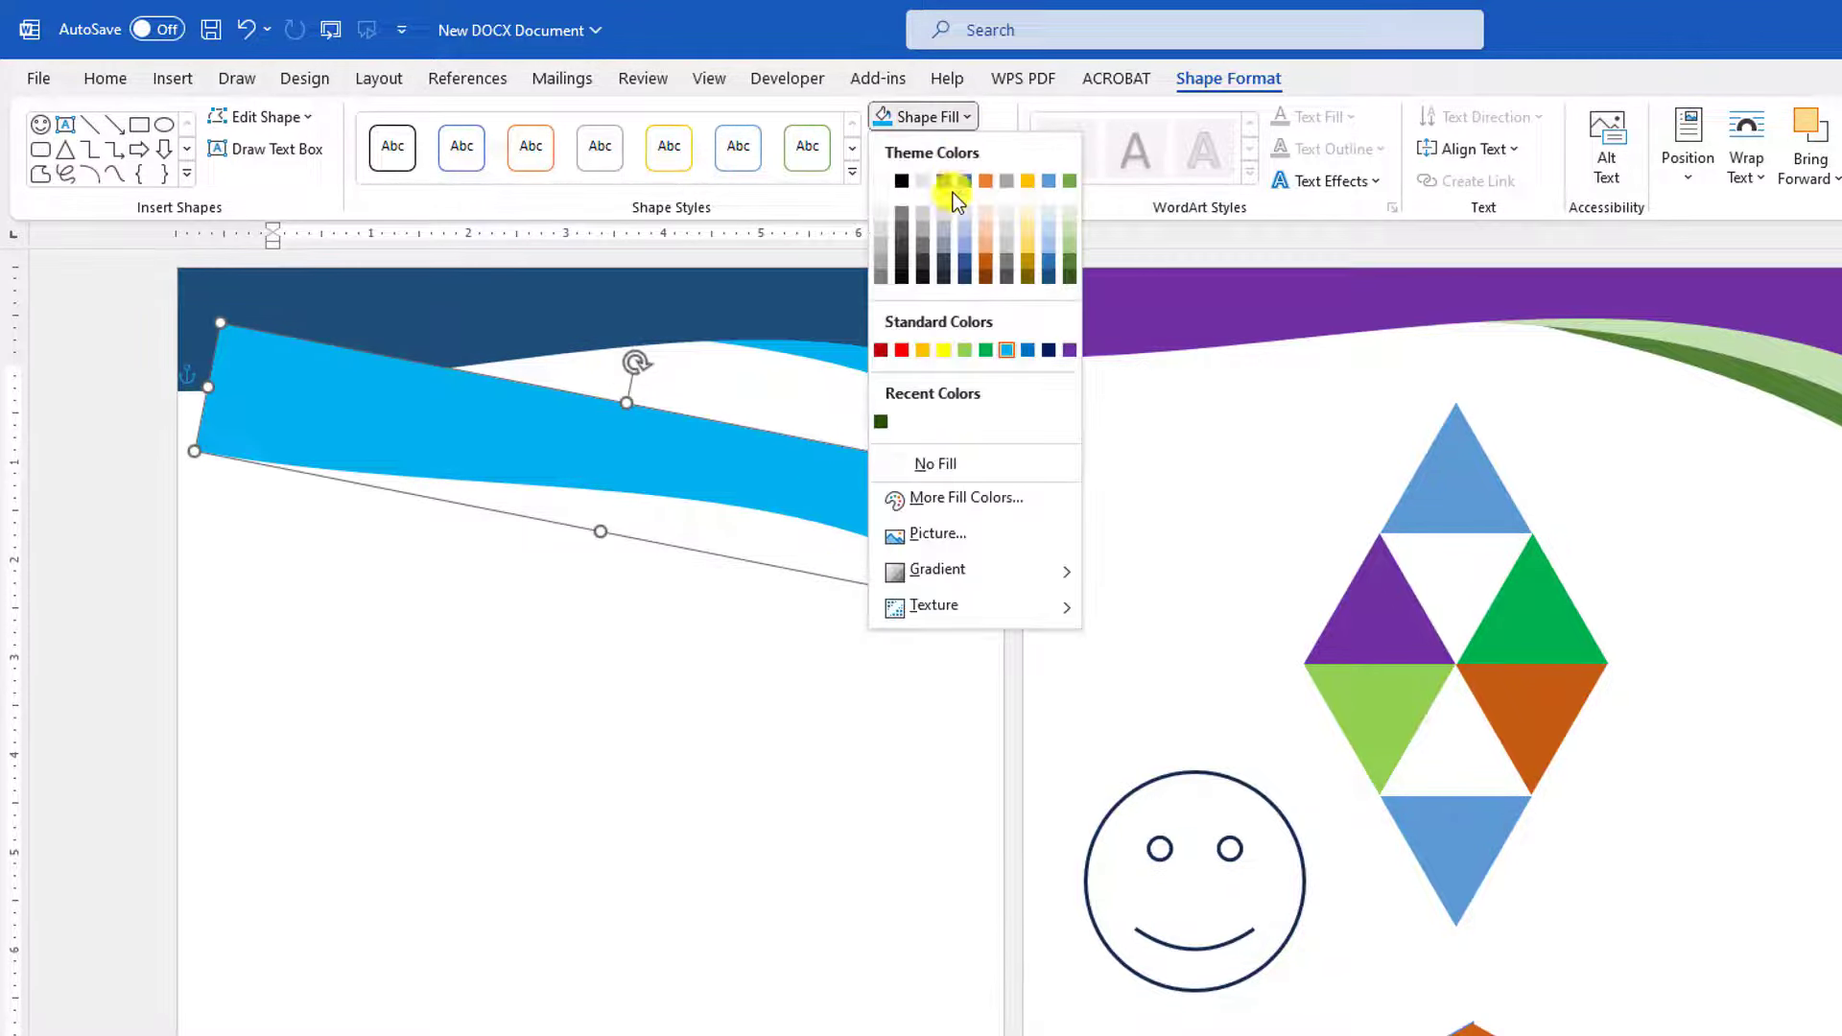
pyautogui.click(979, 353)
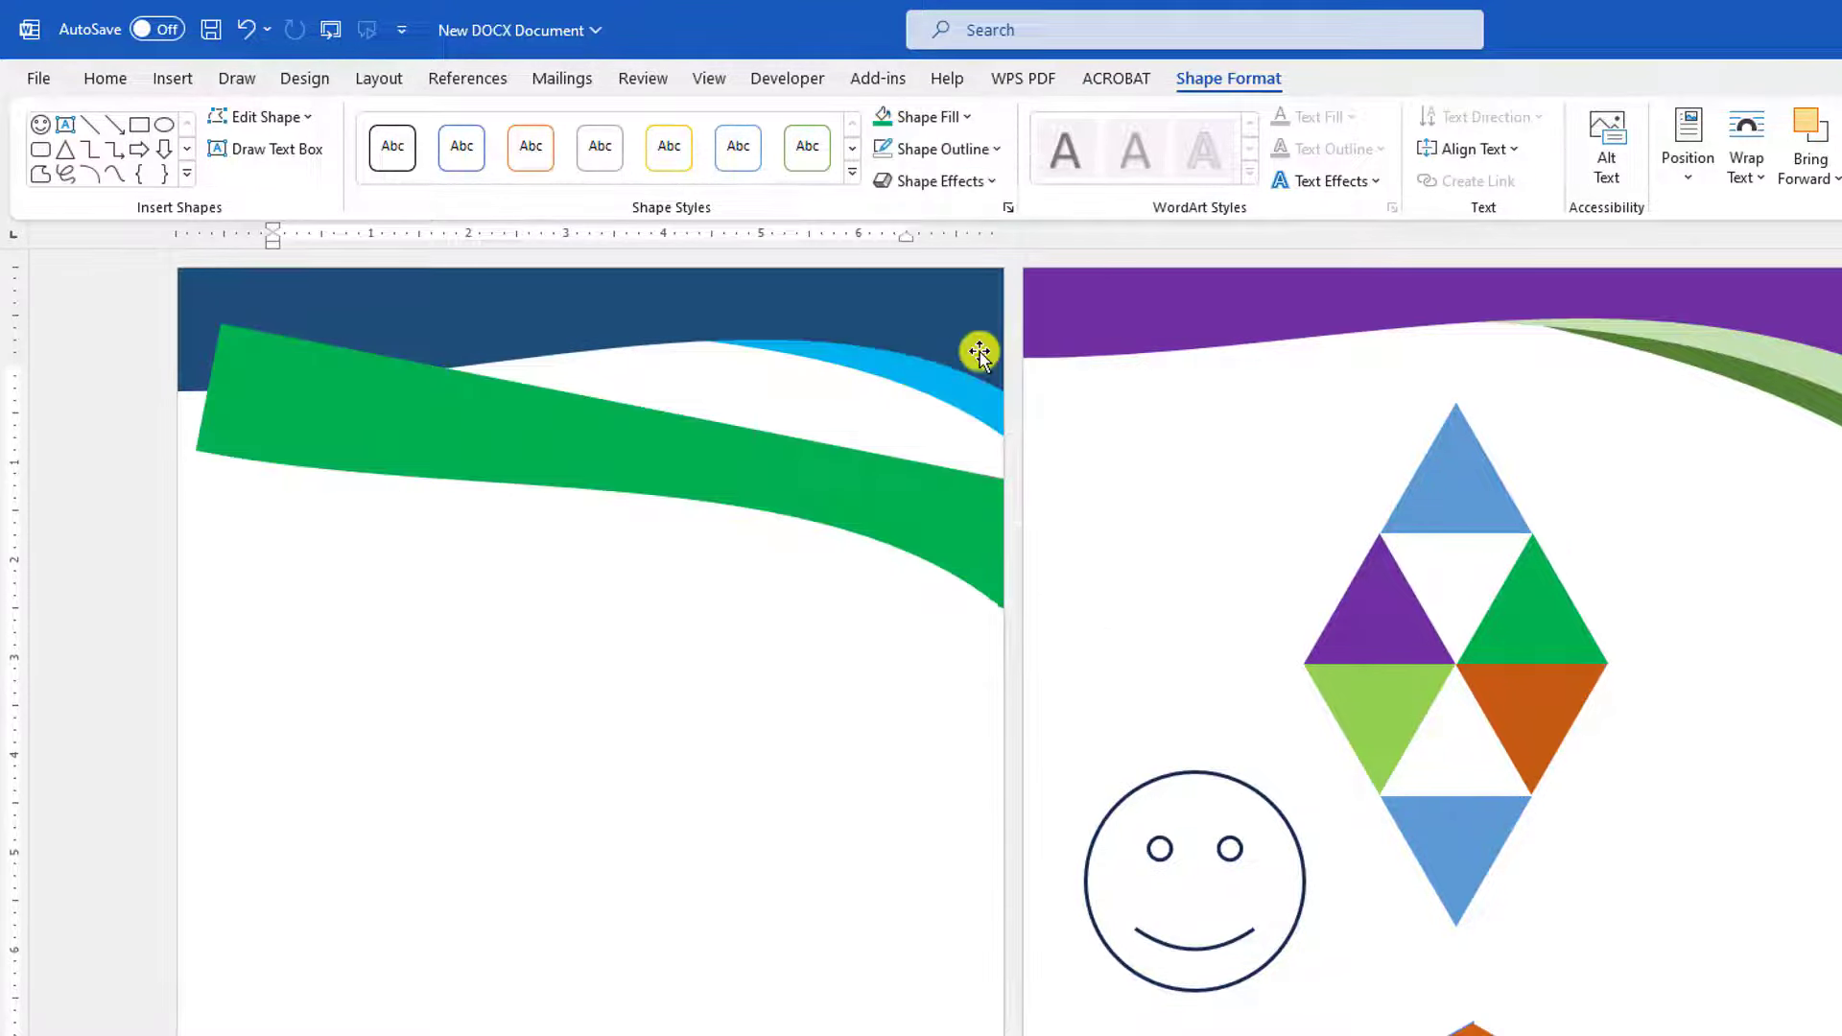
# Send the green wave to the back and angle it so a thin green swoosh shows beneath the light blue one
pyautogui.rightClick(814, 480)
pyautogui.click(912, 840)
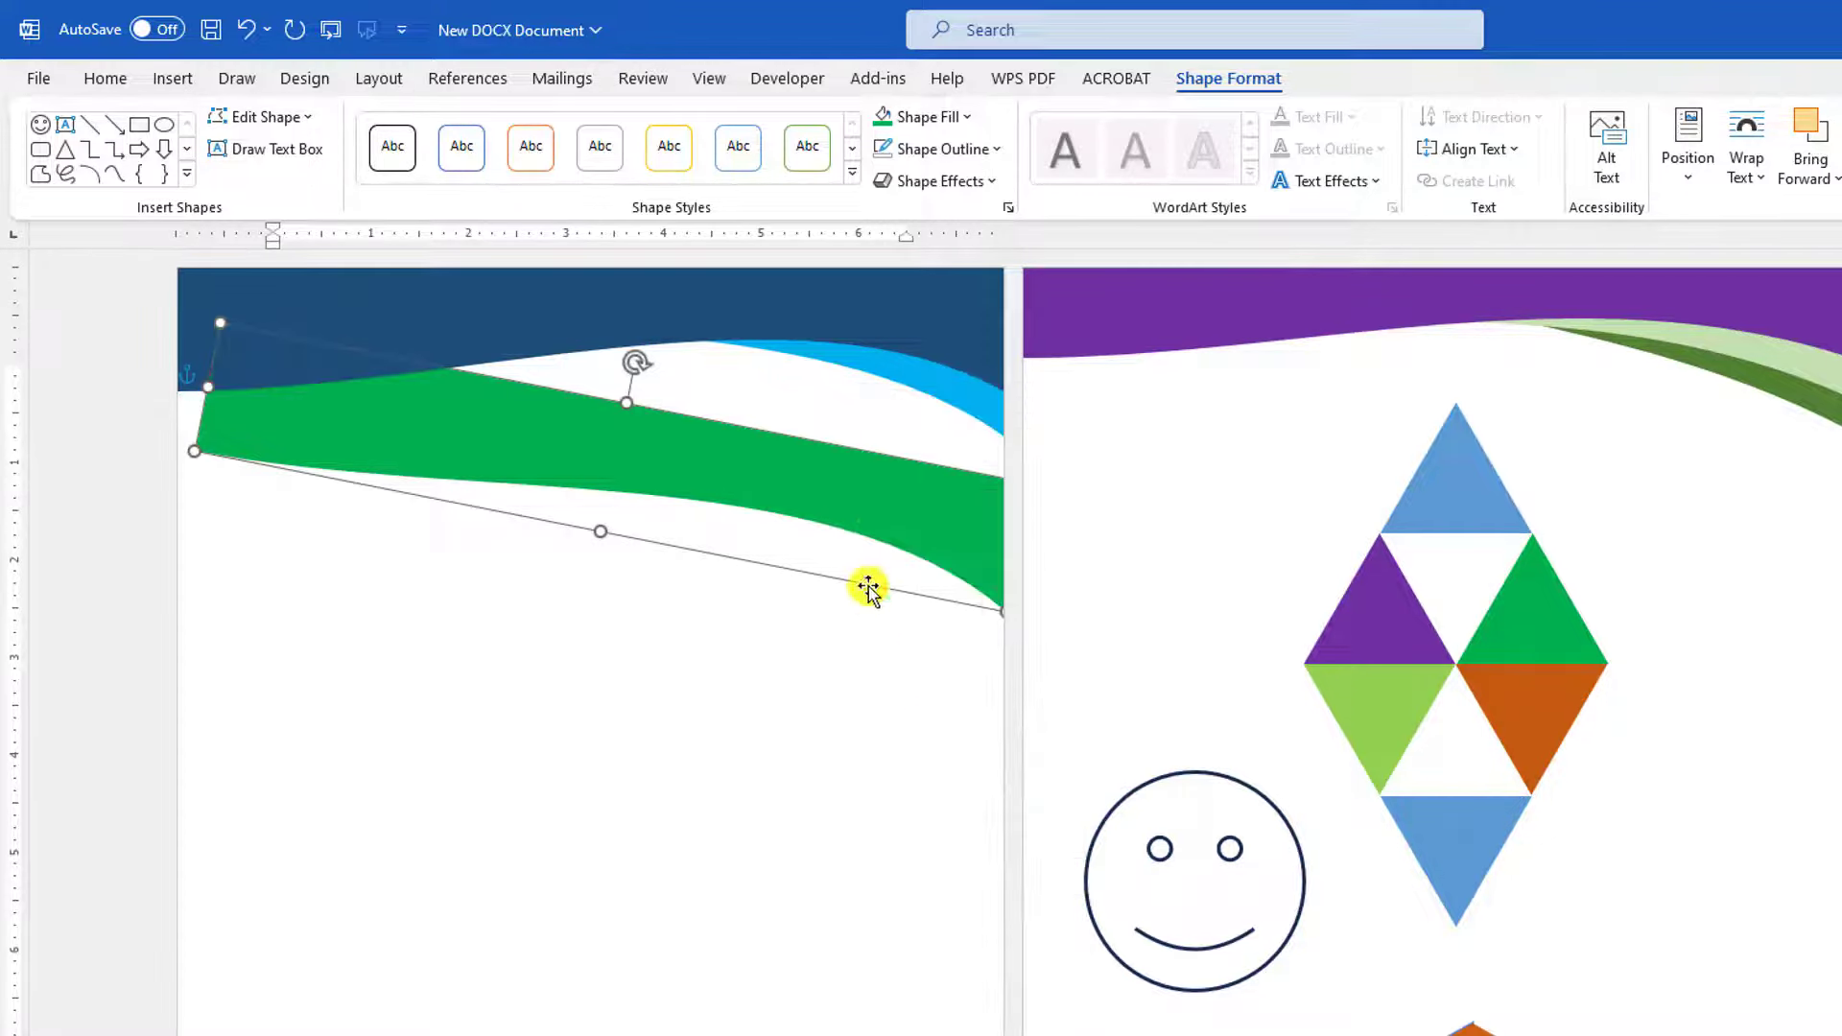
pyautogui.moveTo(876, 464)
pyautogui.mouseDown()
pyautogui.moveTo(876, 372)
pyautogui.moveTo(891, 382)
pyautogui.moveTo(879, 445)
pyautogui.mouseUp()
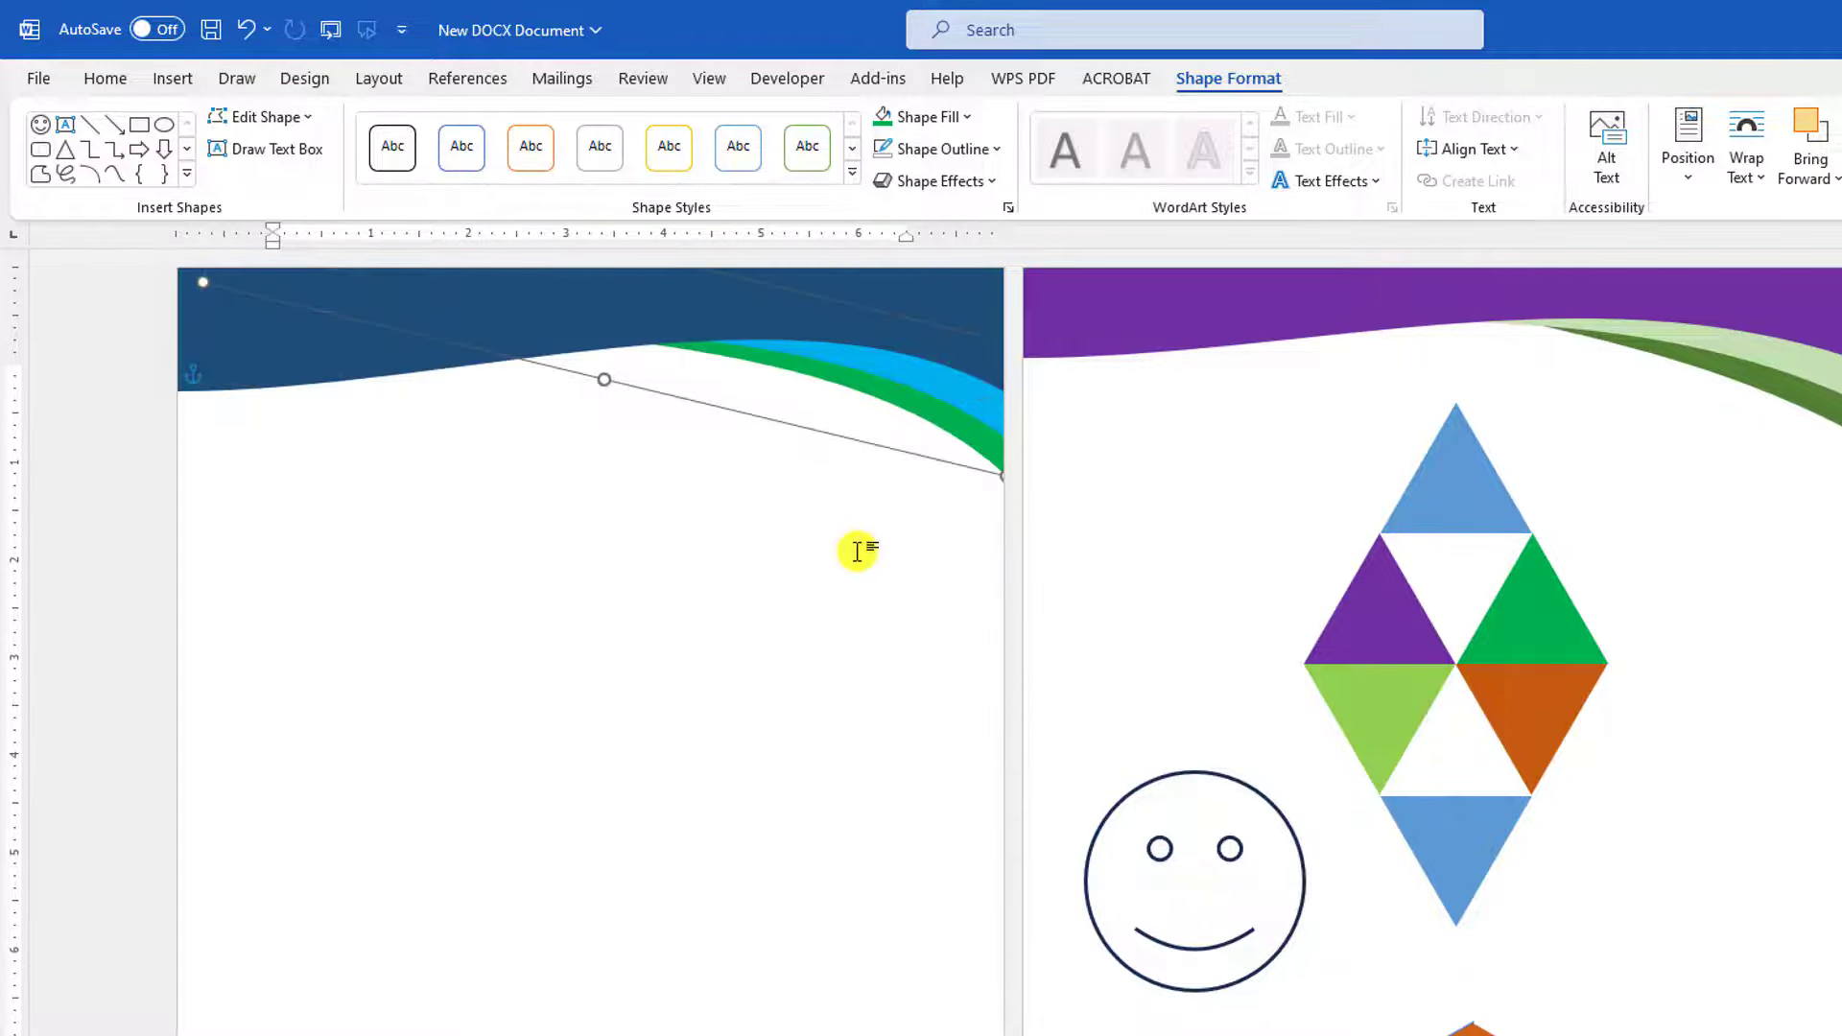
pyautogui.click(859, 551)
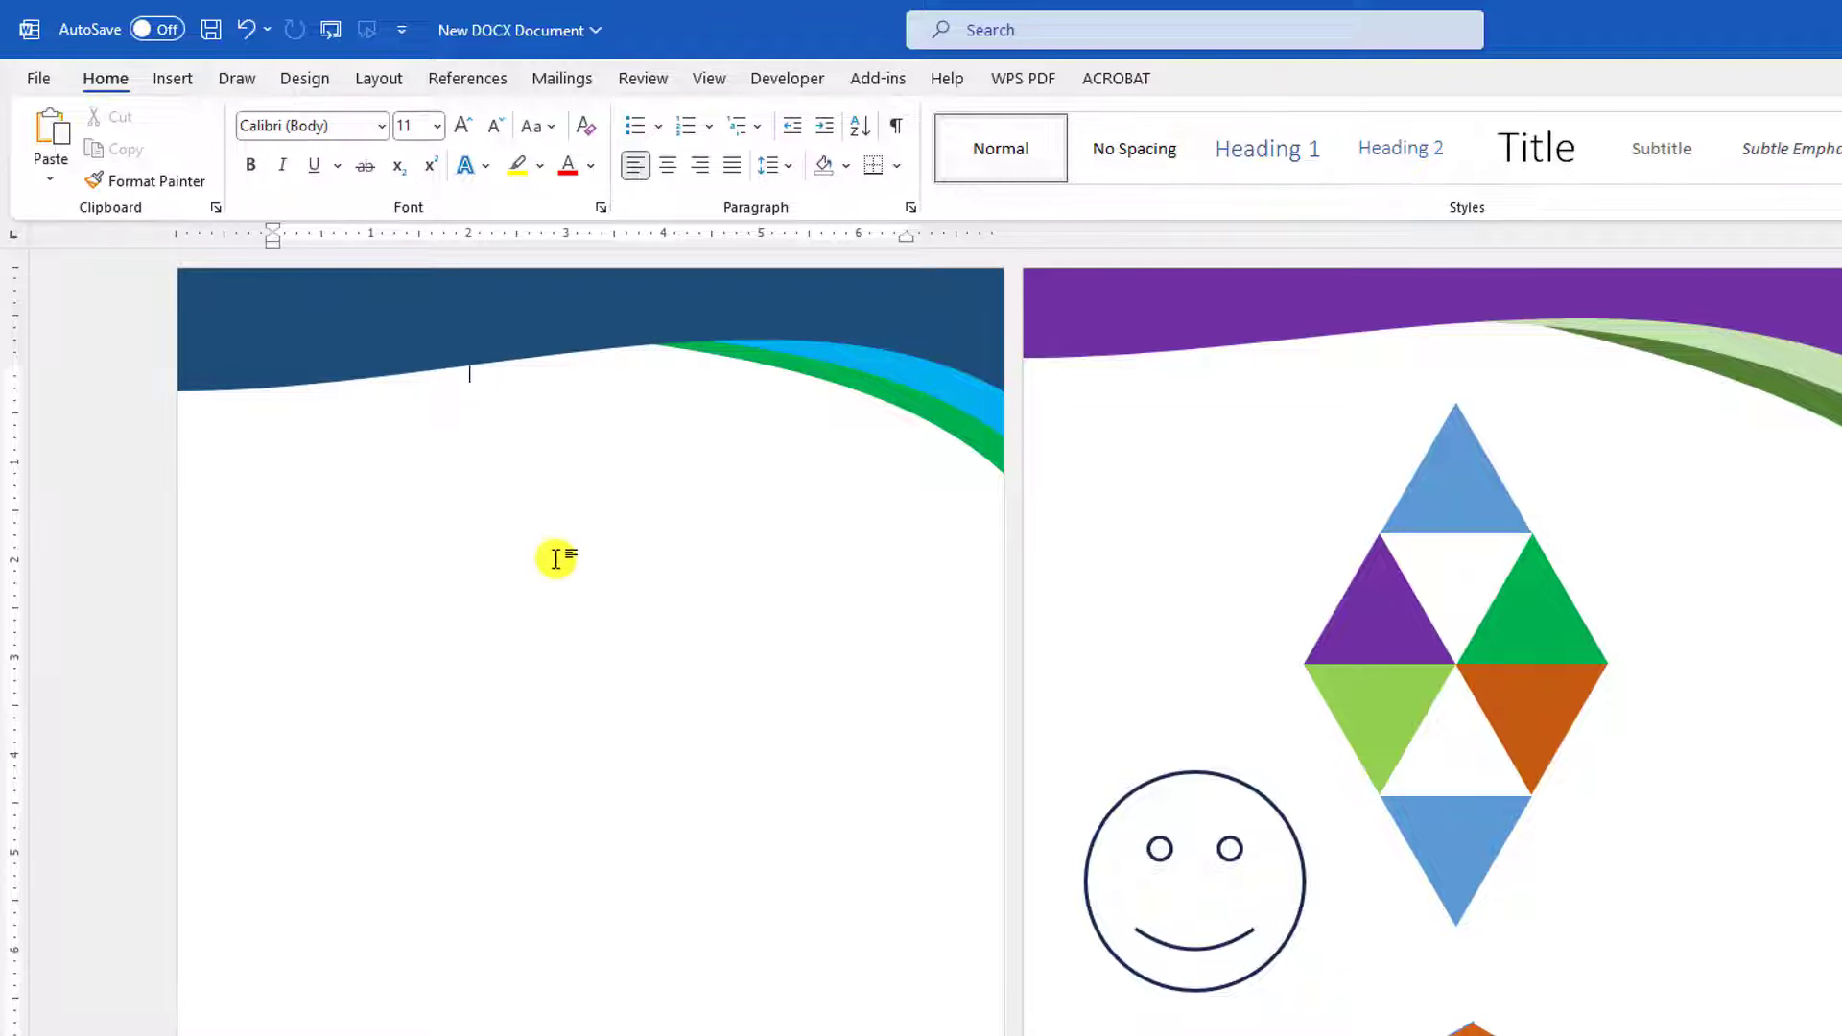
# Insert a small text box at the left end of the dark blue header and enter "gggg" in it
pyautogui.click(278, 325)
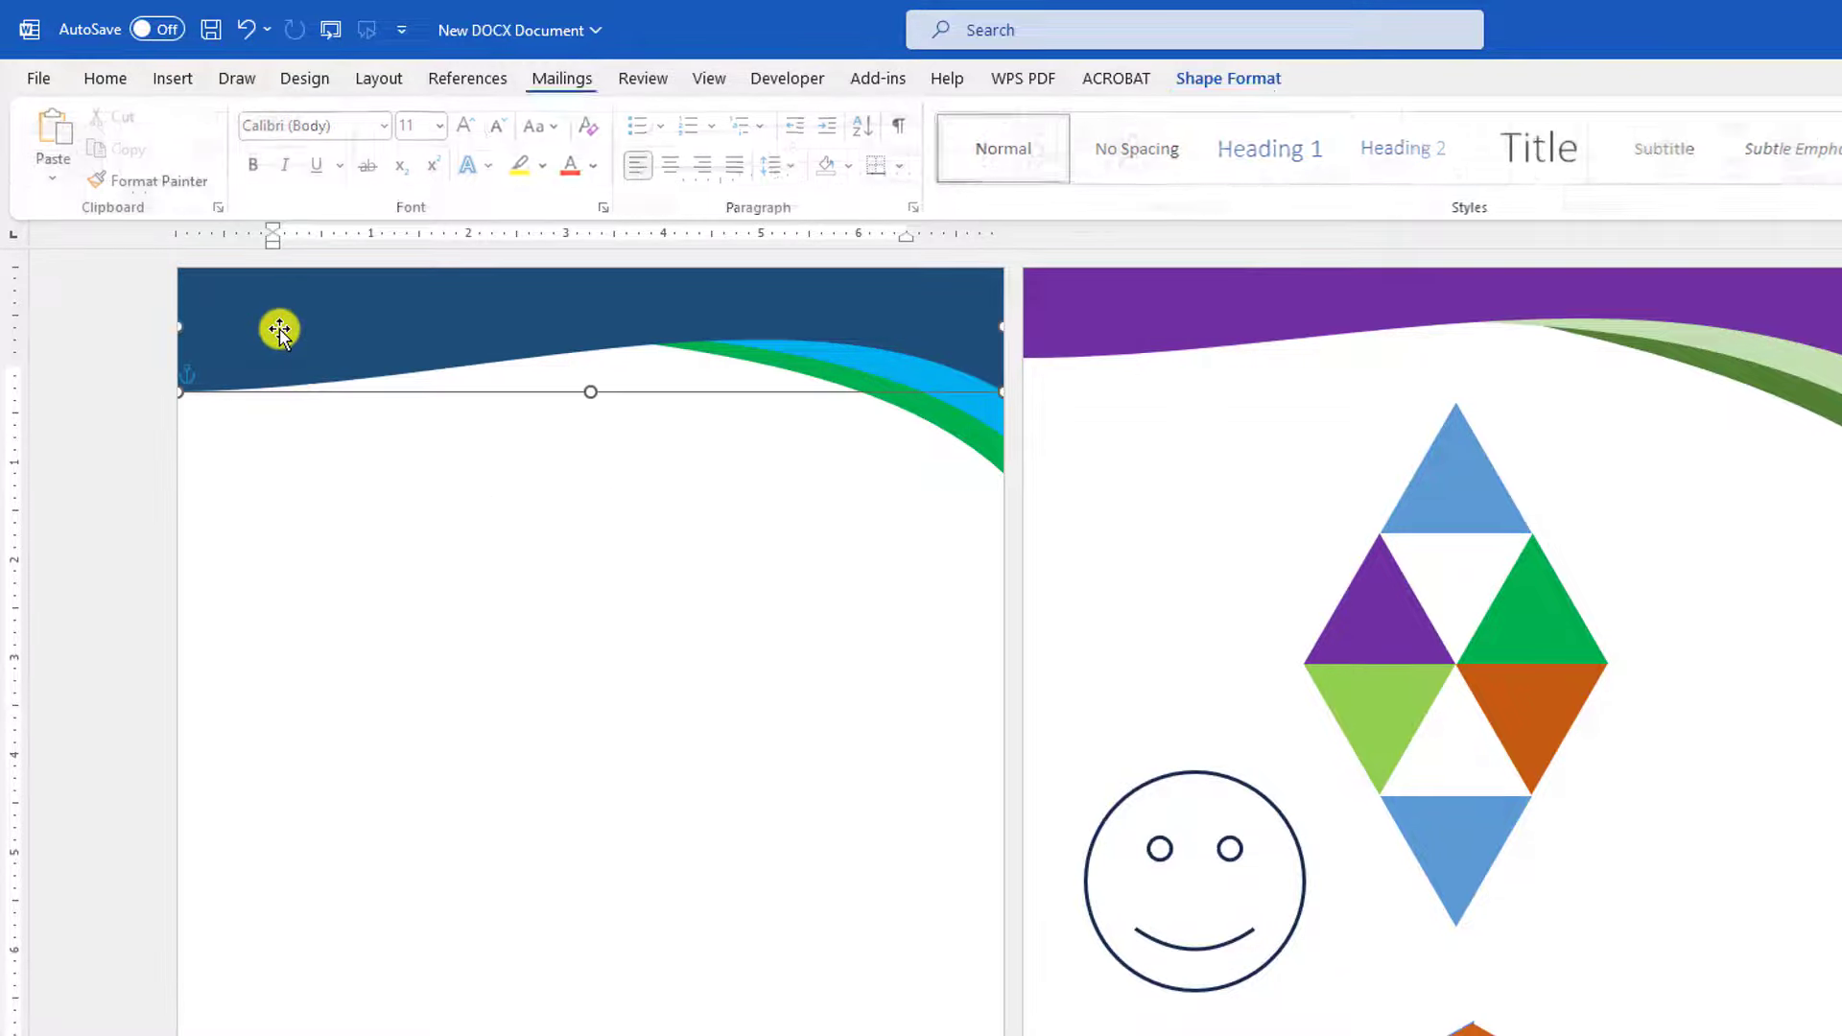
pyautogui.click(378, 515)
pyautogui.click(175, 79)
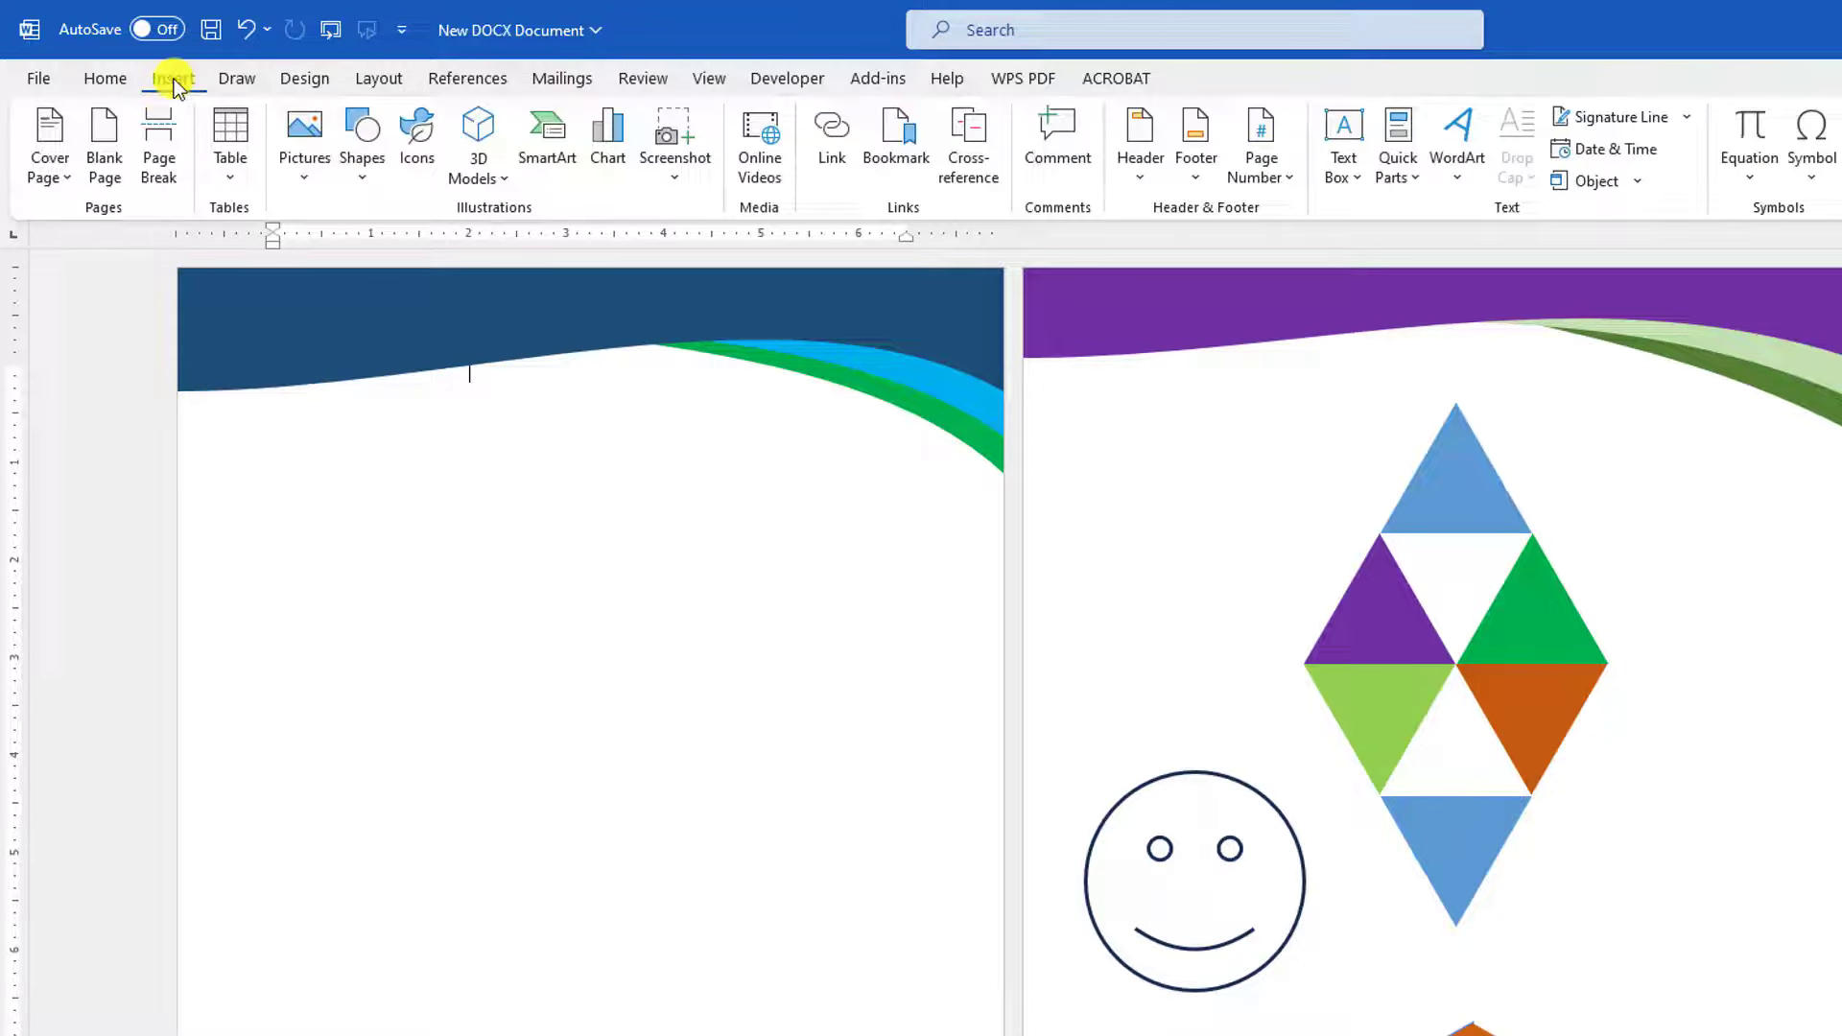
pyautogui.click(362, 173)
pyautogui.click(377, 248)
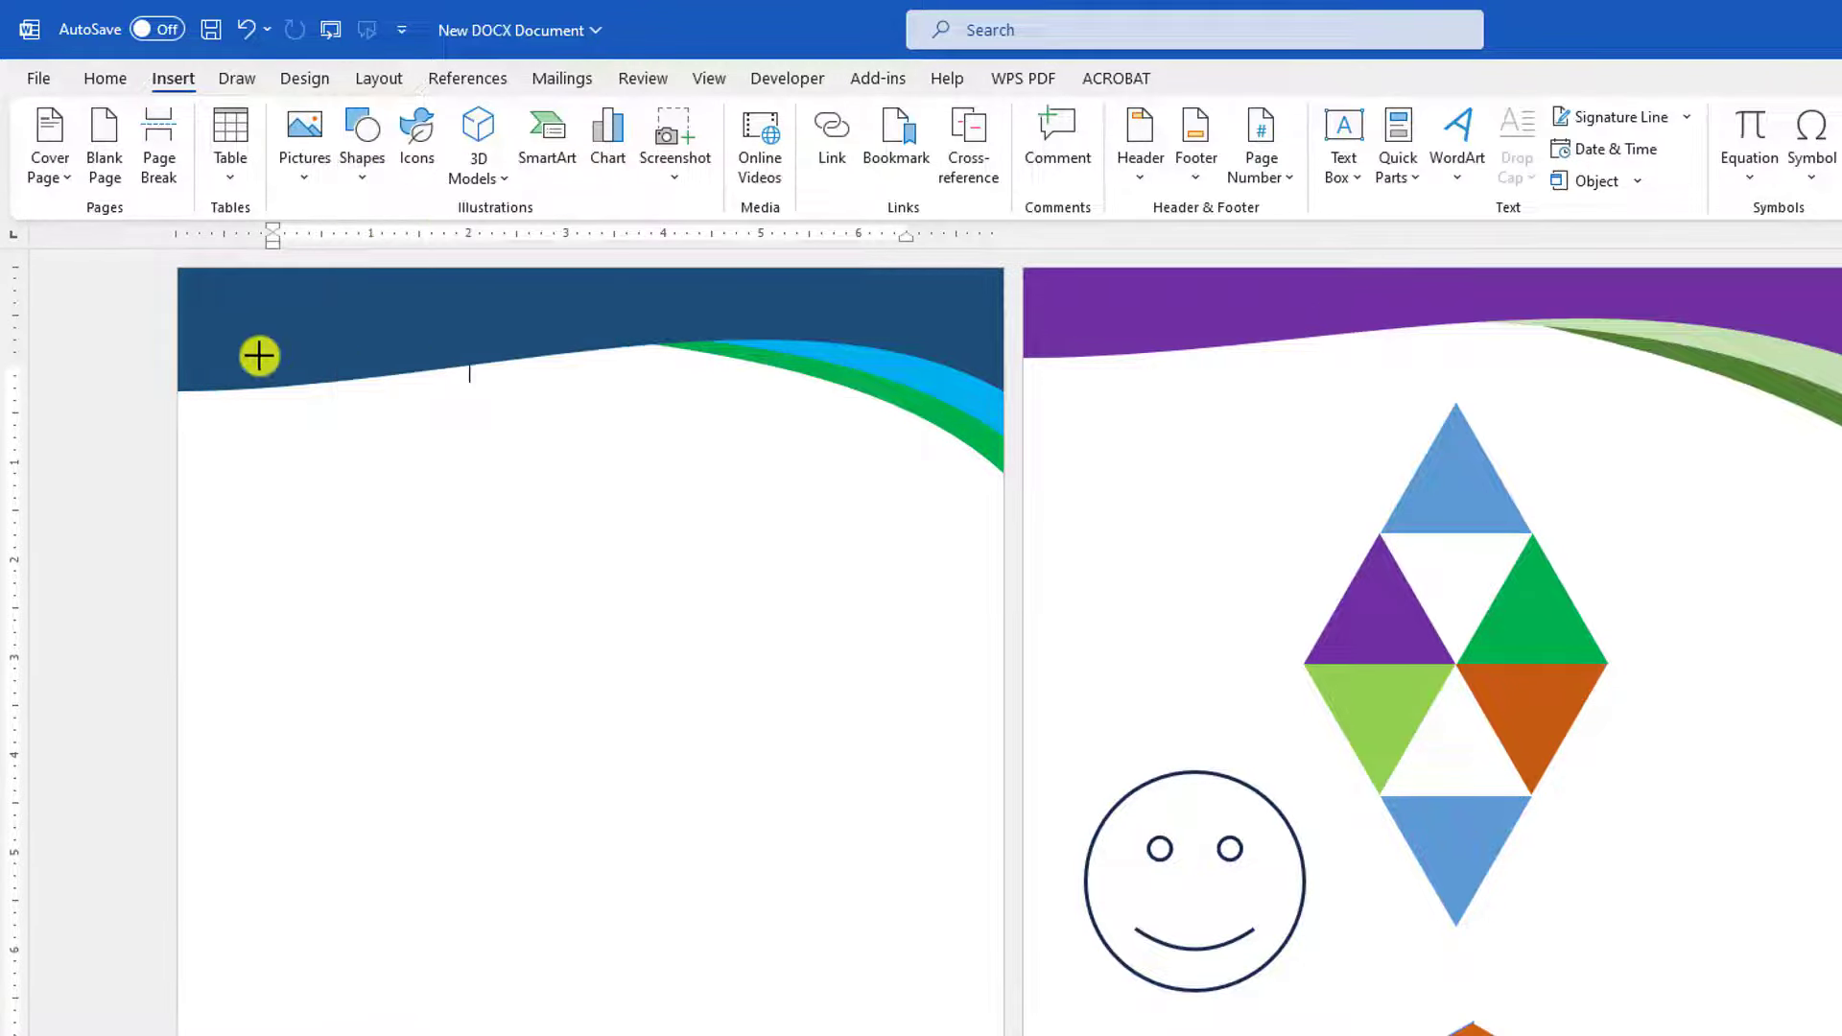
pyautogui.moveTo(193, 279); pyautogui.dragTo(376, 333)
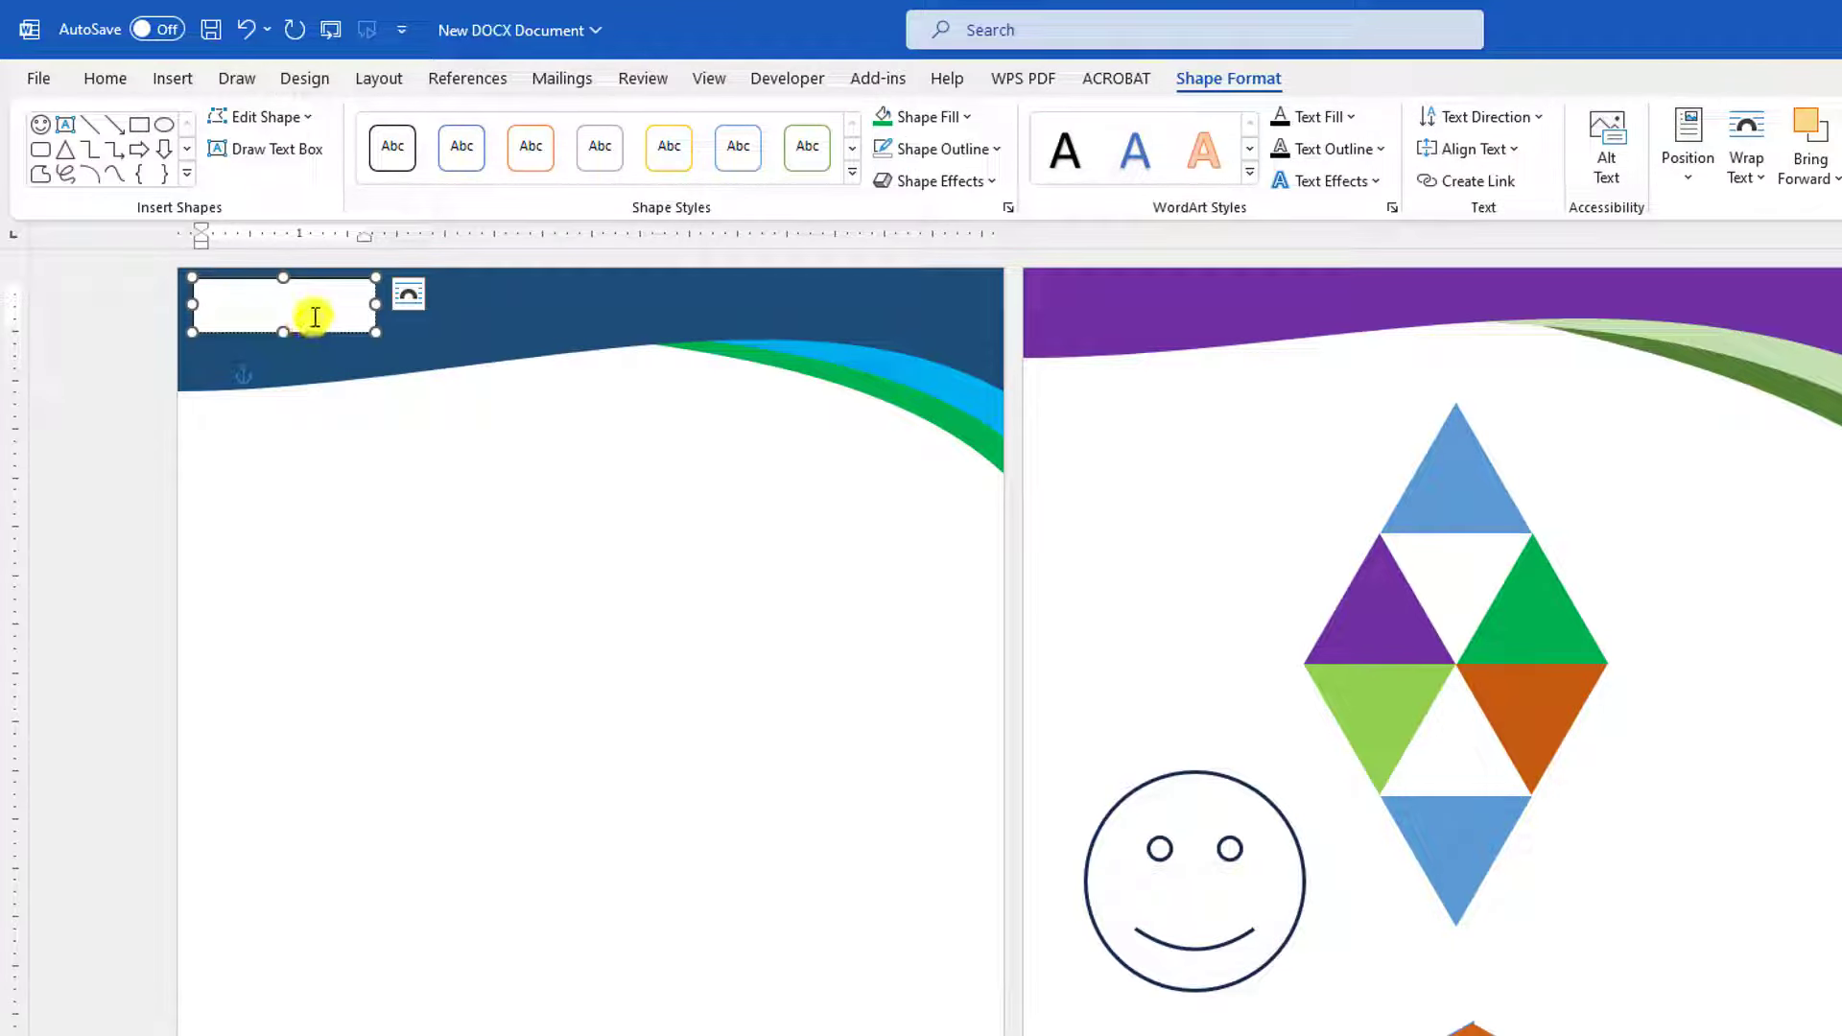
pyautogui.write('gggg')
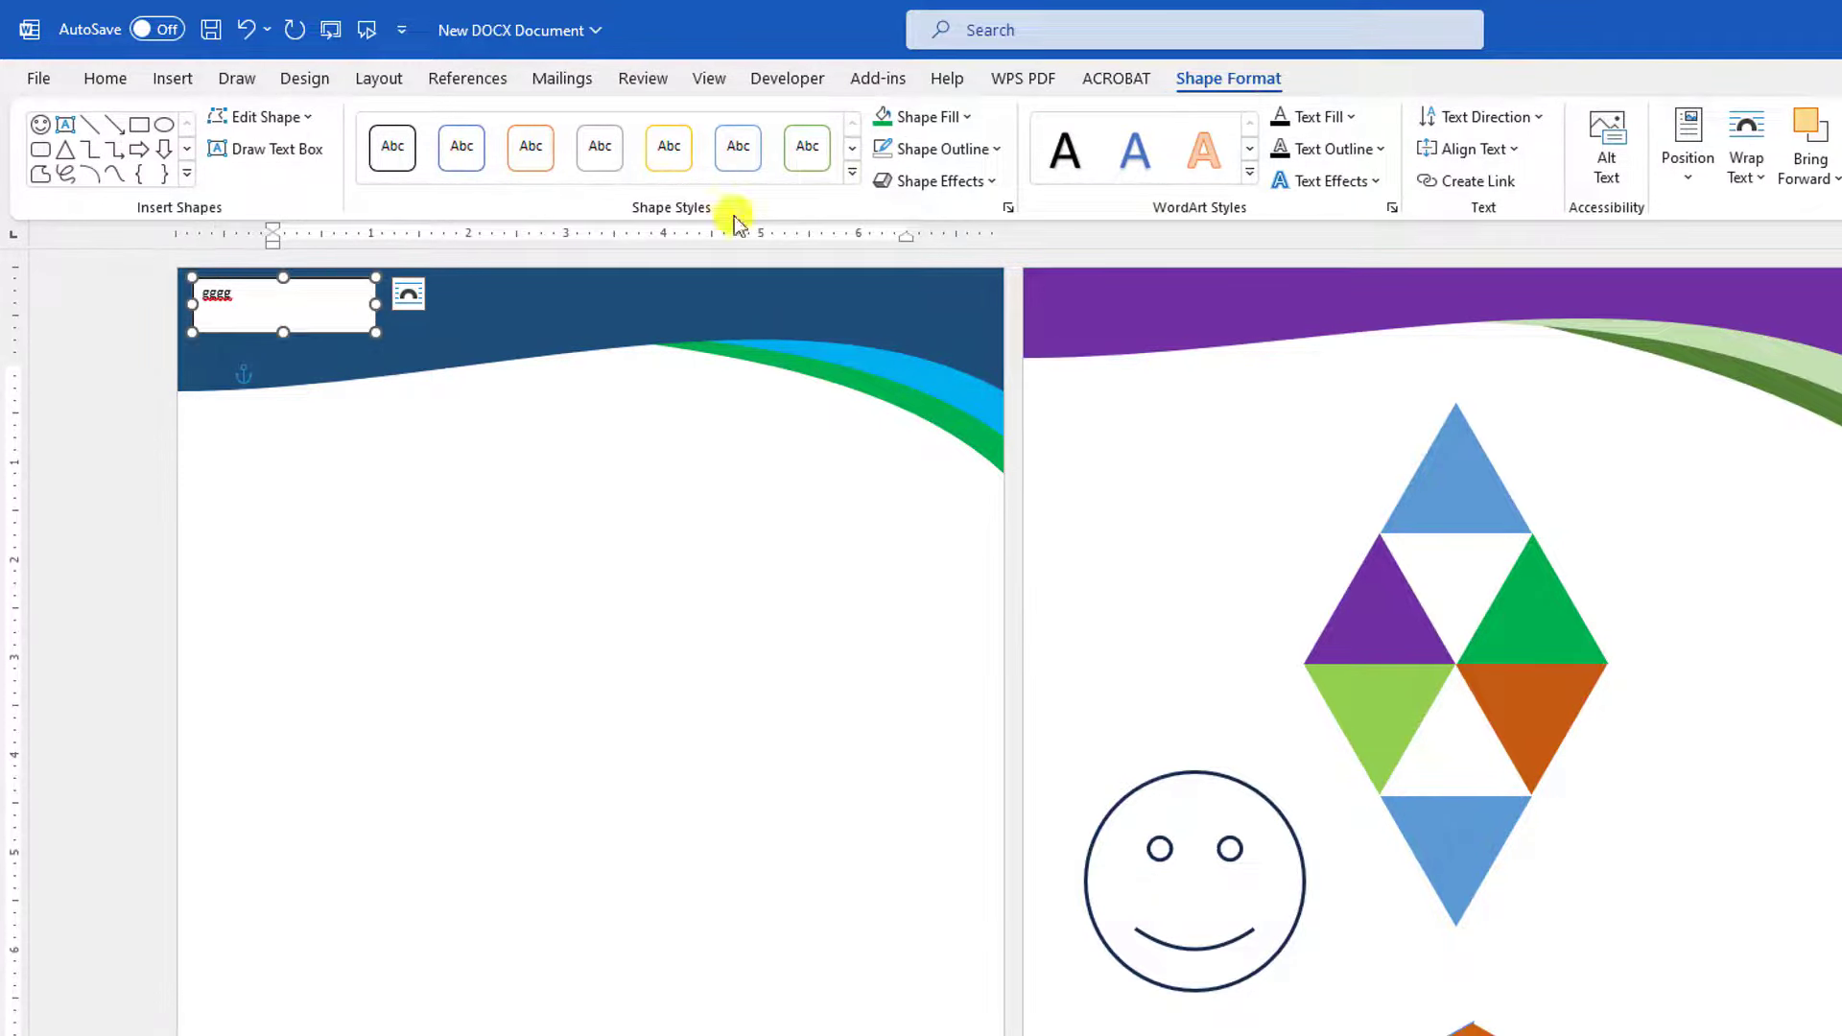
# Remove the fill and the outline from the header text box
pyautogui.click(976, 119)
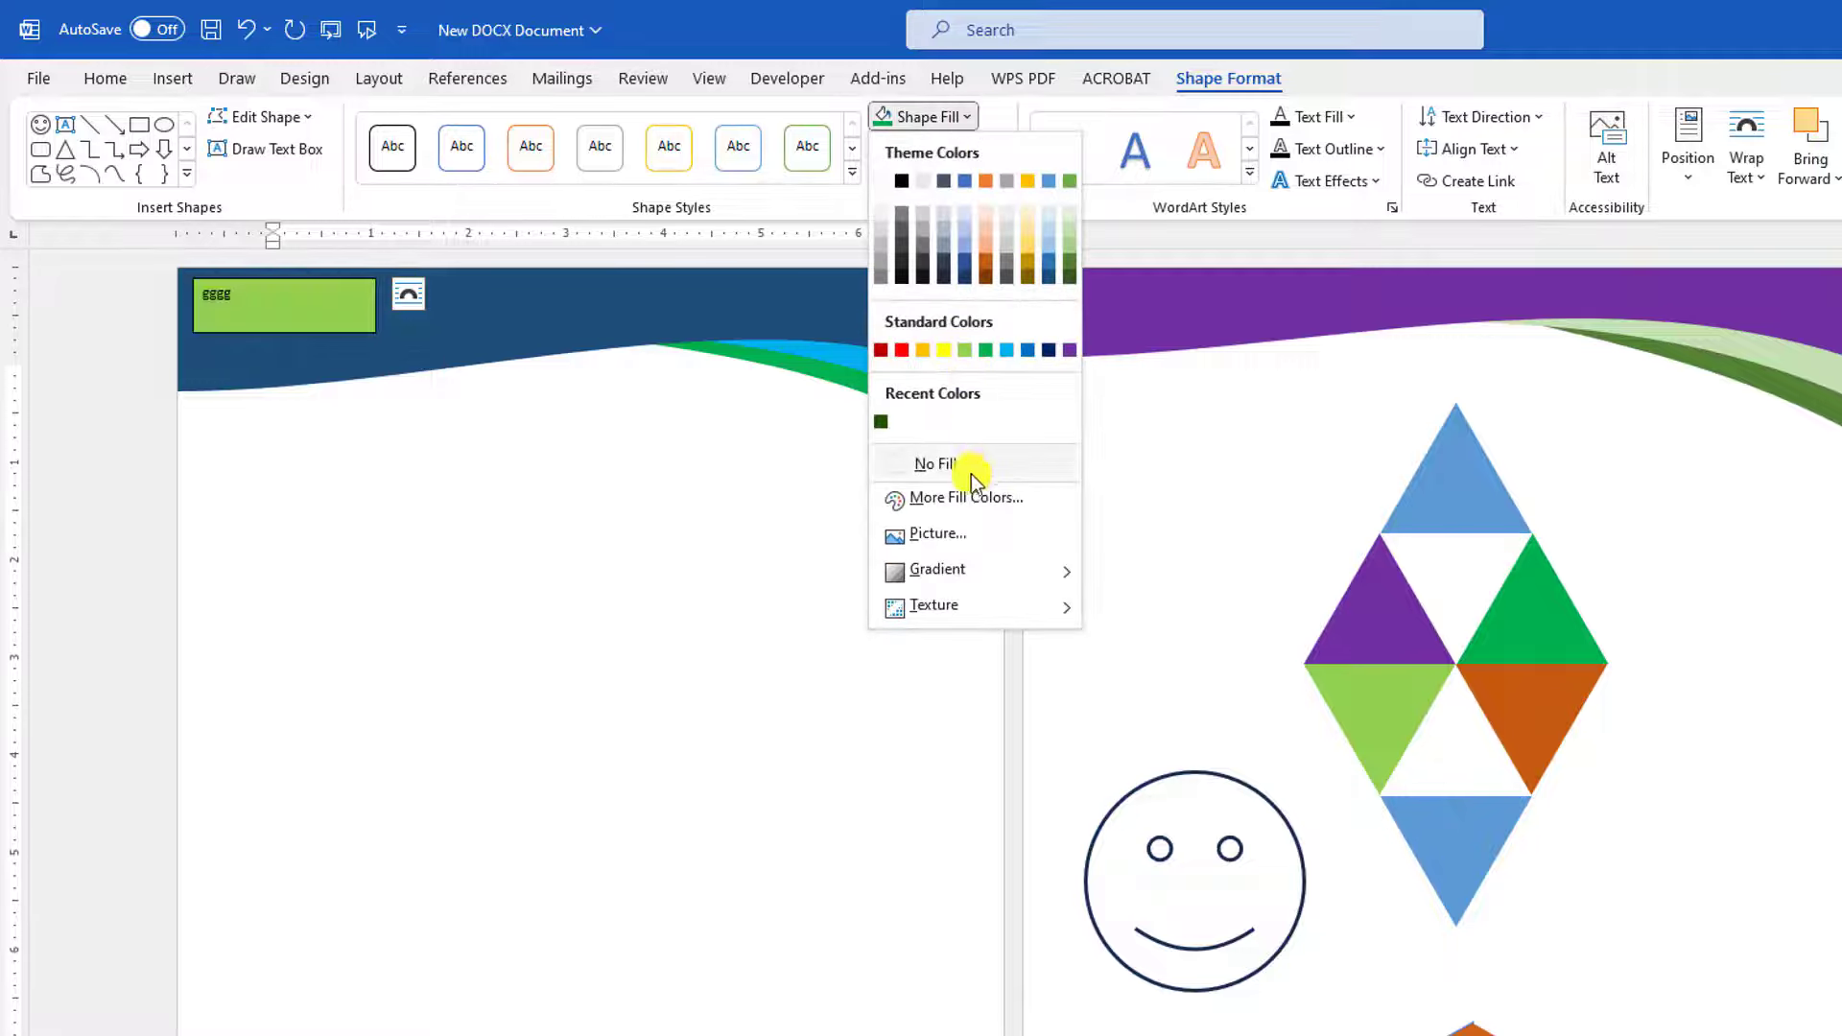
pyautogui.click(929, 465)
pyautogui.click(996, 154)
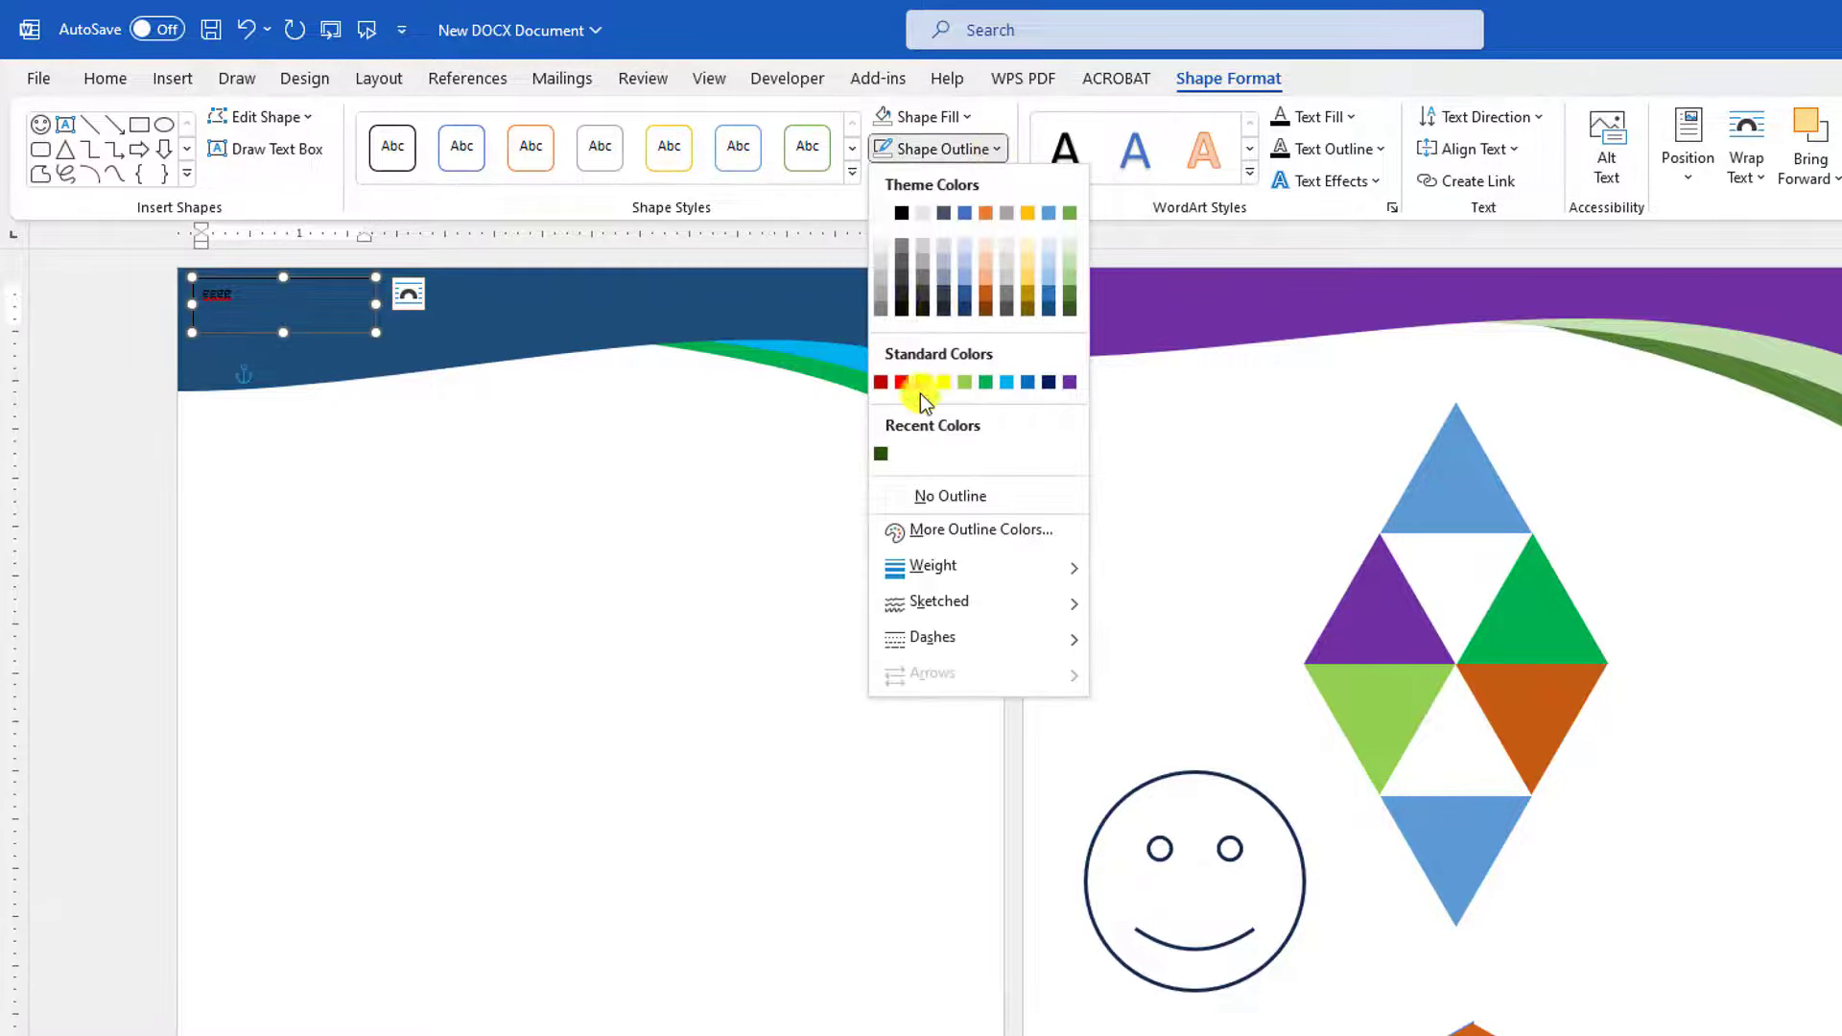
pyautogui.click(923, 493)
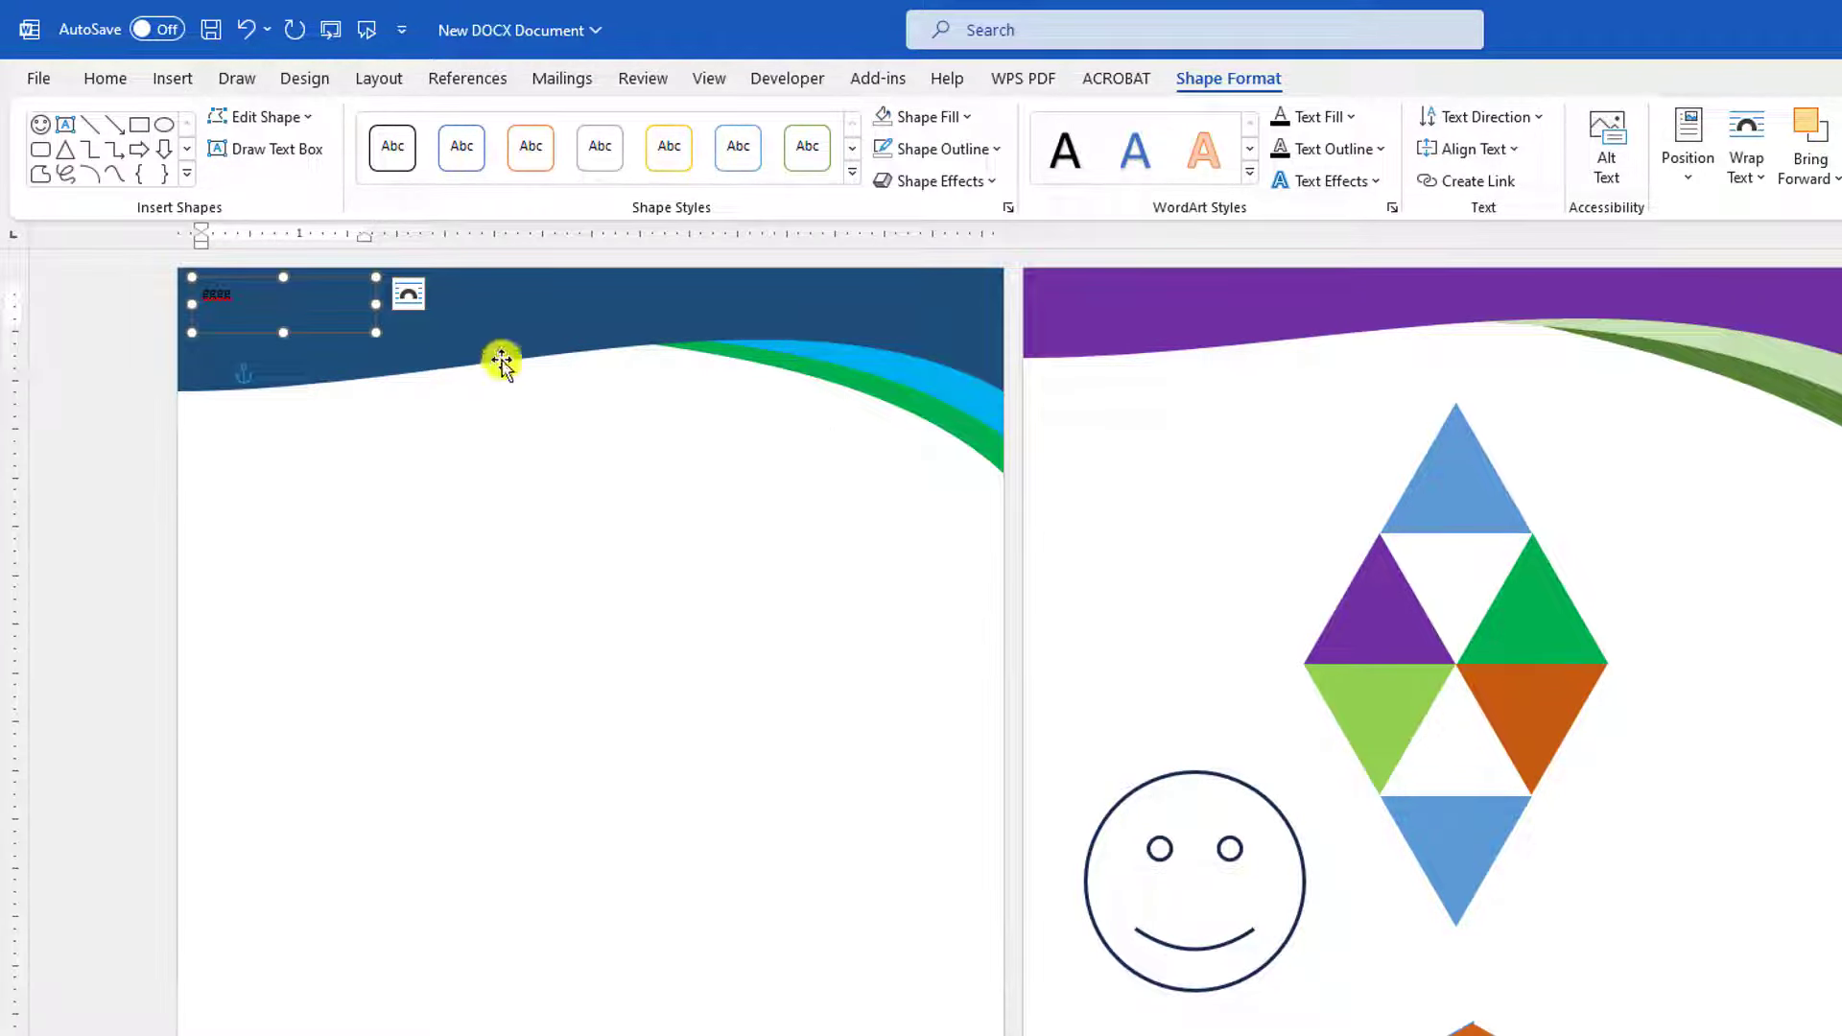
# Color the "gggg" header text white and enlarge its font by four size increments
pyautogui.doubleClick(221, 293)
pyautogui.click(101, 79)
pyautogui.click(594, 167)
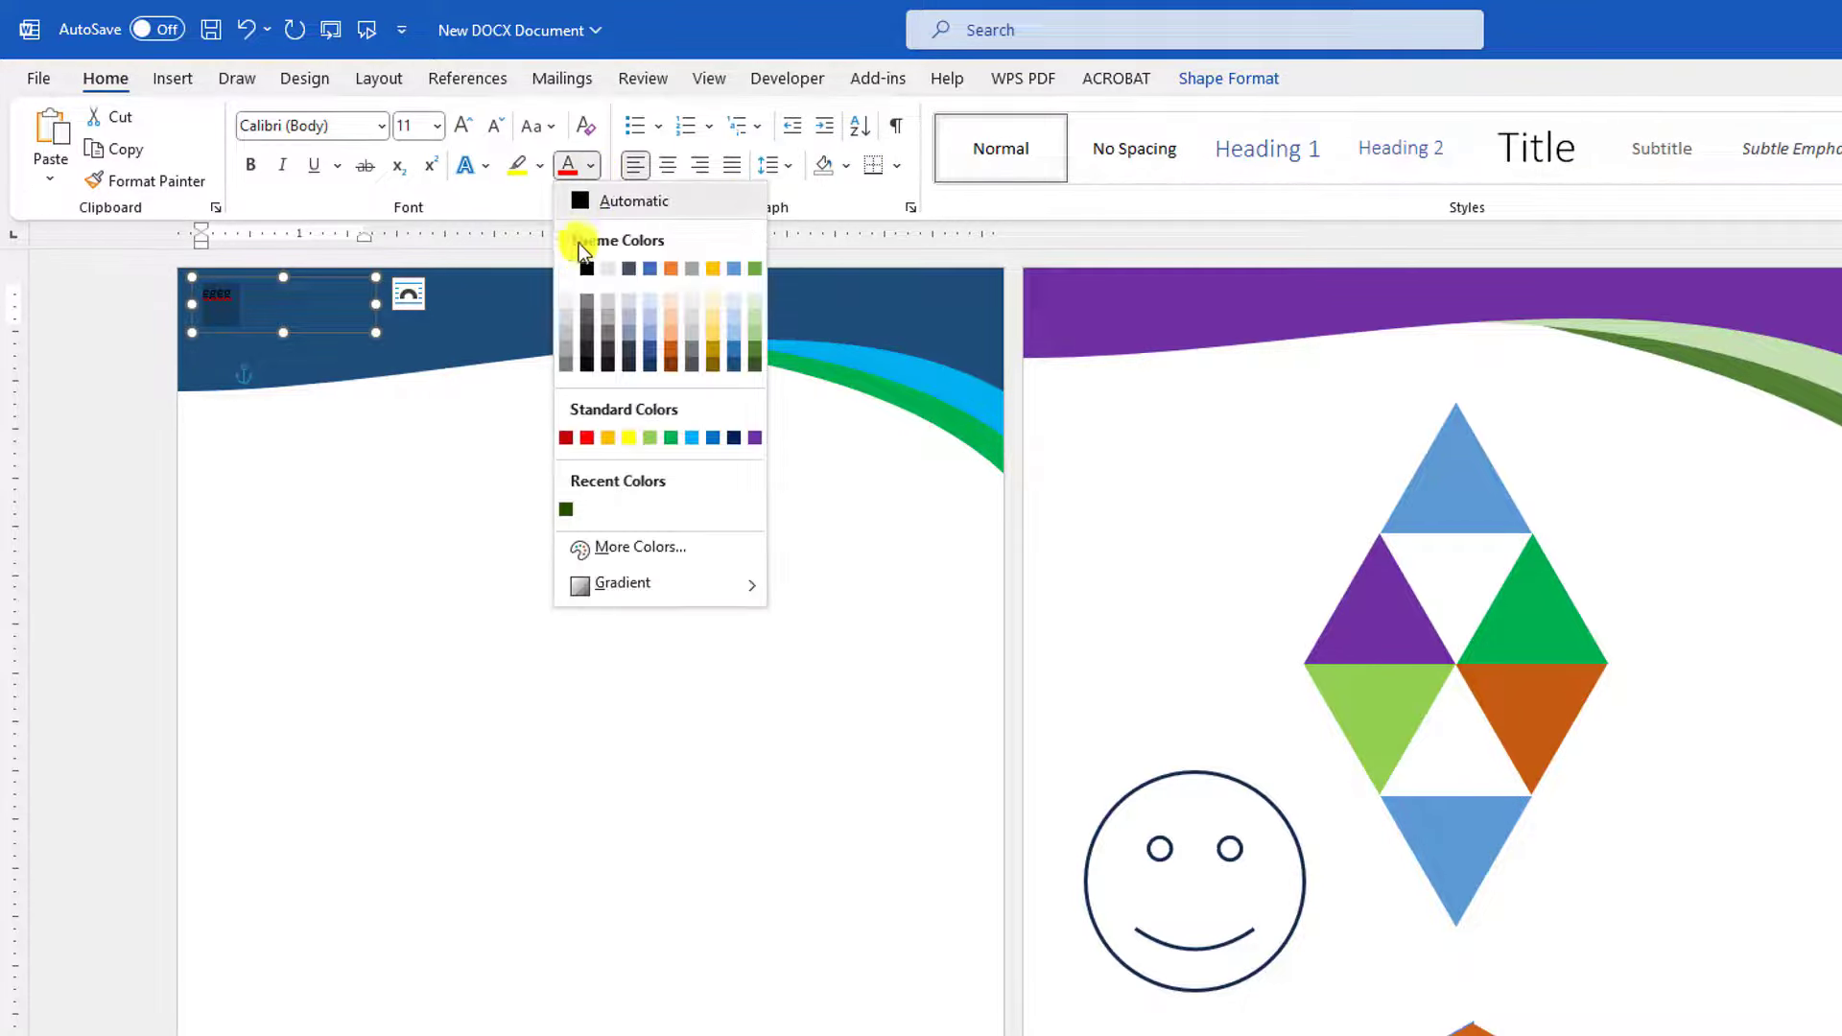
pyautogui.click(564, 270)
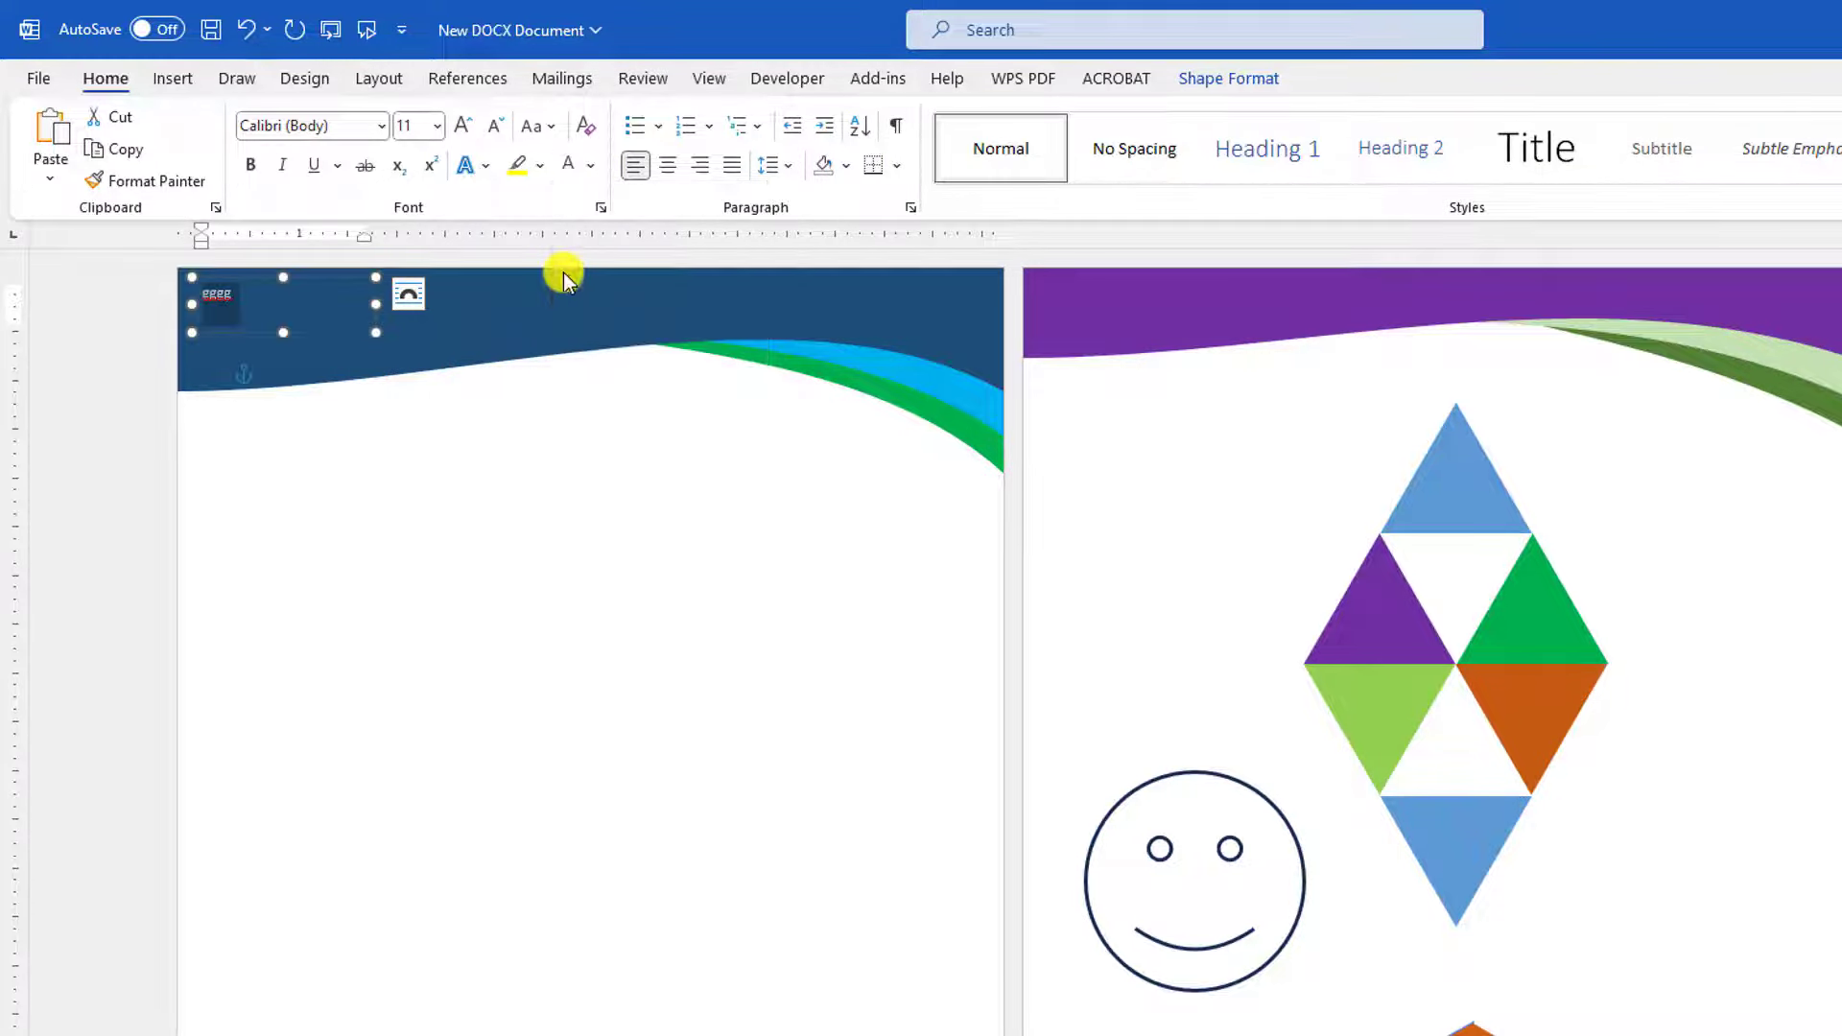
pyautogui.click(462, 125)
pyautogui.click(462, 126)
pyautogui.click(462, 126)
pyautogui.click(463, 125)
pyautogui.click(438, 400)
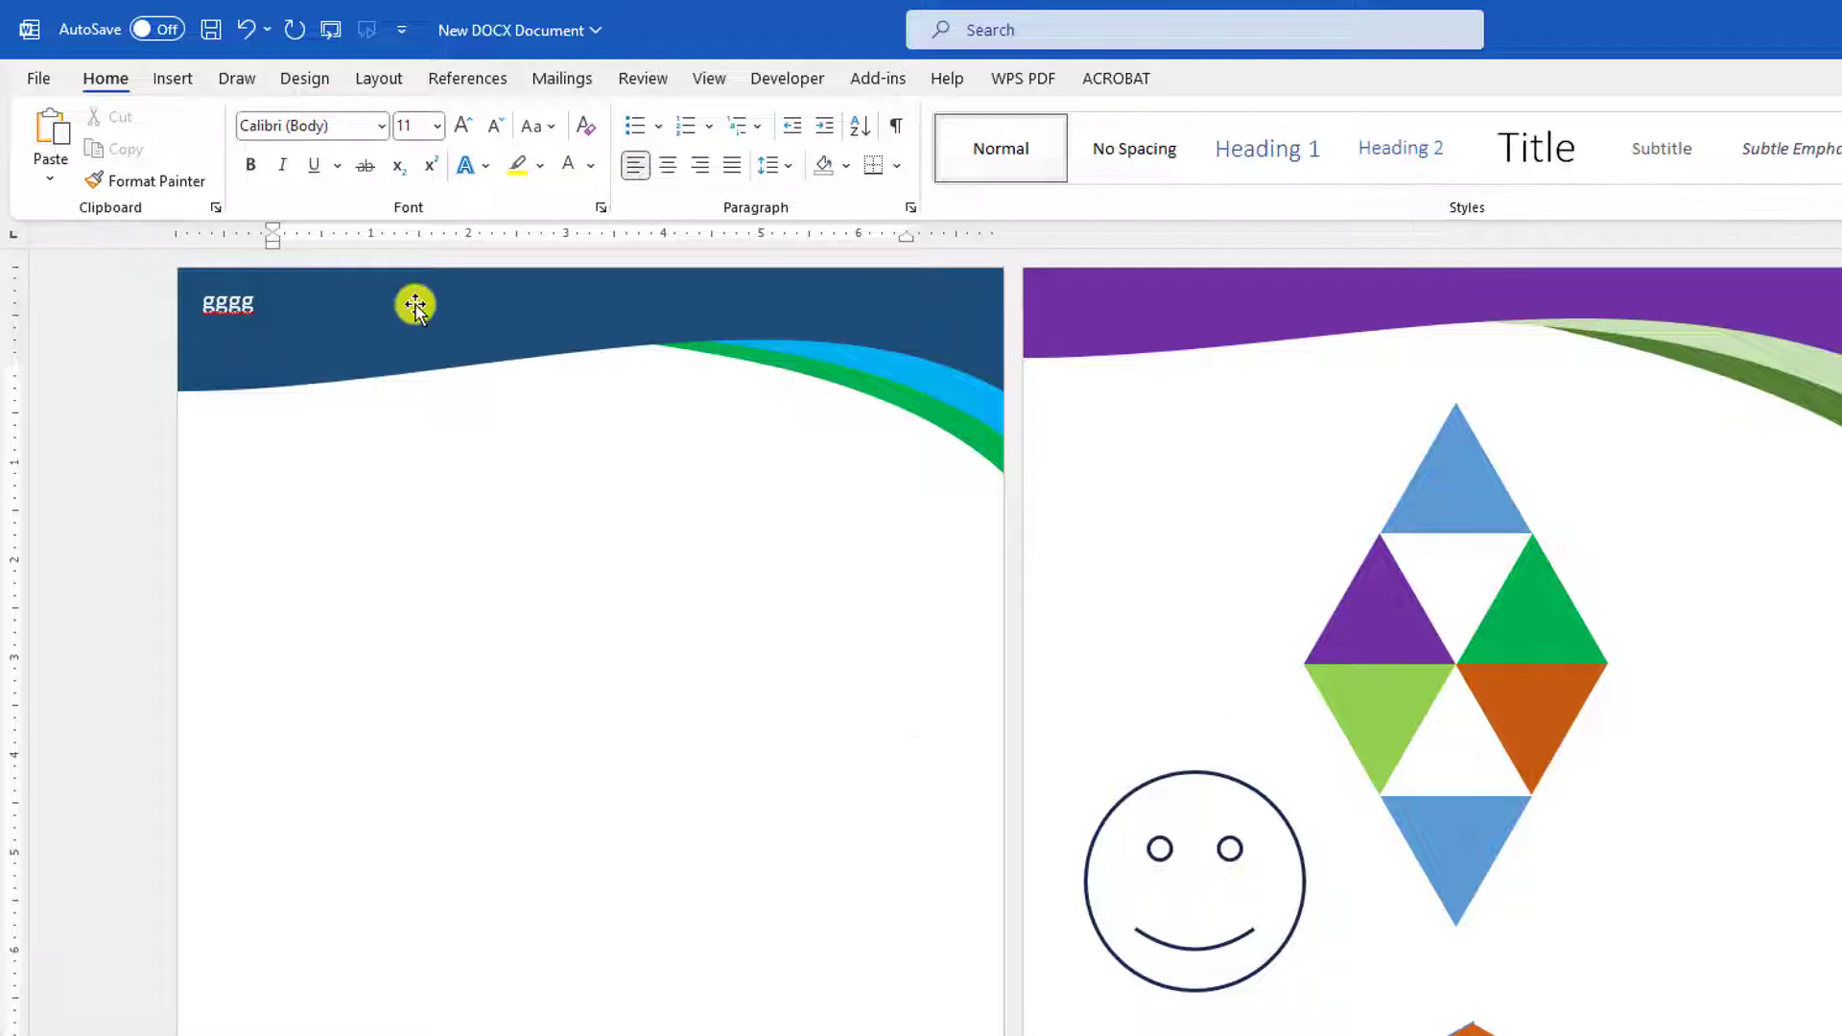
# Draw a large rounded rectangle below the header and increase the rounding of its corners
pyautogui.click(176, 81)
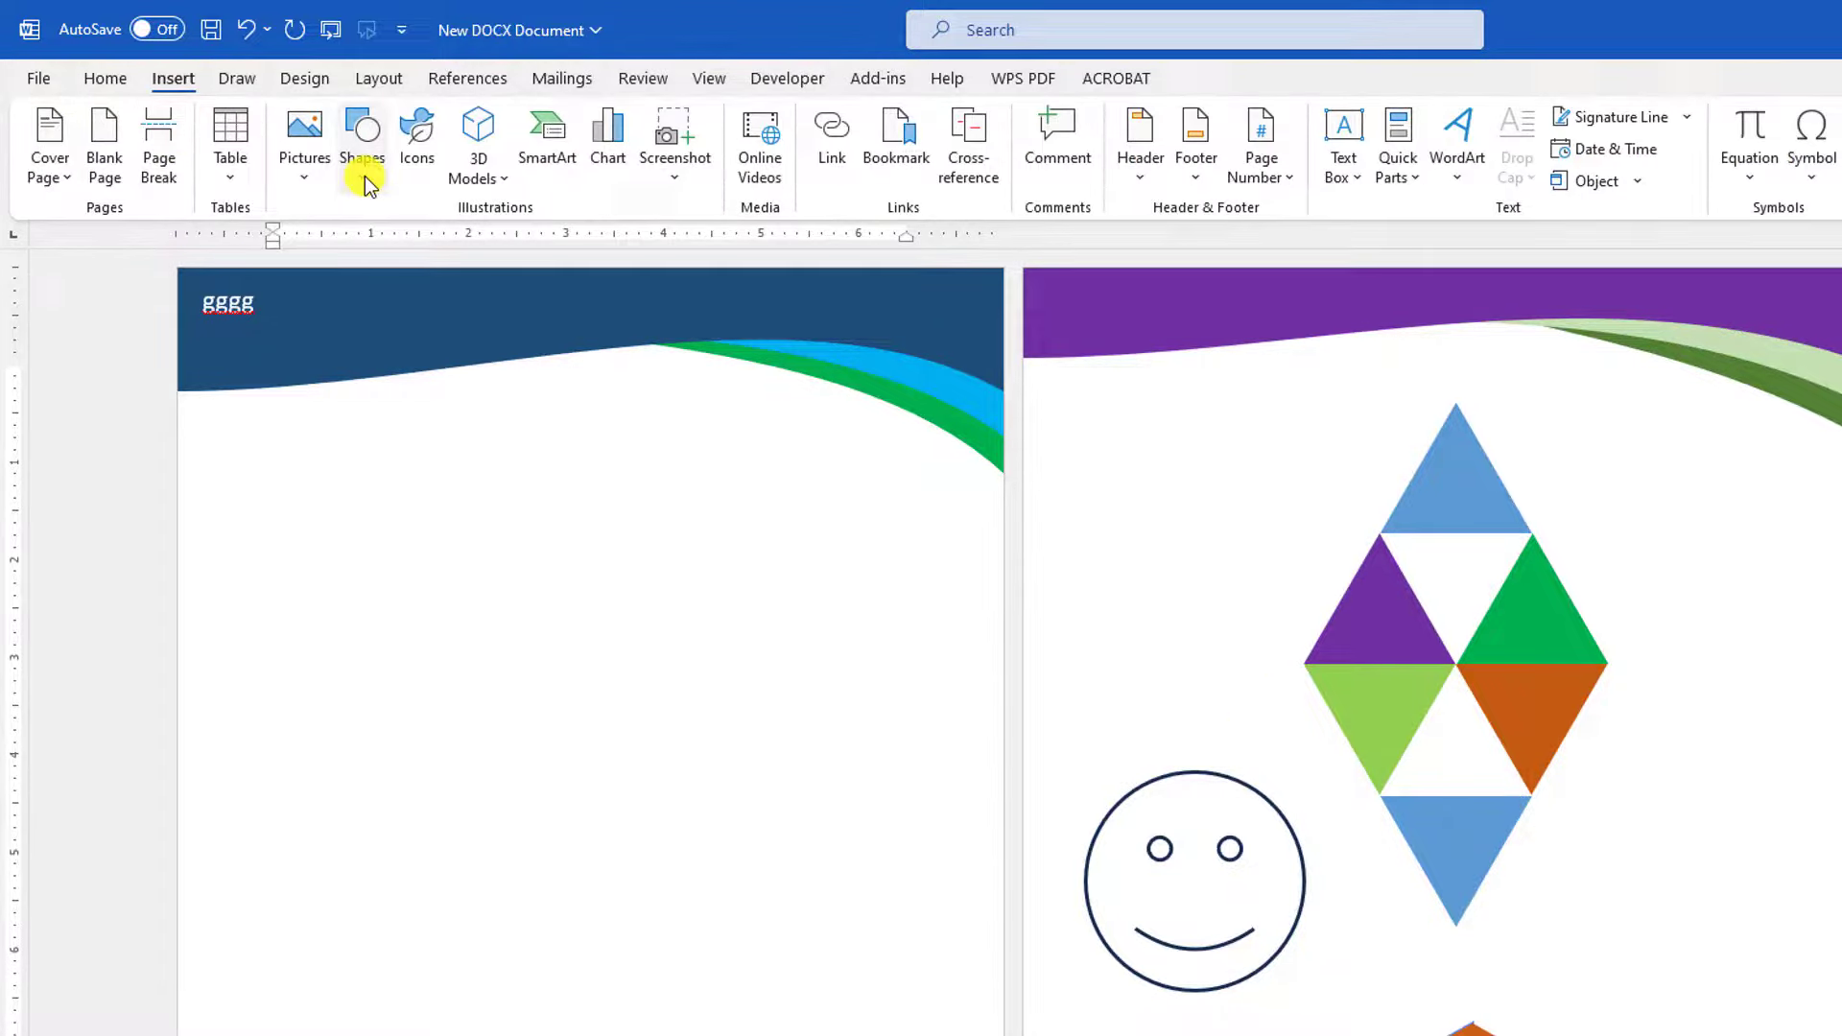
pyautogui.click(364, 176)
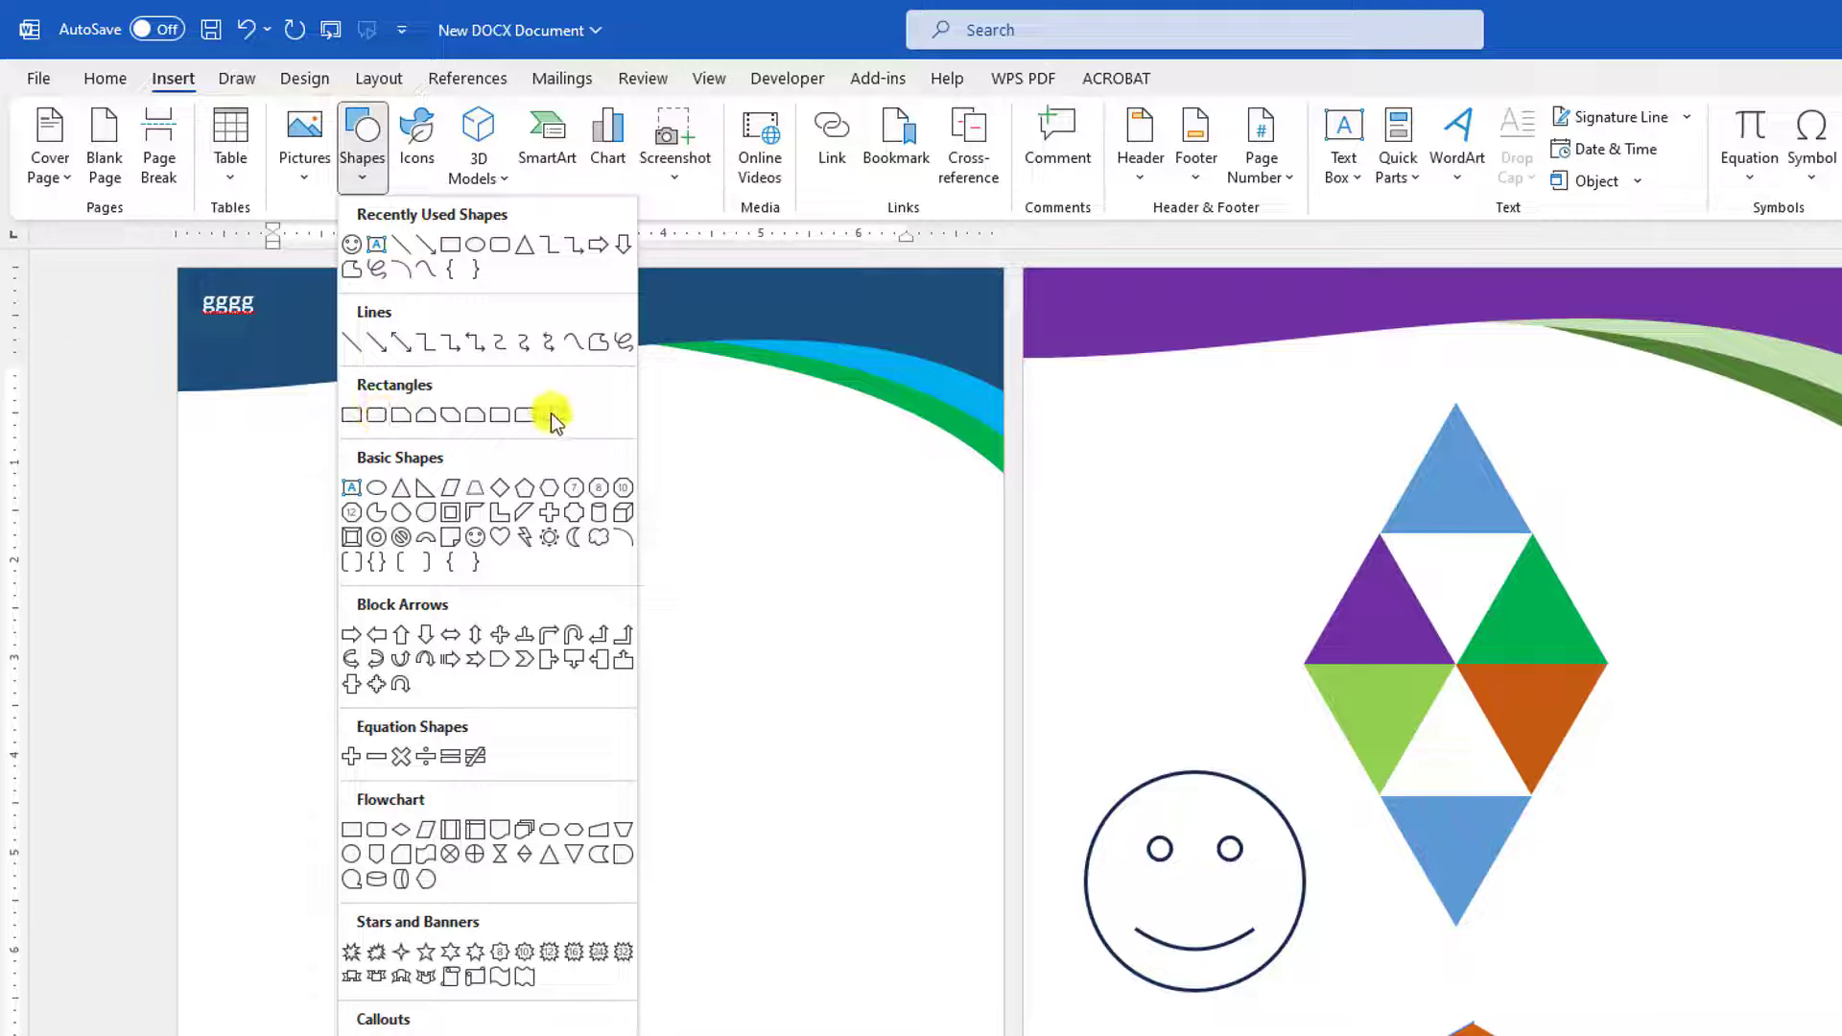
pyautogui.click(374, 423)
pyautogui.moveTo(323, 524)
pyautogui.mouseDown()
pyautogui.moveTo(711, 806)
pyautogui.moveTo(899, 865)
pyautogui.mouseUp()
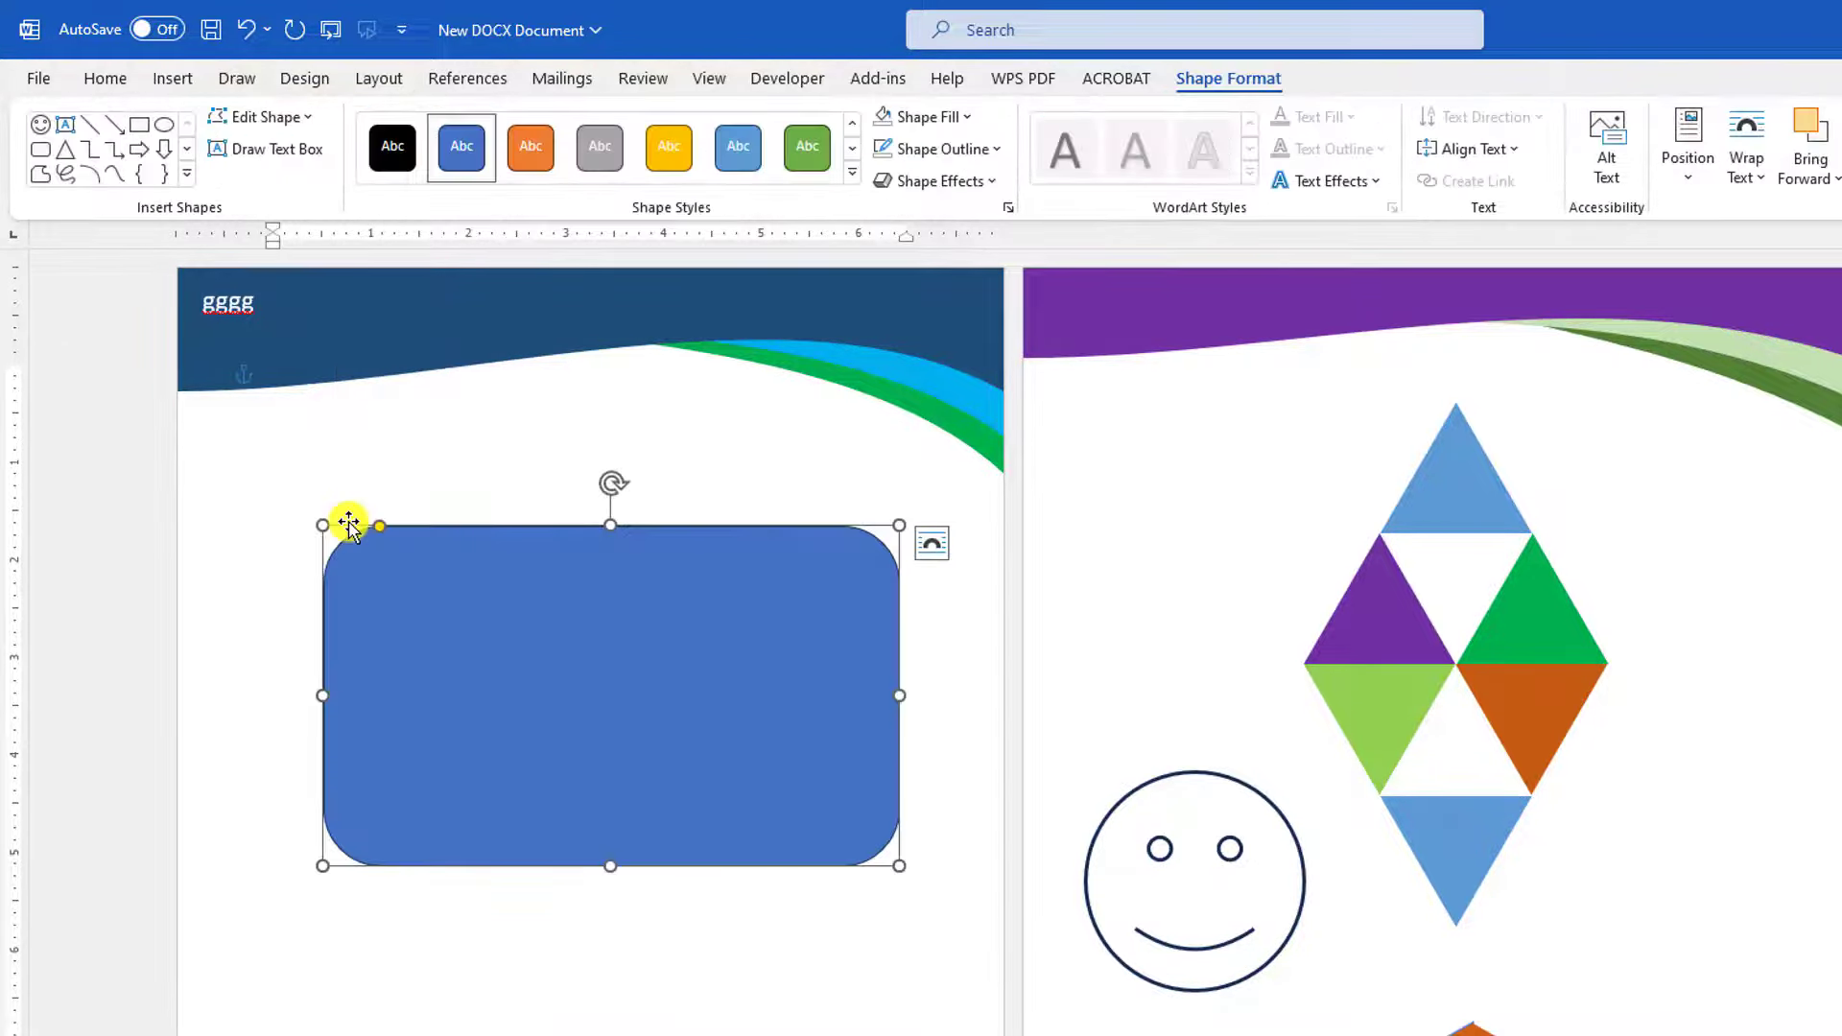
pyautogui.moveTo(382, 533)
pyautogui.mouseDown()
pyautogui.moveTo(440, 535)
pyautogui.moveTo(365, 538)
pyautogui.moveTo(527, 567)
pyautogui.moveTo(444, 535)
pyautogui.moveTo(409, 545)
pyautogui.mouseUp()
# Draw an evenly proportioned isosceles triangle on the page below the header
pyautogui.click(173, 78)
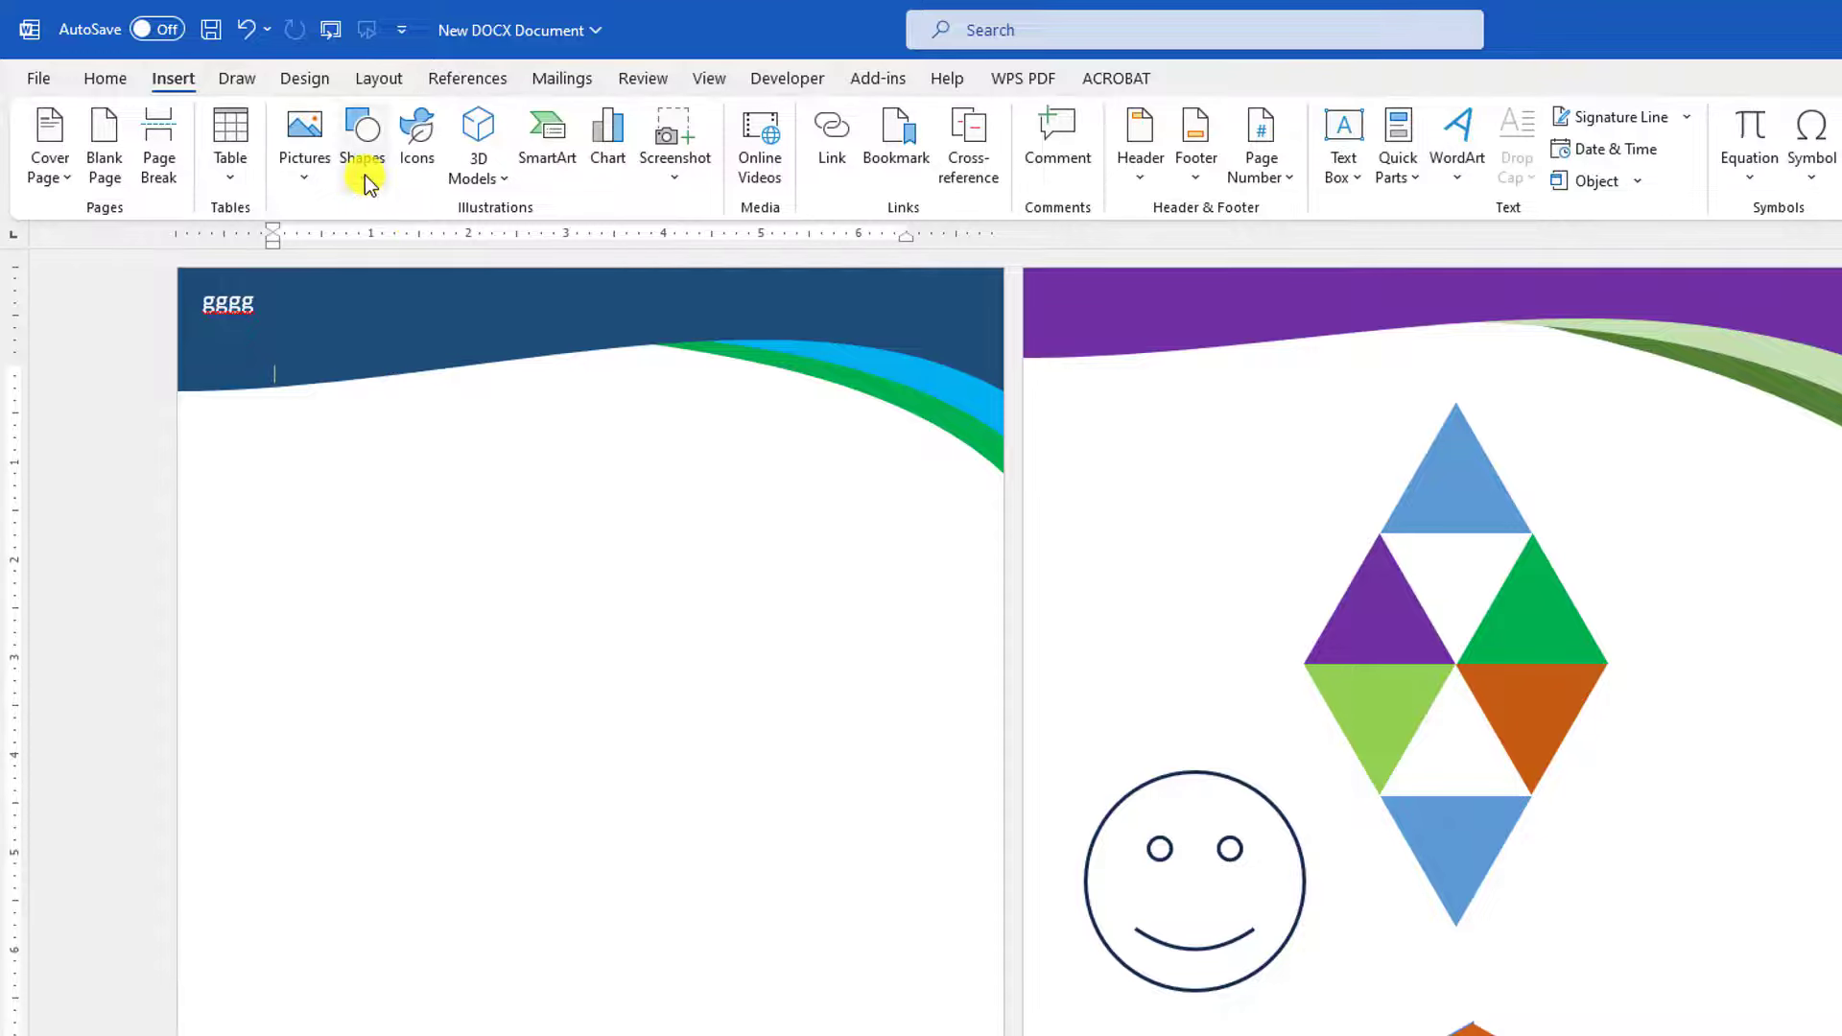
pyautogui.click(365, 174)
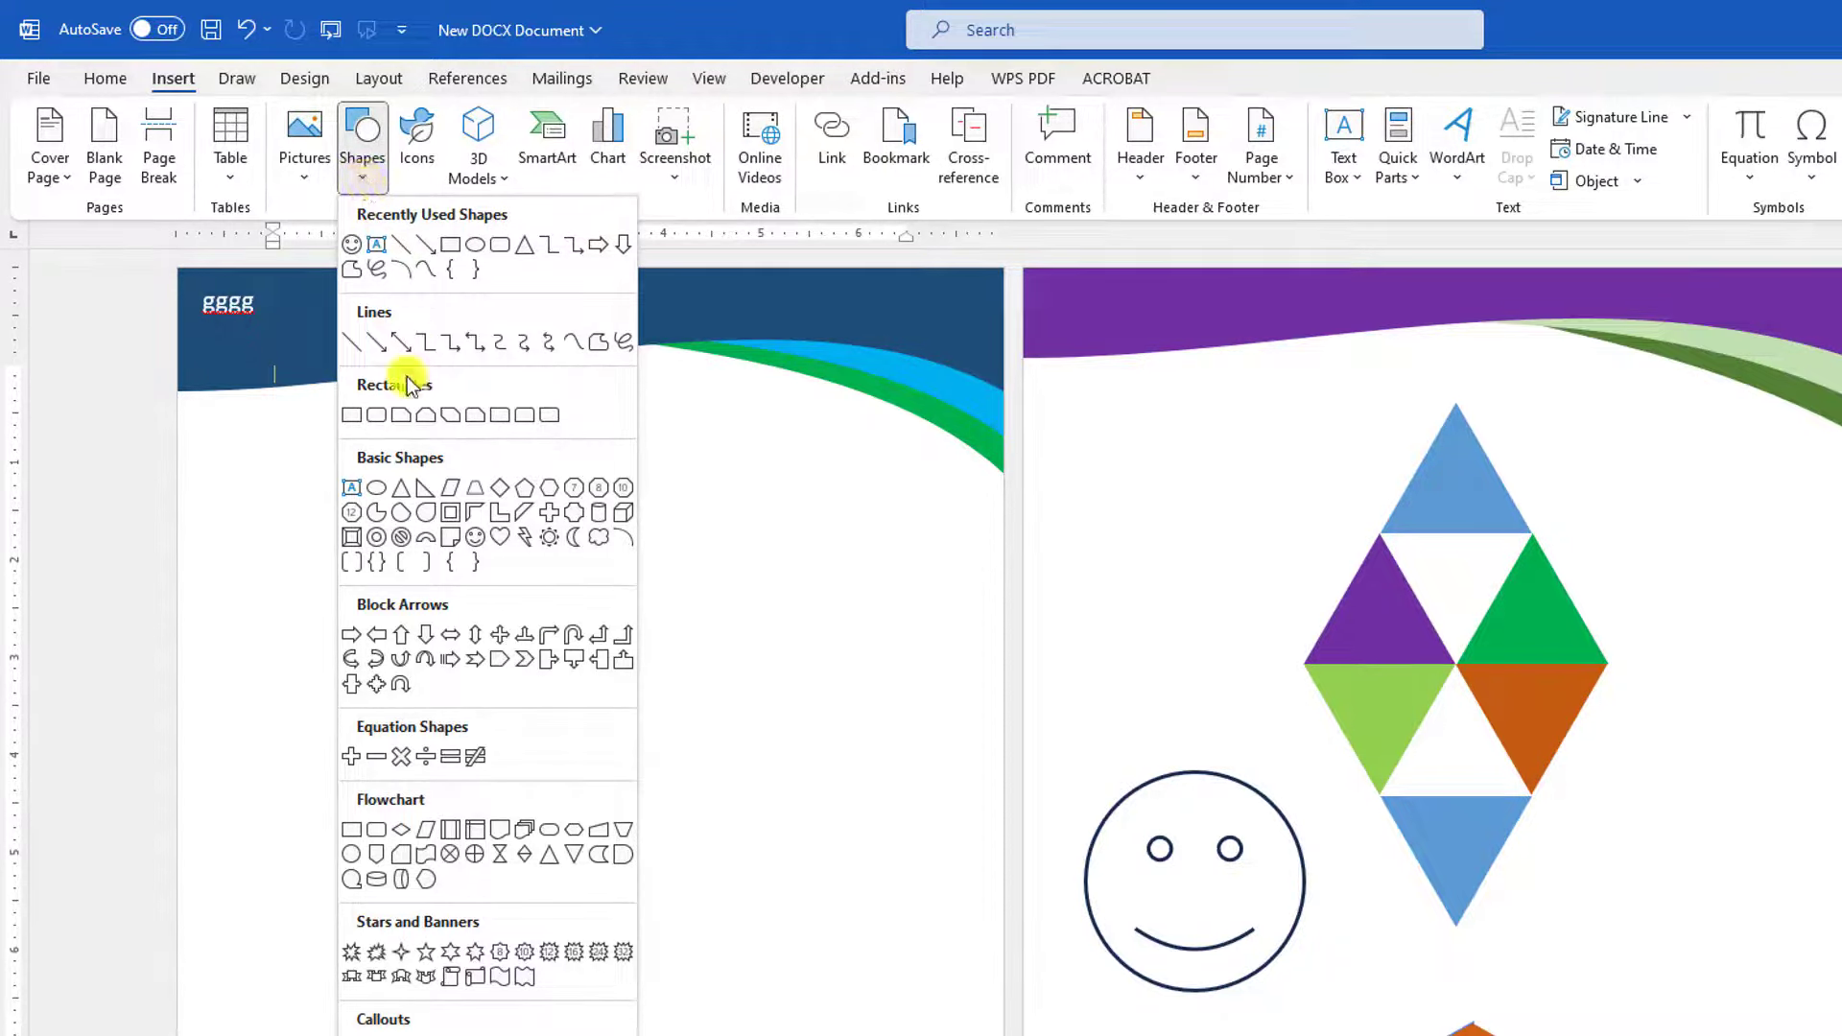
pyautogui.click(399, 490)
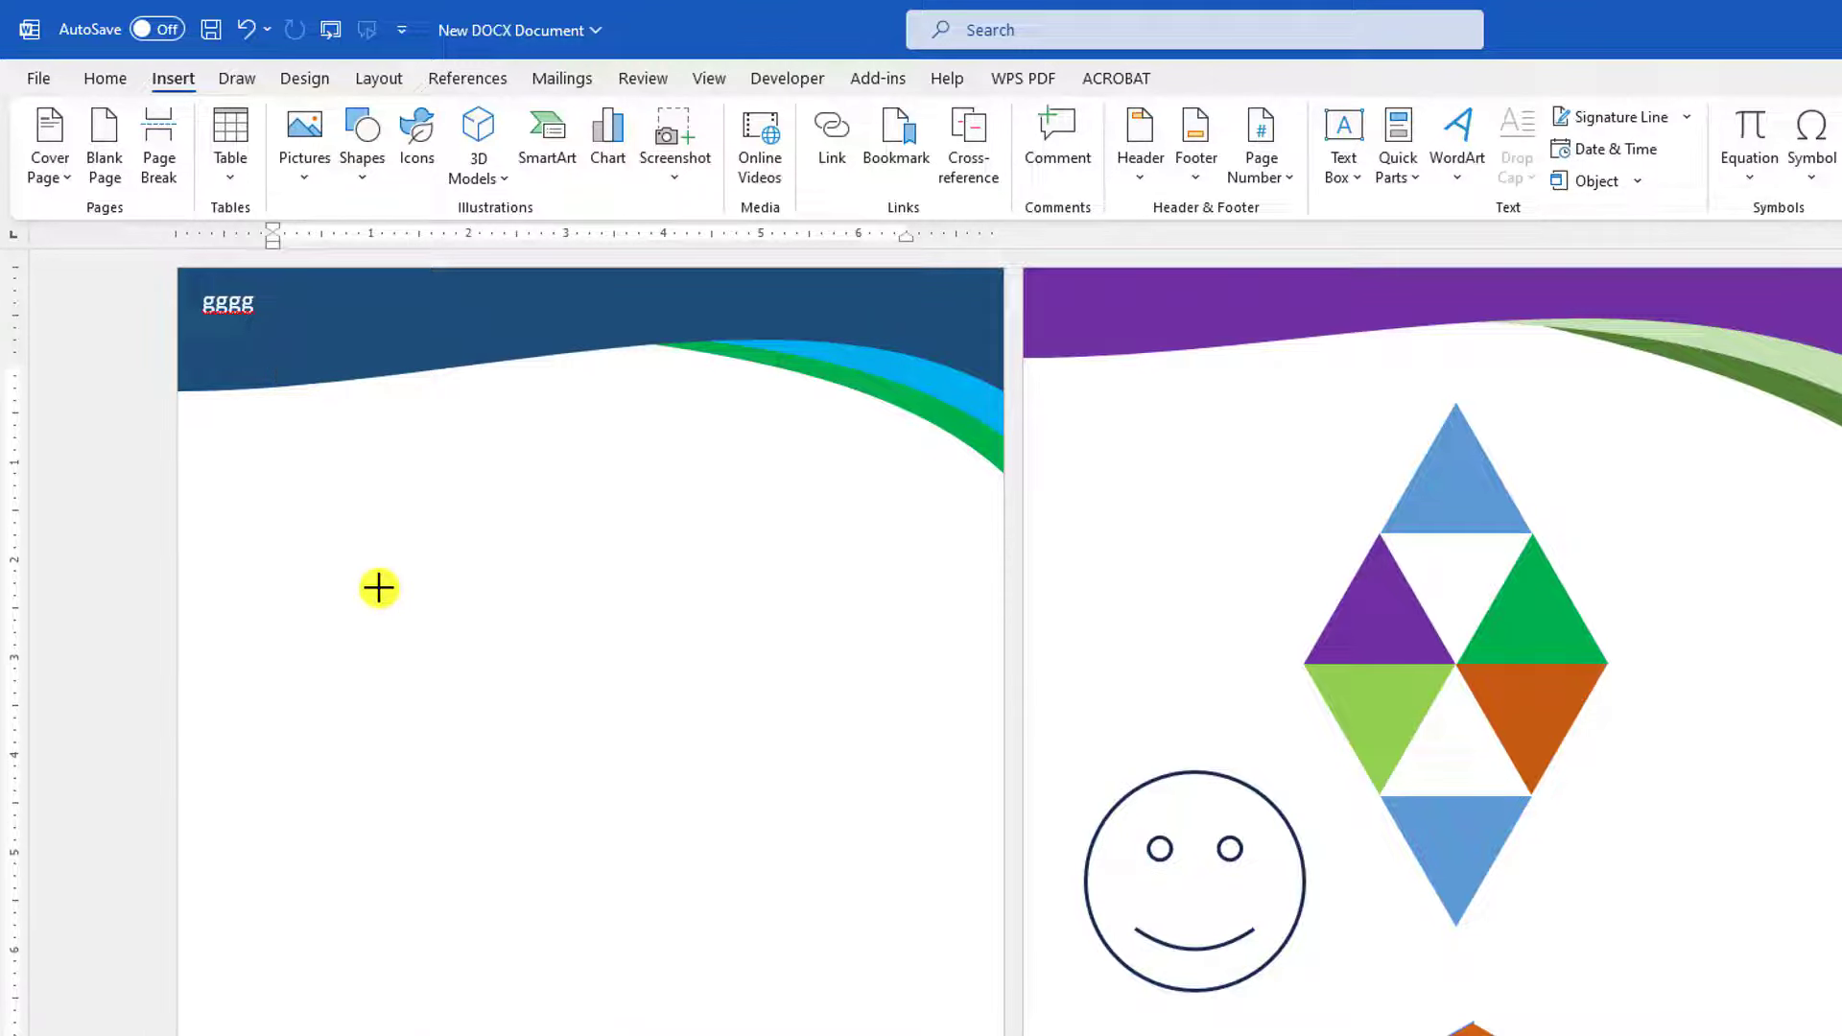
pyautogui.moveTo(349, 563); pyautogui.dragTo(522, 792)
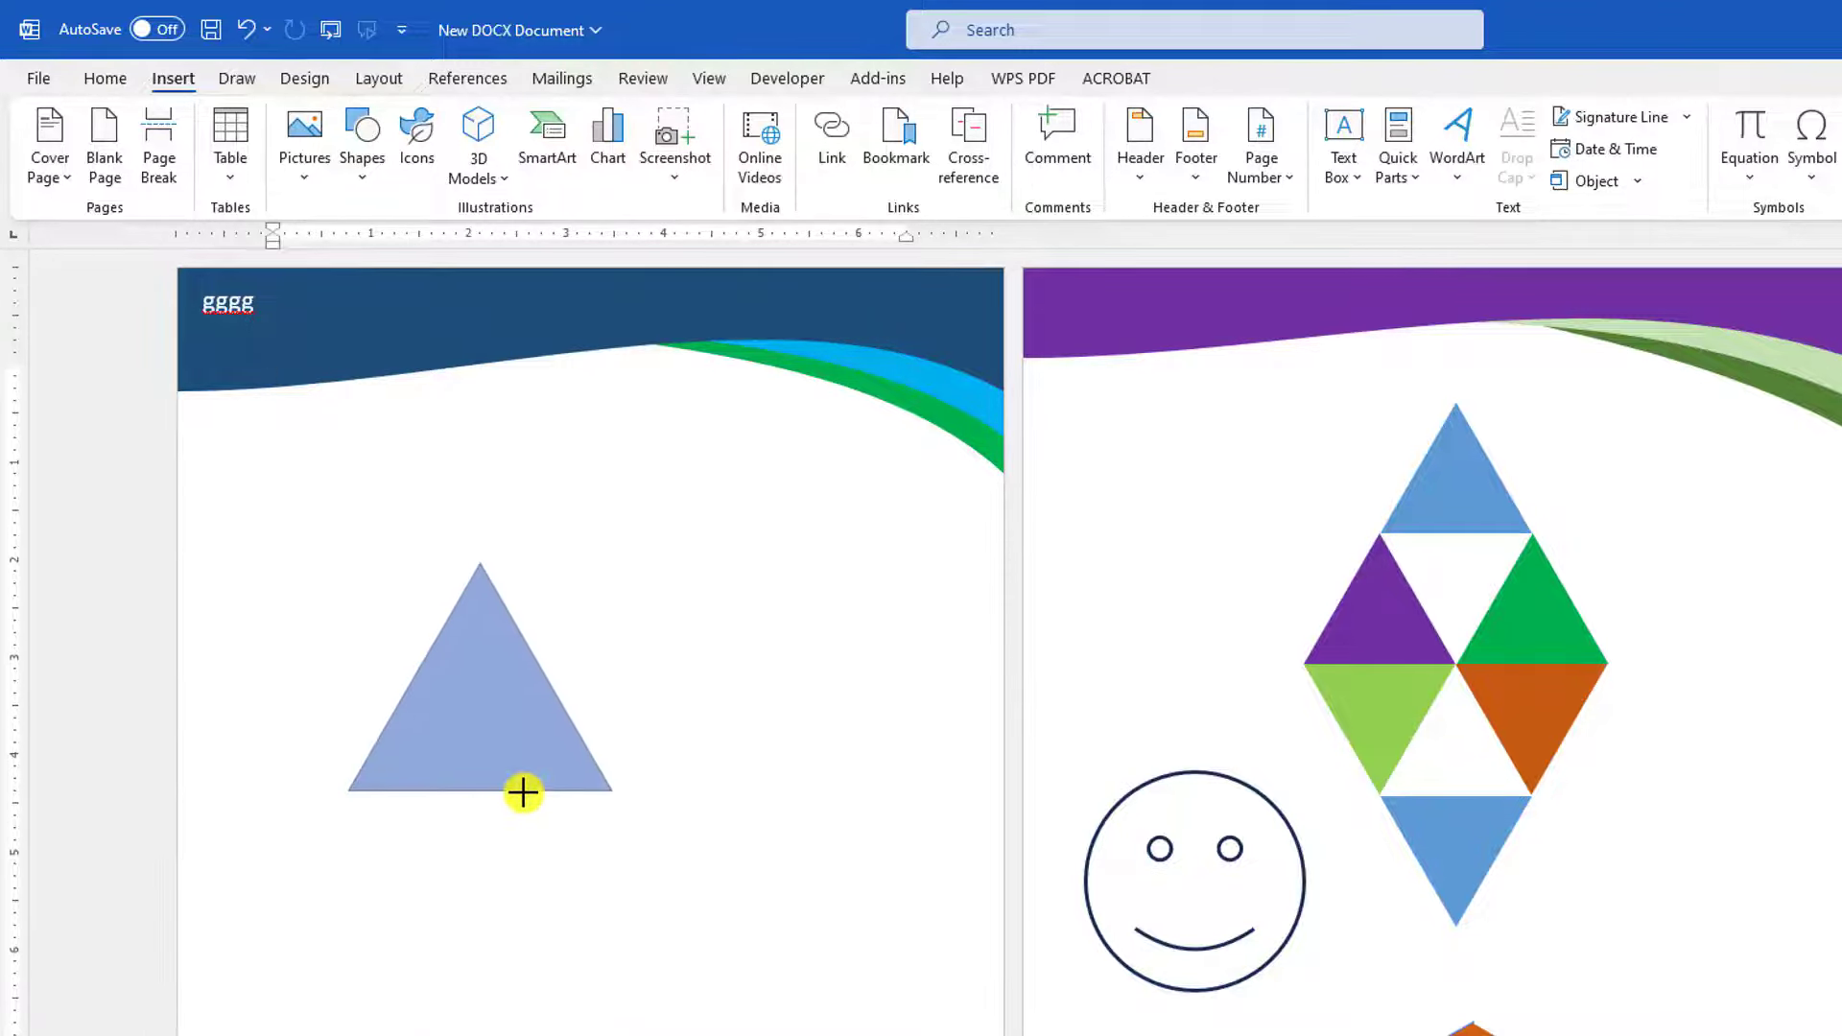
# Remove the triangle's outline and place a duplicate of it directly below, overlapping the original
pyautogui.click(936, 148)
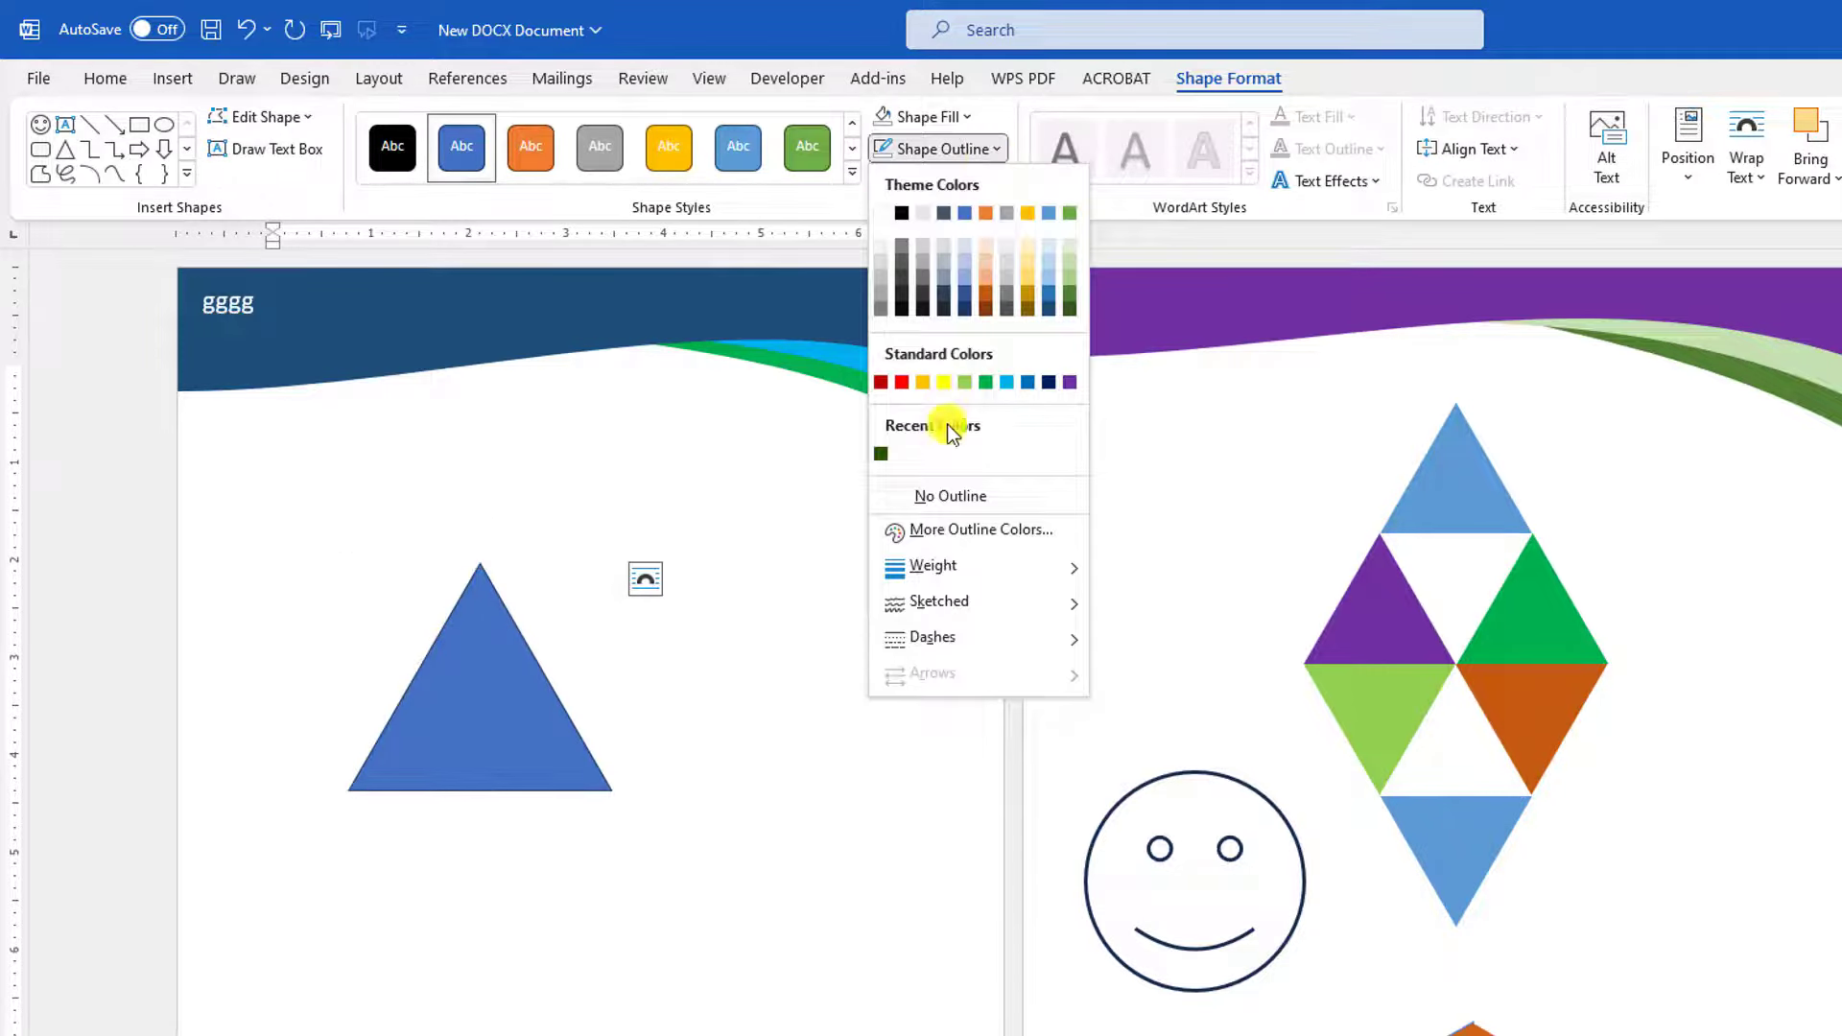
pyautogui.click(943, 495)
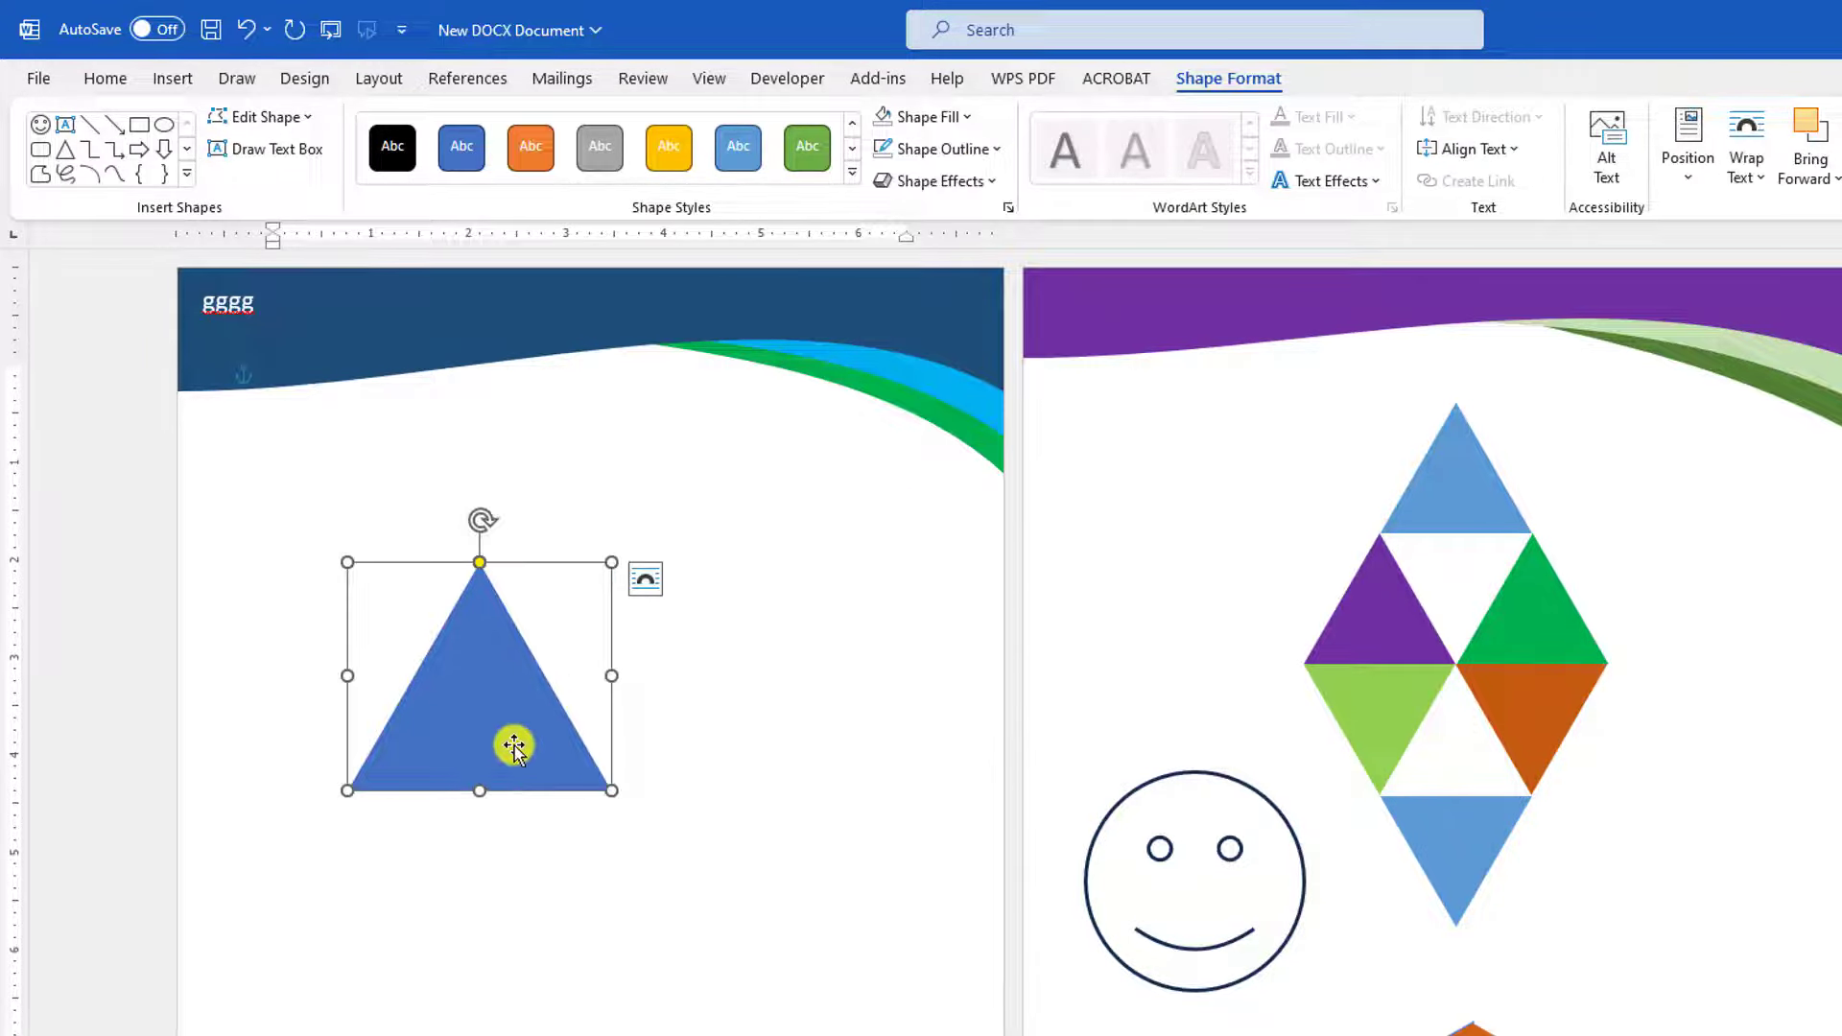
pyautogui.moveTo(514, 747); pyautogui.dragTo(482, 812)
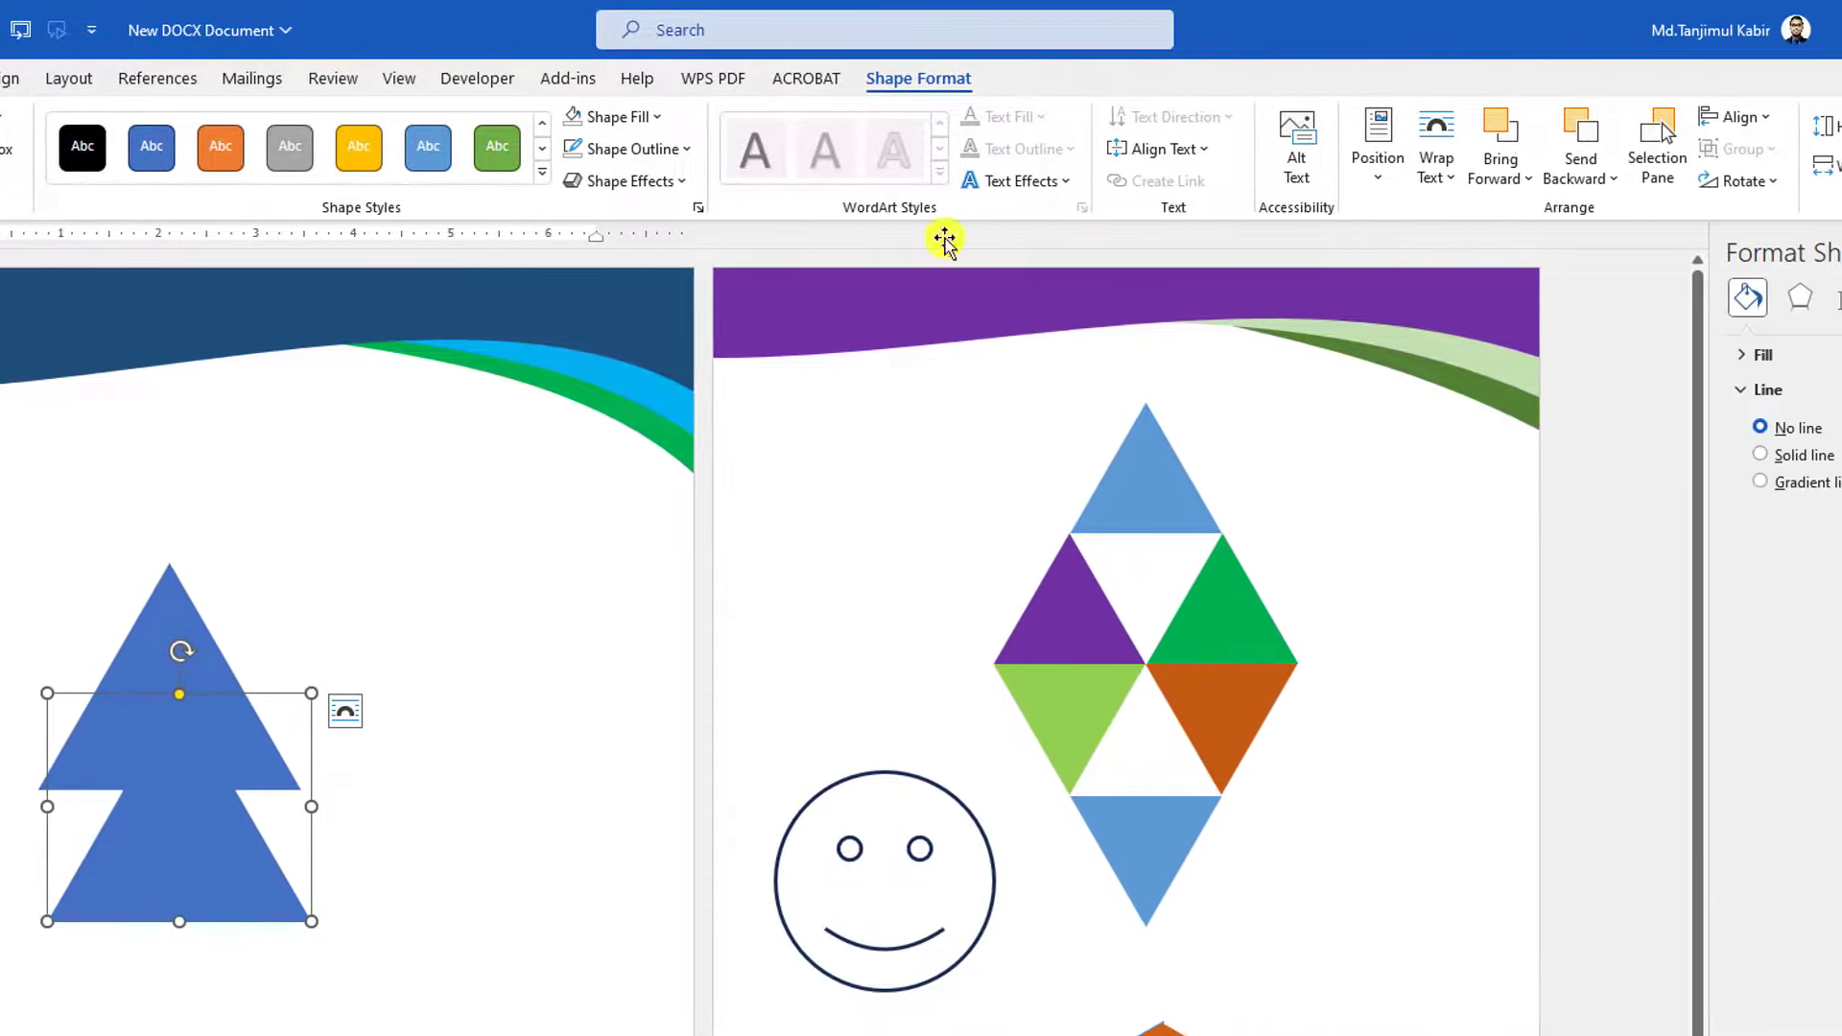
# Flip the duplicate triangle vertically and align it base to base beneath the original to form a diamond
pyautogui.click(1841, 182)
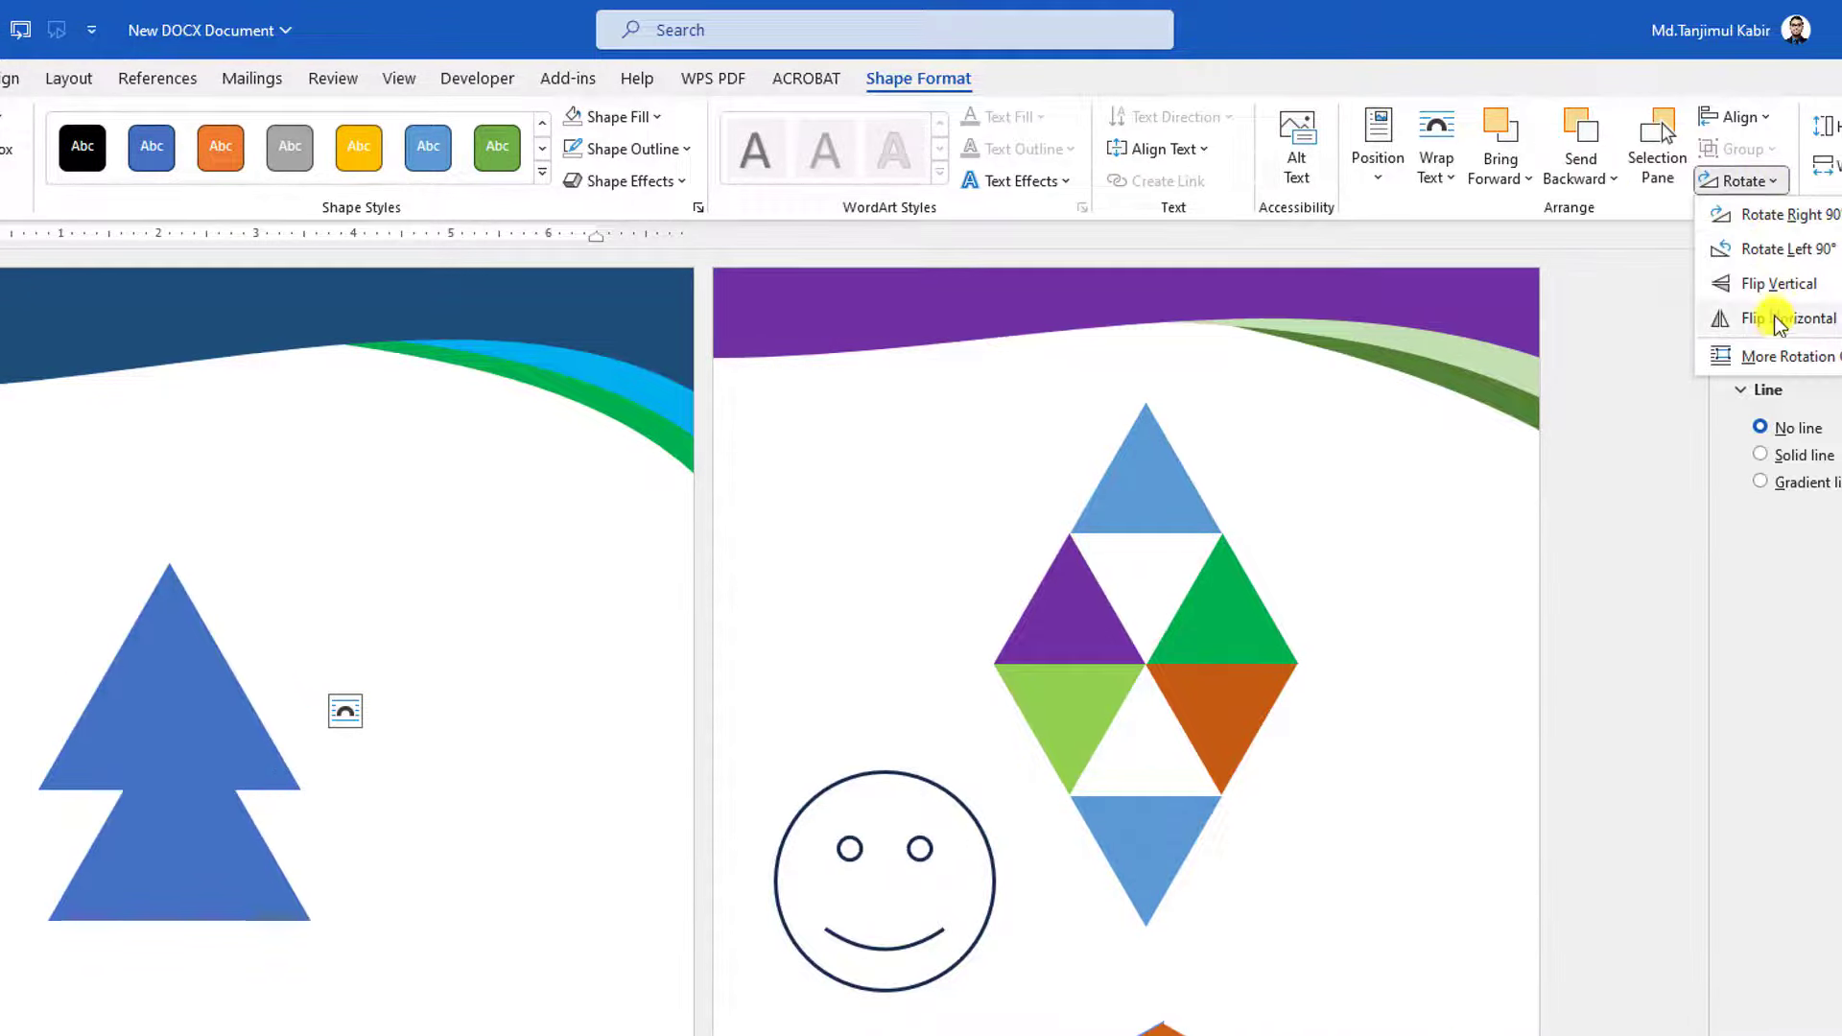
pyautogui.click(1778, 284)
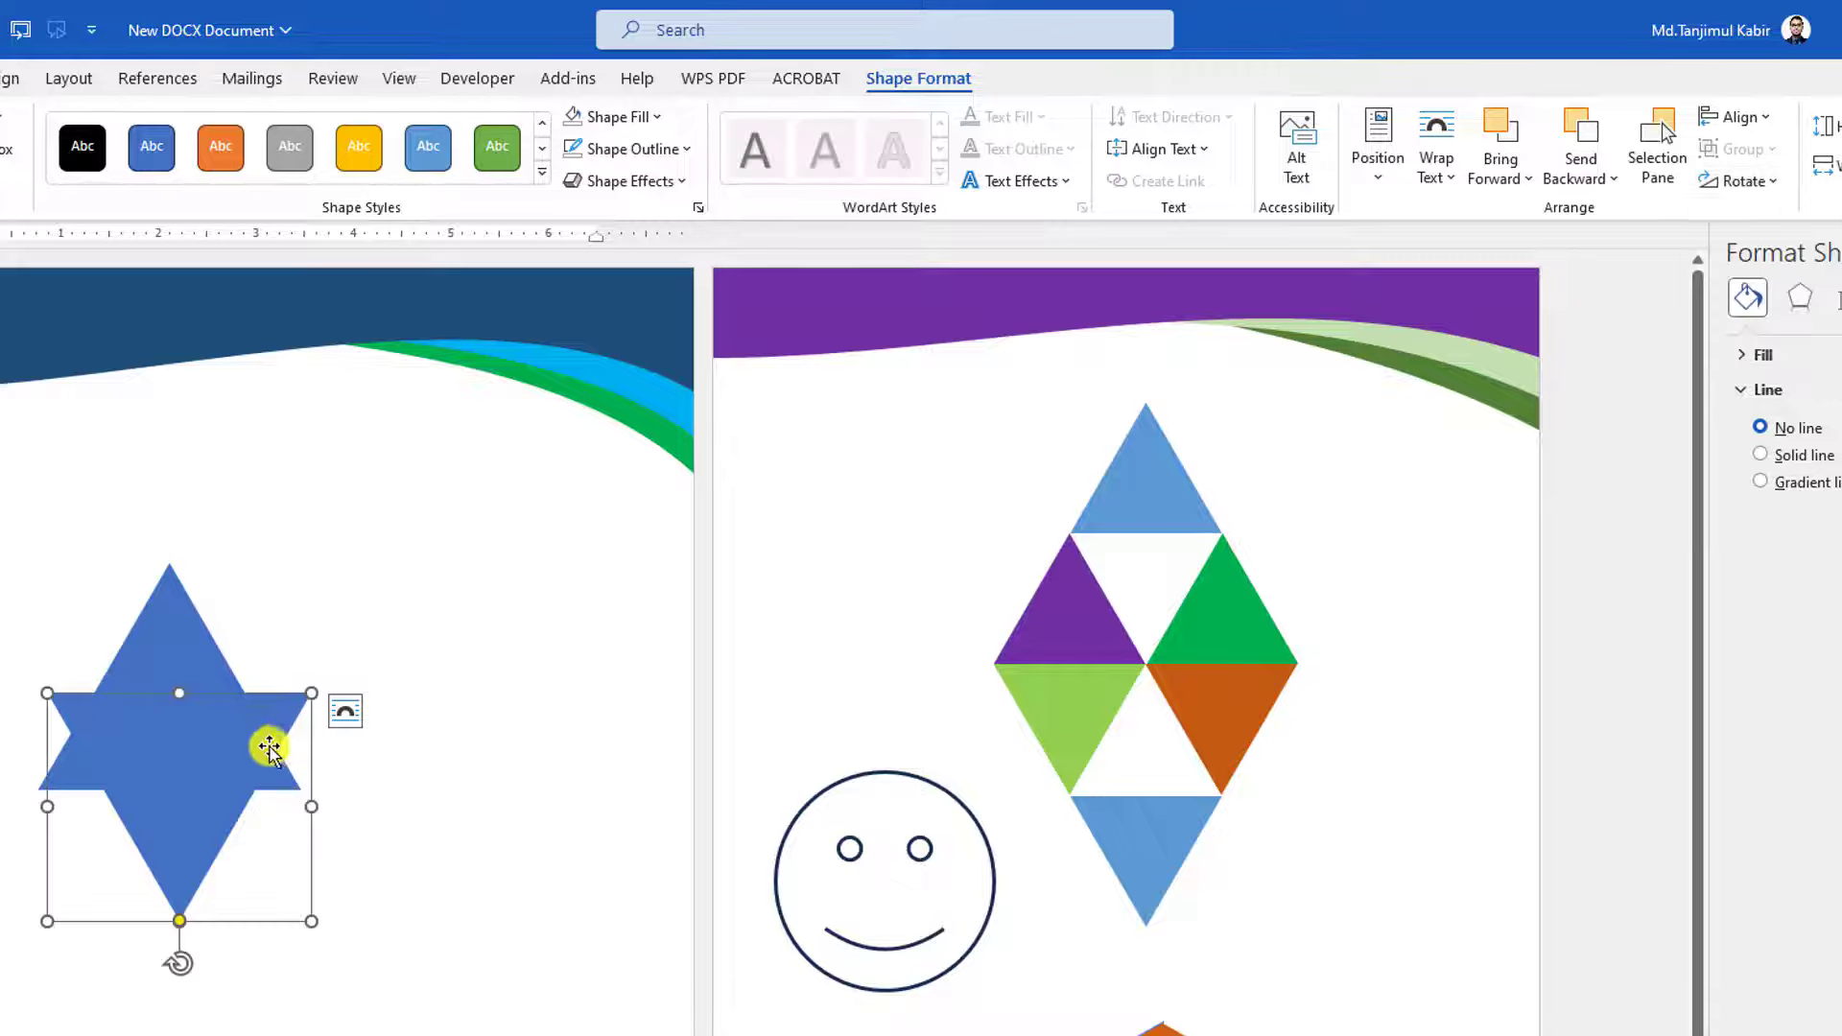
pyautogui.moveTo(268, 744); pyautogui.dragTo(198, 826)
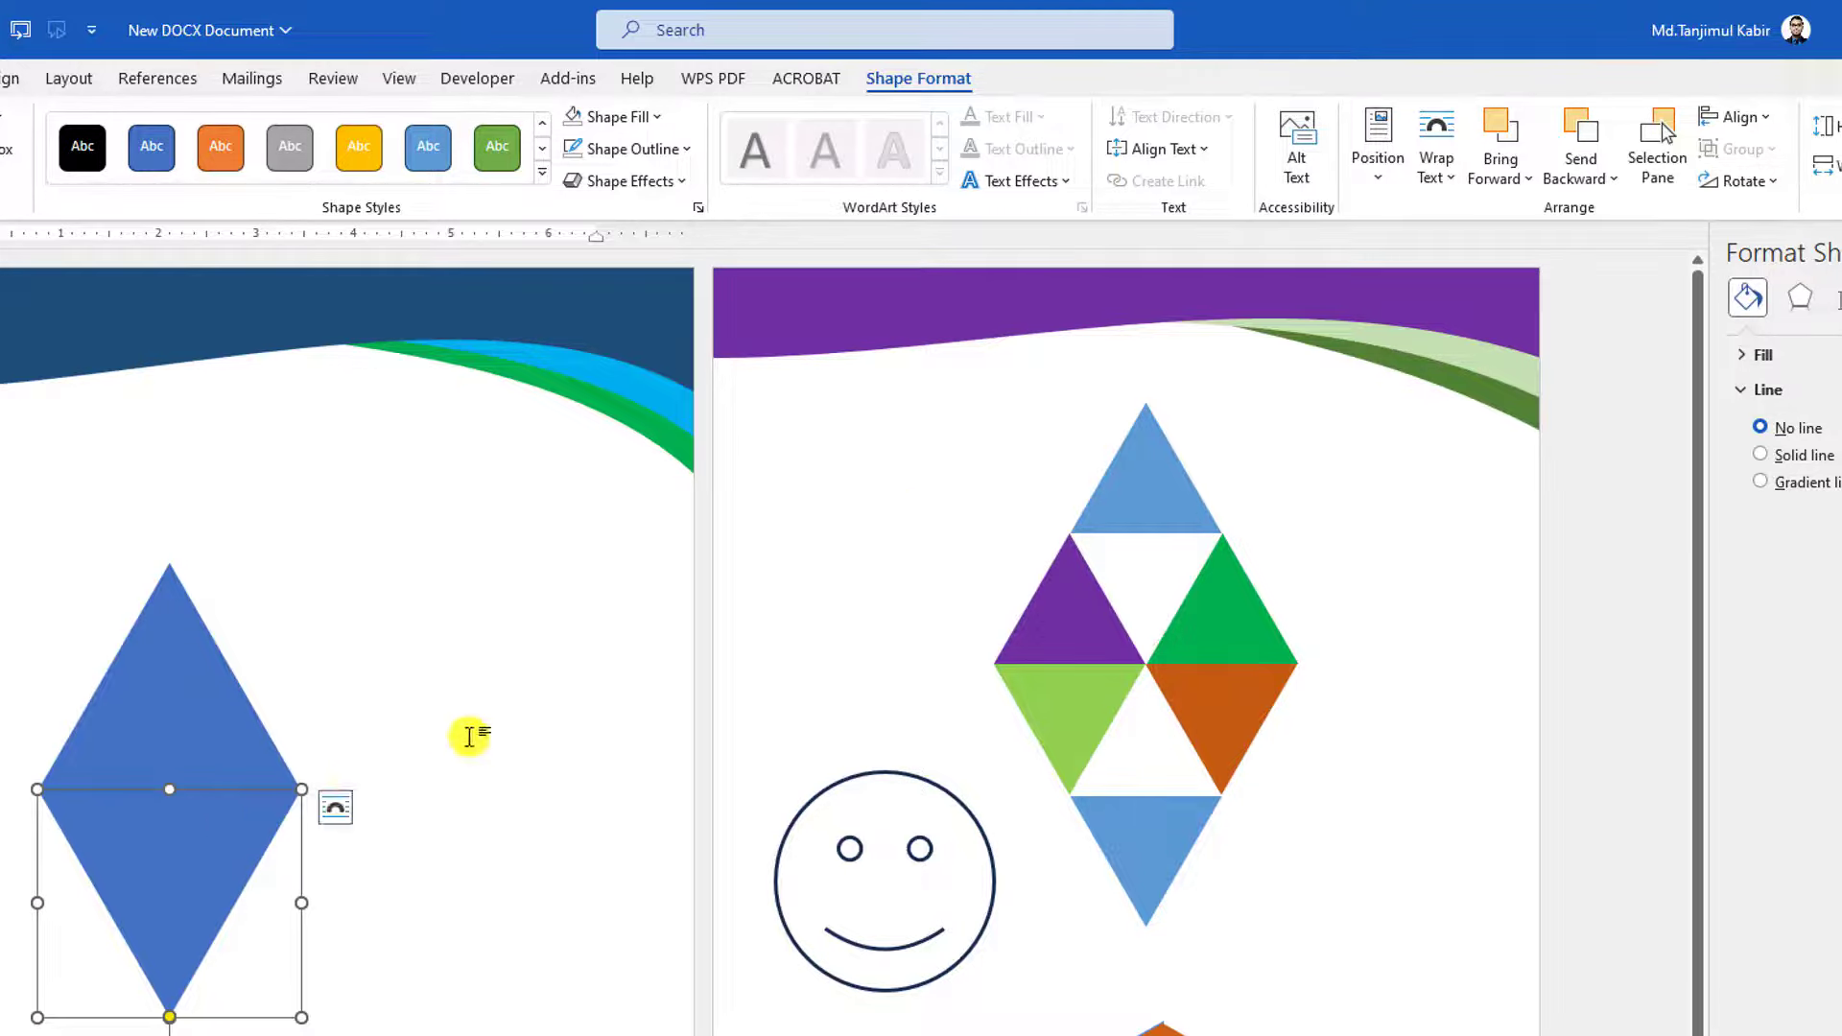
# Duplicate both triangles of the diamond together and place the copy beside it so their side corners touch
pyautogui.keyDown('ctrl'); pyautogui.click(188, 689); pyautogui.keyUp('ctrl')
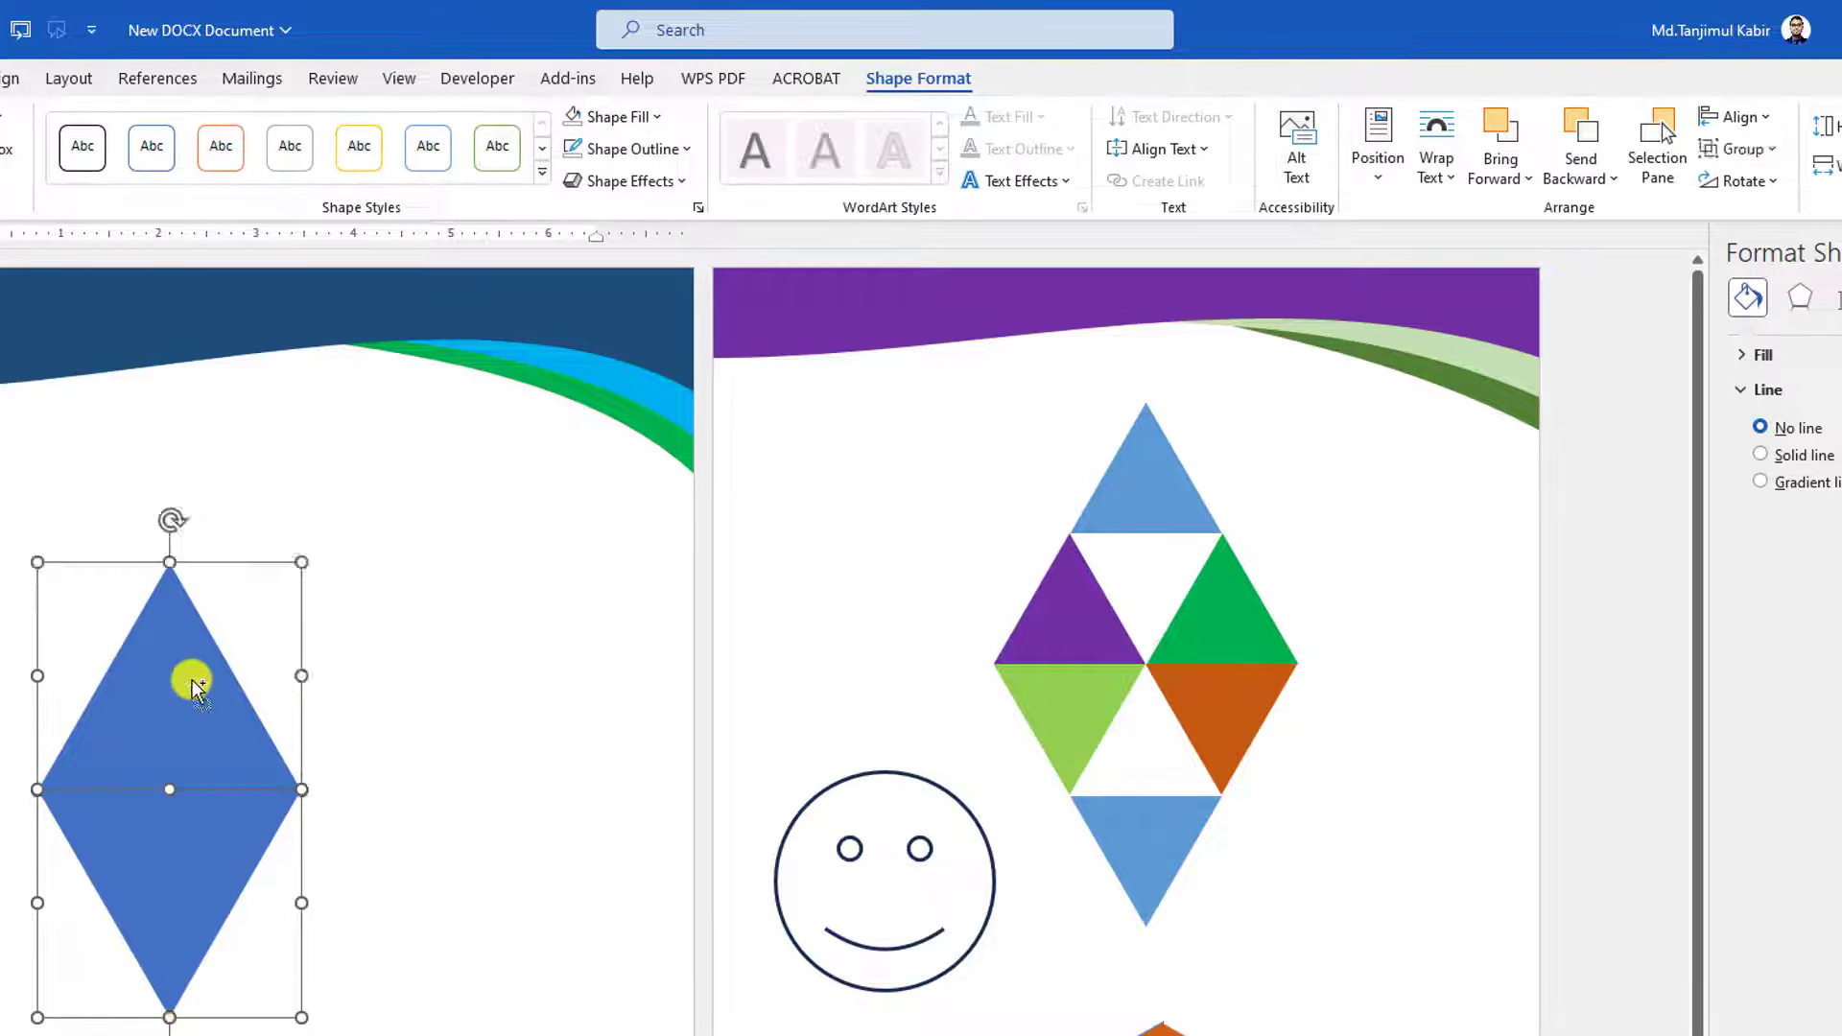
pyautogui.hotkey('ctrl', 'd')
pyautogui.moveTo(185, 698); pyautogui.dragTo(439, 682)
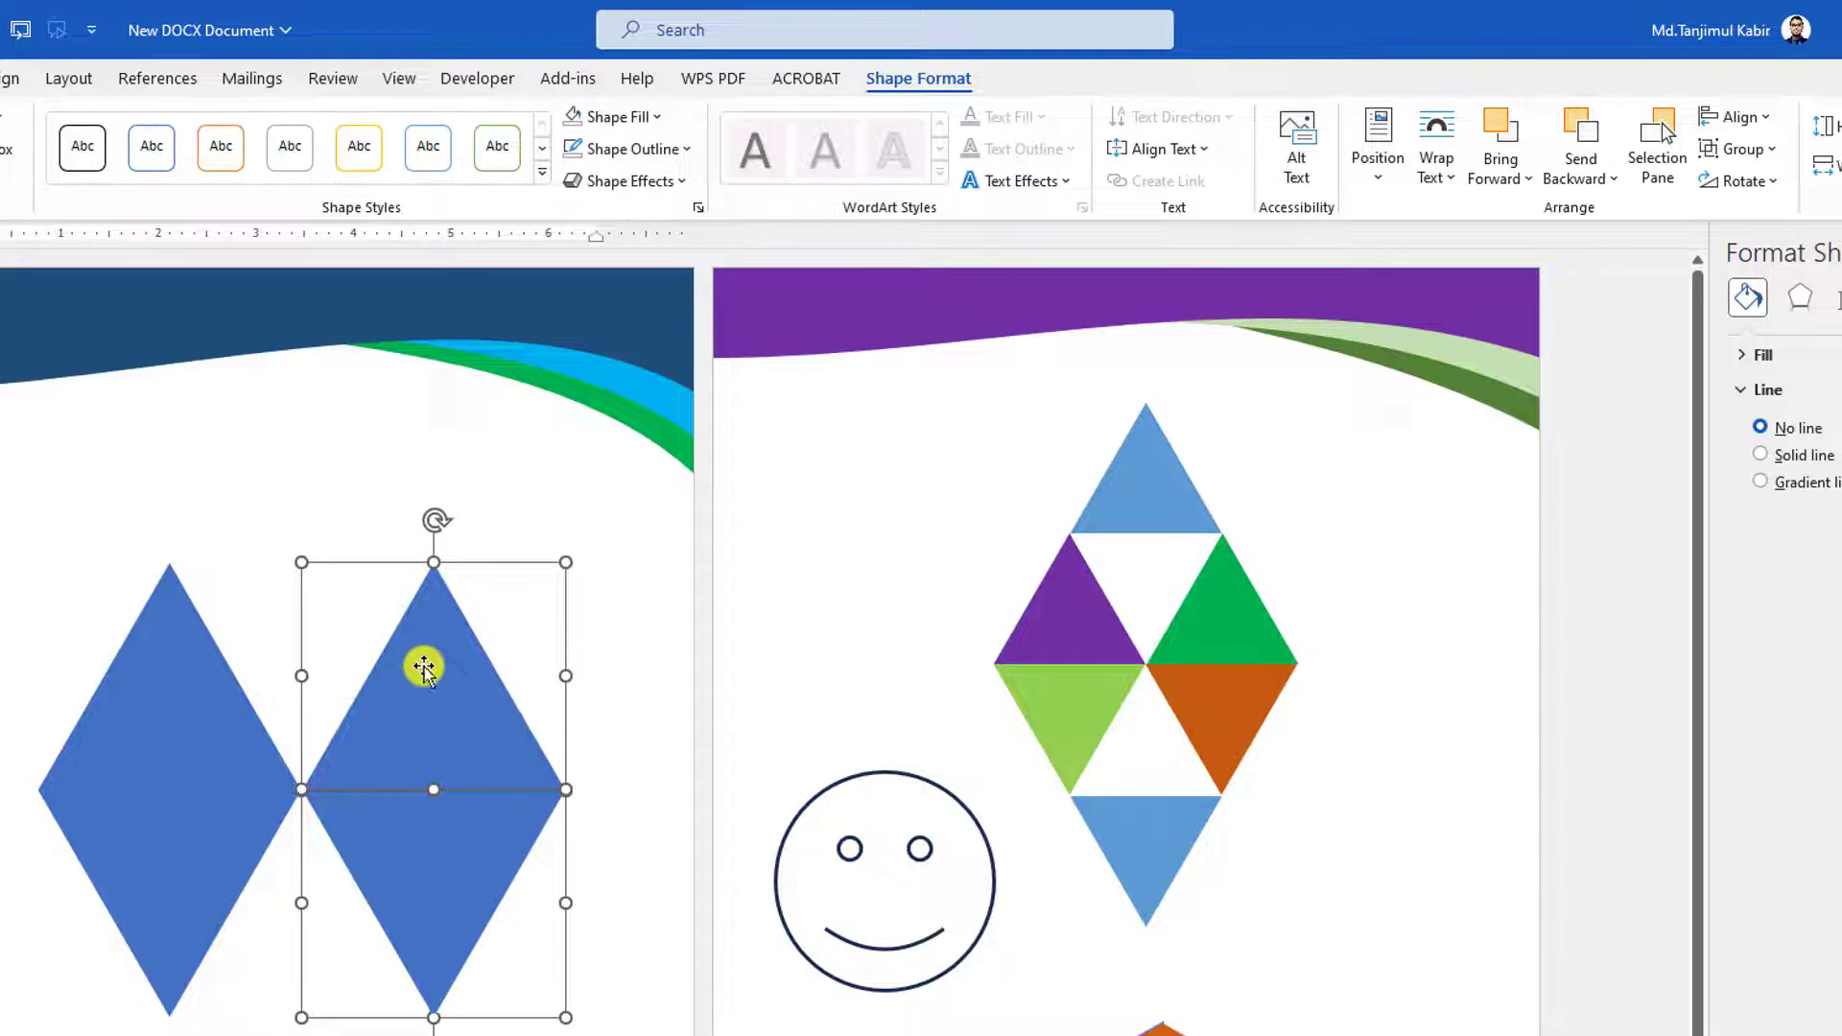
# Duplicate the triangle pair again, placing the upright triangle centered above the two diamonds and the inverted one centered below them
pyautogui.hotkey('ctrl', 'd')
pyautogui.moveTo(465, 730); pyautogui.dragTo(292, 475)
pyautogui.moveTo(547, 913); pyautogui.dragTo(341, 1007)
pyautogui.scroll(-1, 349, 982)
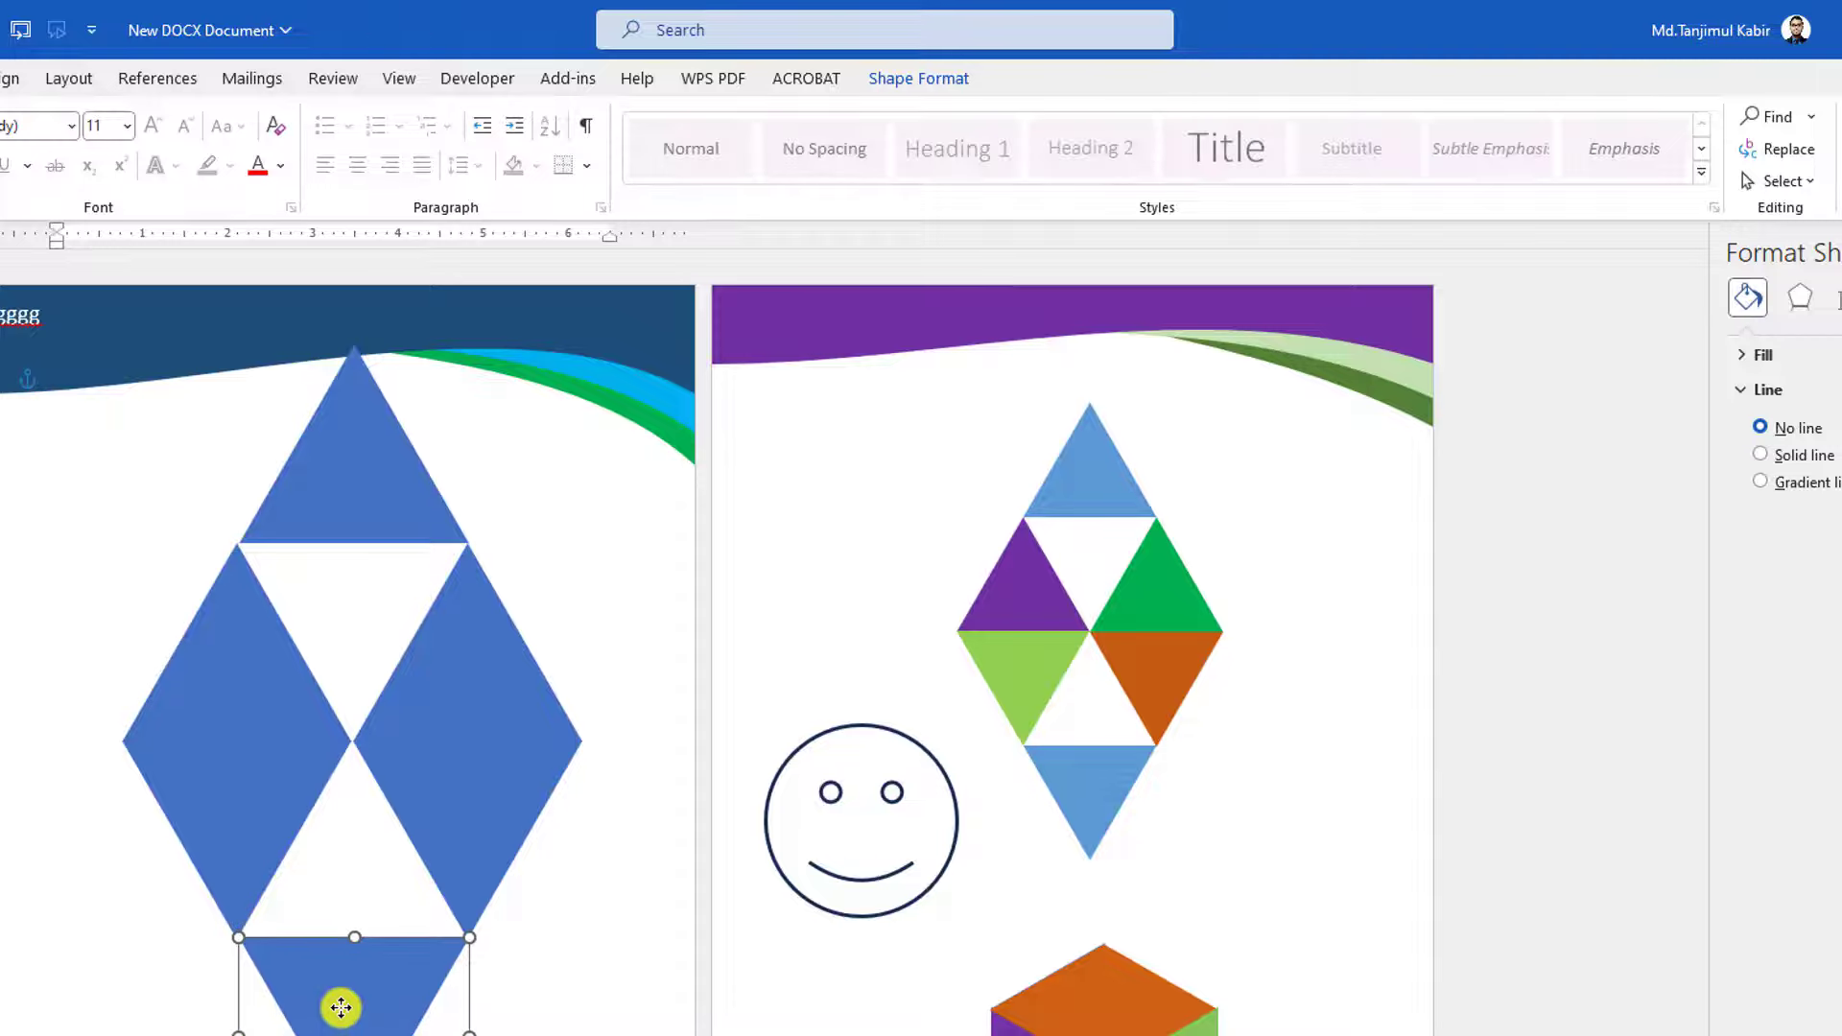
# Fill the lower triangle of the left diamond and the upper triangle of the right diamond with light green
pyautogui.click(266, 744)
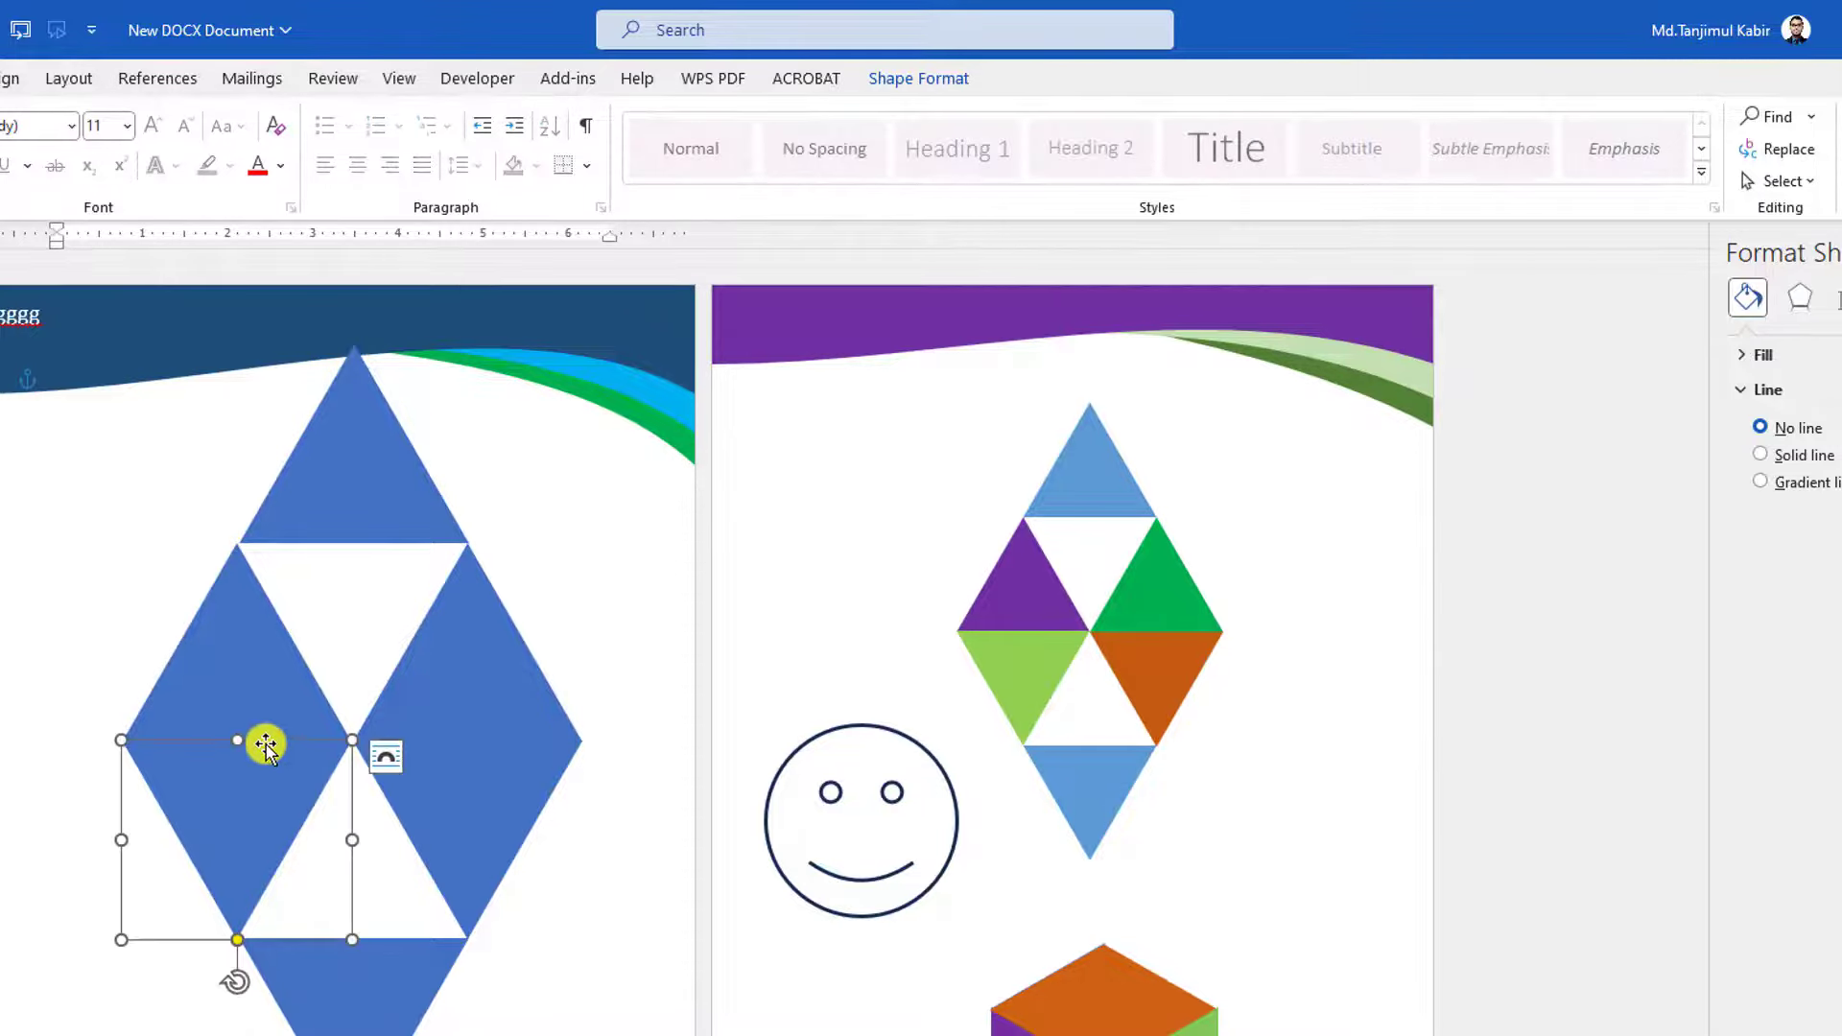
pyautogui.keyDown('shift'); pyautogui.click(481, 667); pyautogui.keyUp('shift')
pyautogui.click(945, 78)
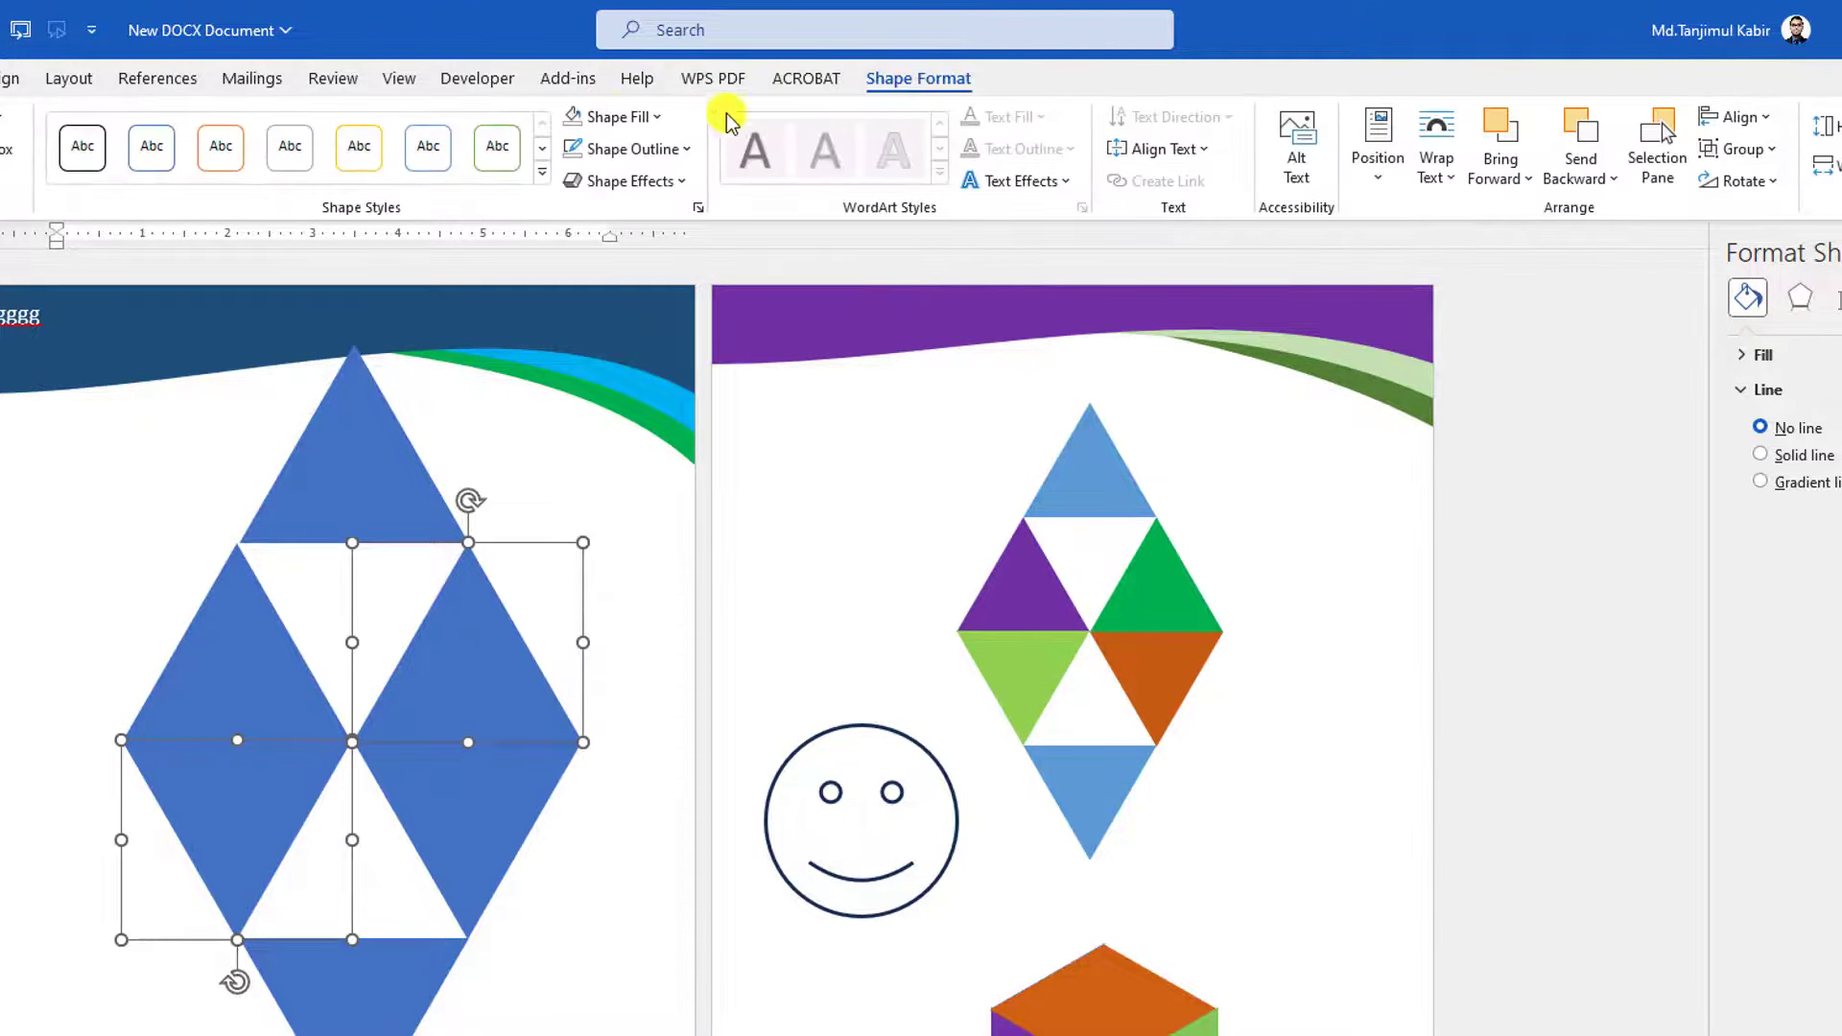
pyautogui.click(617, 116)
pyautogui.click(660, 350)
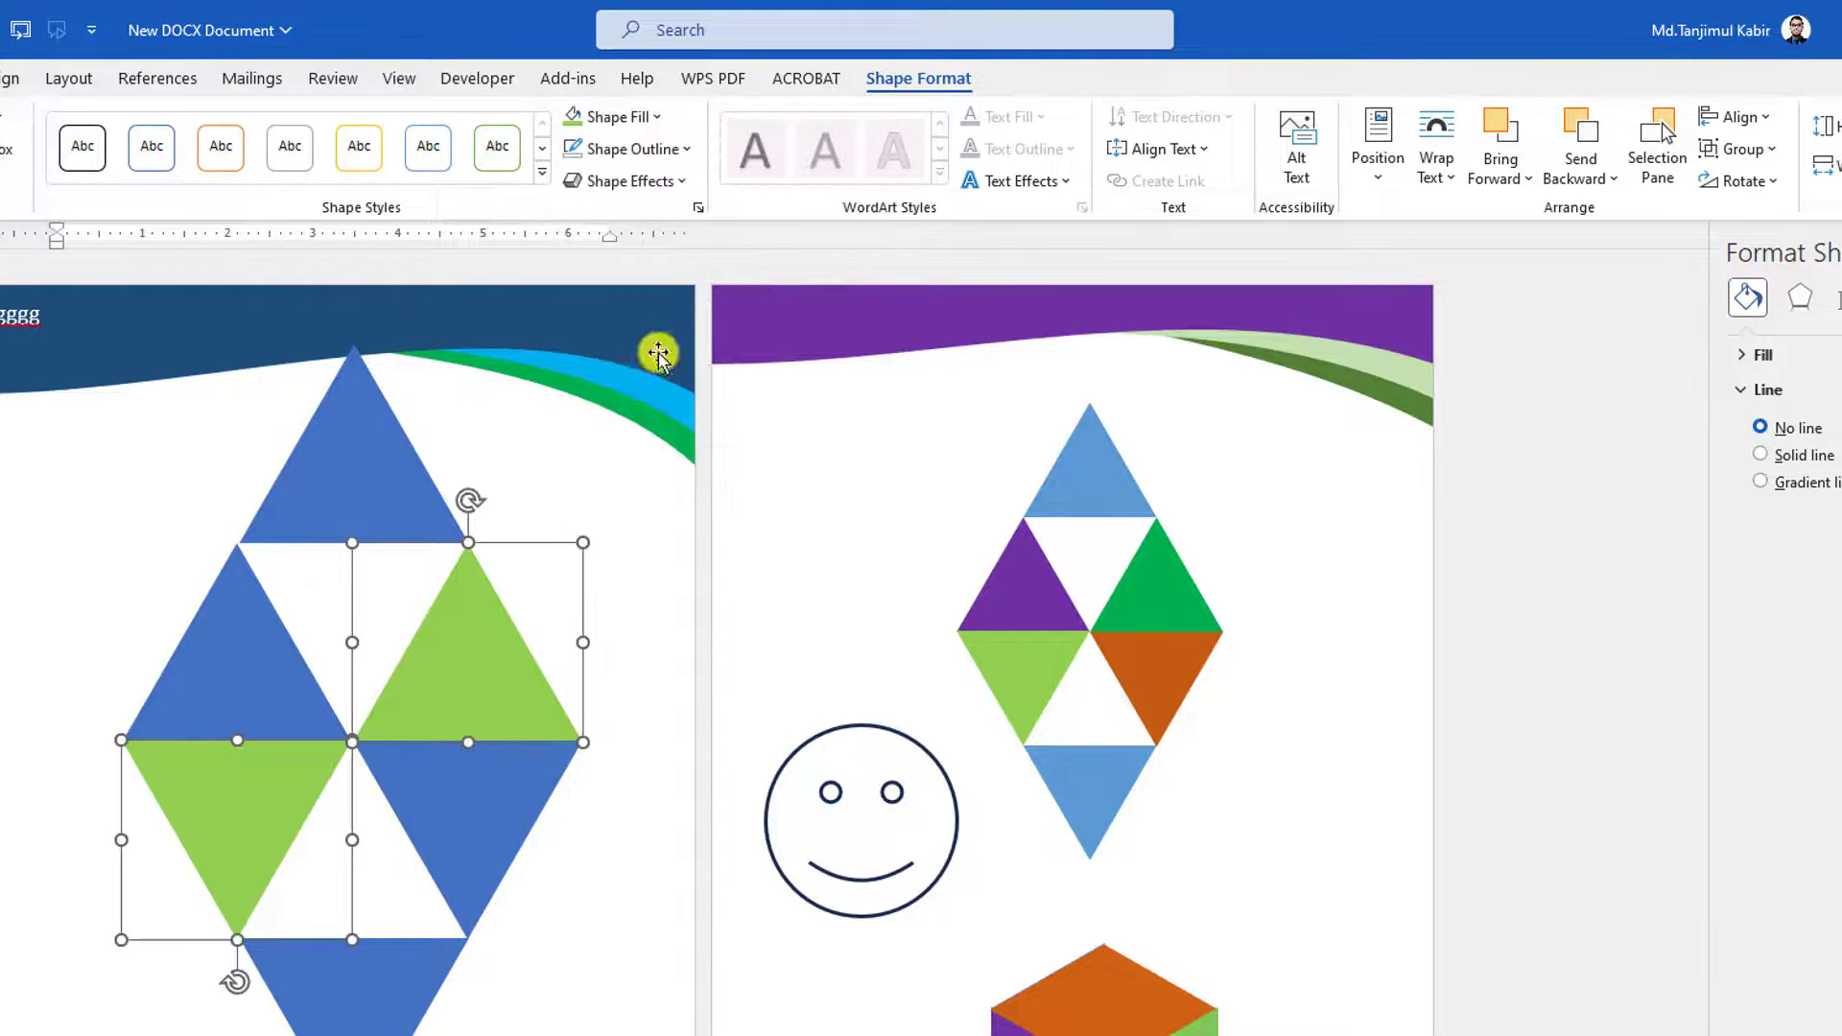
# Fill the topmost and bottommost triangles of the design with purple
pyautogui.click(321, 481)
pyautogui.keyDown('shift'); pyautogui.click(358, 962); pyautogui.keyUp('shift')
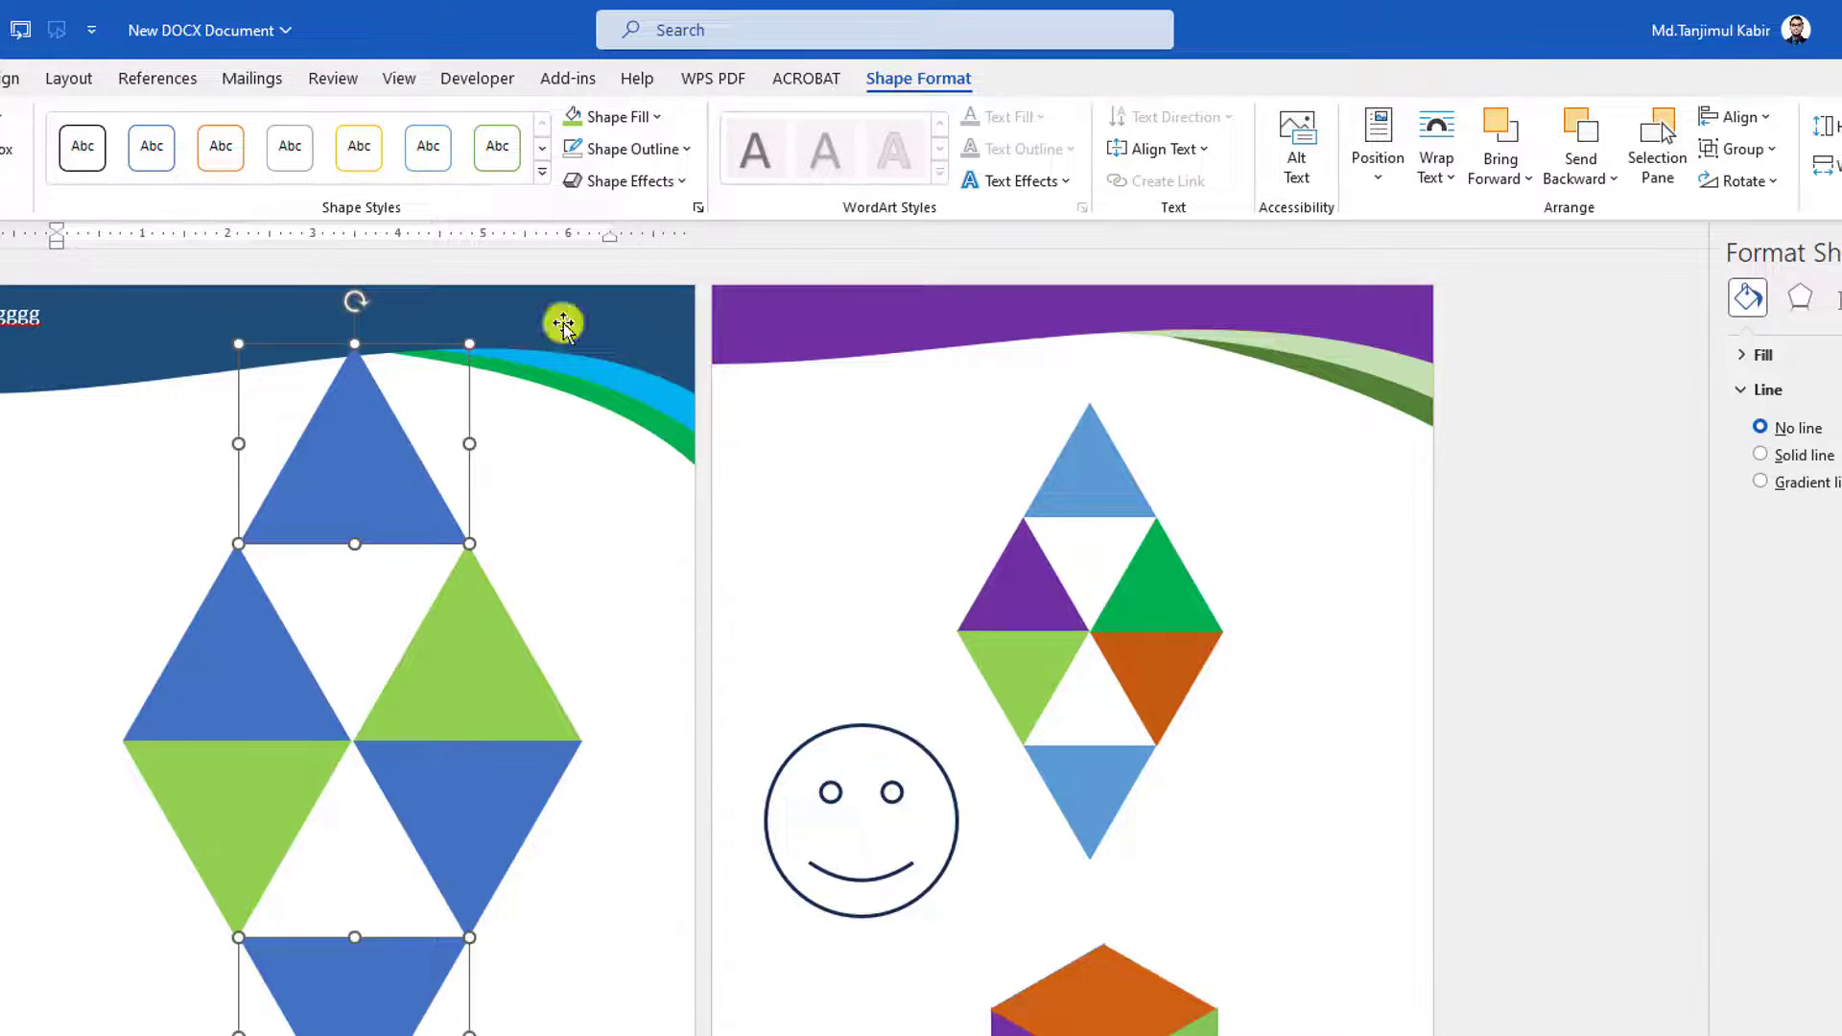
pyautogui.click(657, 116)
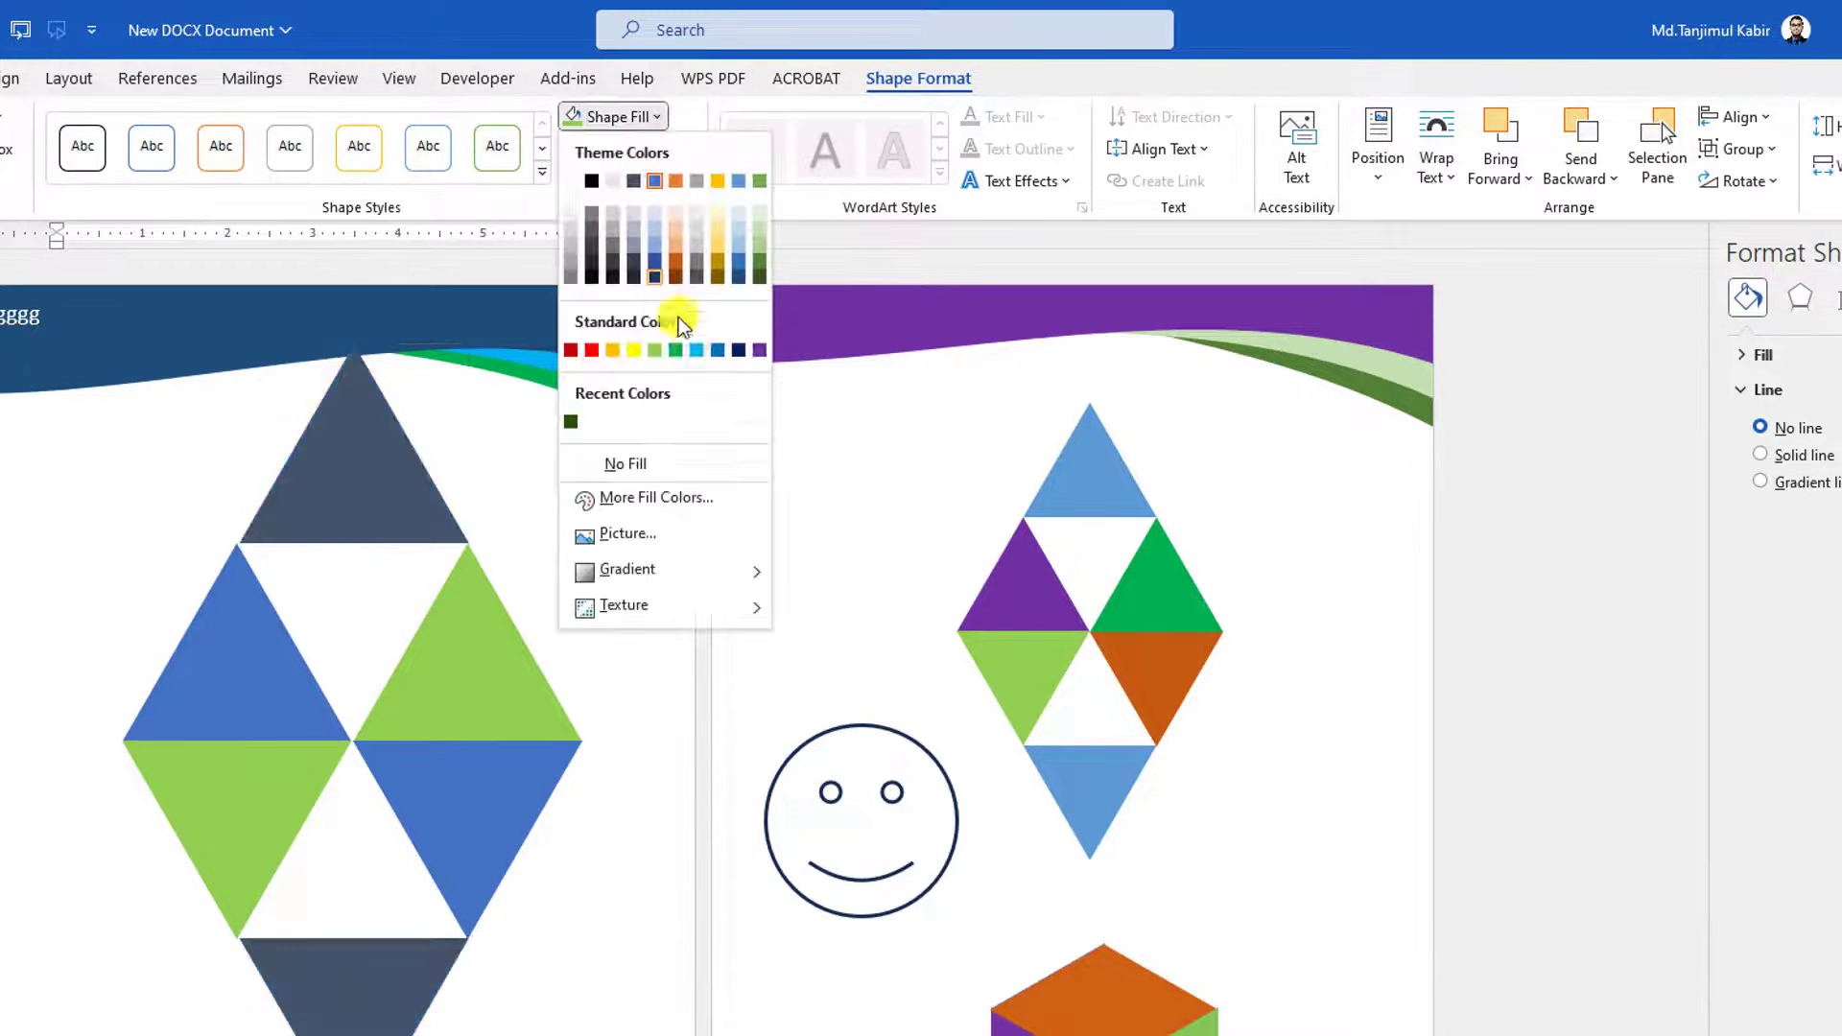
pyautogui.click(760, 350)
# Fill the two remaining blue triangles, upper left and lower right, with yellow
pyautogui.click(470, 815)
pyautogui.keyDown('shift'); pyautogui.click(271, 591); pyautogui.keyUp('shift')
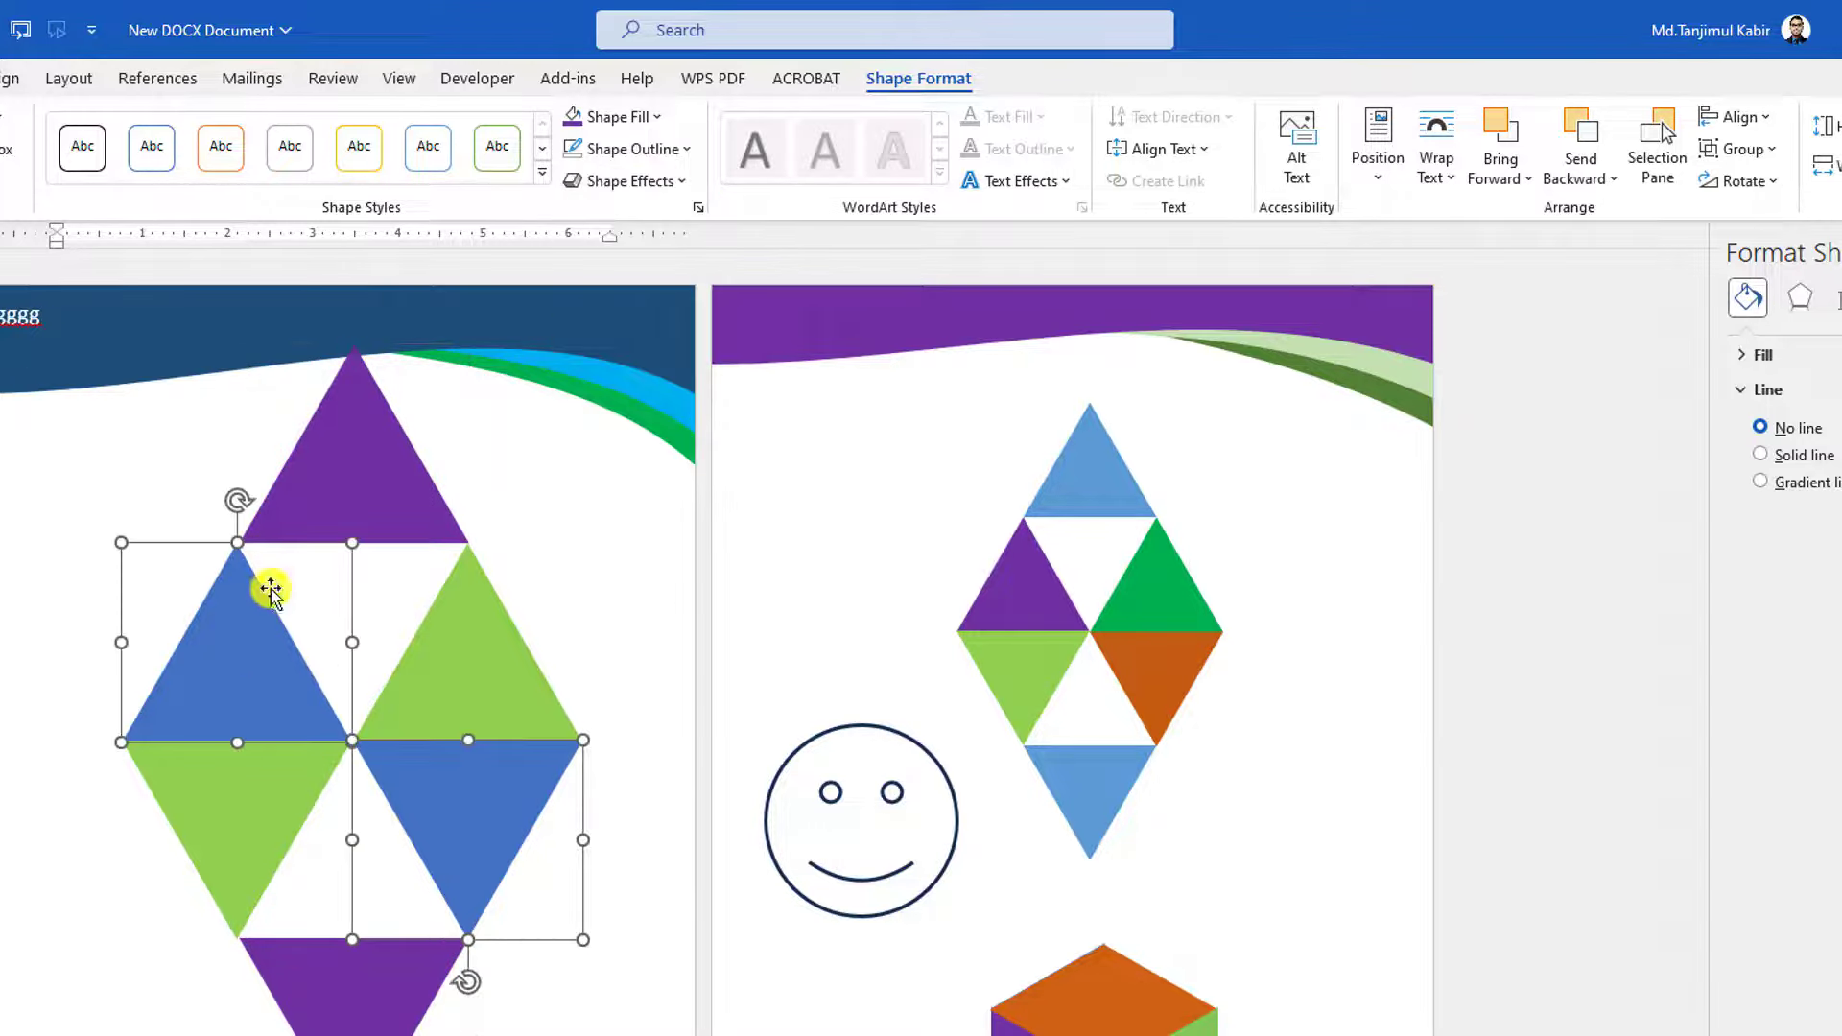
pyautogui.click(656, 116)
pyautogui.click(639, 350)
pyautogui.click(580, 493)
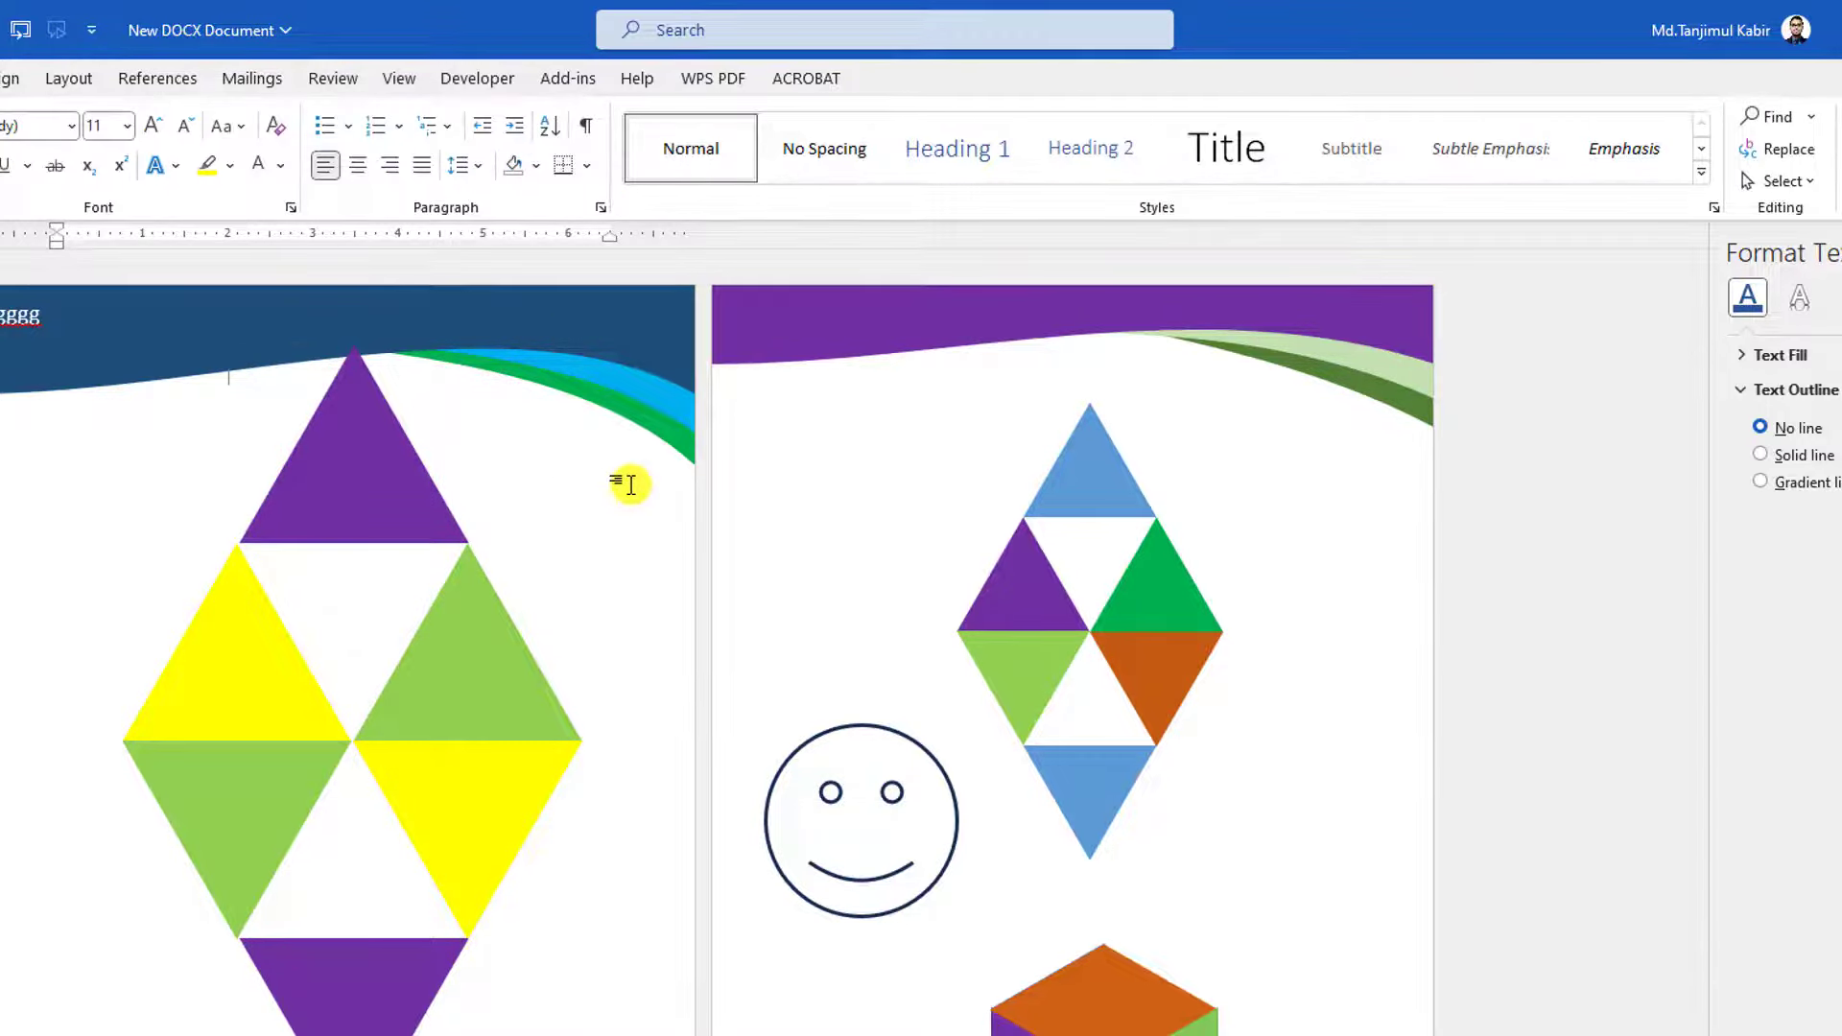
# Delete all six triangles of the design from the first page
pyautogui.click(431, 995)
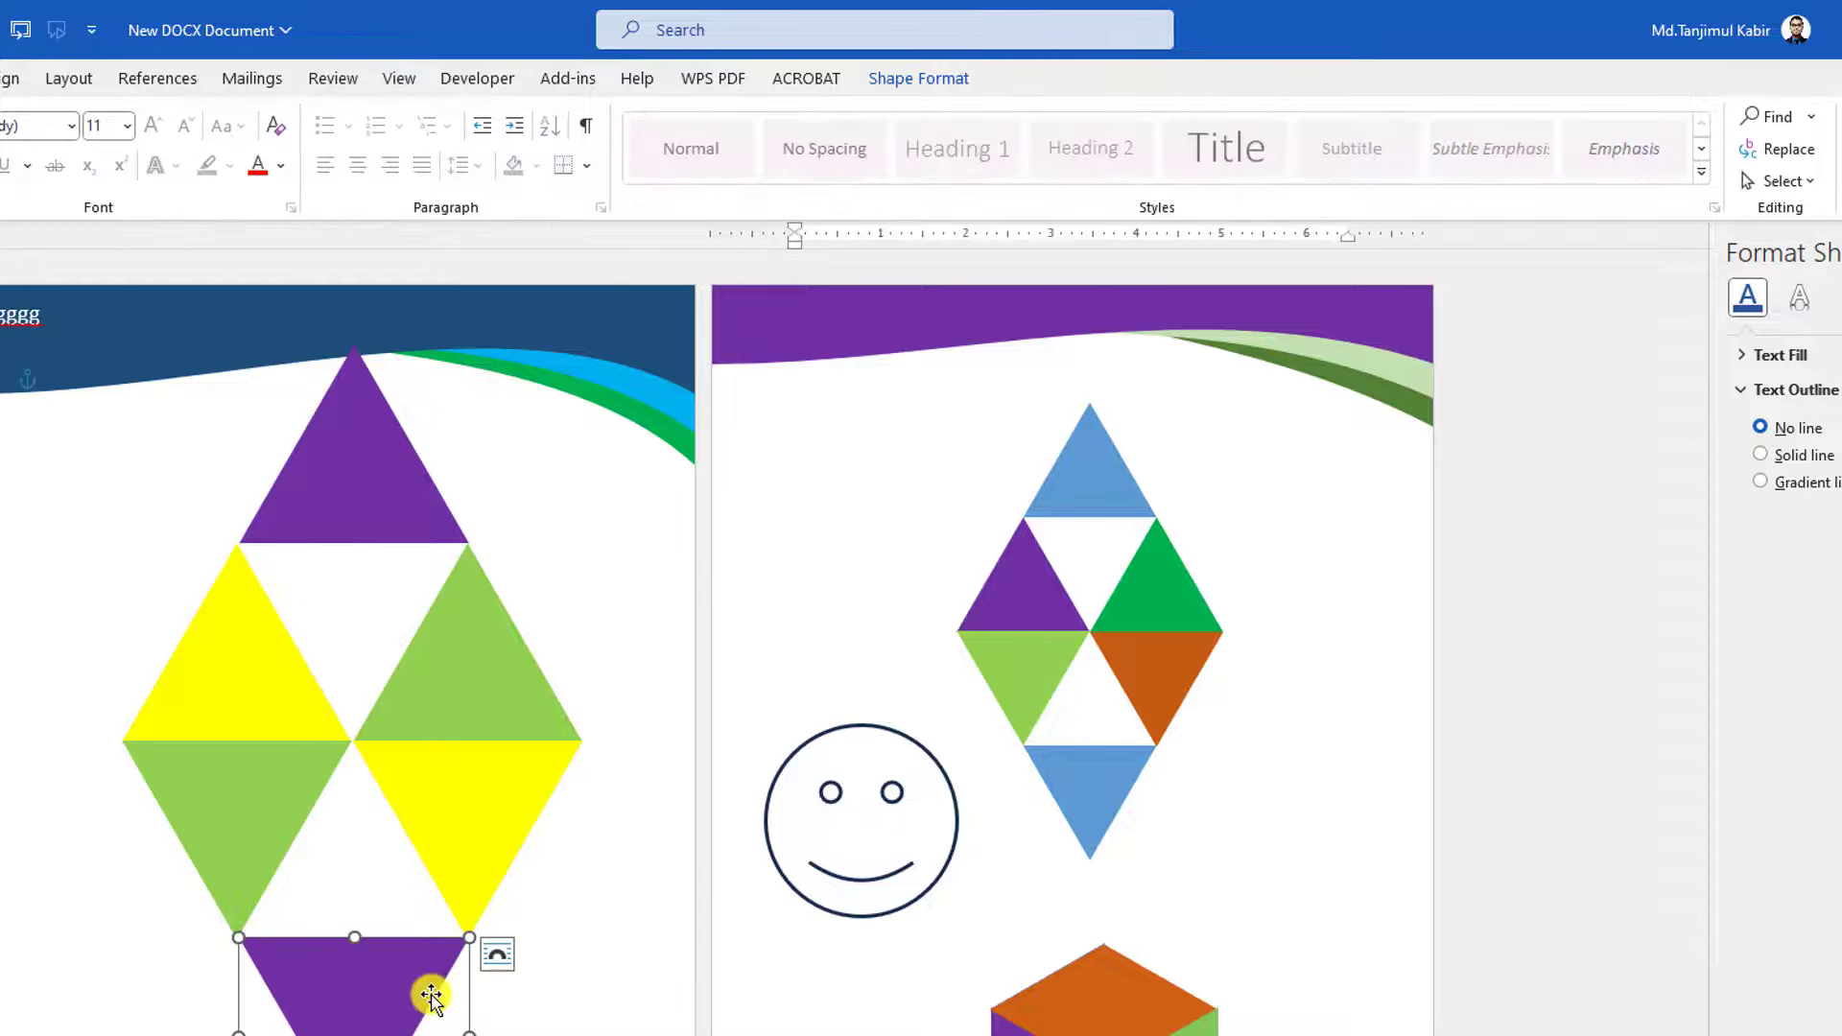
pyautogui.keyDown('shift'); pyautogui.click(254, 804); pyautogui.keyUp('shift')
pyautogui.keyDown('shift'); pyautogui.click(245, 693); pyautogui.keyUp('shift')
pyautogui.keyDown('shift'); pyautogui.click(337, 468); pyautogui.keyUp('shift')
pyautogui.keyDown('shift'); pyautogui.click(453, 689); pyautogui.keyUp('shift')
pyautogui.keyDown('shift'); pyautogui.click(472, 820); pyautogui.keyUp('shift')
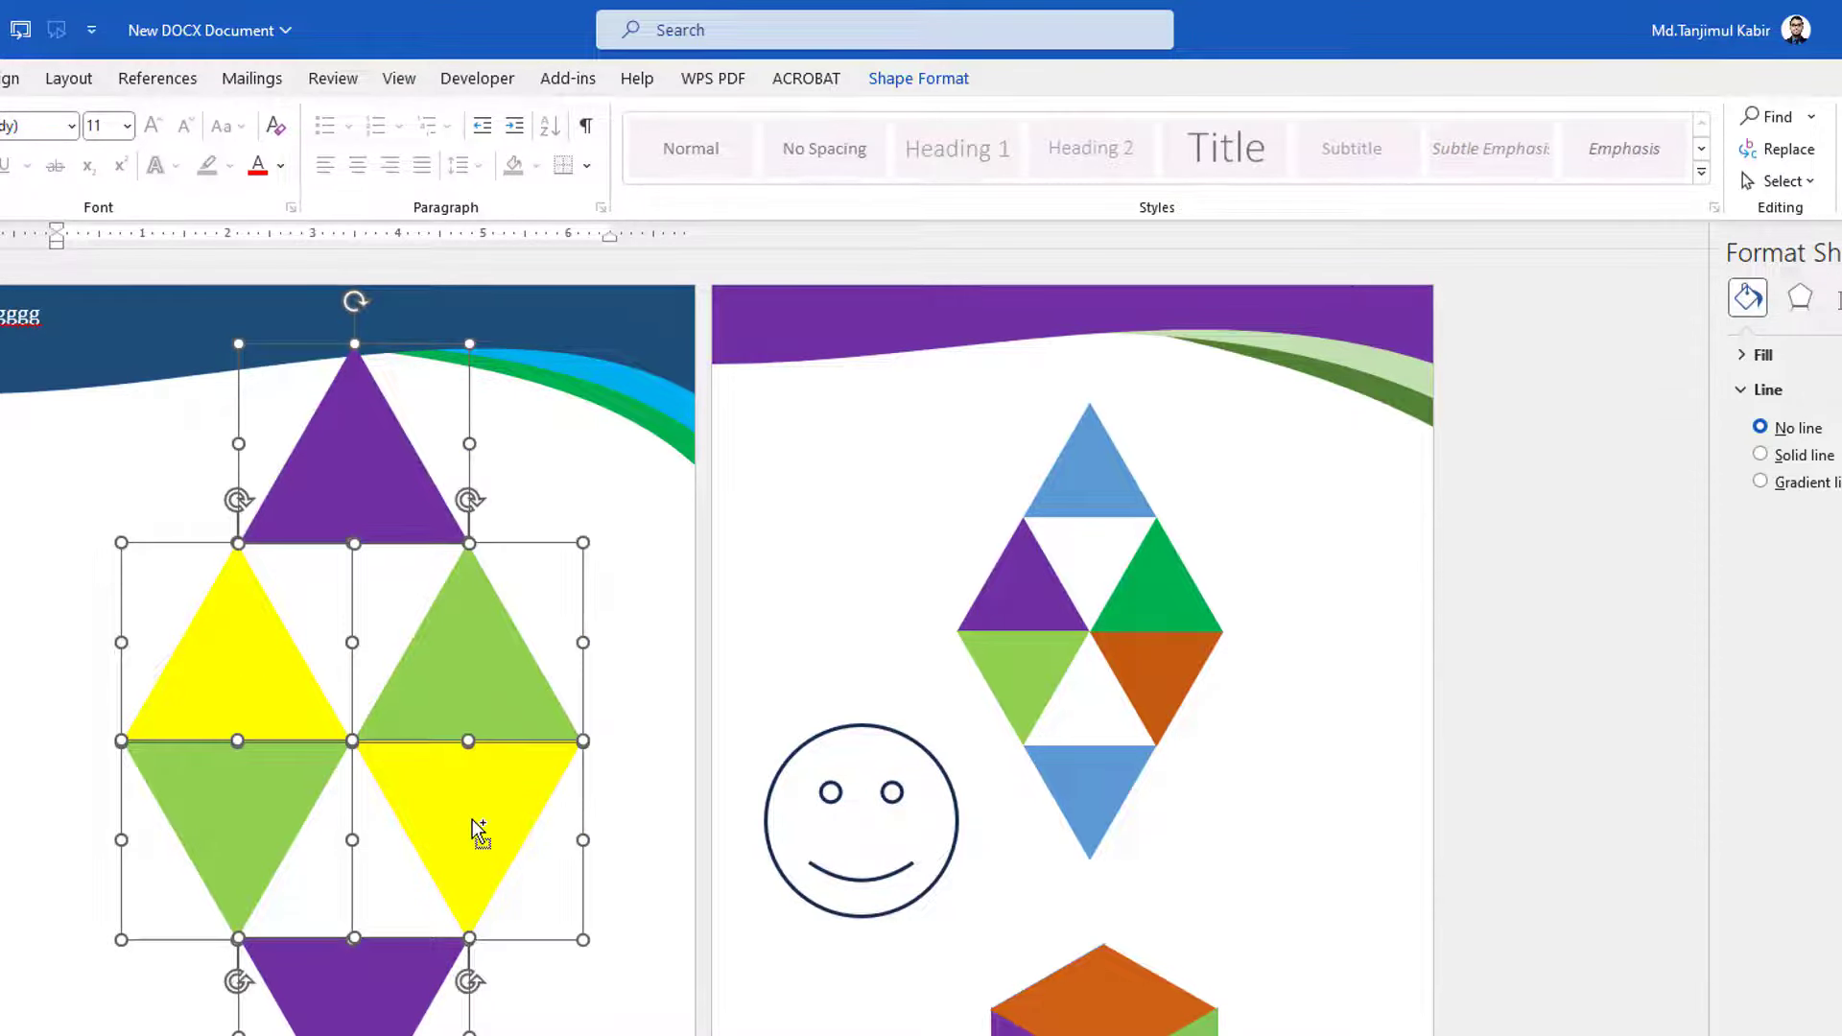
pyautogui.press('Delete')
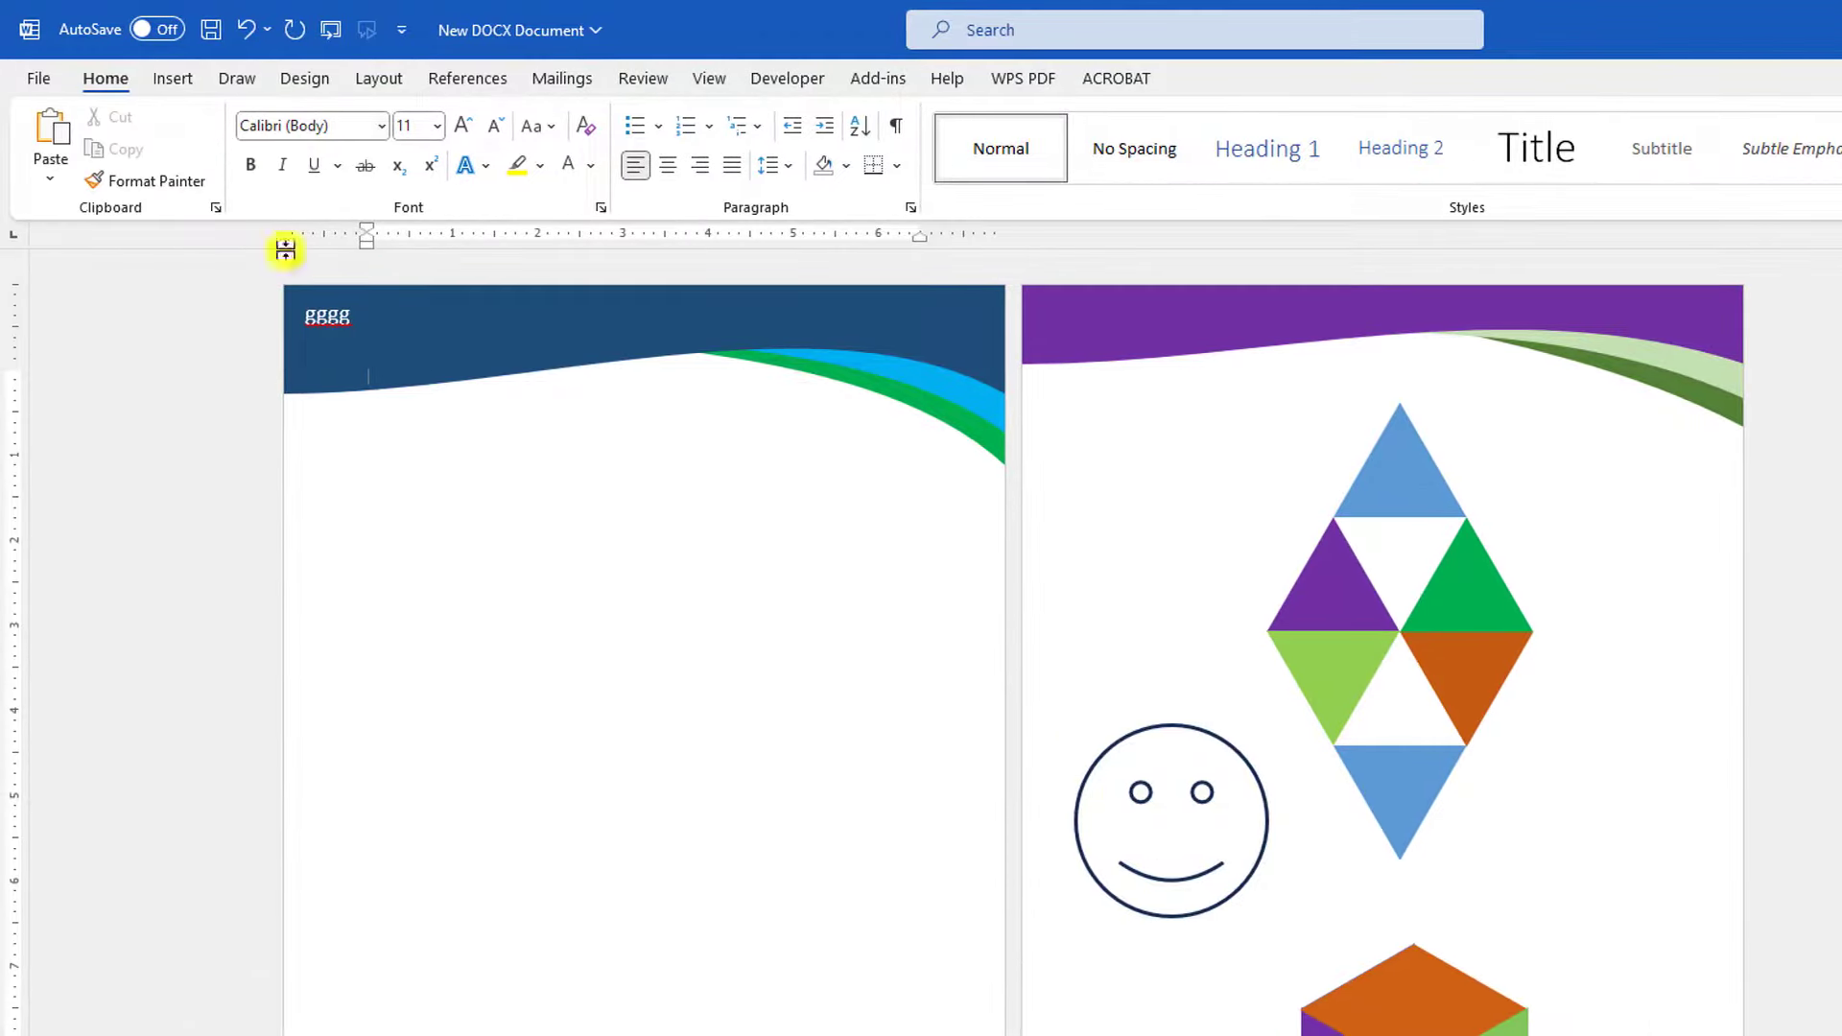
pyautogui.click(179, 83)
pyautogui.click(363, 183)
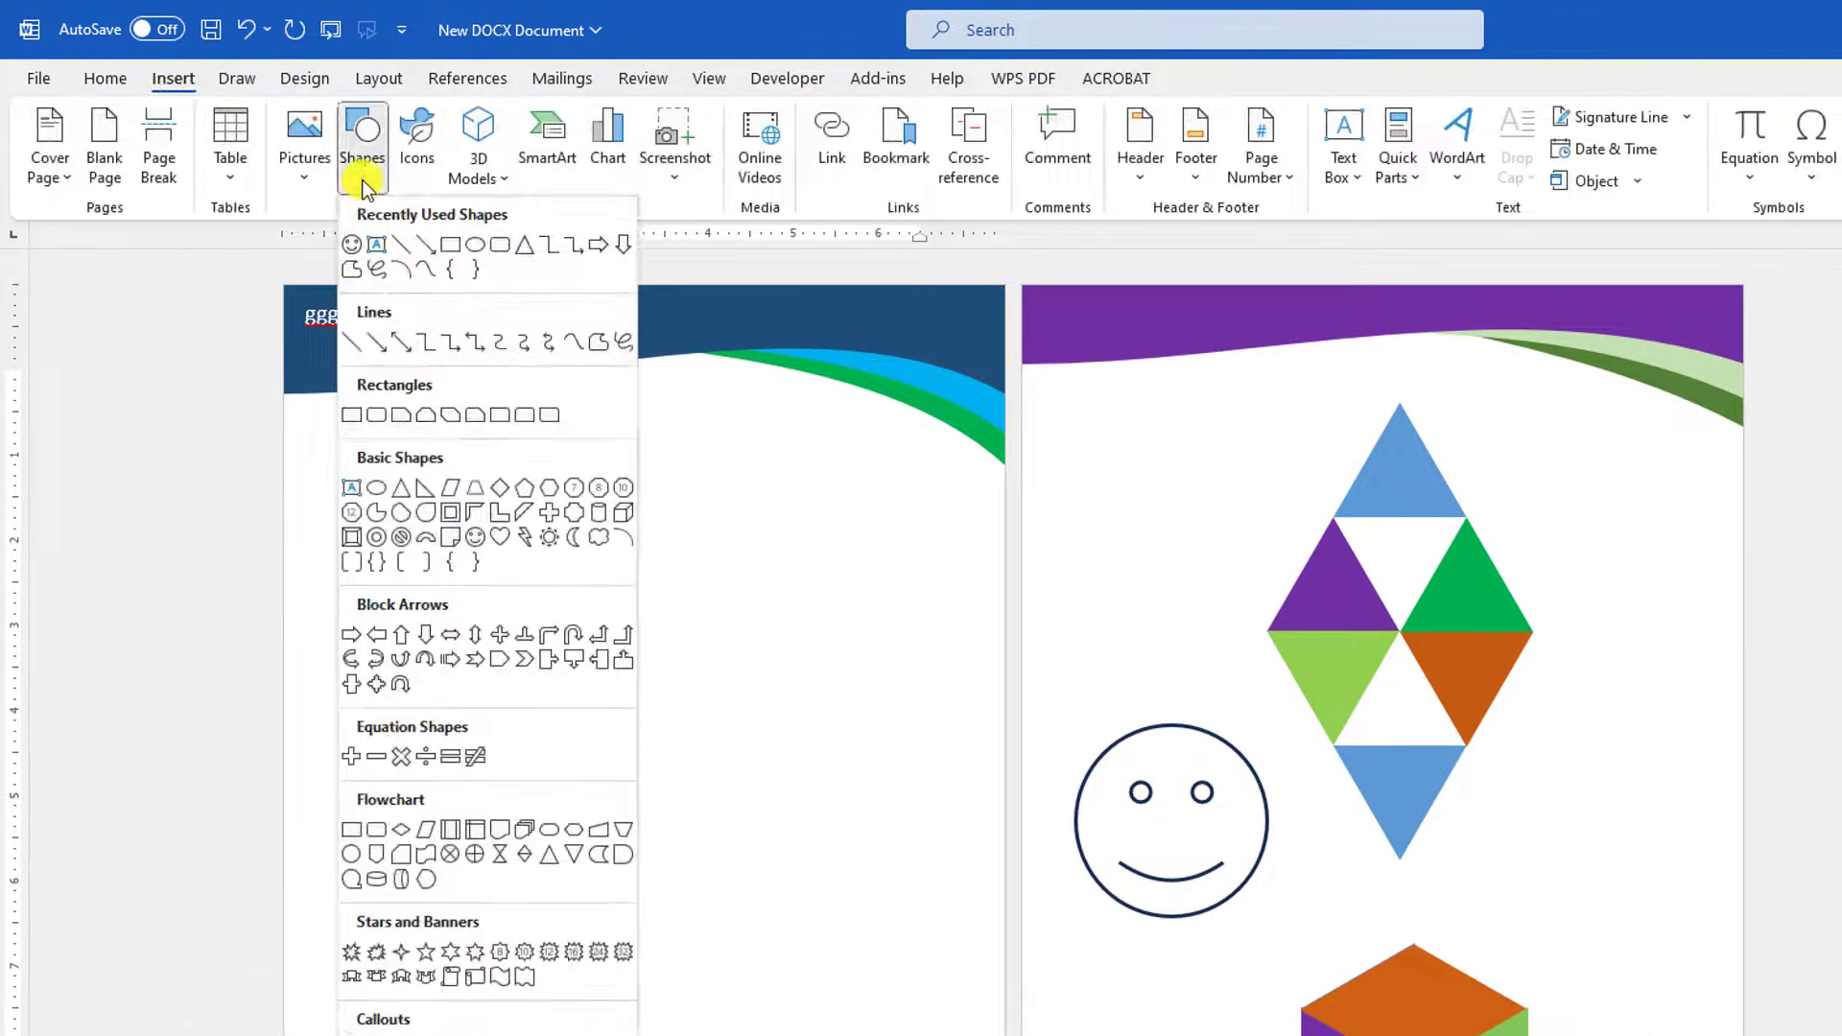
pyautogui.click(475, 542)
pyautogui.moveTo(423, 562); pyautogui.dragTo(838, 1002)
pyautogui.press('Delete')
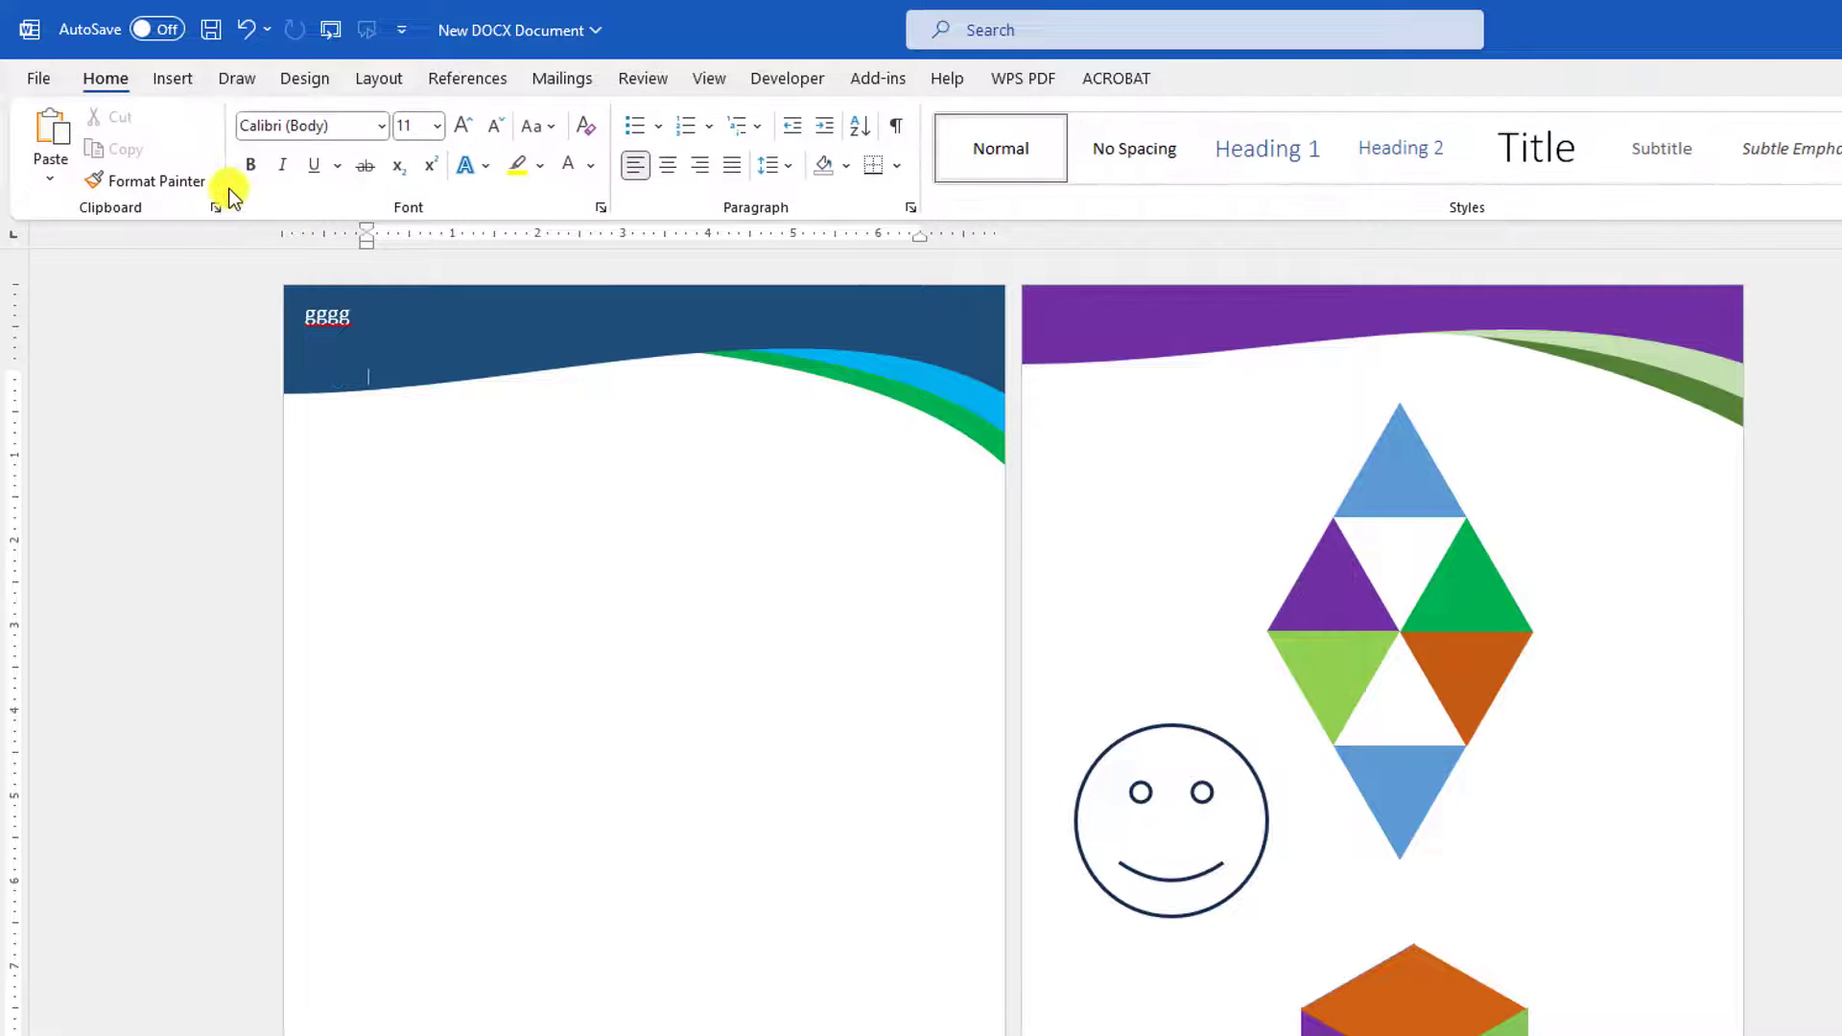
# Draw an evenly proportioned, round smiley face on the first page below the header
pyautogui.click(173, 78)
pyautogui.click(361, 153)
pyautogui.click(476, 543)
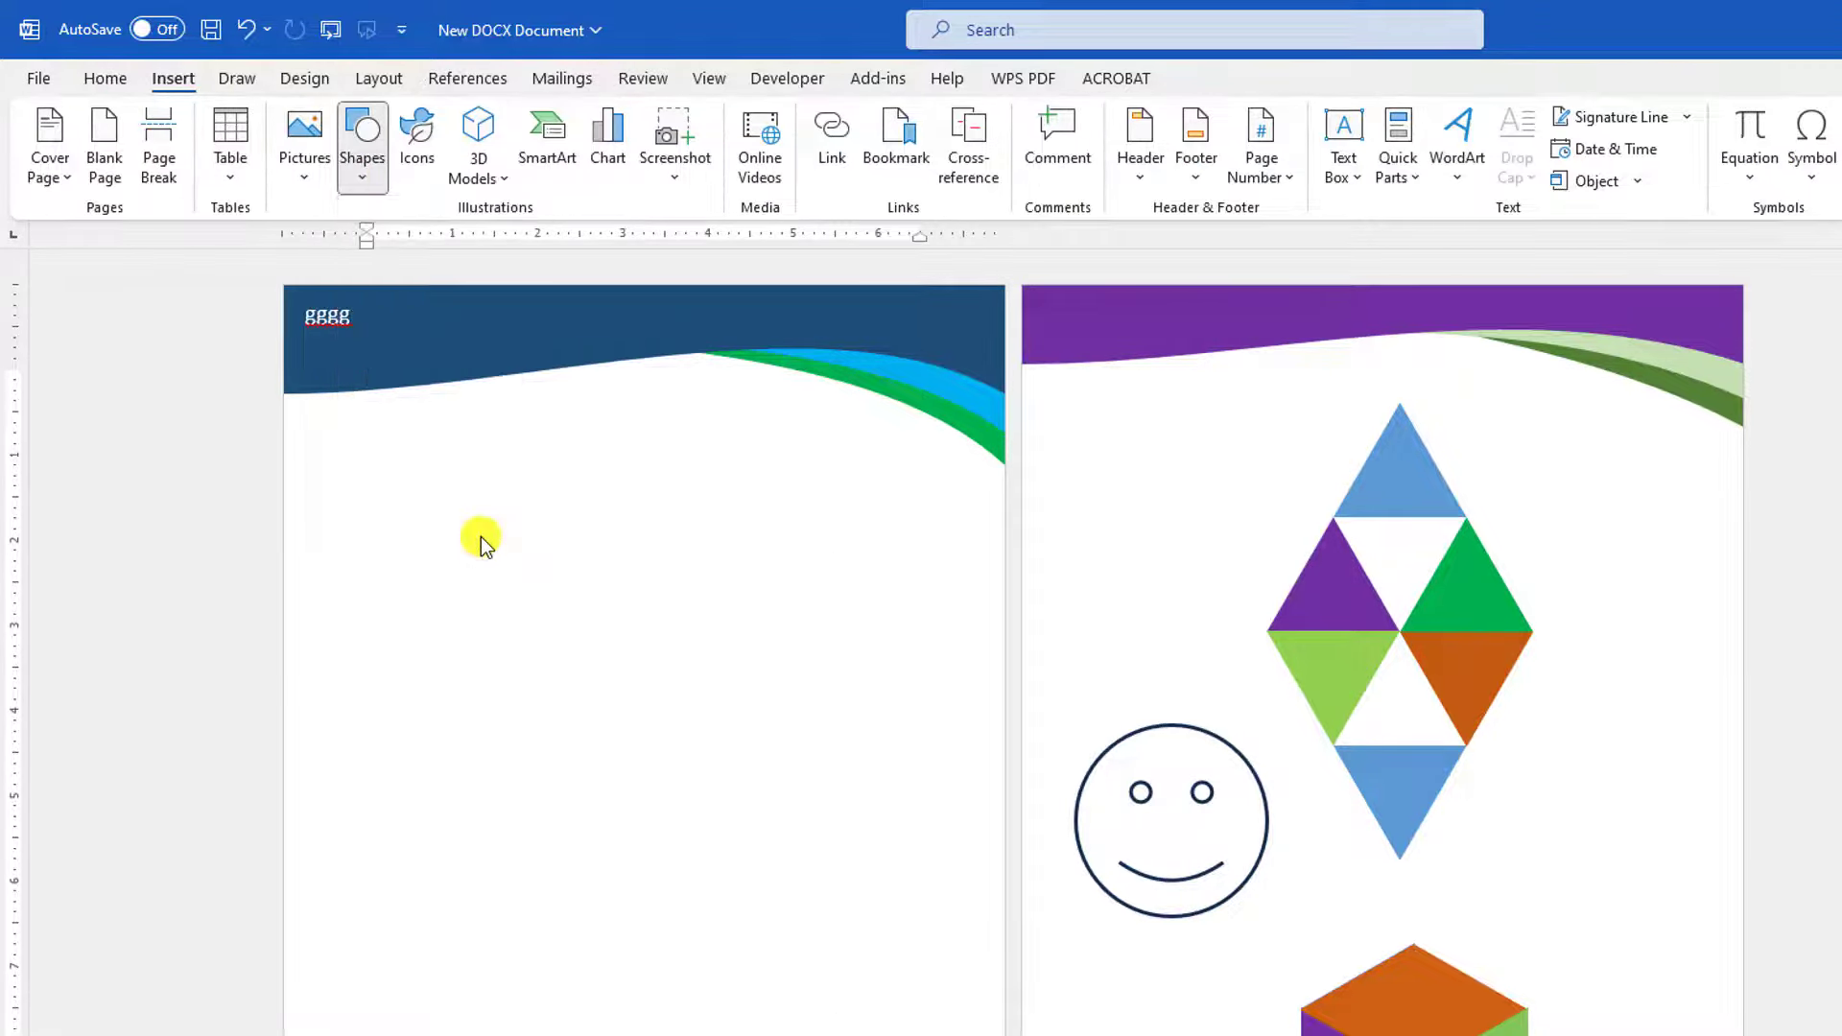
pyautogui.moveTo(428, 475); pyautogui.dragTo(758, 798)
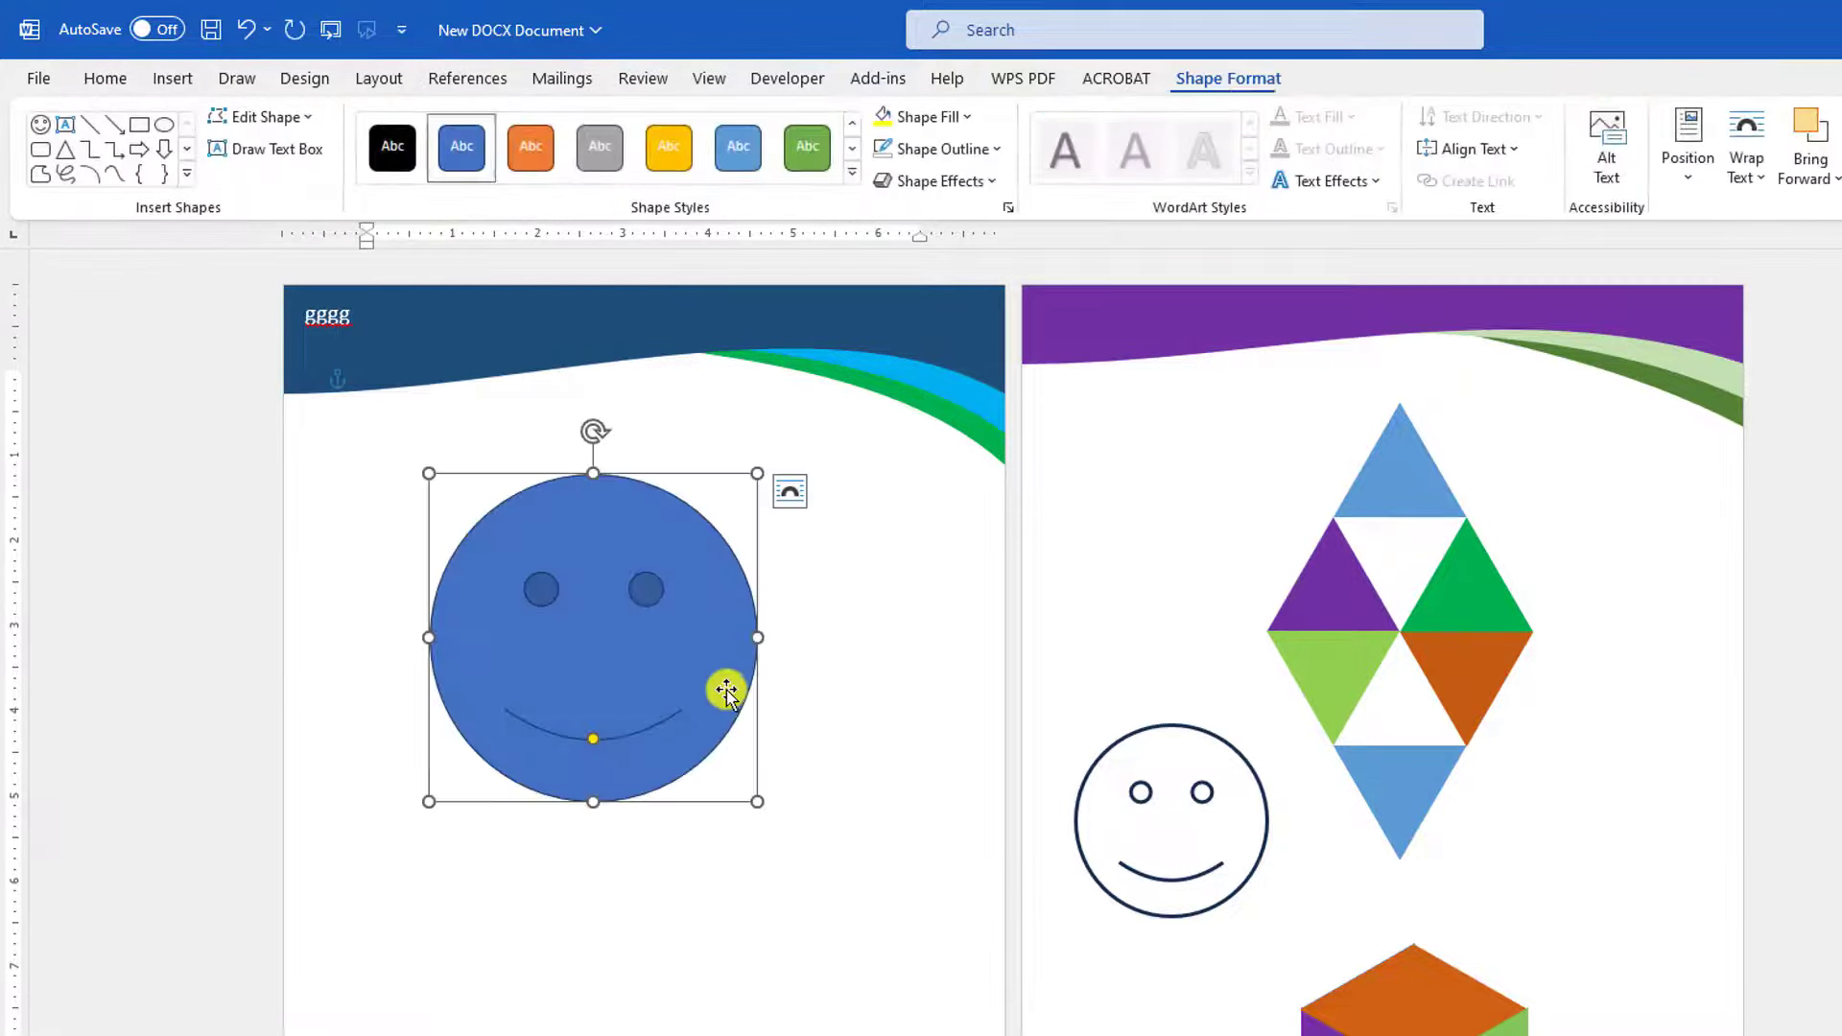
# Remove the smiley face's fill and set its outline weight to 4½ pt
pyautogui.click(916, 117)
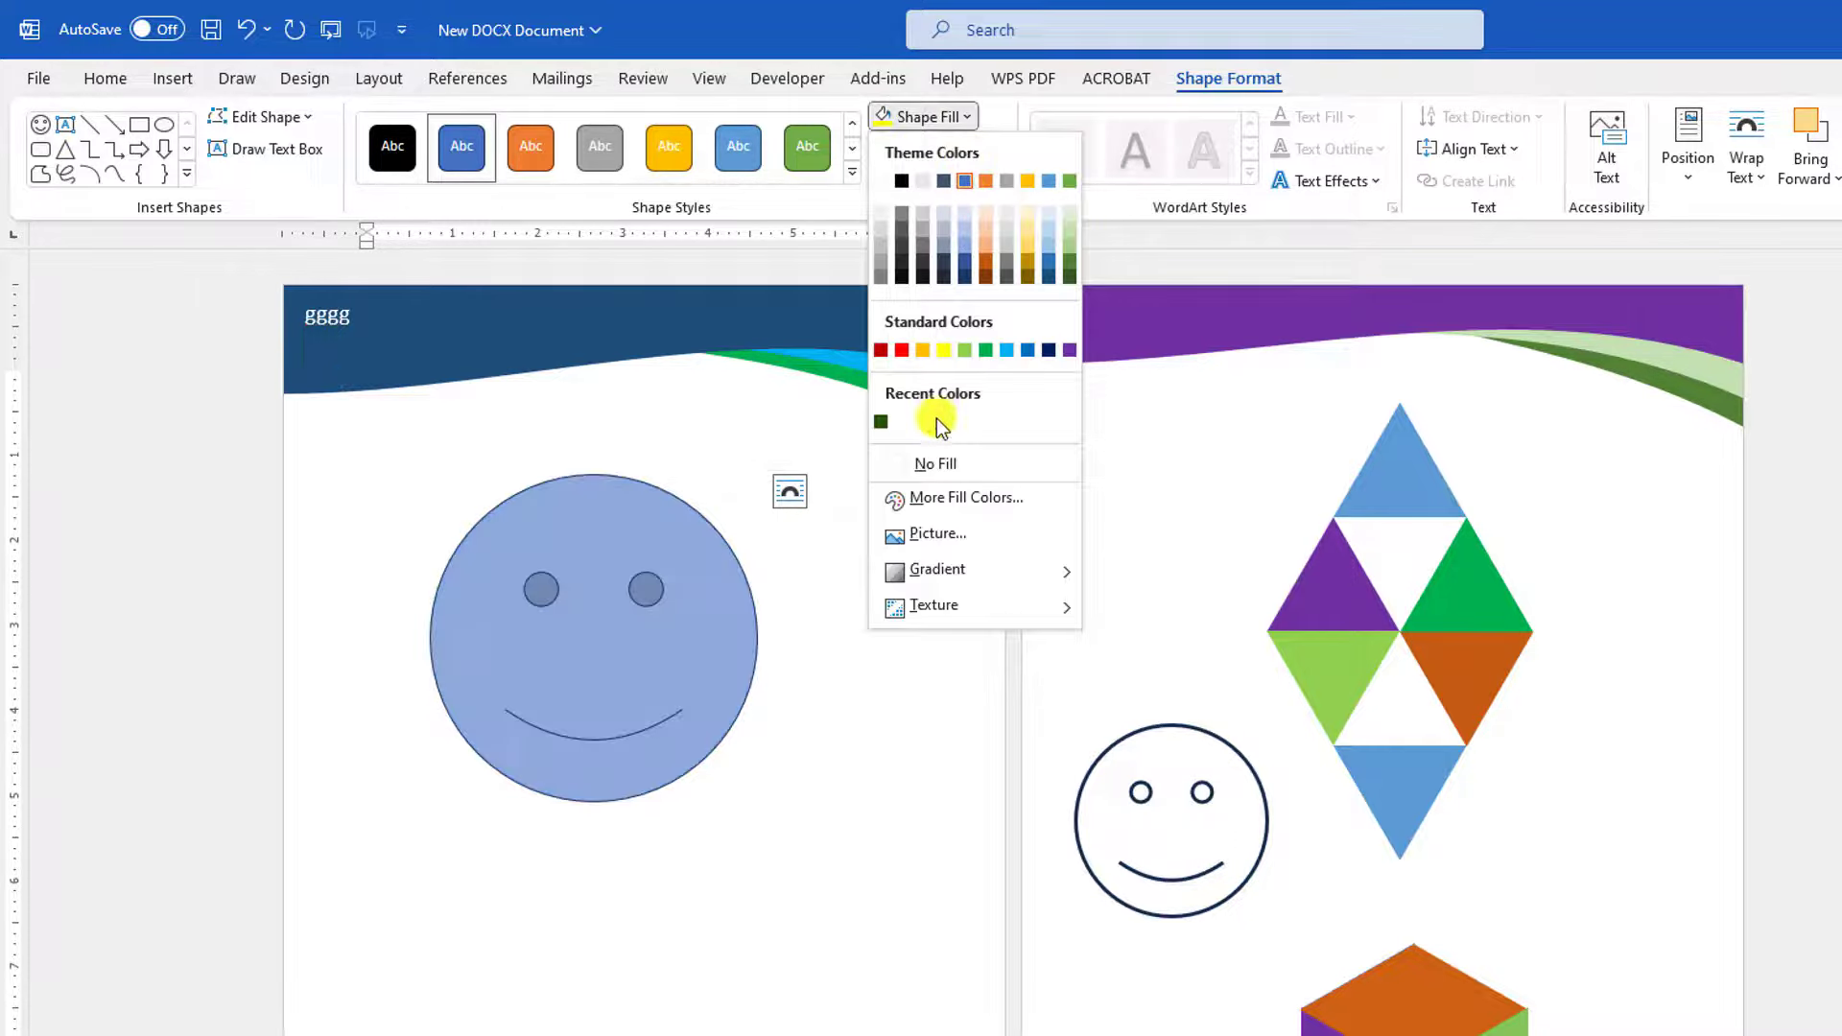
pyautogui.click(935, 464)
pyautogui.click(991, 151)
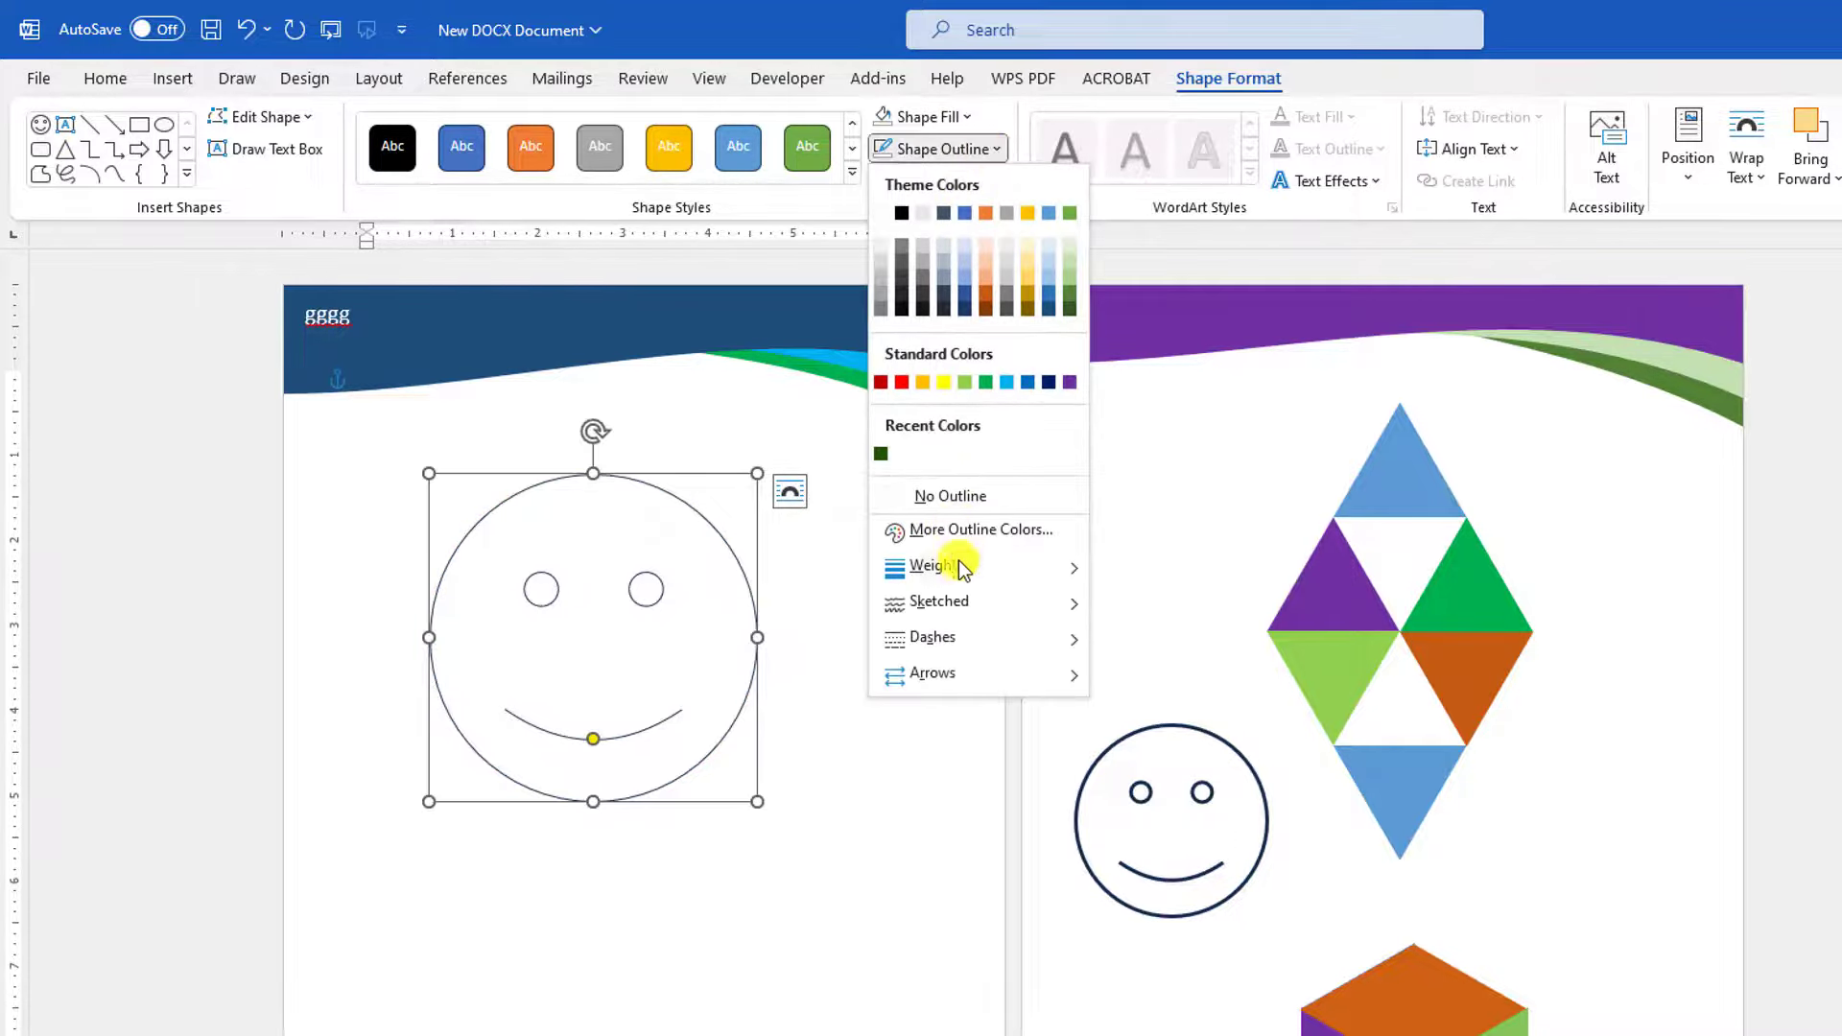
pyautogui.moveTo(954, 568)
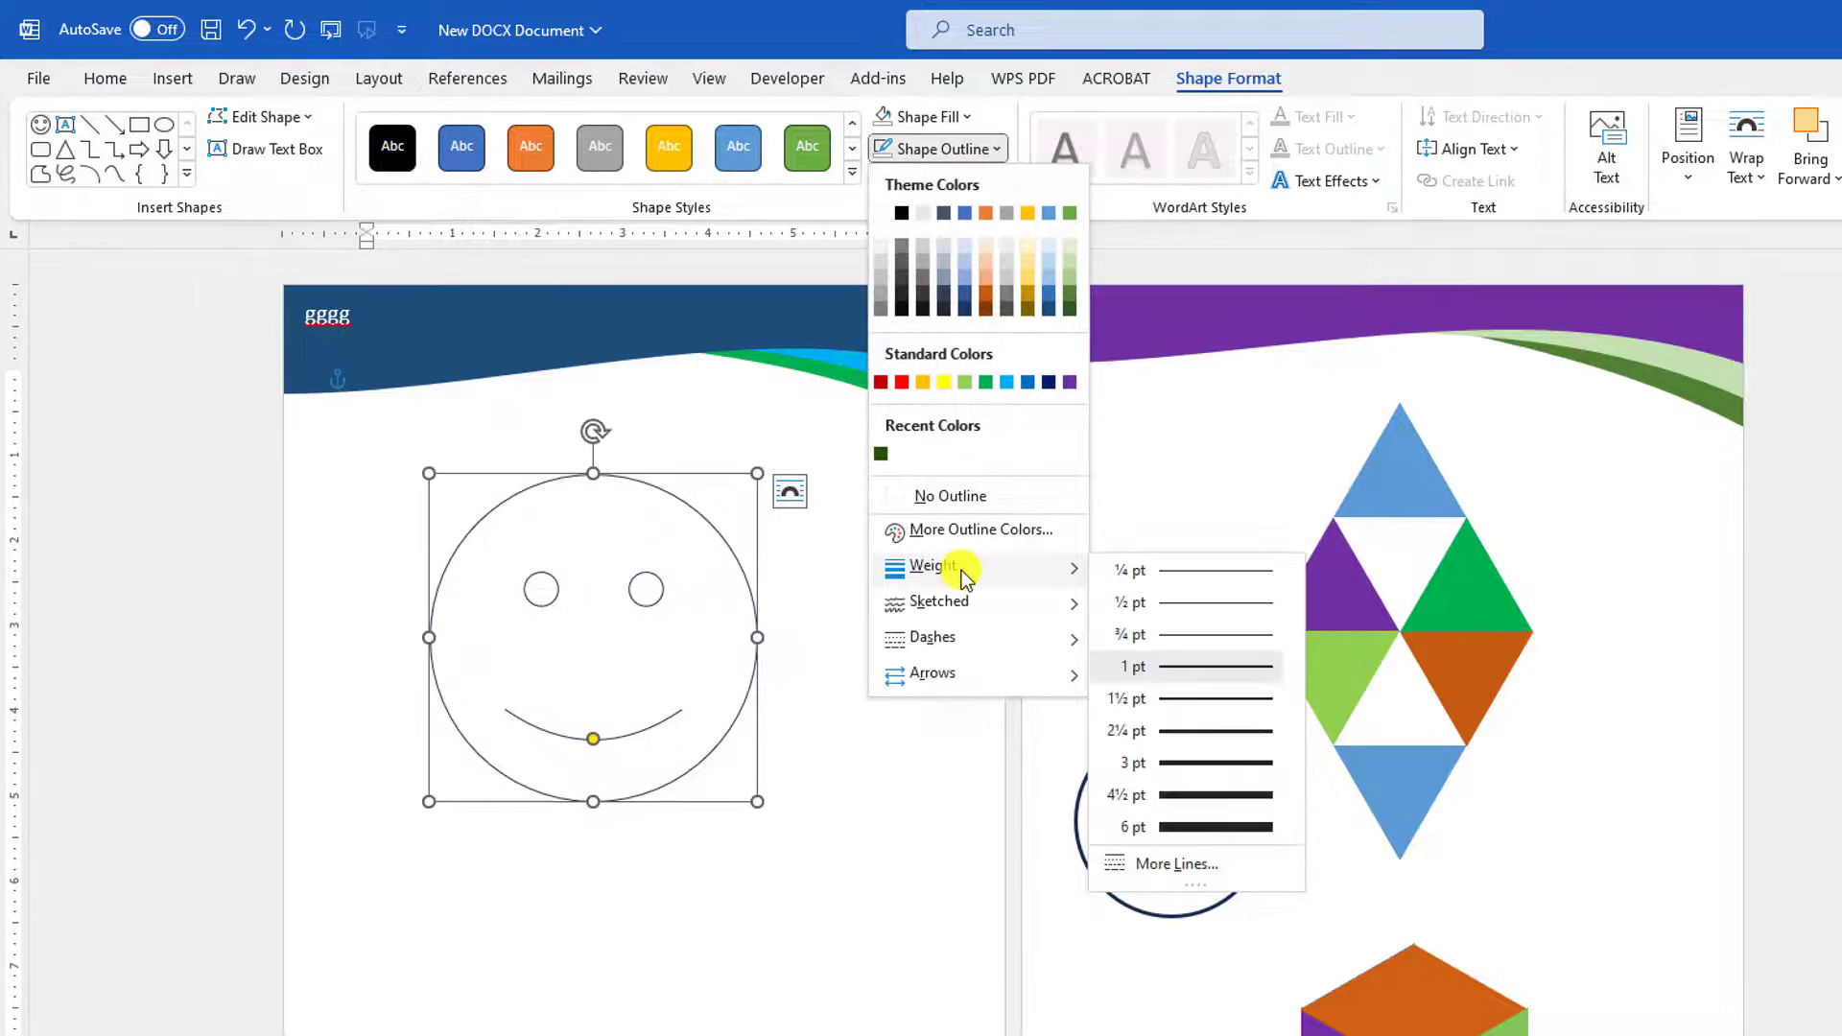
pyautogui.click(1200, 794)
pyautogui.click(872, 818)
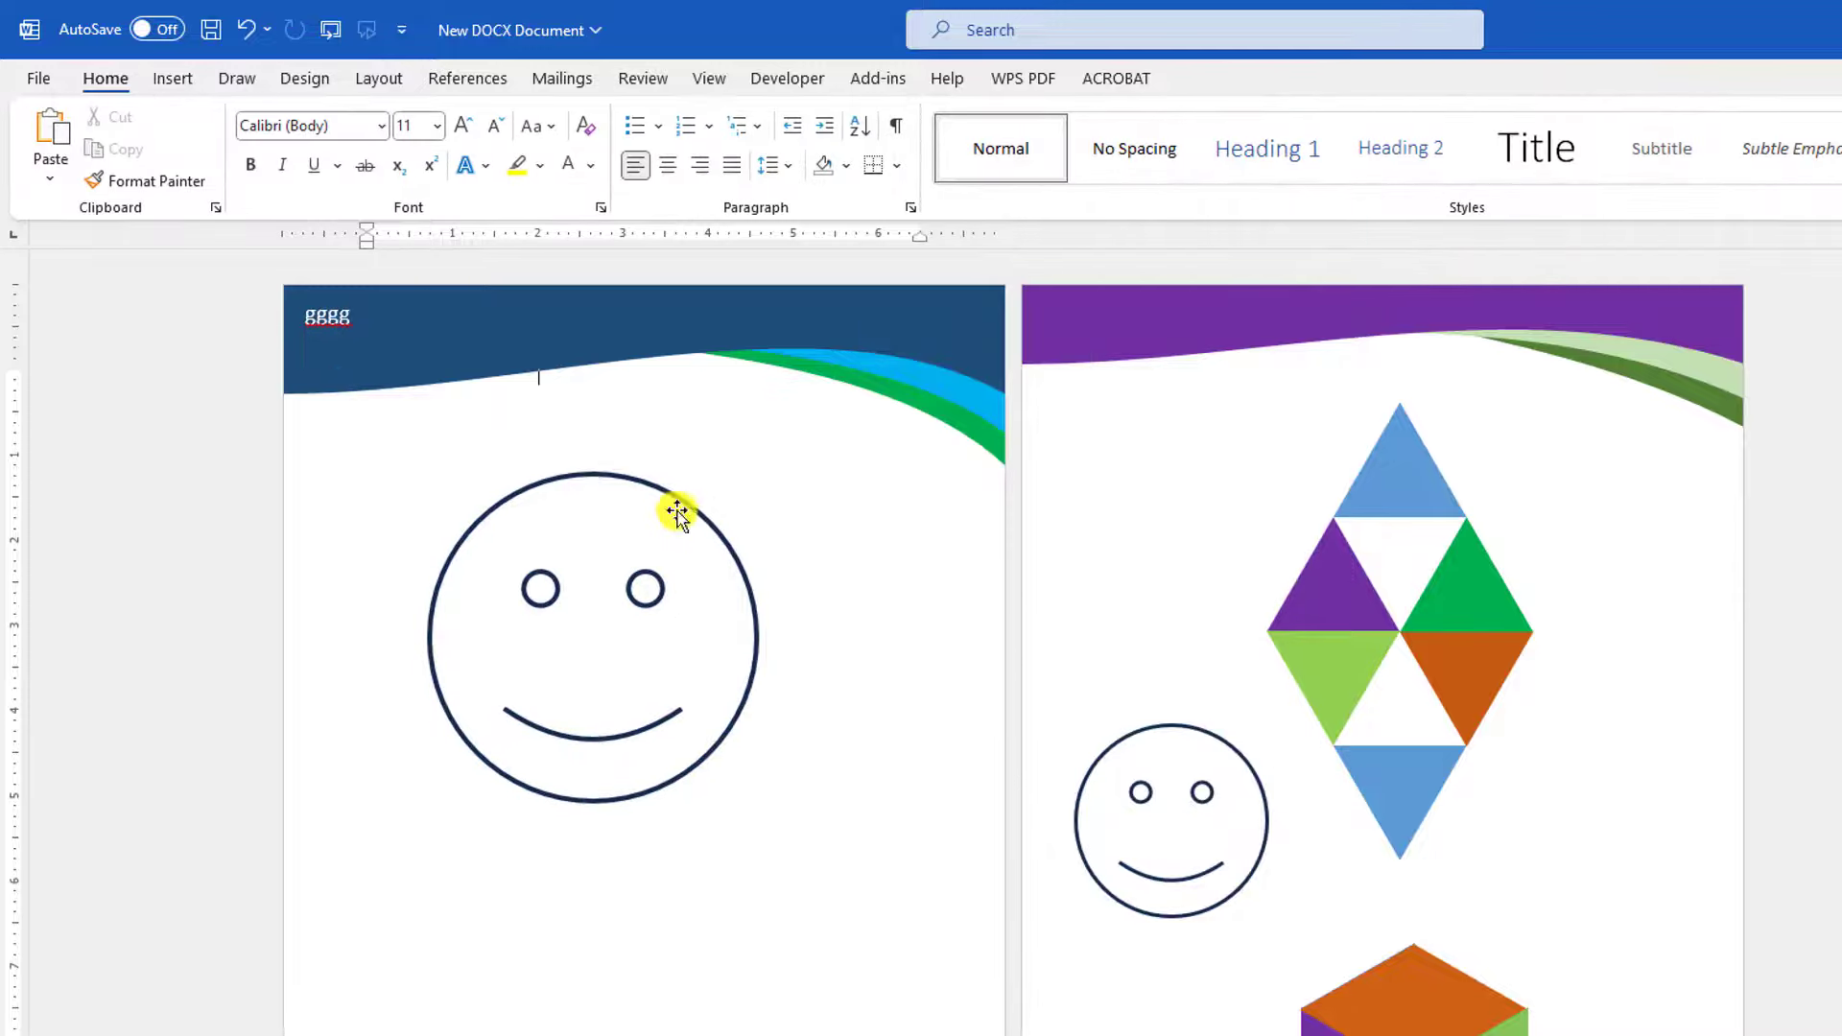
# Shrink the smiley face to a small icon and place it in the upper-right corner of the blue header
pyautogui.click(711, 517)
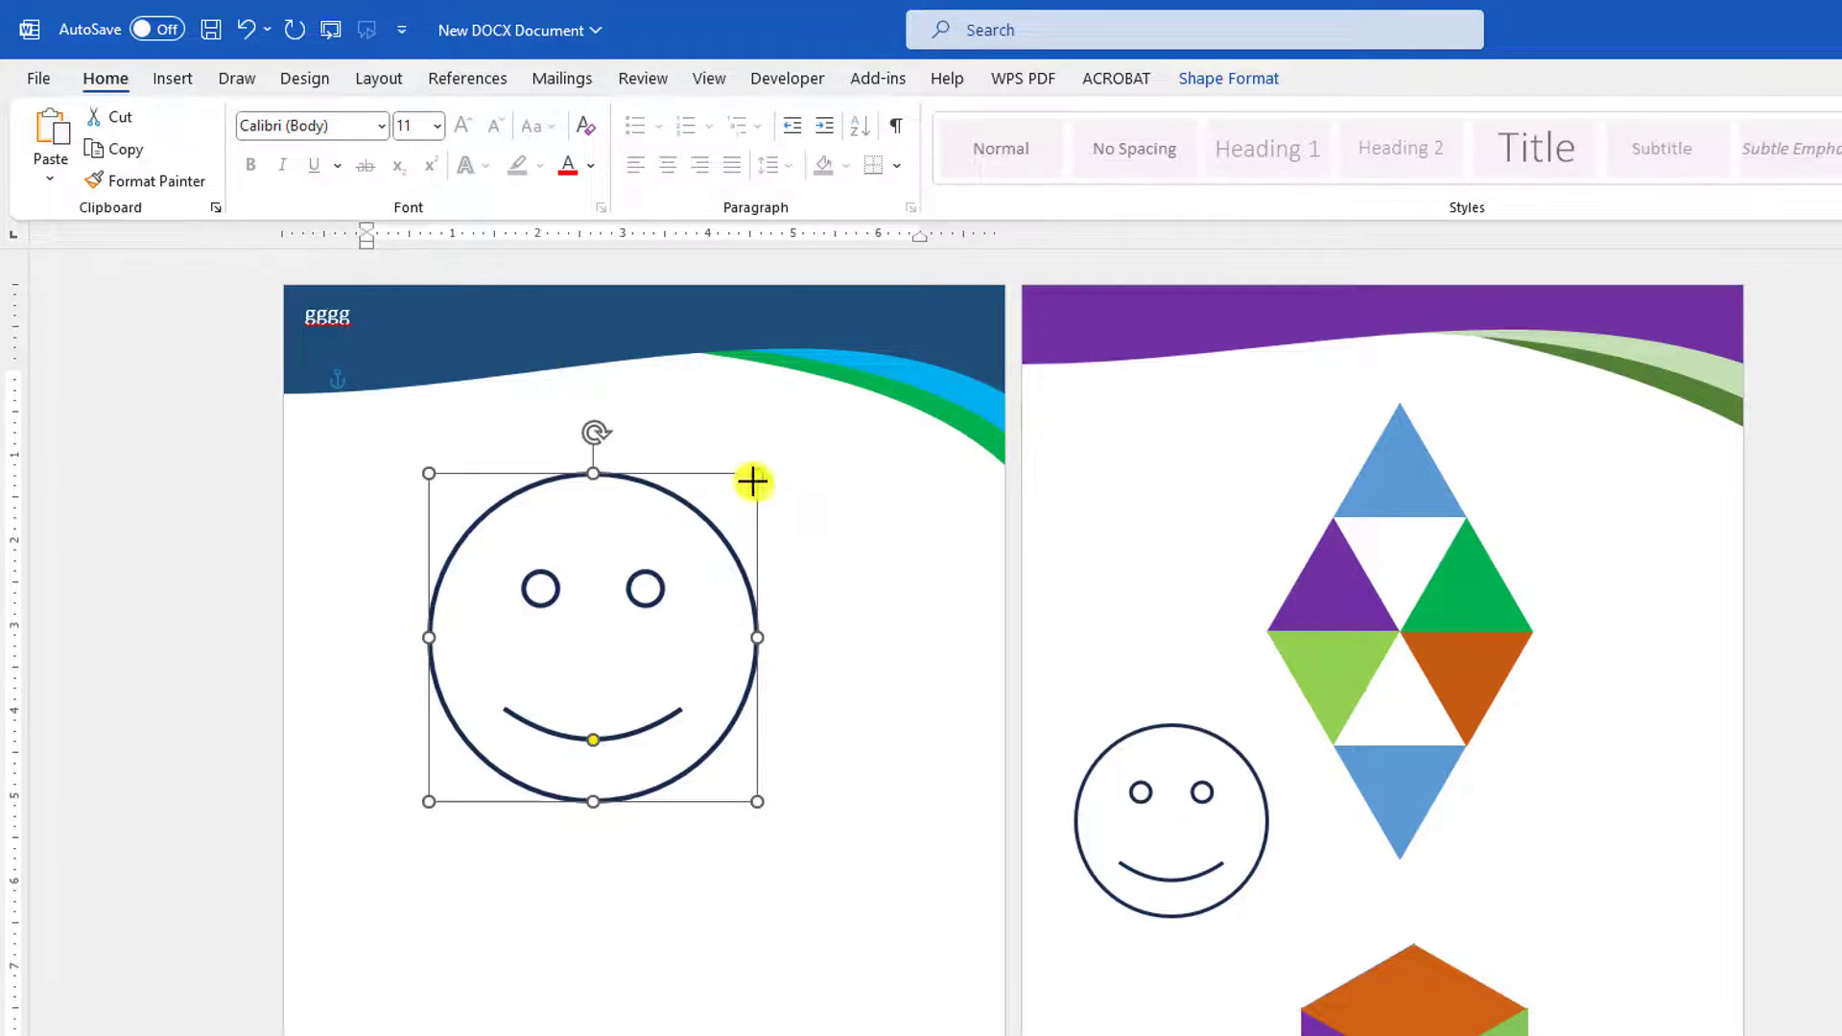
pyautogui.moveTo(753, 482); pyautogui.dragTo(874, 391)
pyautogui.moveTo(861, 408); pyautogui.dragTo(969, 323)
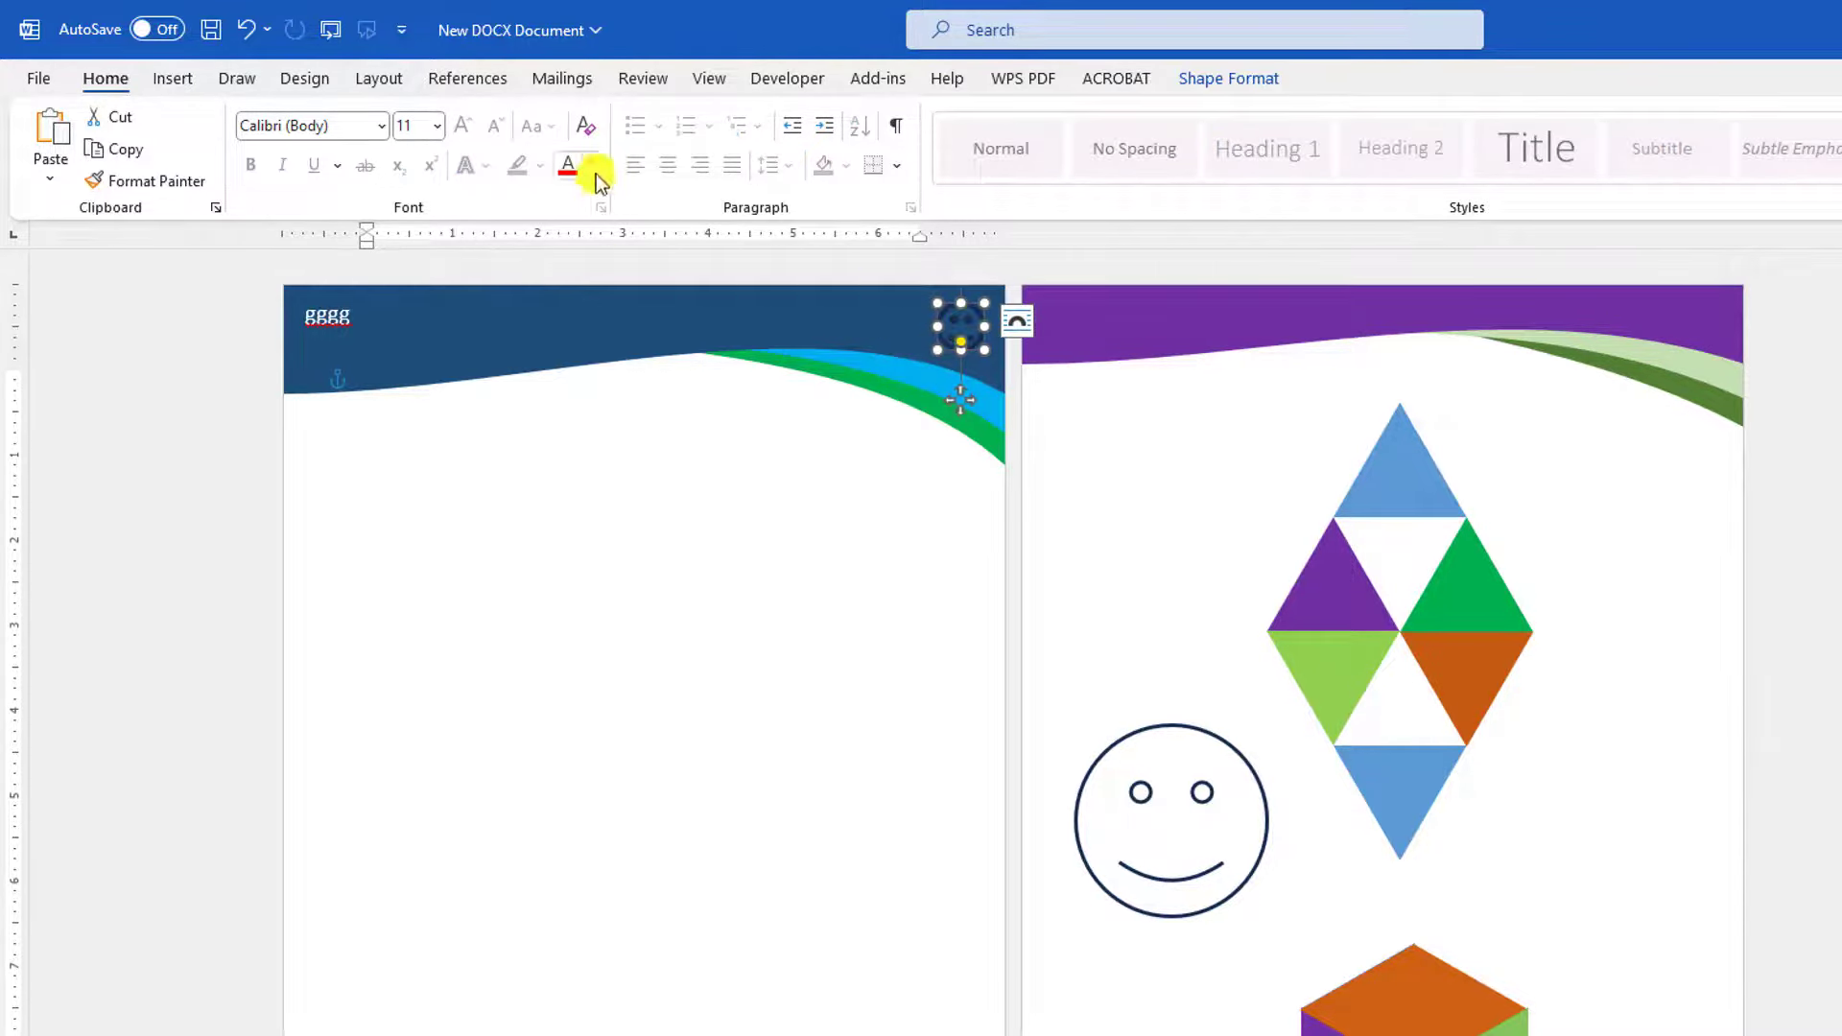
# Color the outline of the smiley icon in the header white
pyautogui.click(1211, 79)
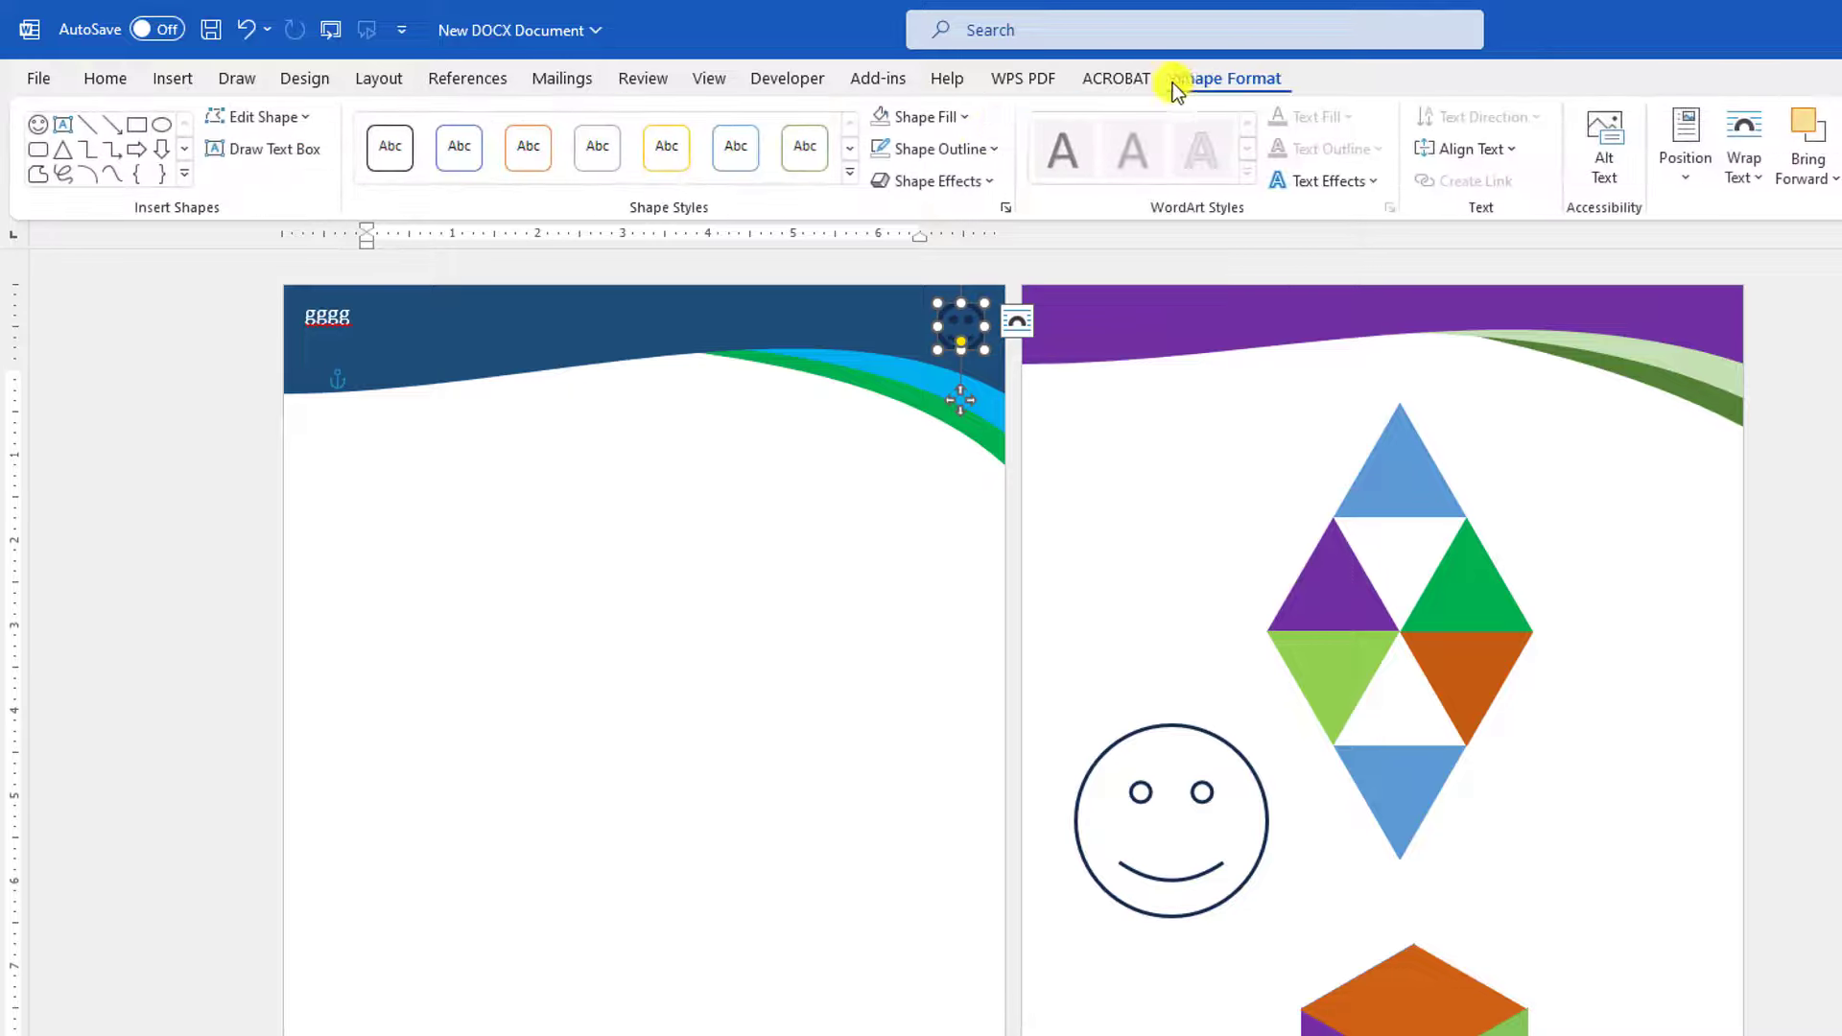
pyautogui.click(991, 153)
pyautogui.click(880, 218)
pyautogui.click(897, 441)
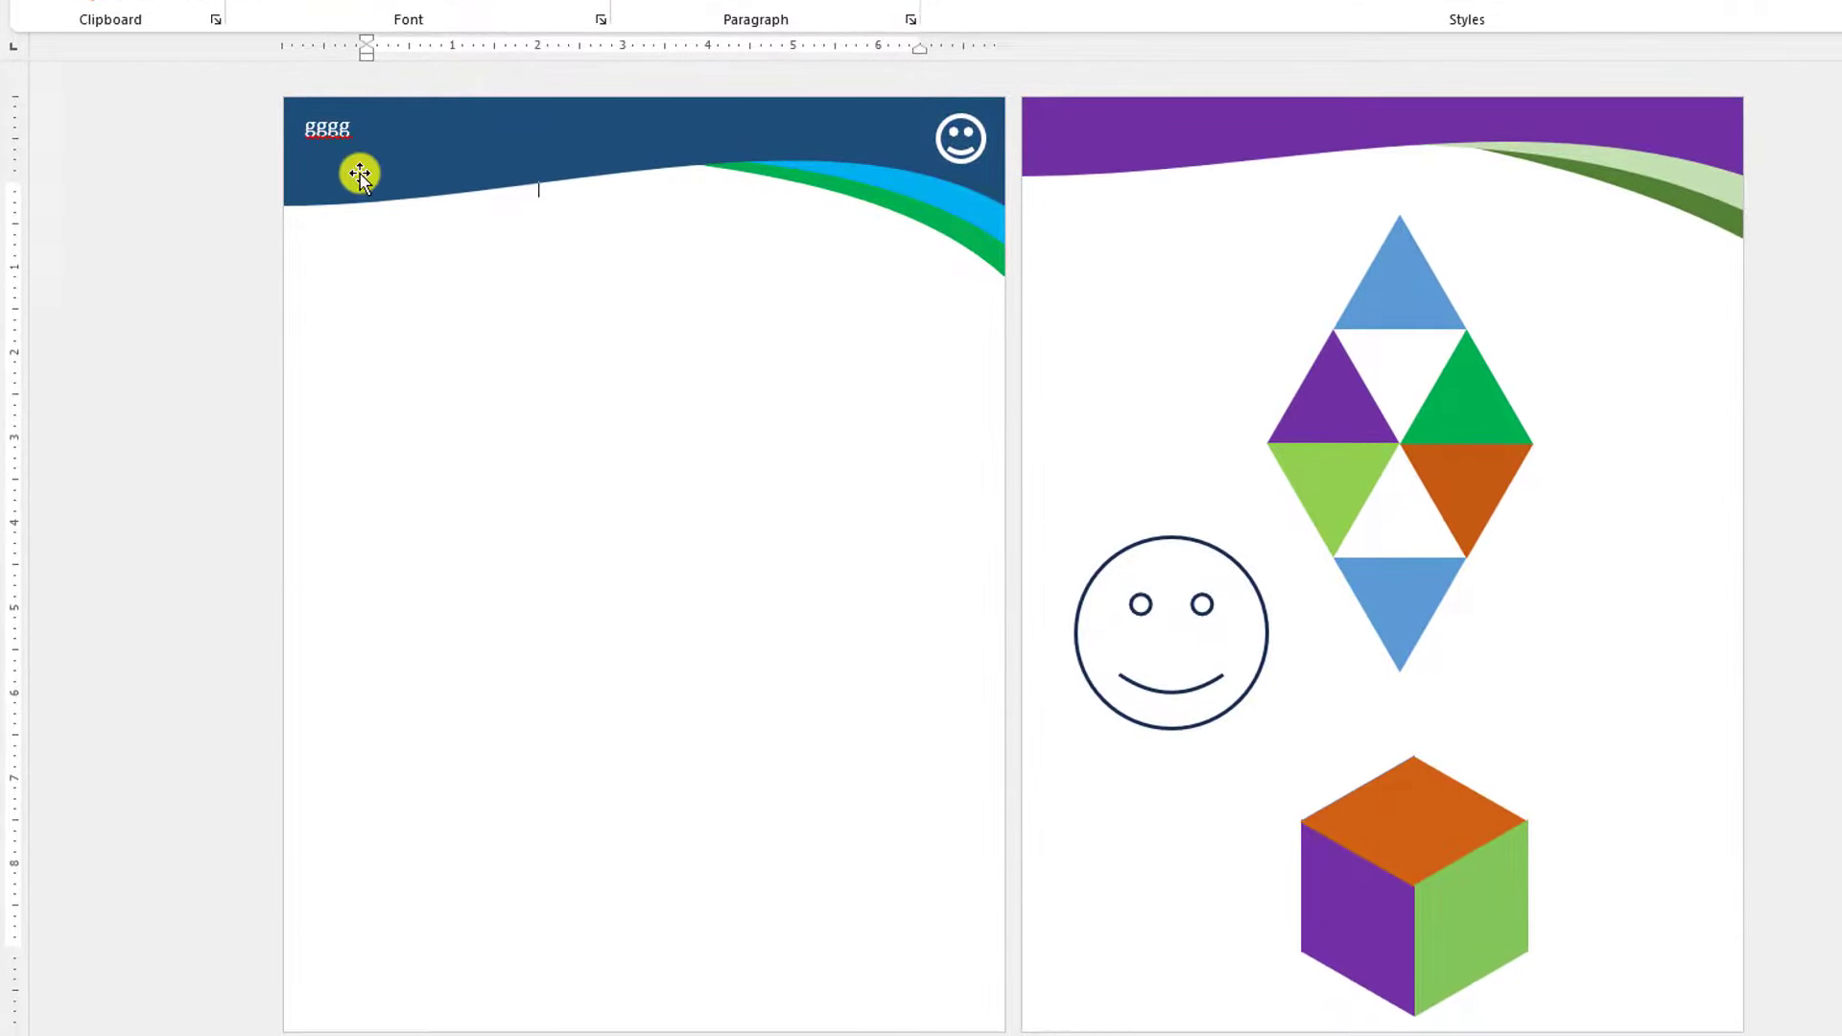
pyautogui.click(178, 77)
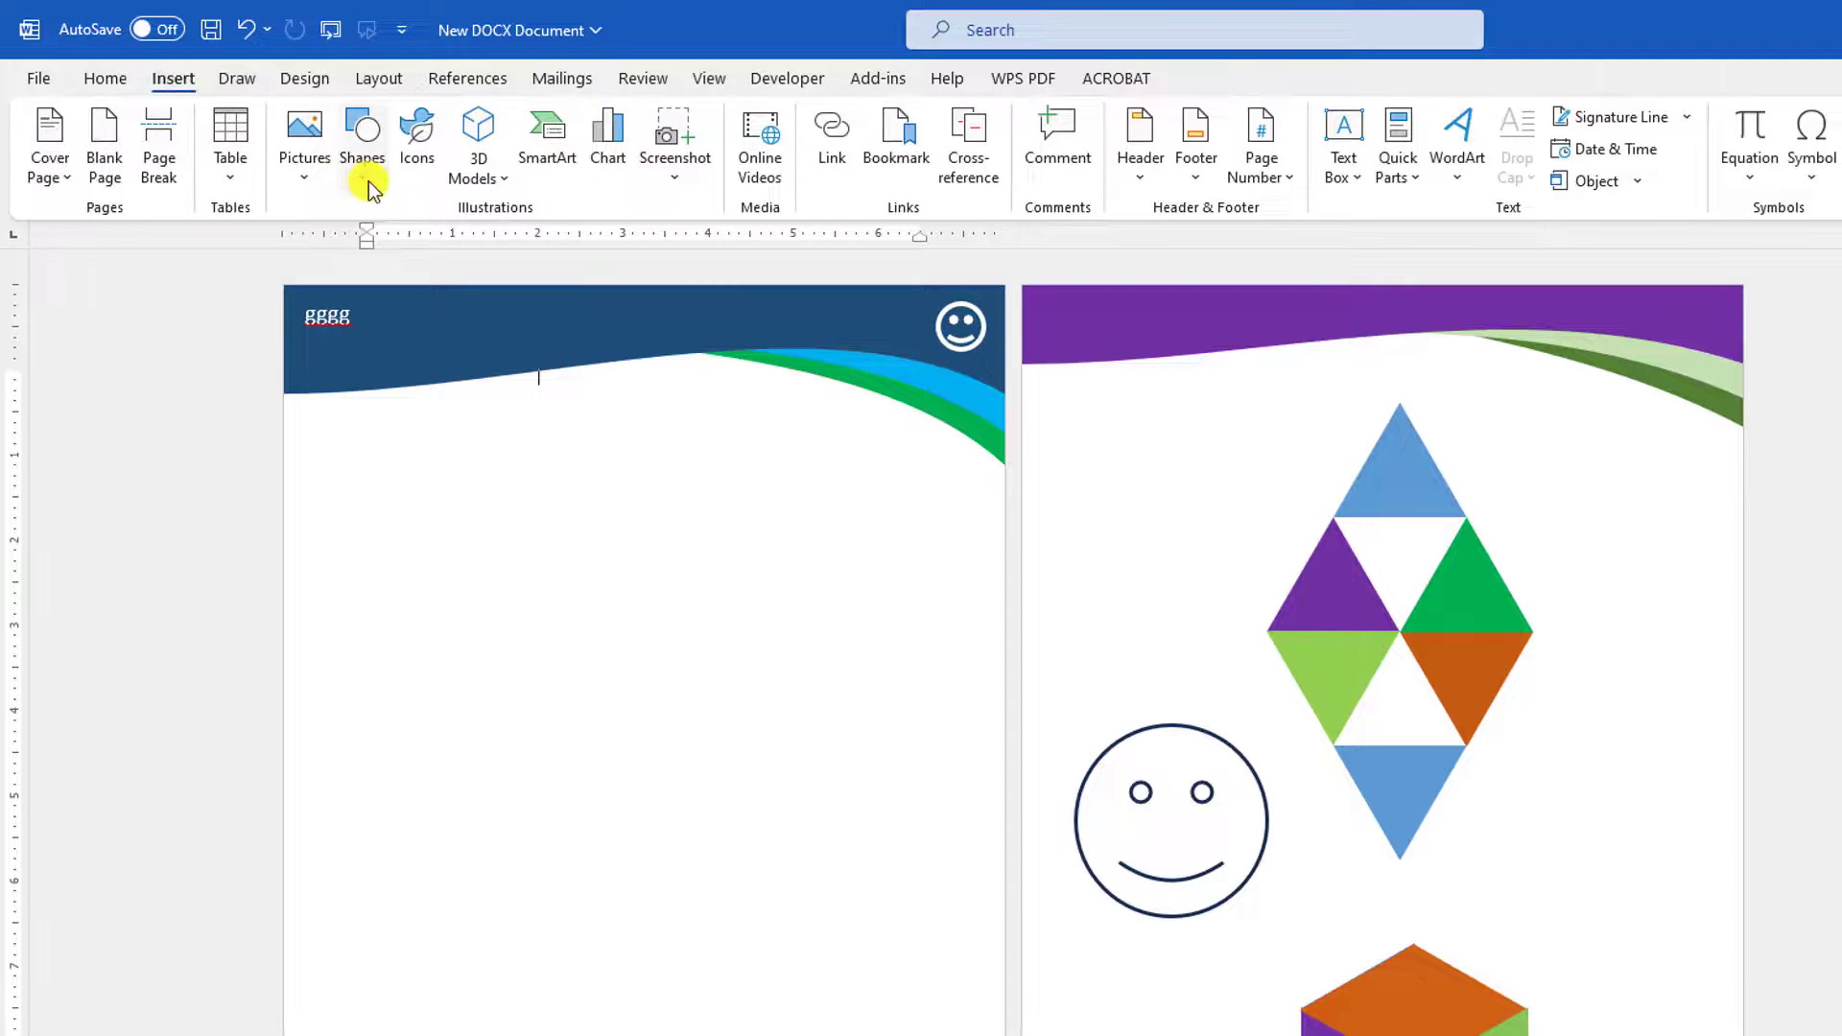
pyautogui.click(364, 163)
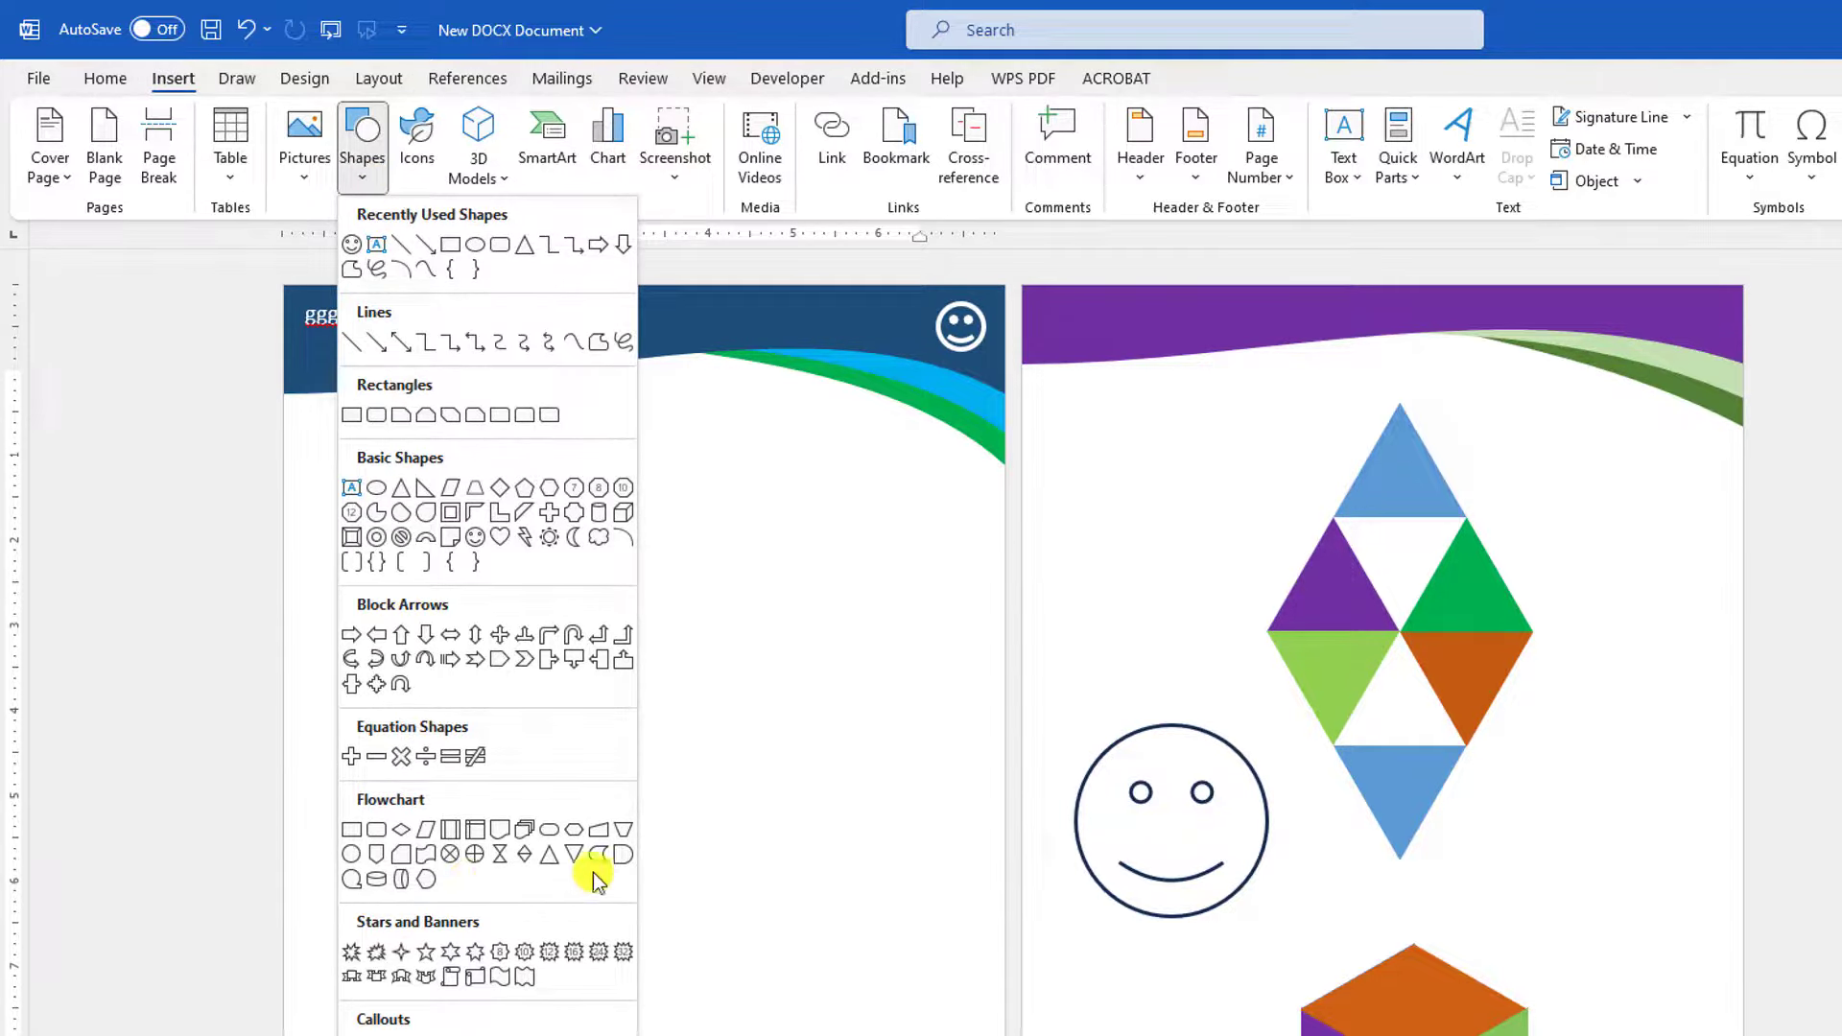
pyautogui.click(377, 880)
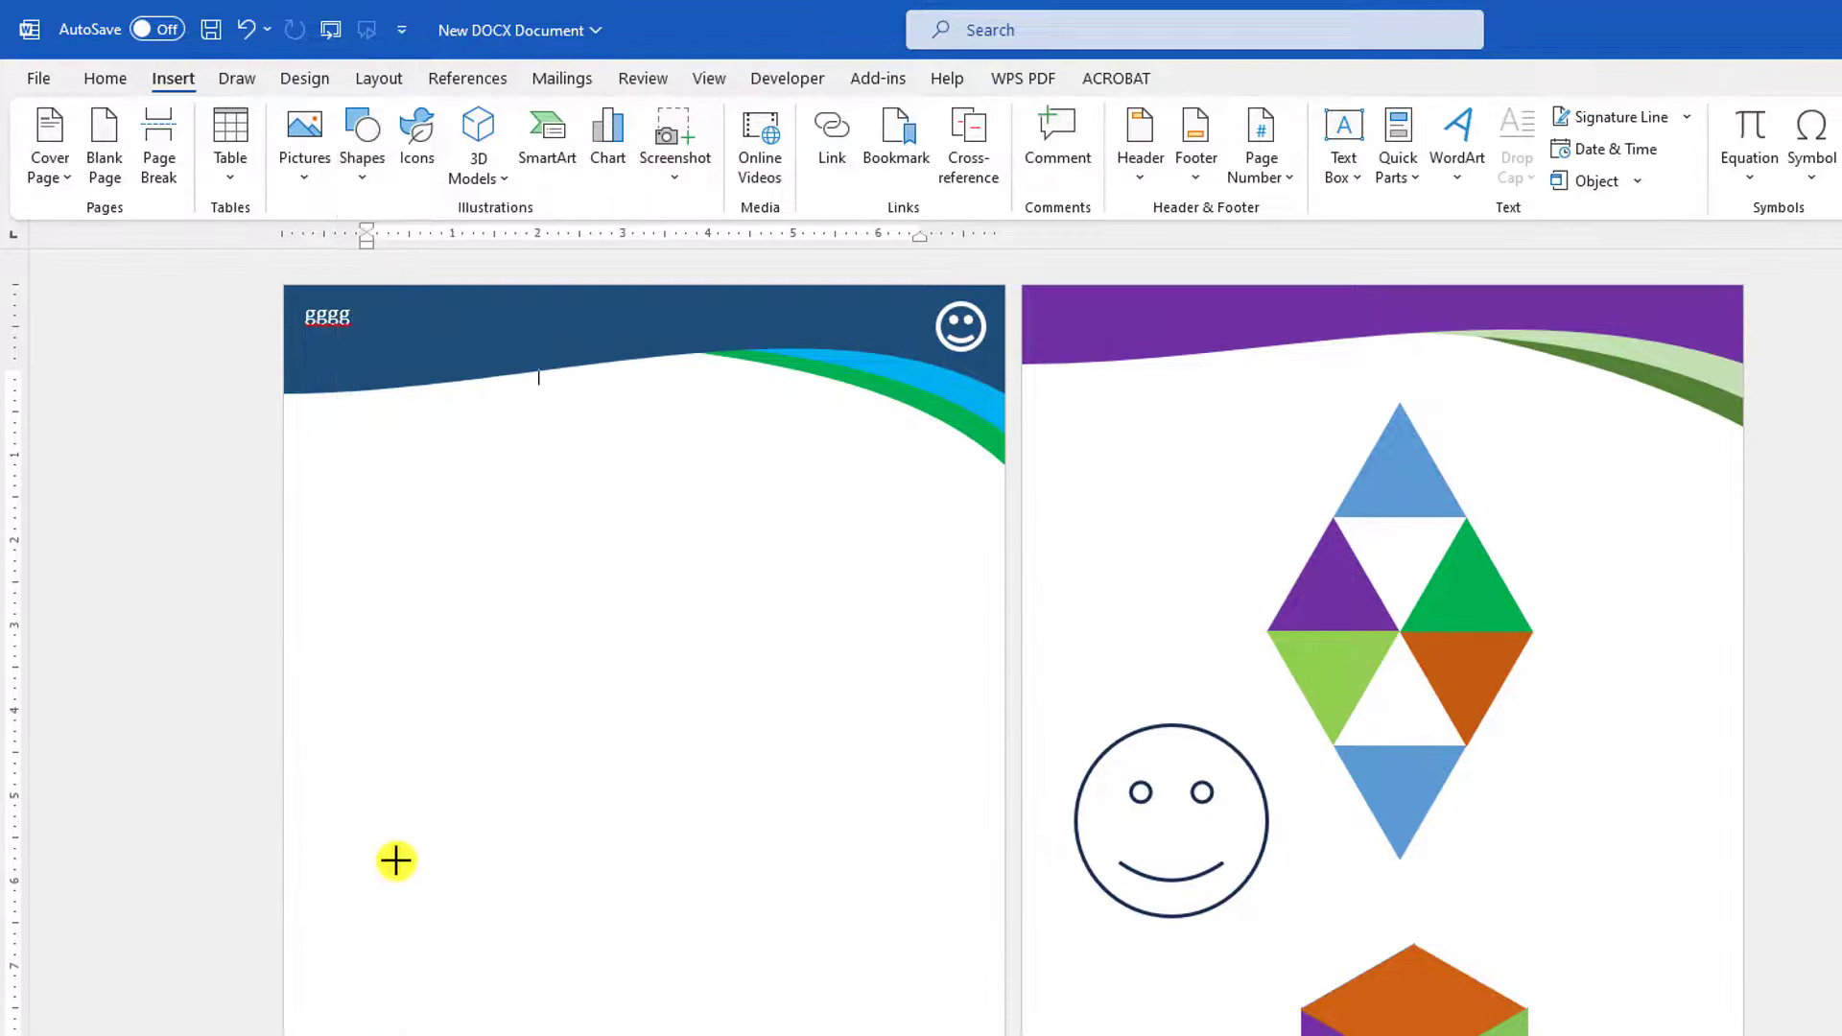
pyautogui.moveTo(401, 699); pyautogui.dragTo(693, 894)
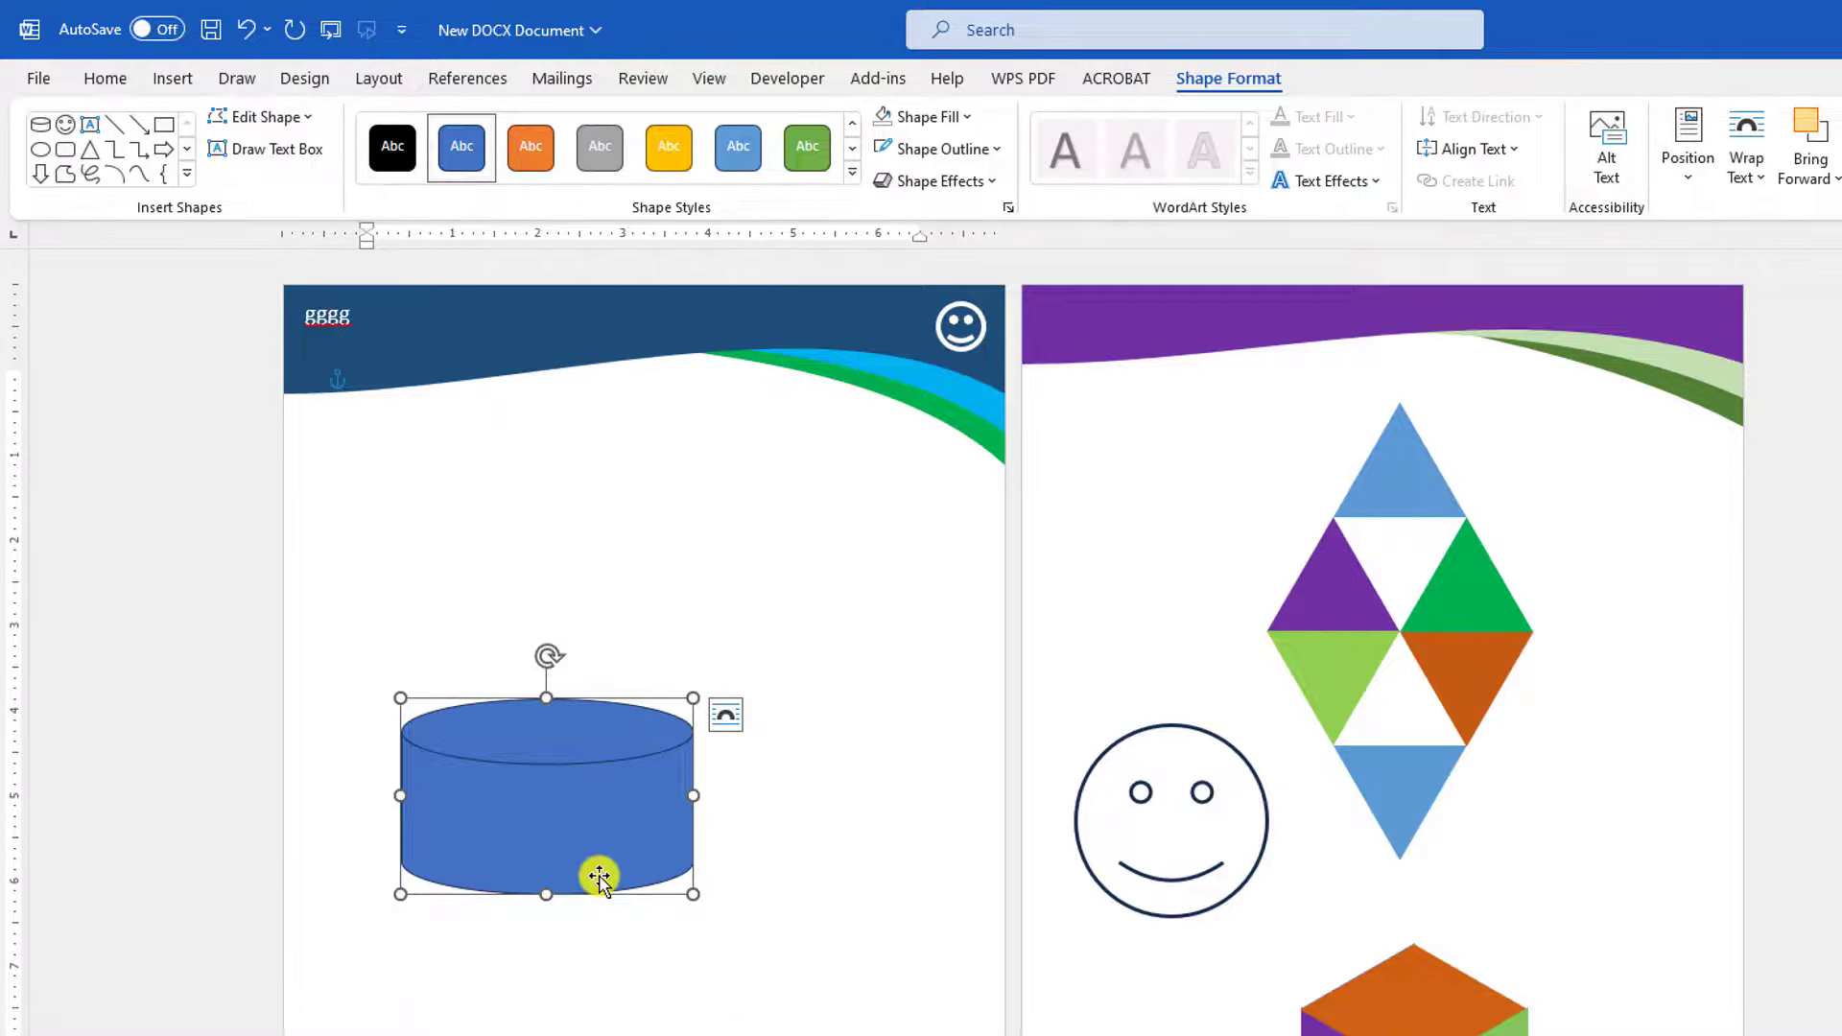
pyautogui.press('Delete')
# Replace the cylinder with an evenly proportioned square drawn on the first page below the header
pyautogui.click(192, 87)
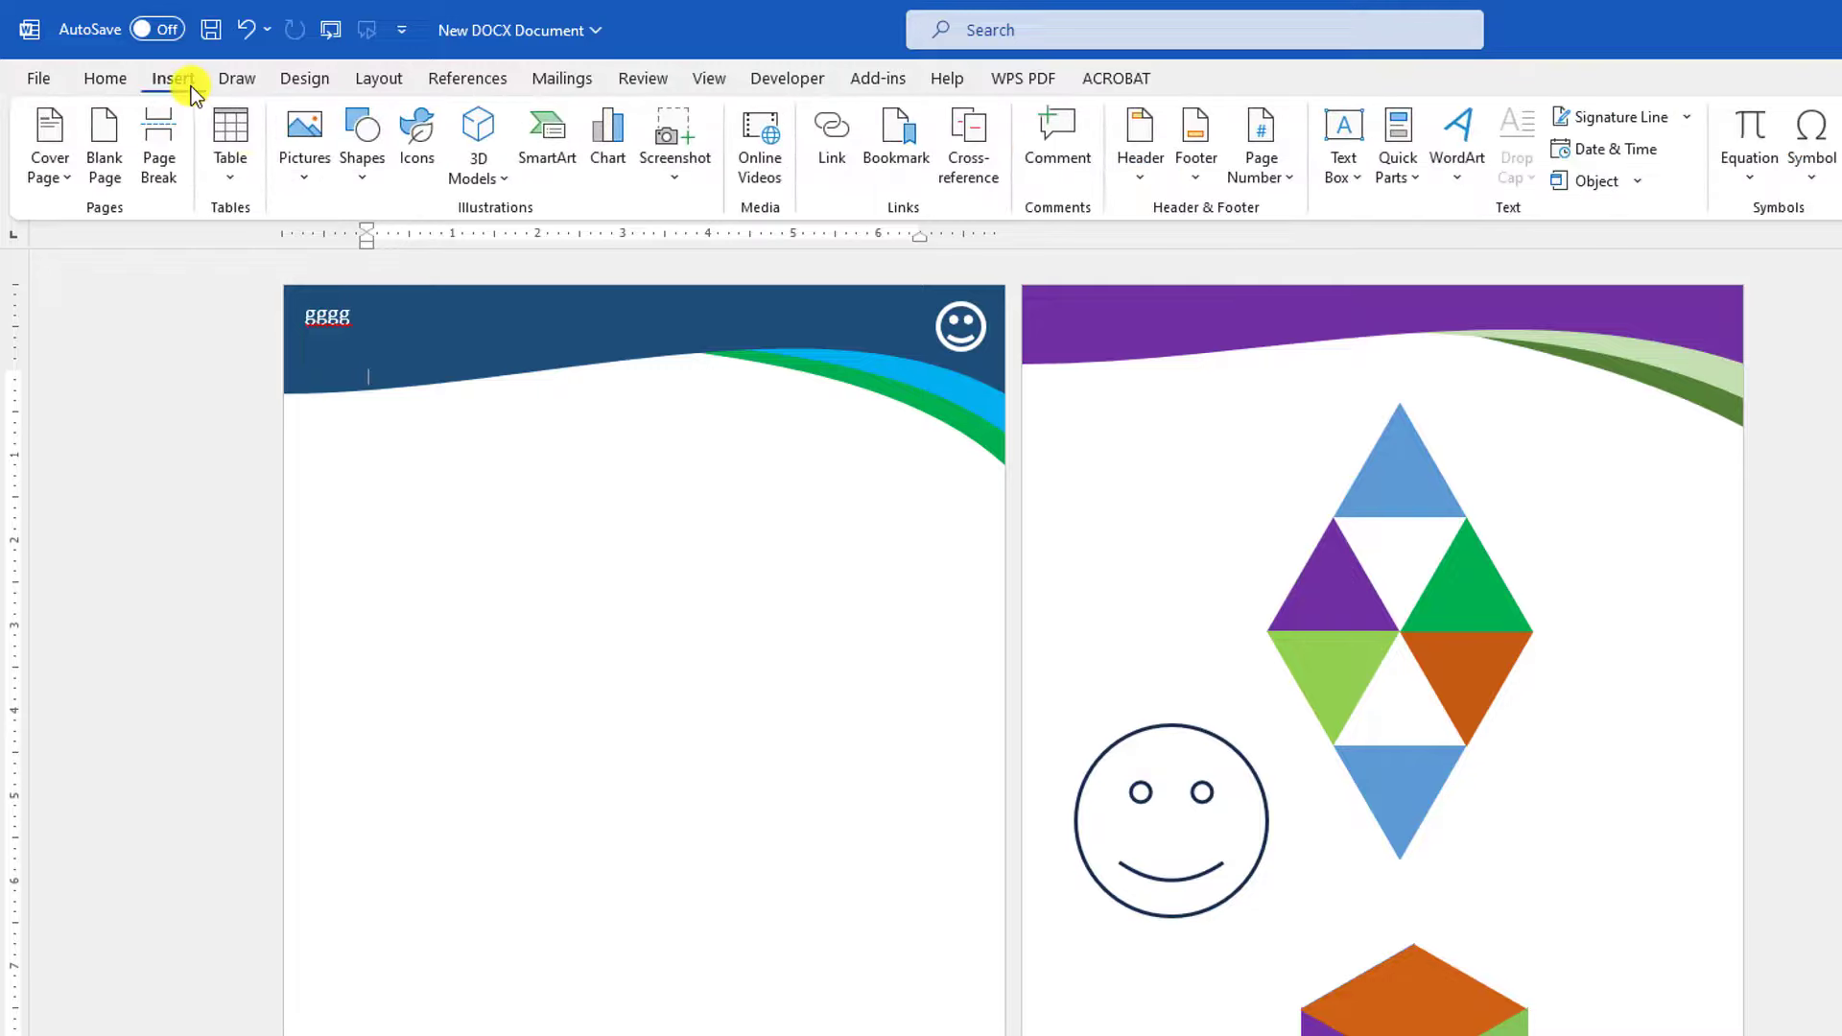
pyautogui.click(366, 171)
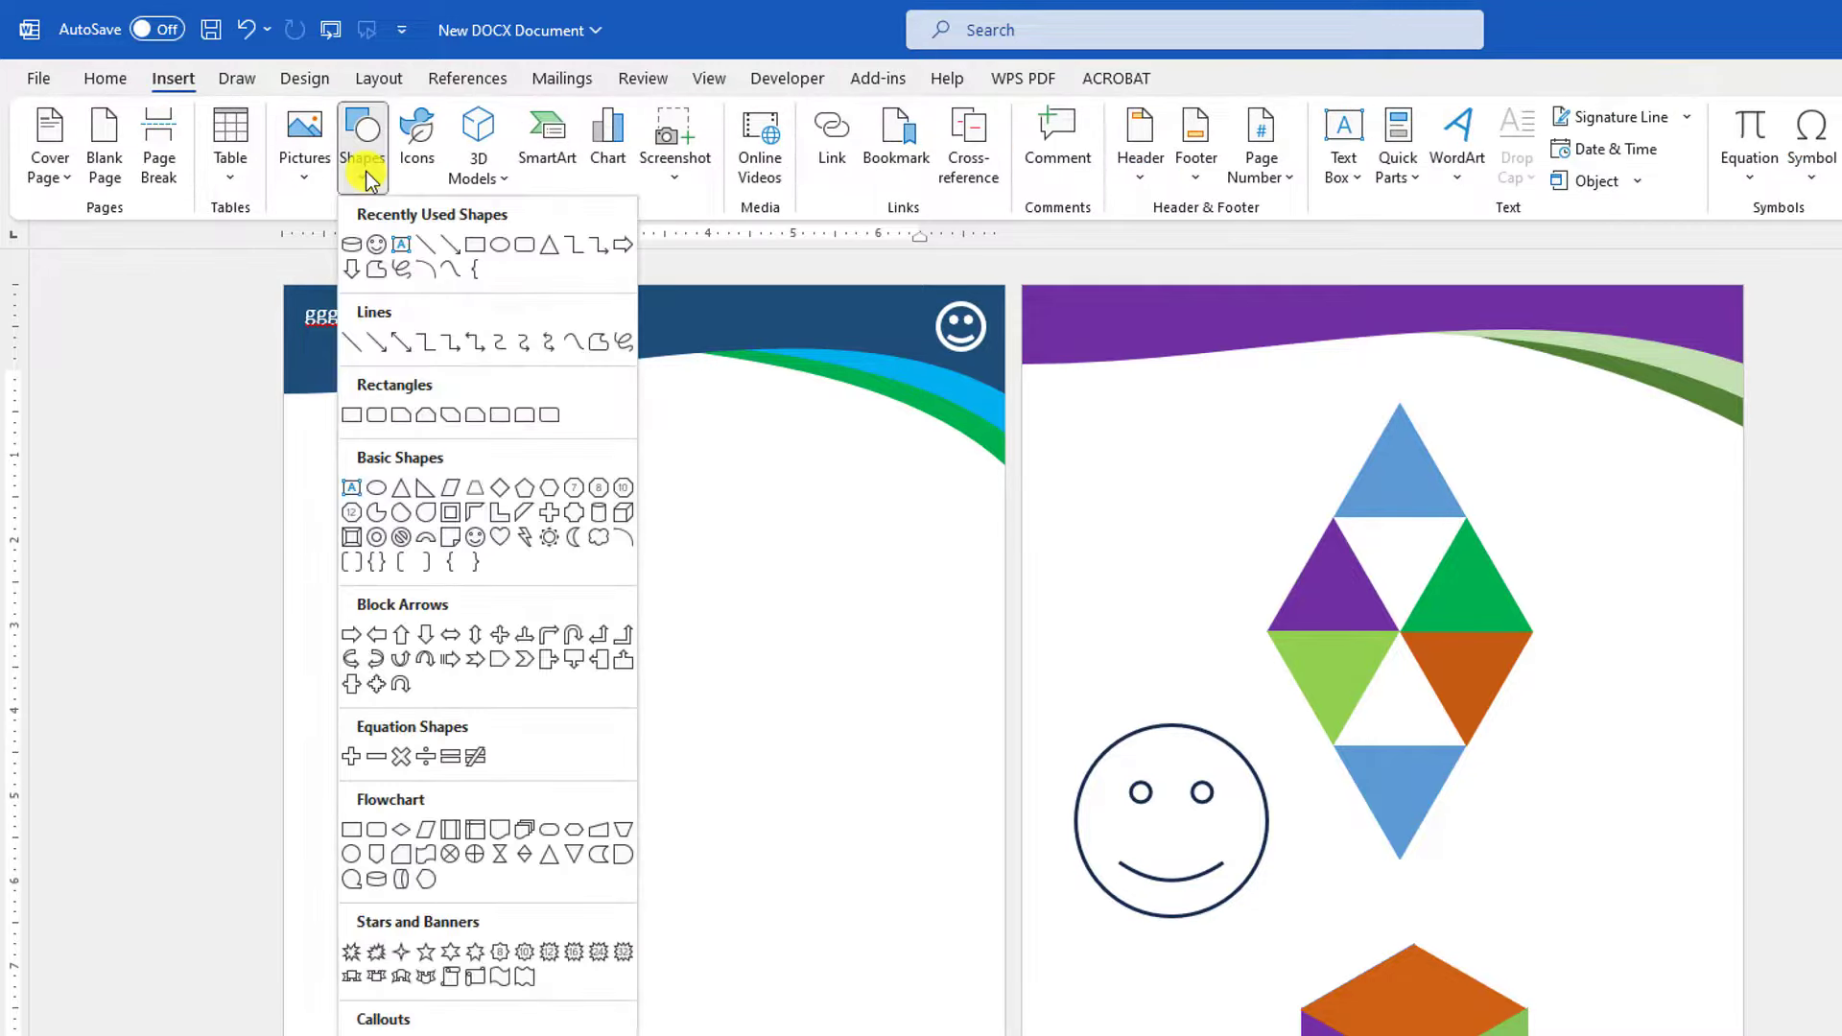
pyautogui.click(473, 246)
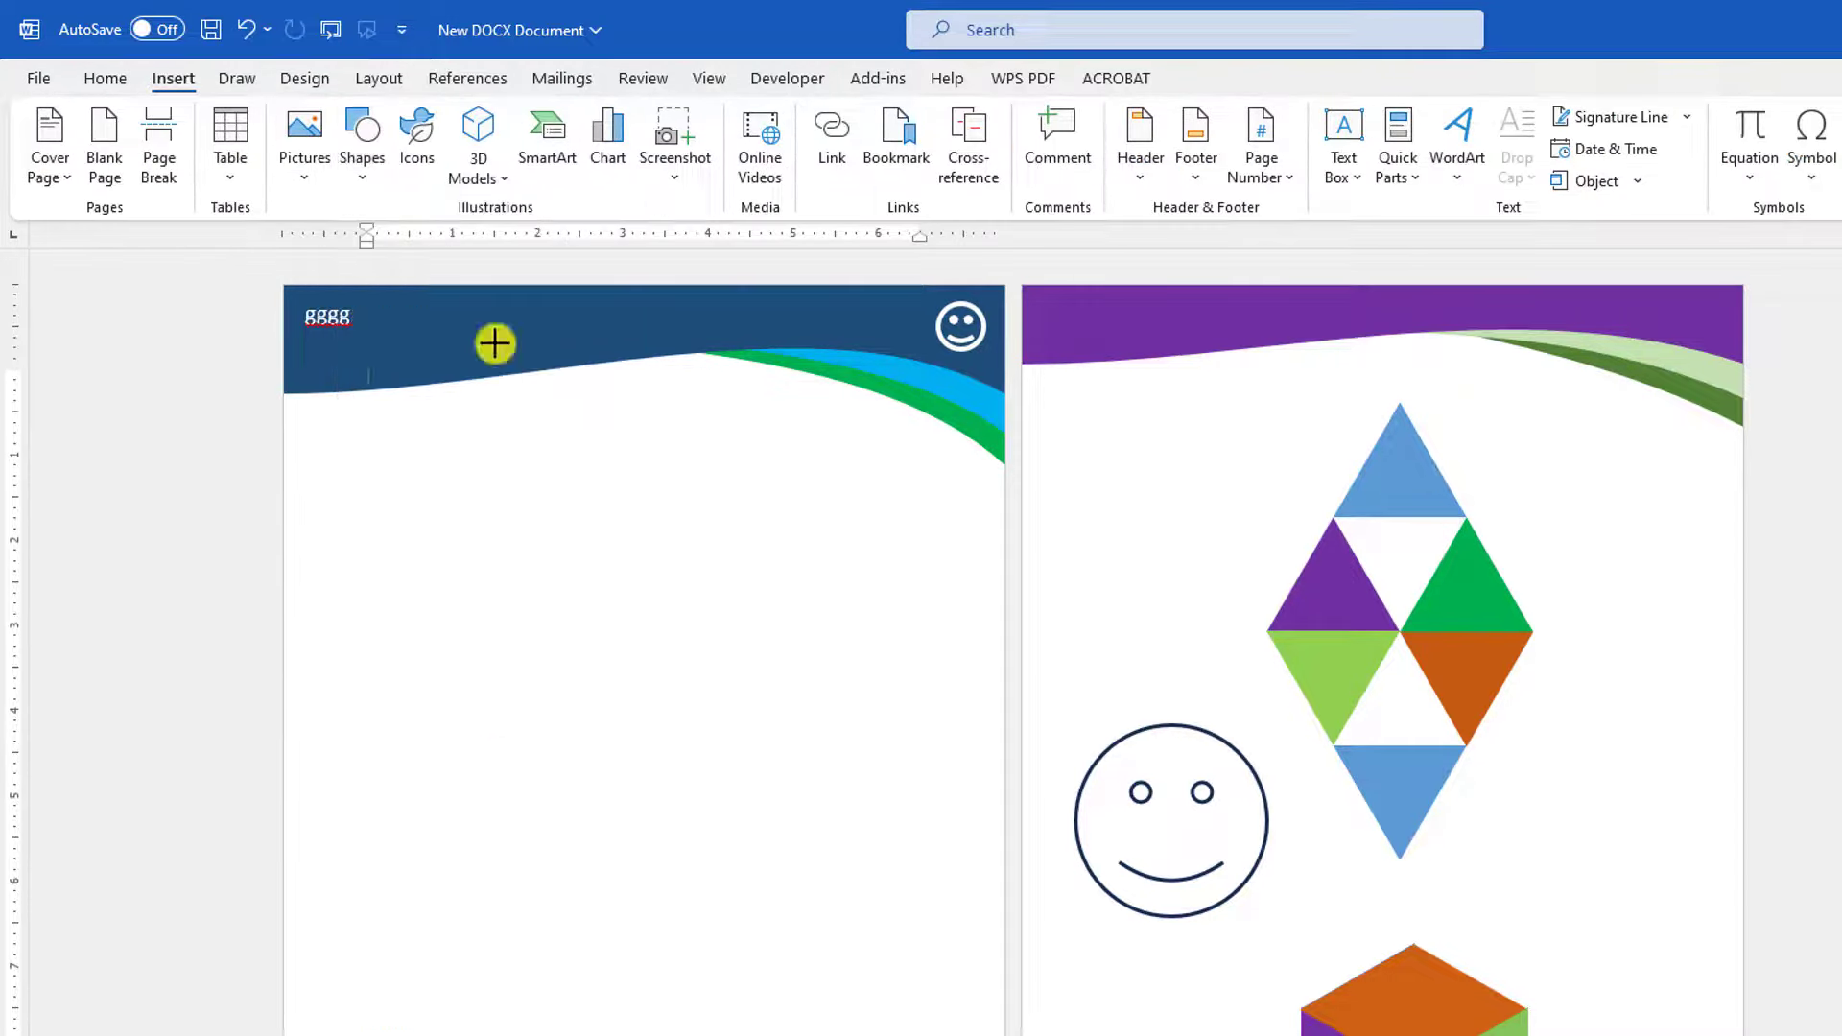
pyautogui.moveTo(444, 765); pyautogui.dragTo(685, 991)
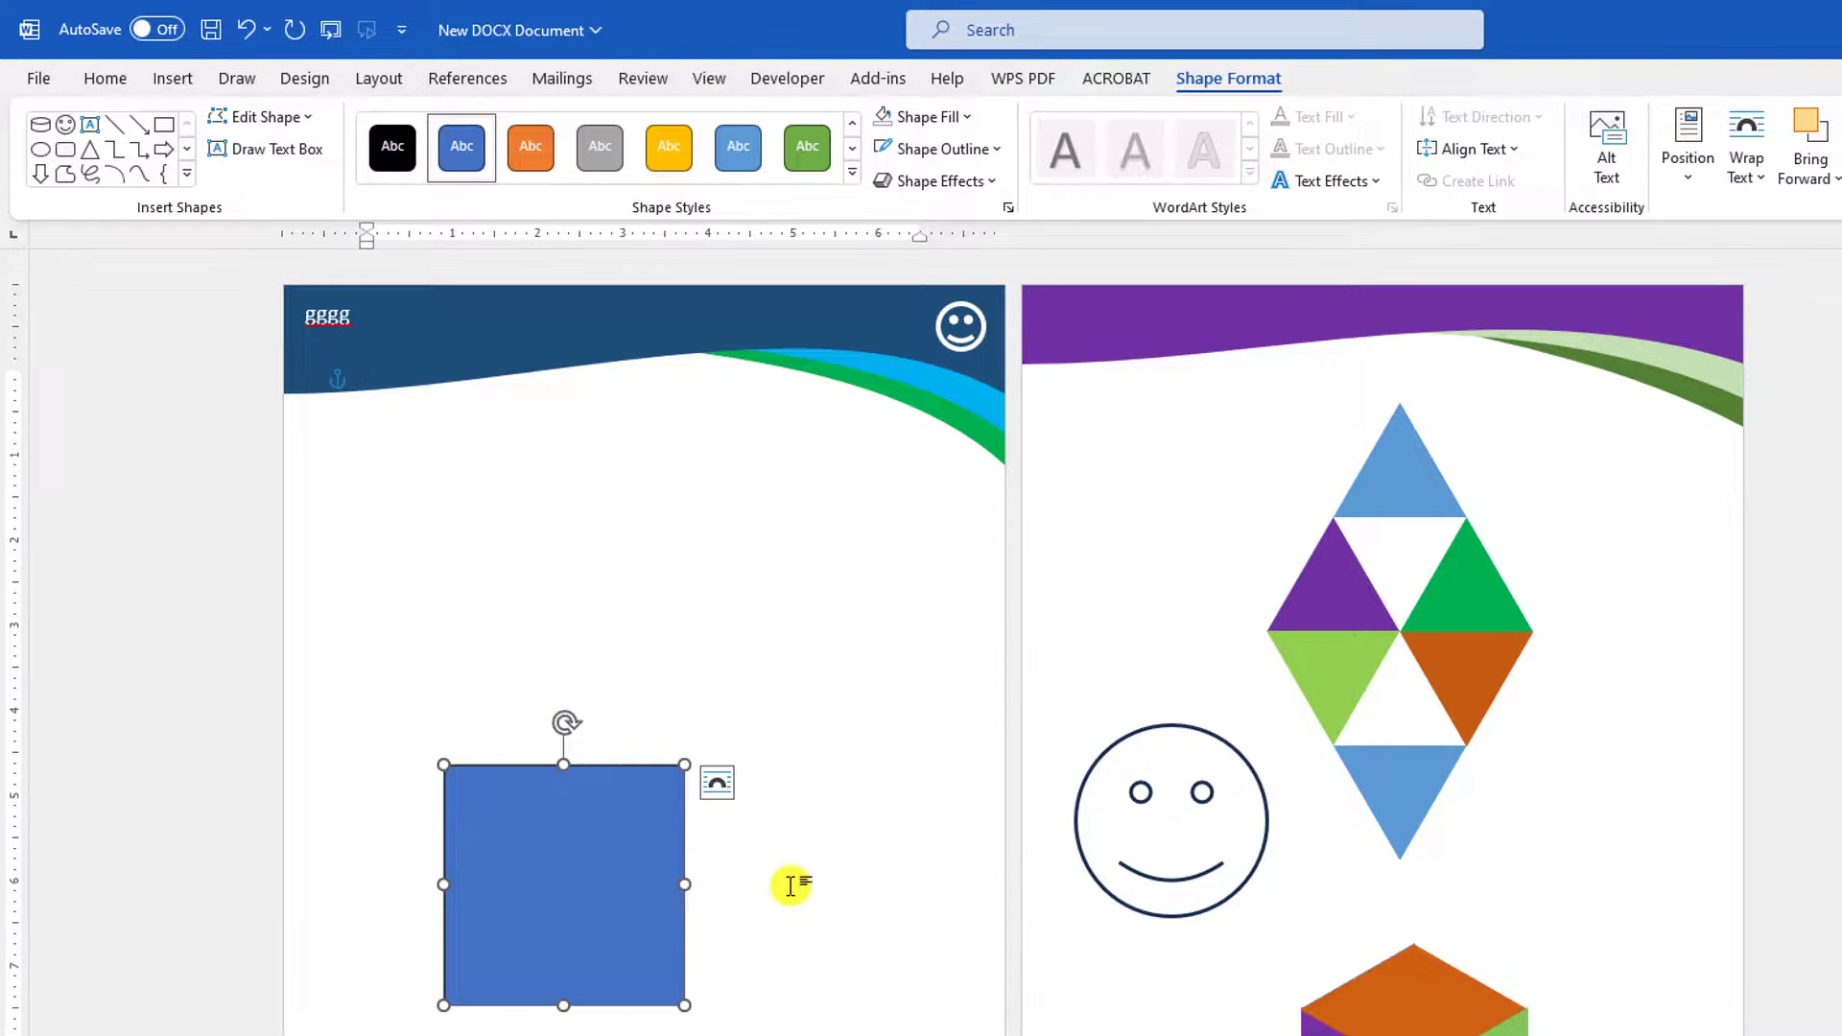
# Remove the square's outline and fill it with standard green
pyautogui.click(997, 148)
pyautogui.click(958, 487)
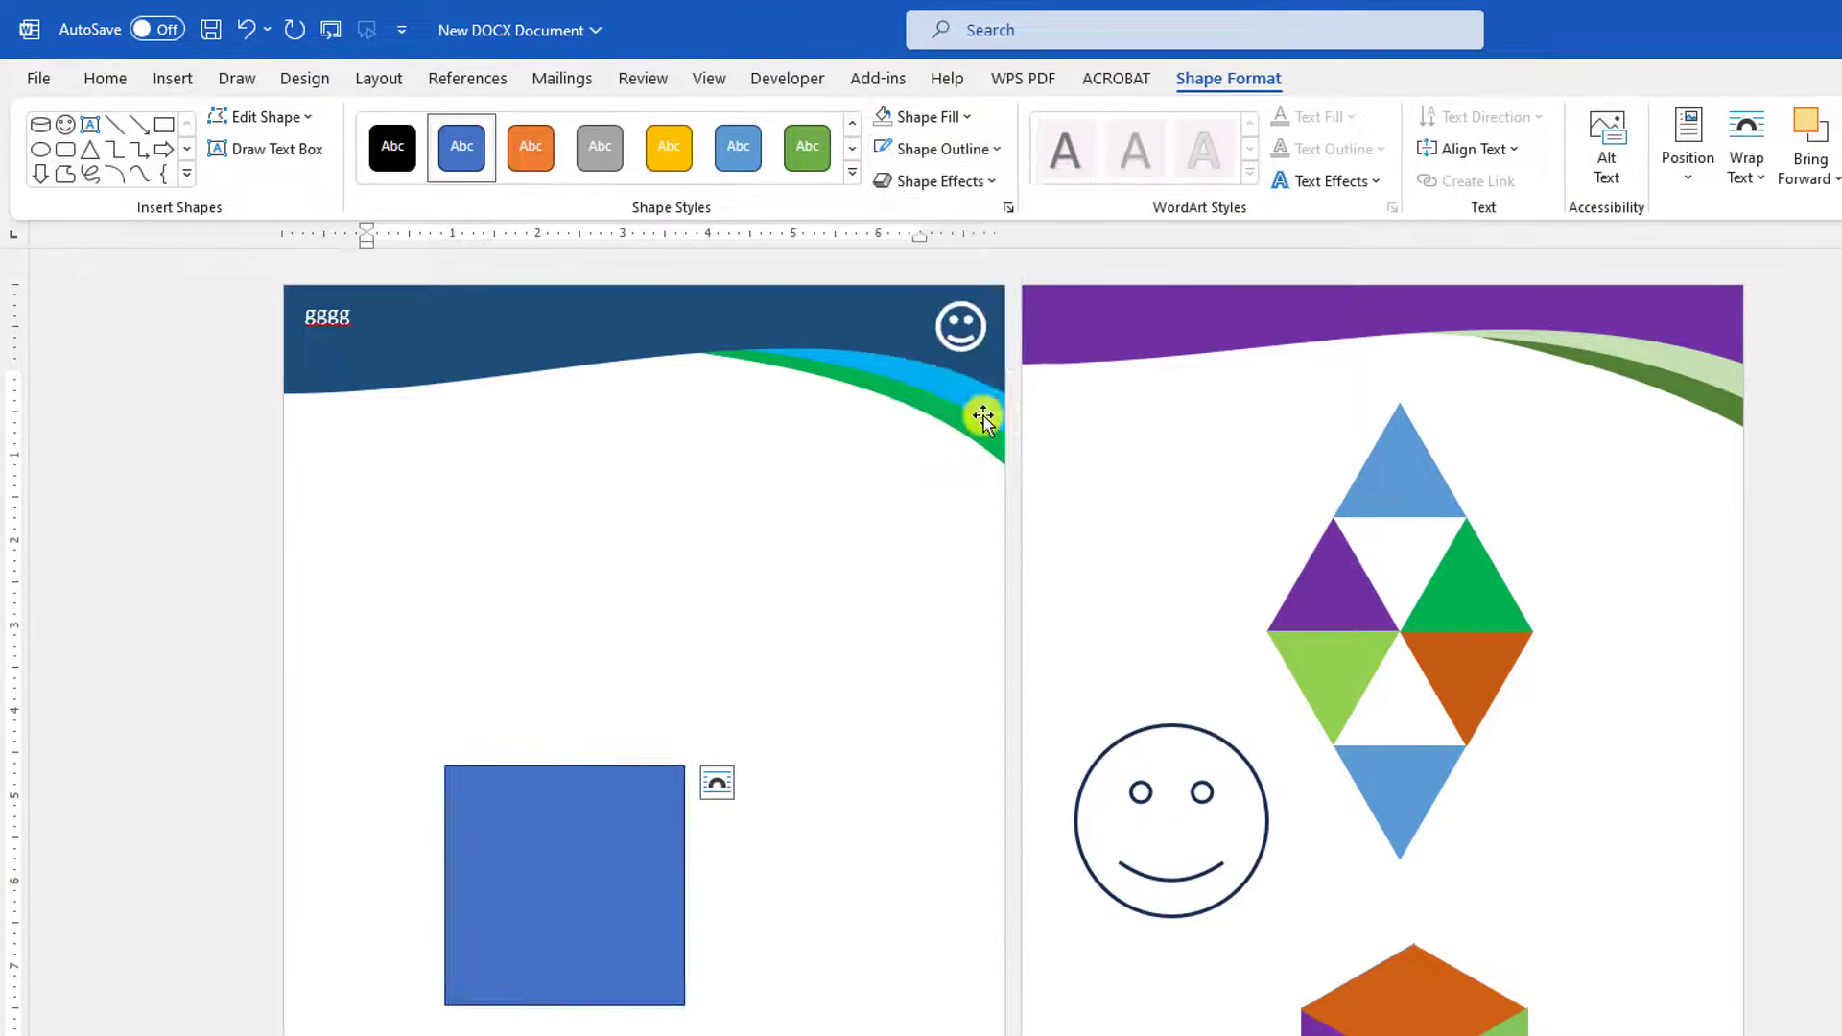
pyautogui.click(971, 119)
pyautogui.click(988, 351)
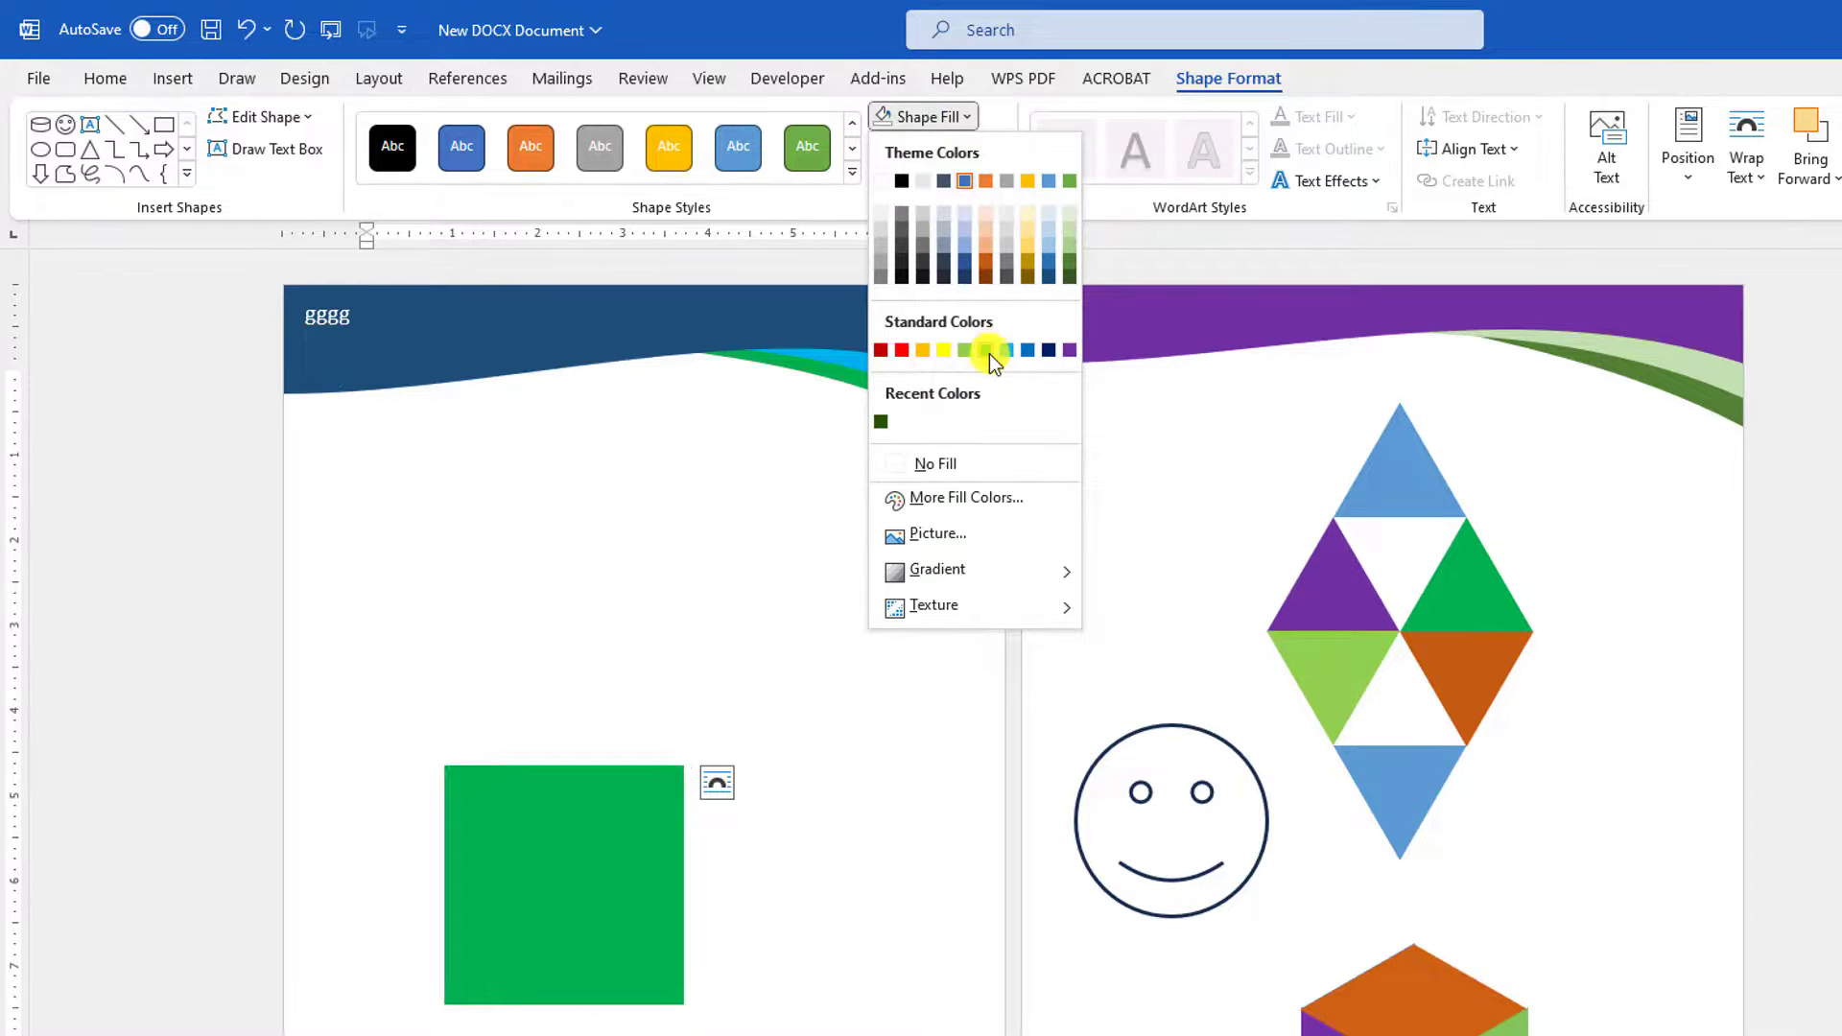
# Apply the first Parallel 3-D rotation preset to the green square to form the left face of a cube
pyautogui.click(967, 192)
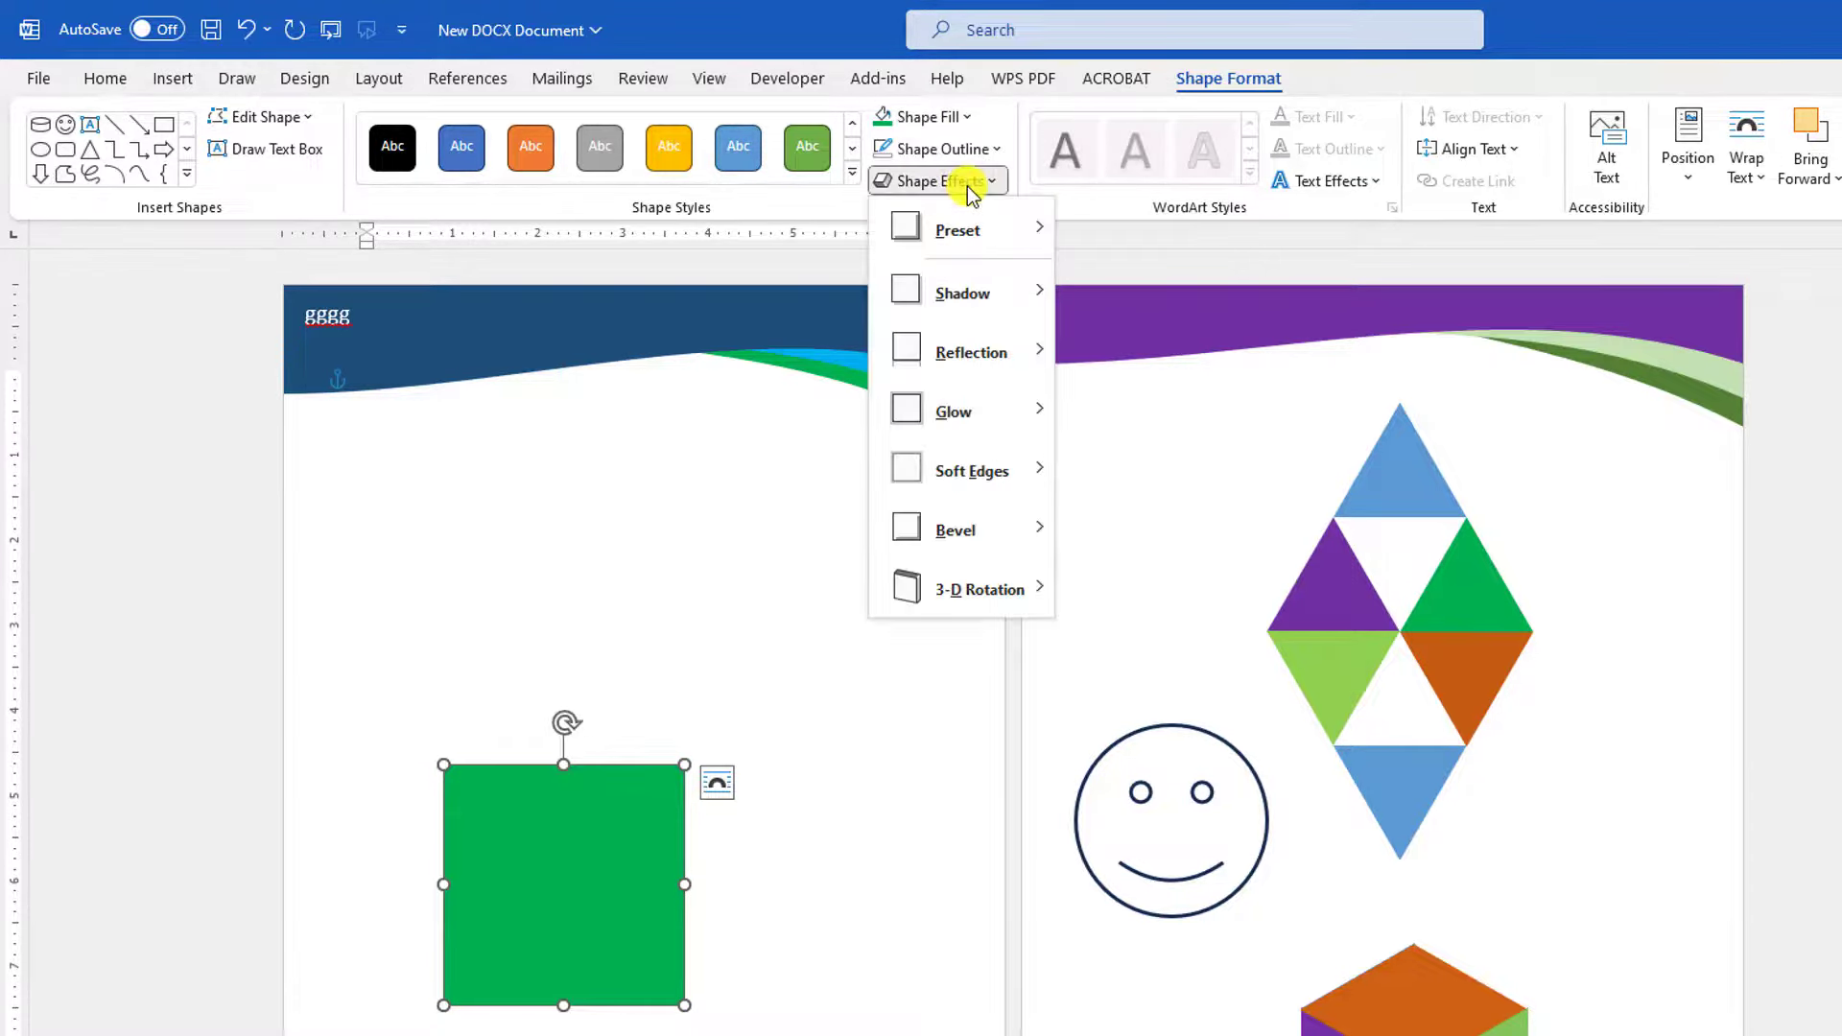
pyautogui.moveTo(998, 588)
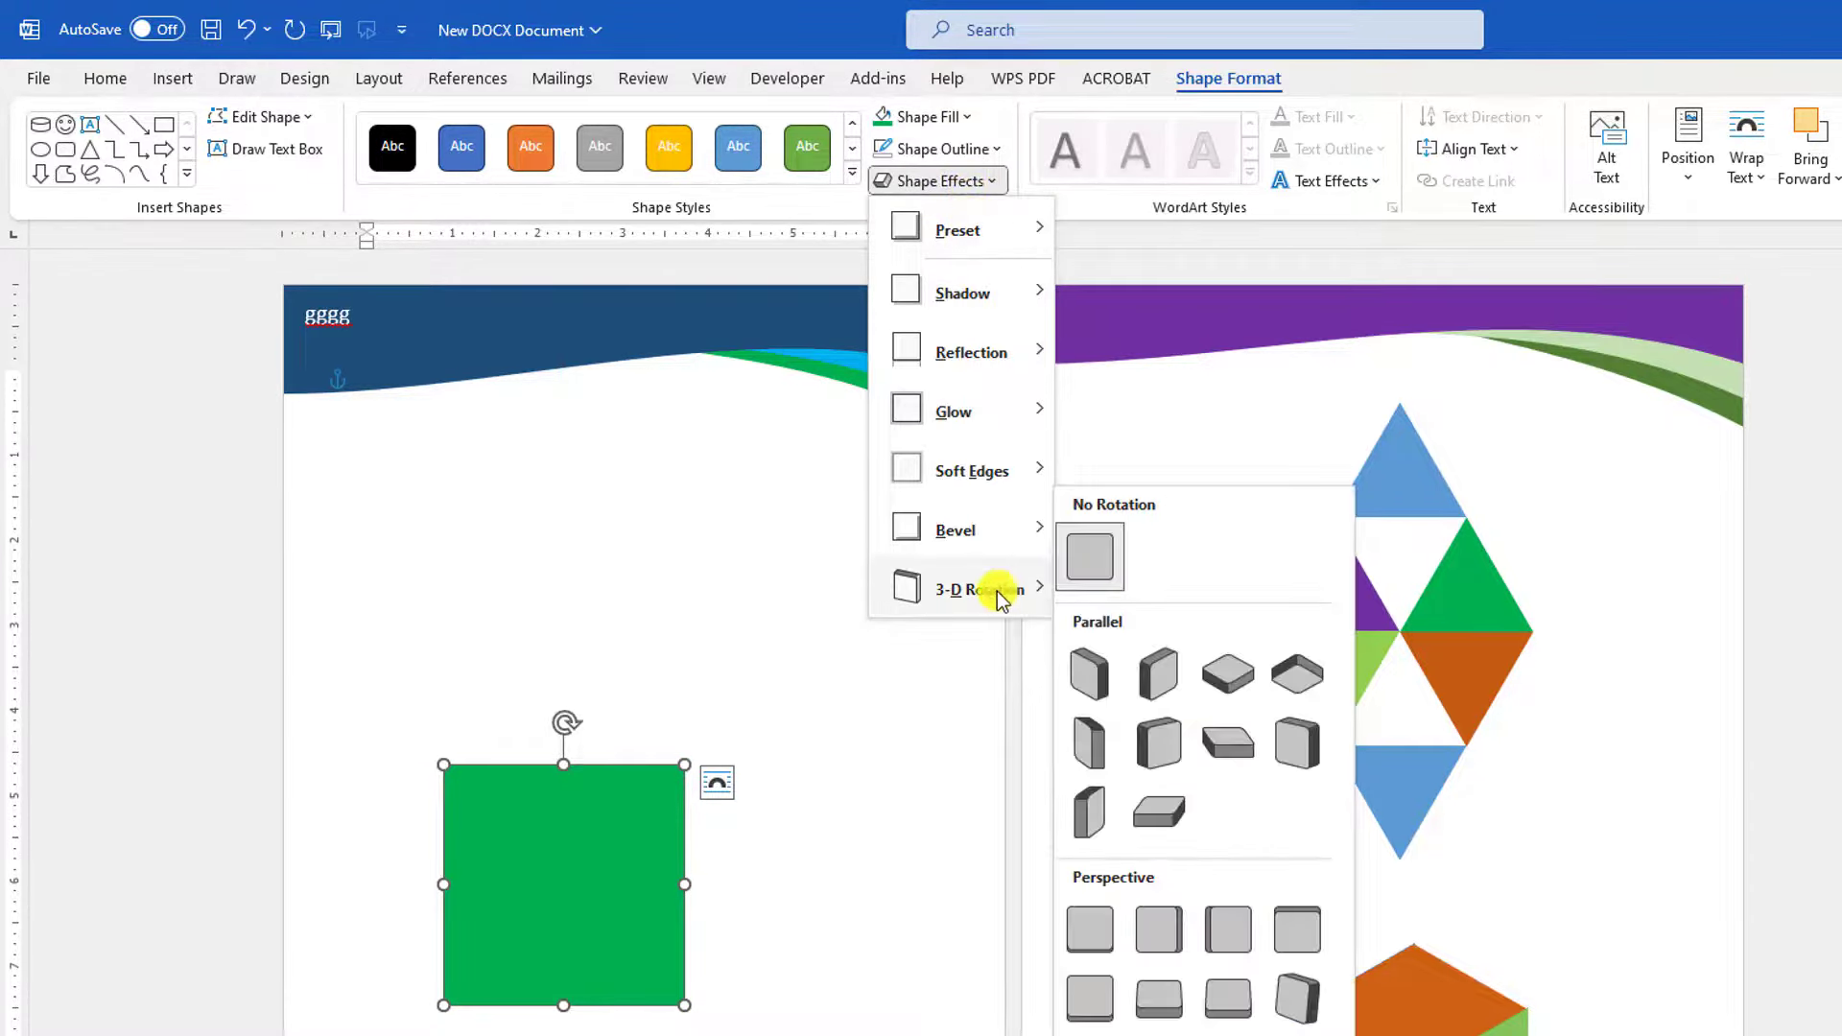
pyautogui.click(1096, 666)
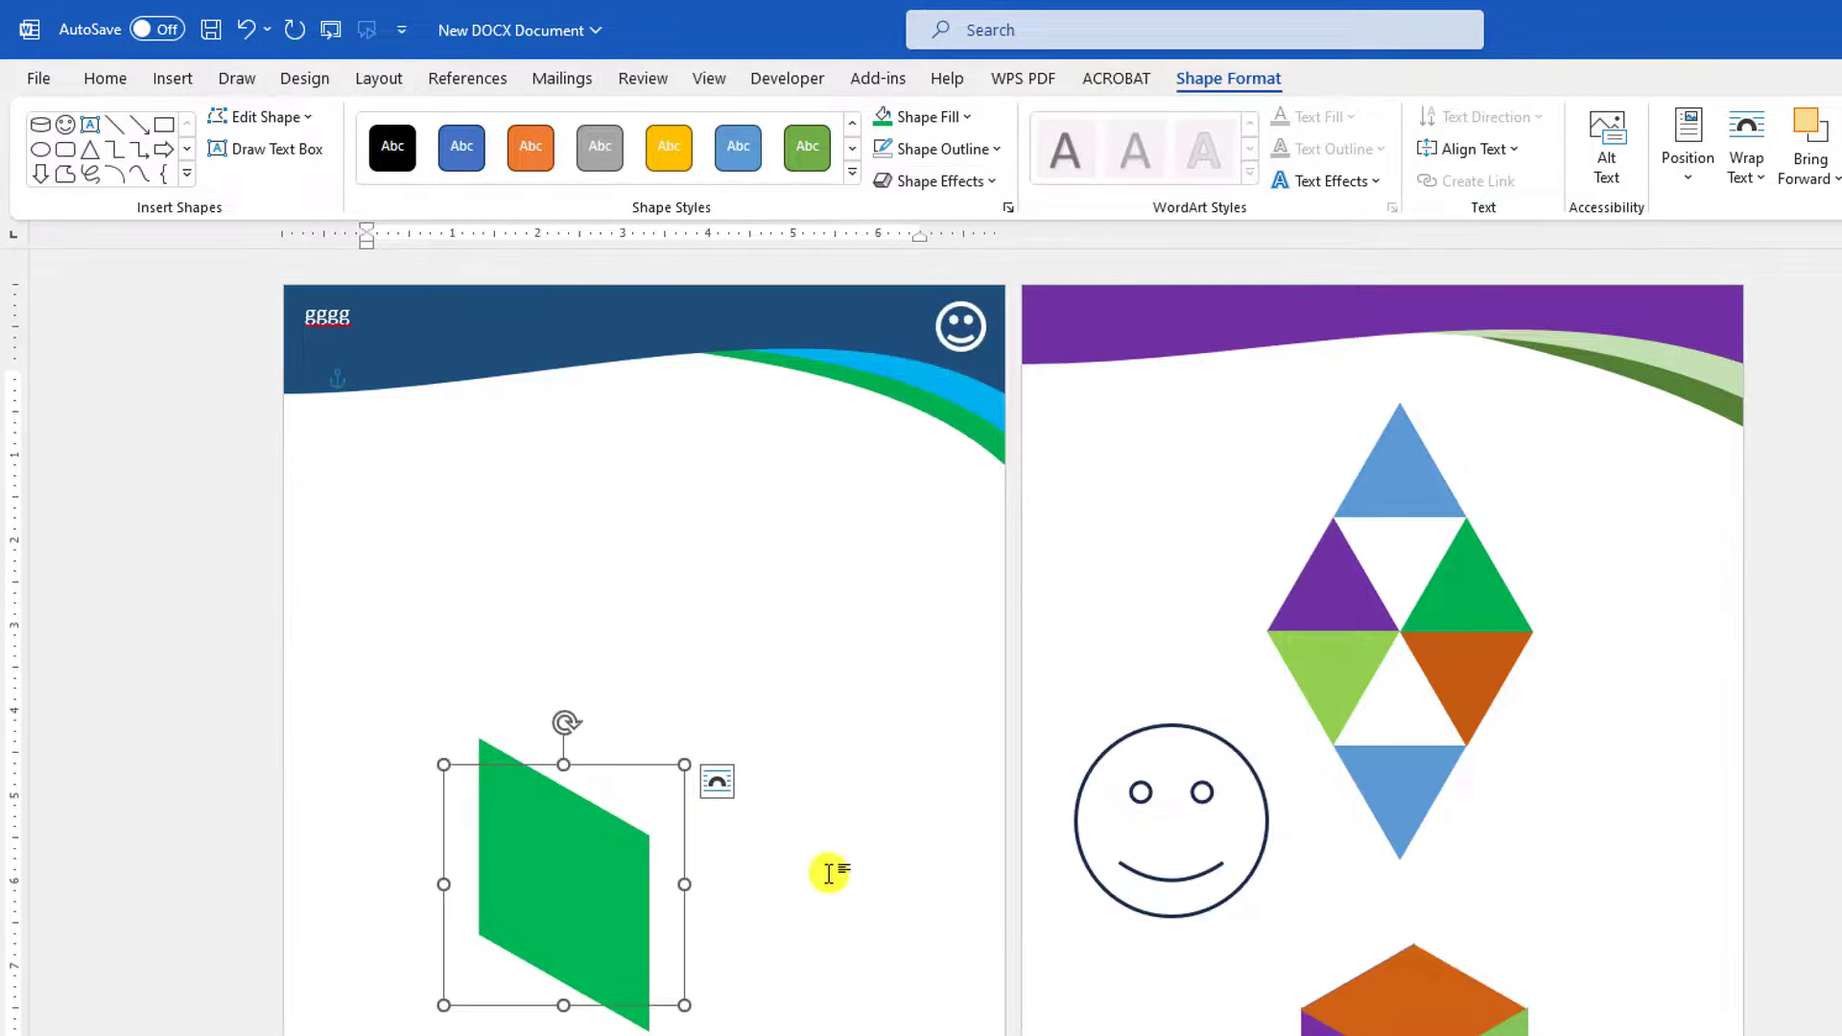
# Duplicate the left face and give the copy the second Parallel 3-D rotation preset to form the cube's right face
pyautogui.keyDown('ctrl'); pyautogui.moveTo(588, 898); pyautogui.dragTo(785, 960); pyautogui.keyUp('ctrl')
pyautogui.click(993, 184)
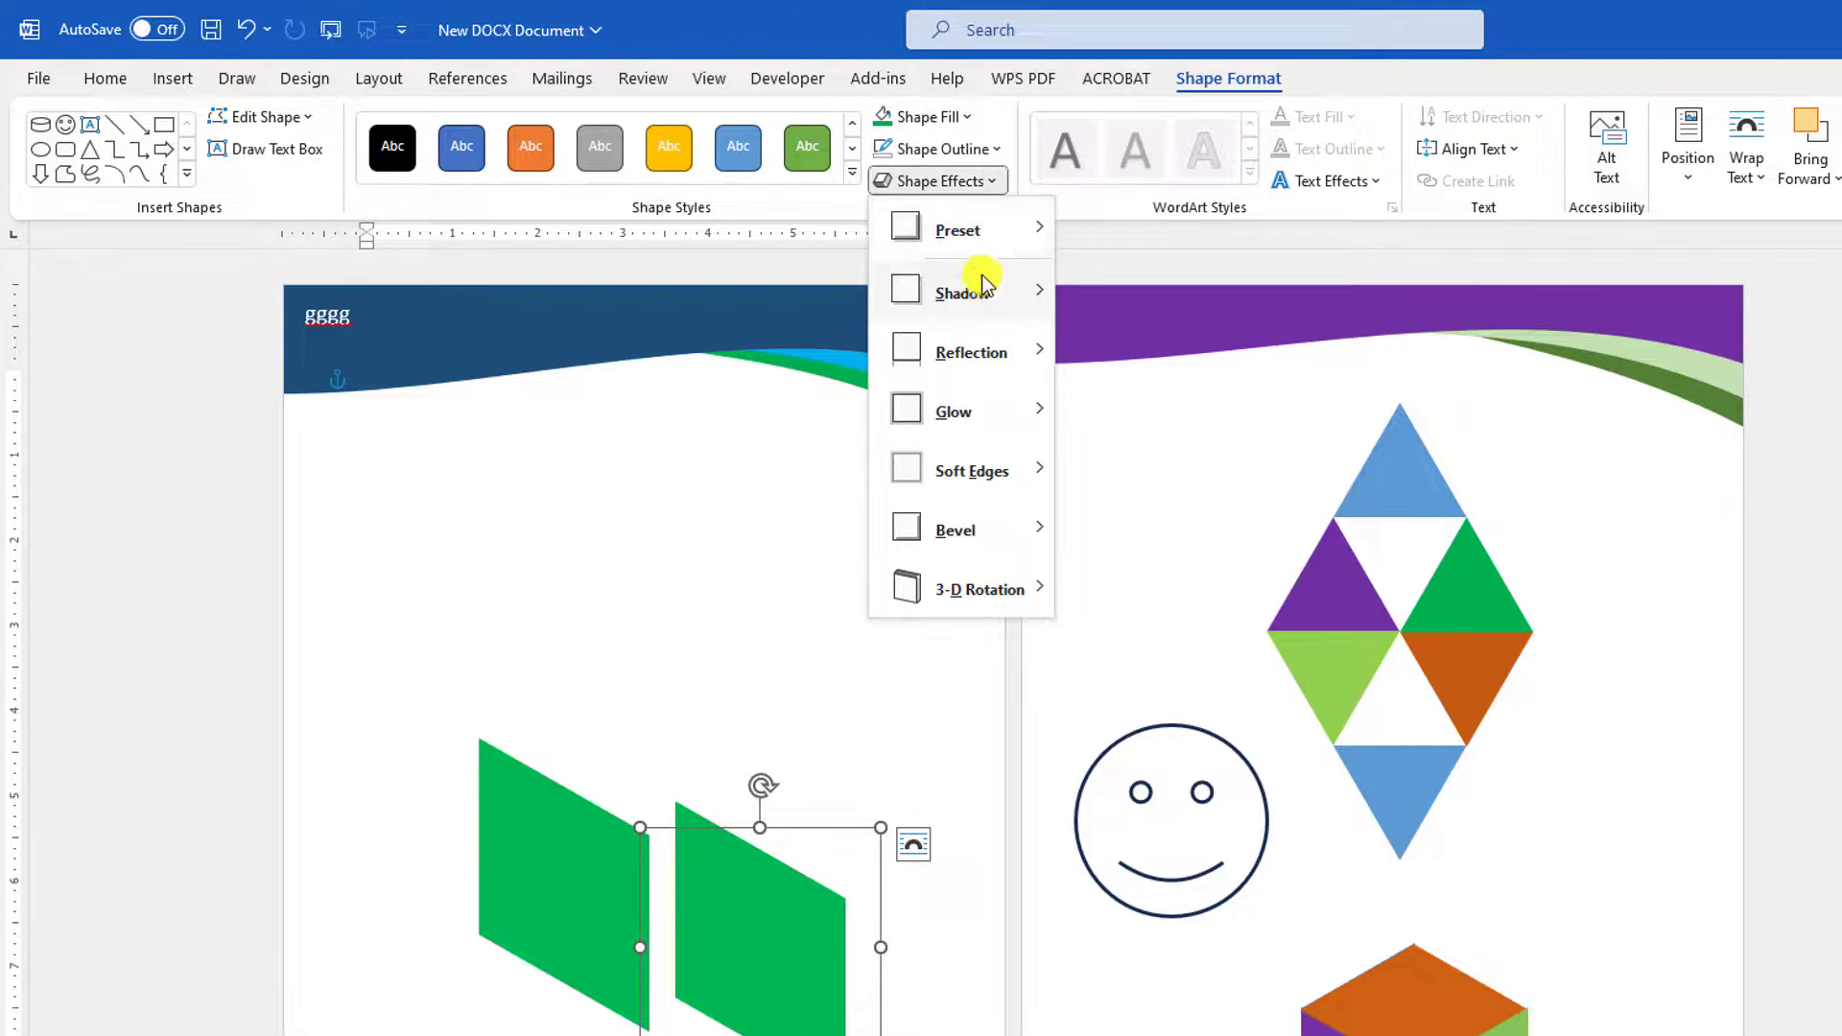
pyautogui.moveTo(986, 589)
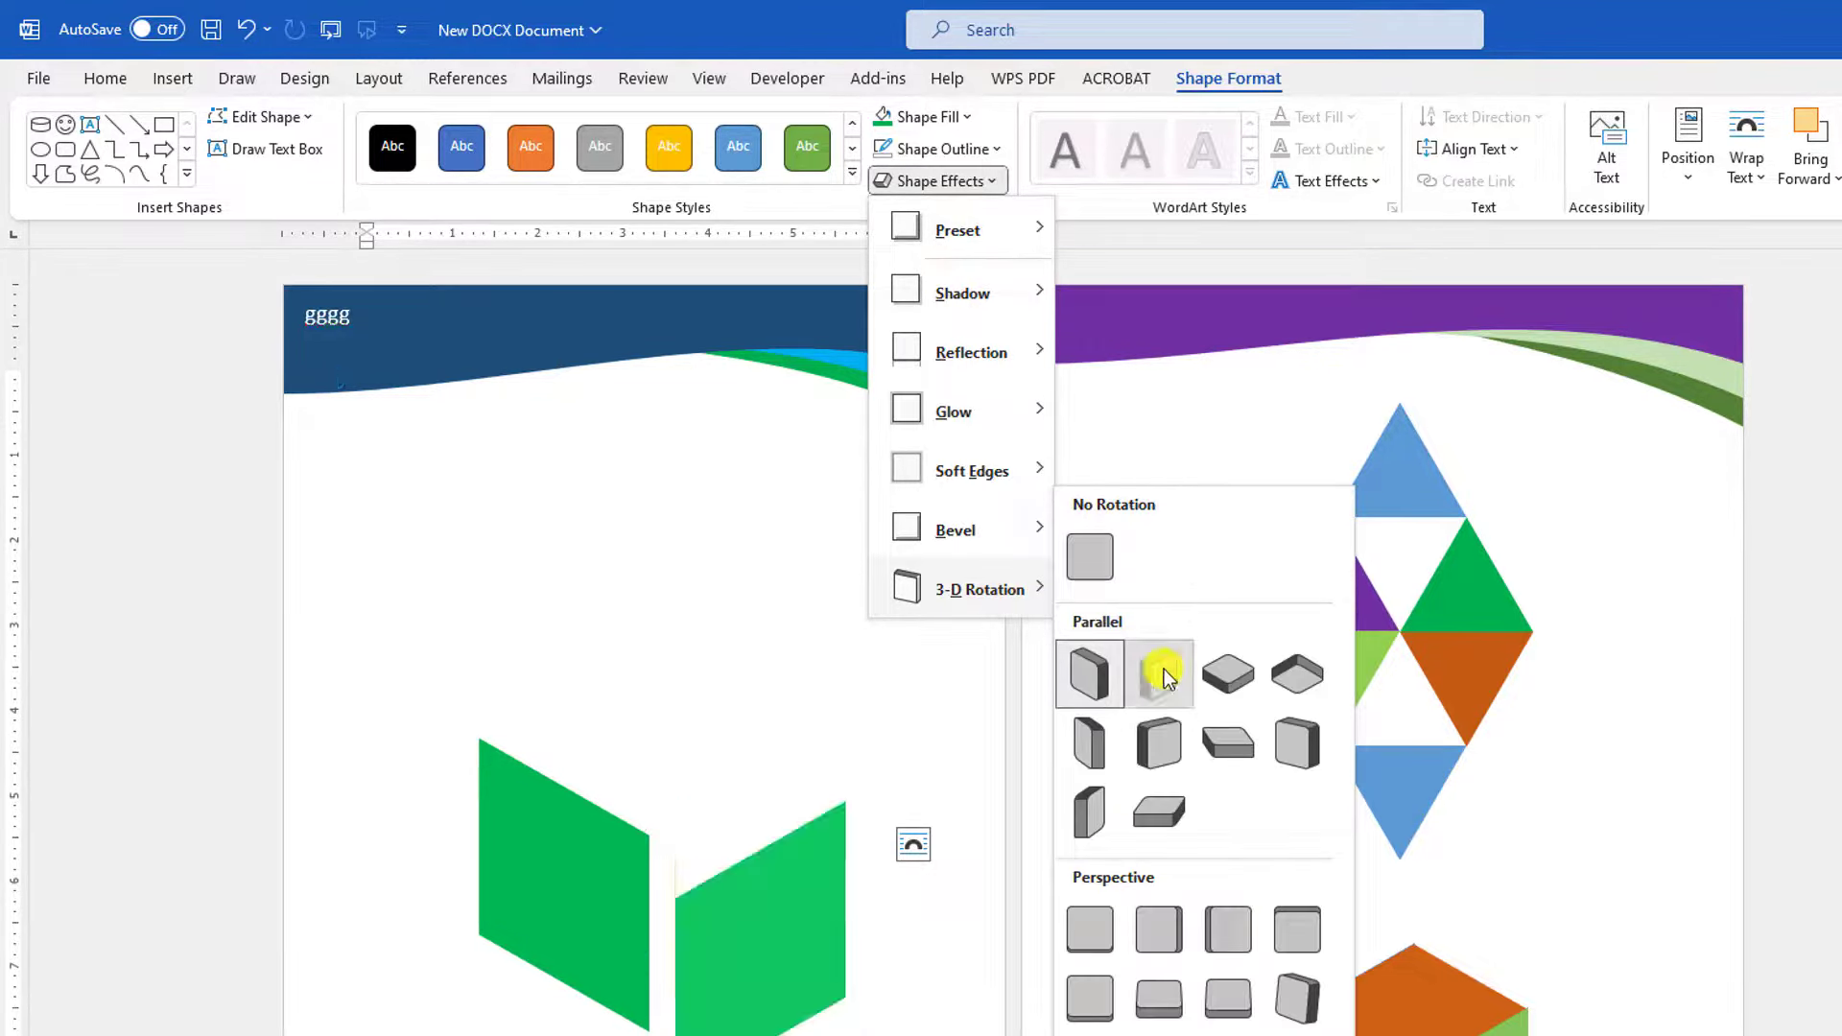
pyautogui.click(1164, 677)
# Copy the right face, apply the third Parallel 3-D rotation preset to the copy, and fit it on as the cube's top
pyautogui.moveTo(760, 885); pyautogui.dragTo(735, 636)
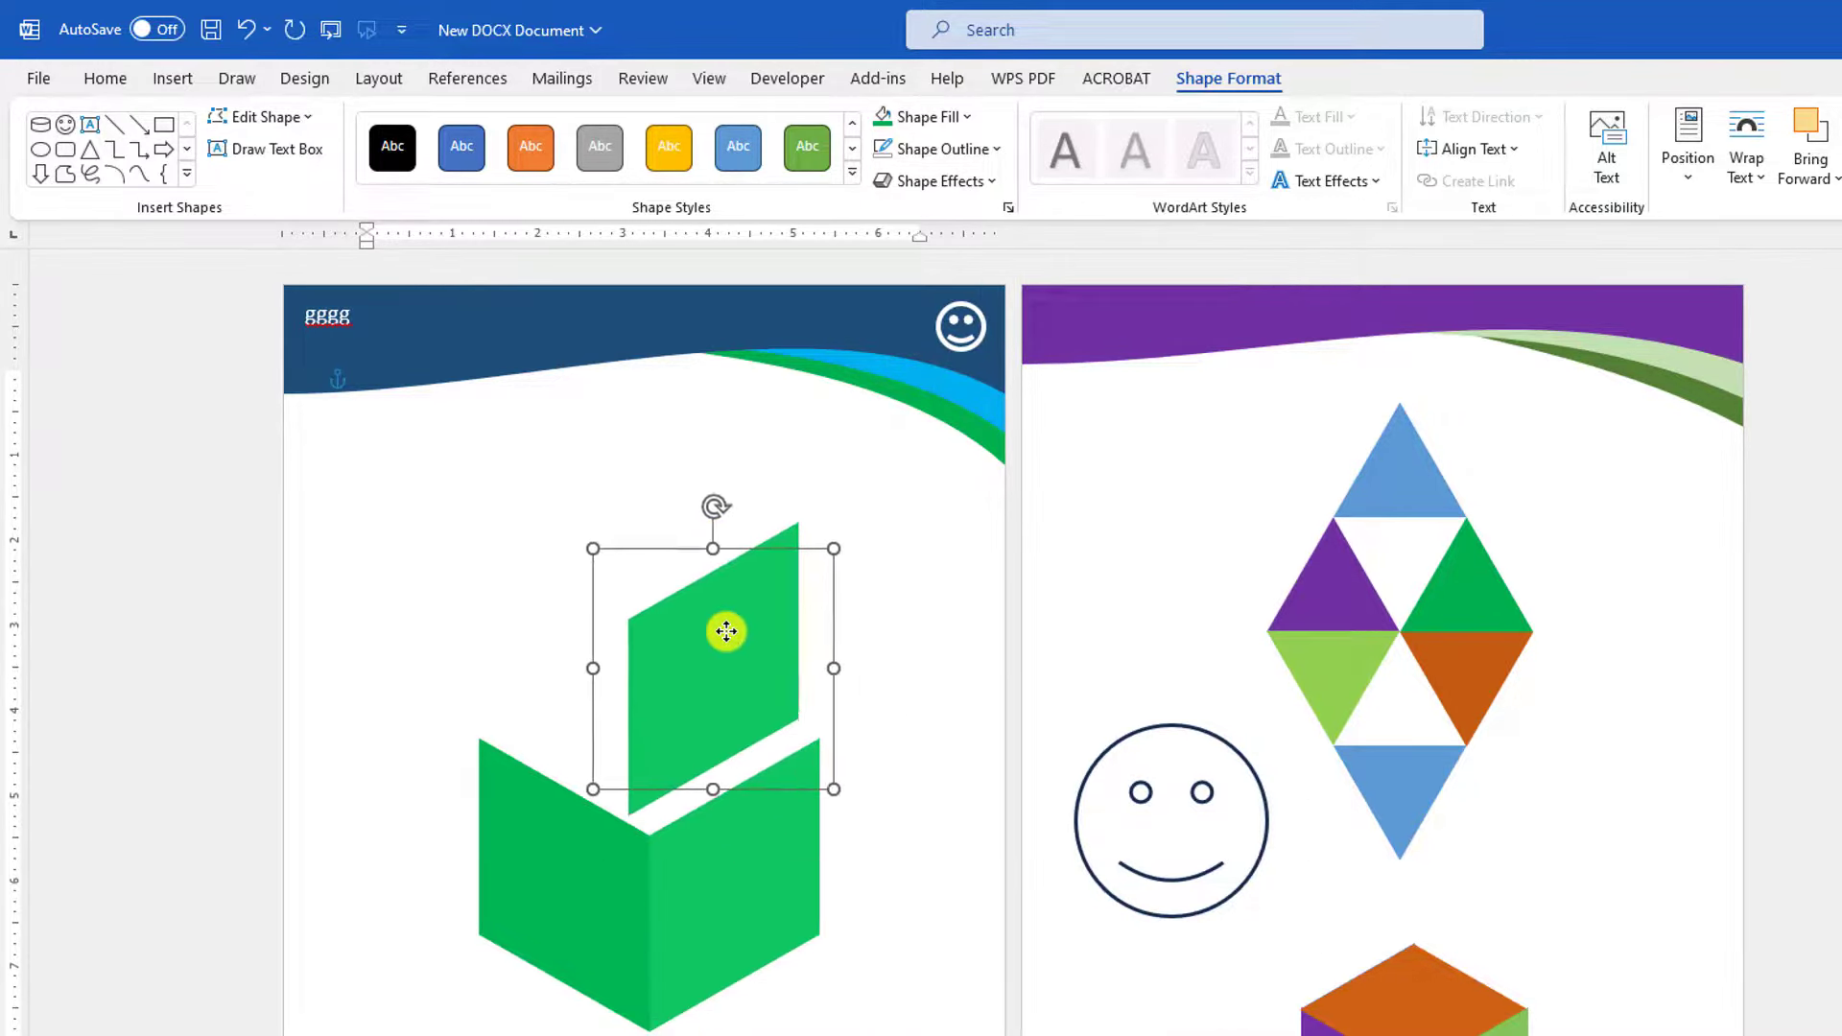
pyautogui.click(1000, 187)
pyautogui.moveTo(1026, 597)
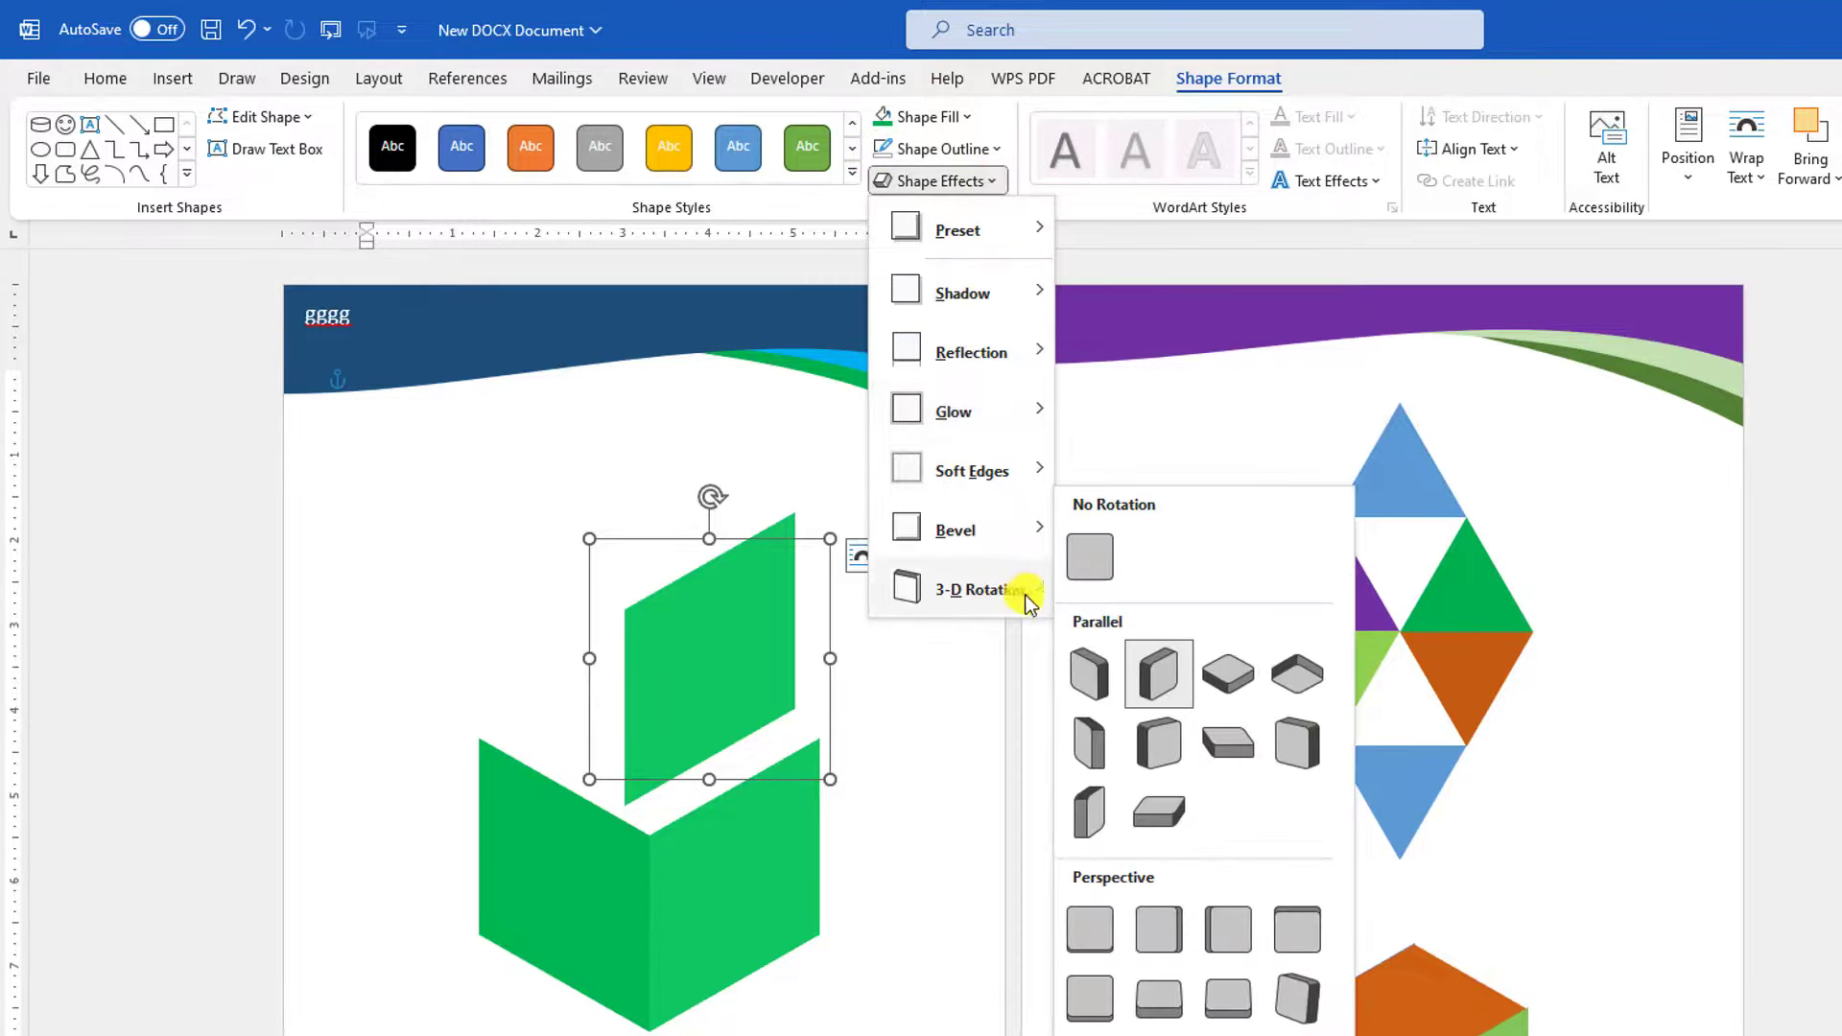
pyautogui.click(1227, 676)
pyautogui.moveTo(678, 707); pyautogui.dragTo(672, 730)
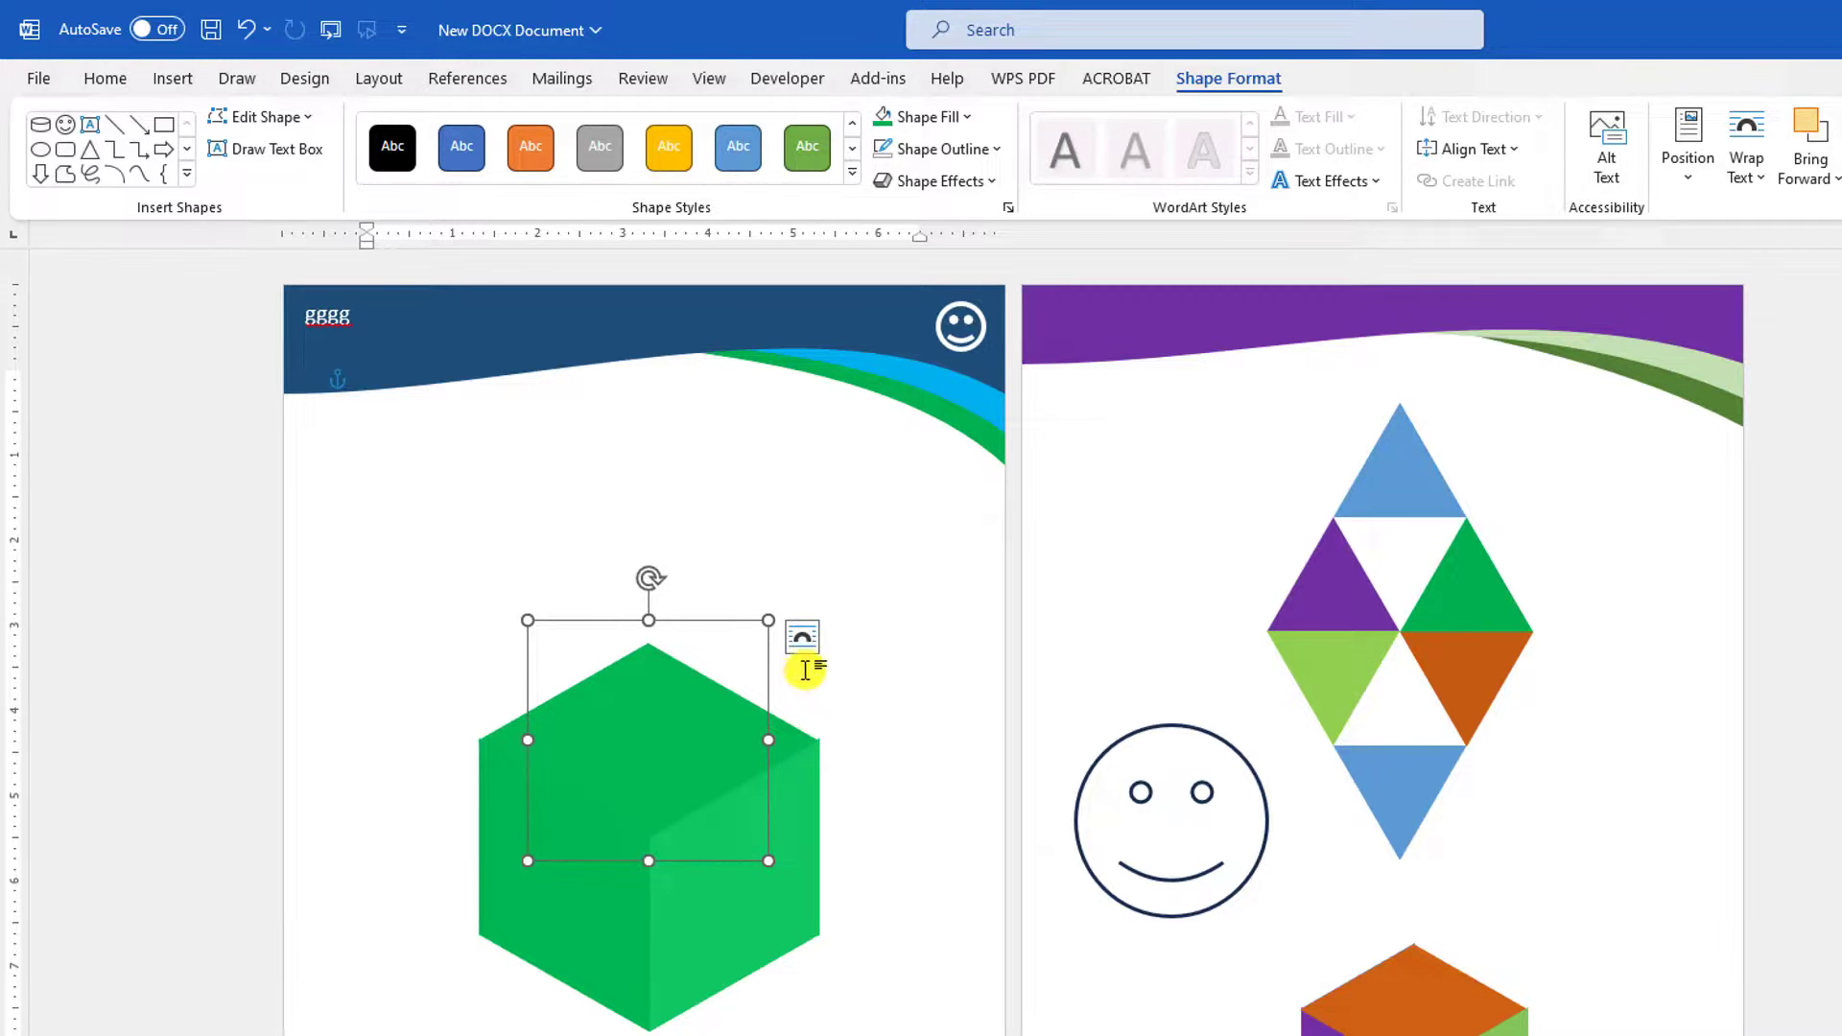
pyautogui.hotkey('ctrl', 'z')
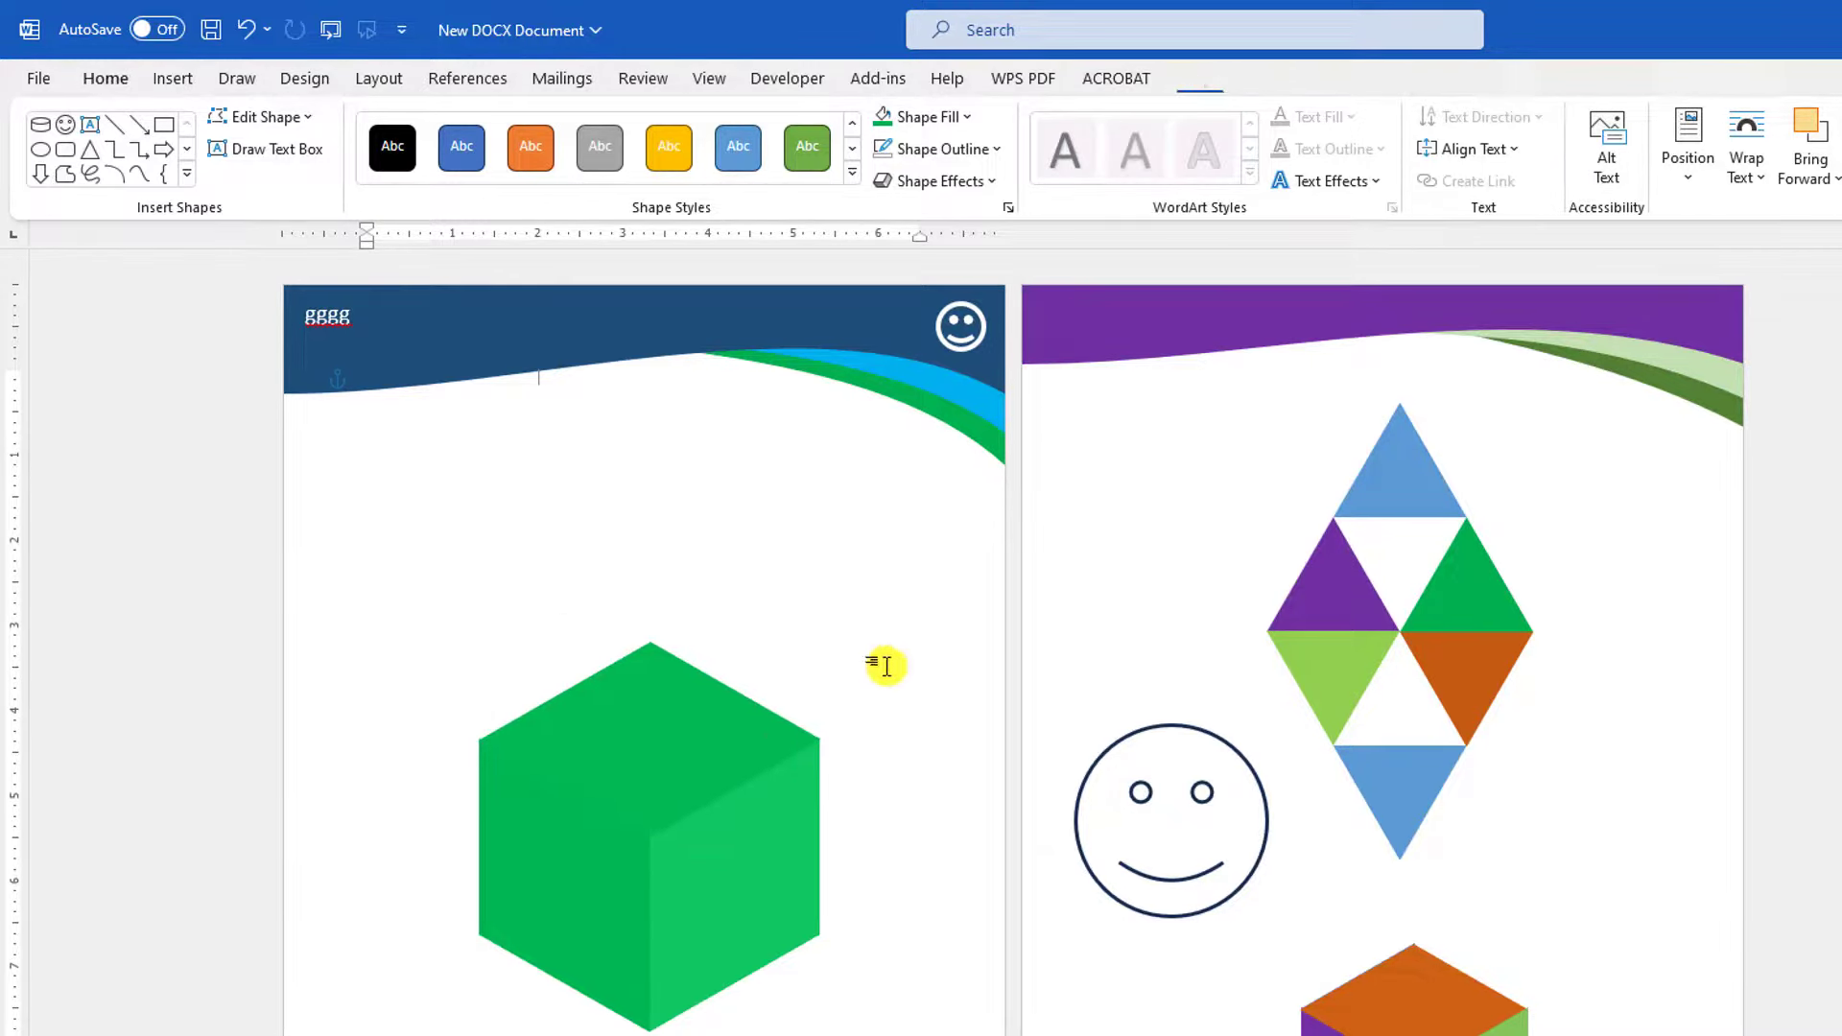
# Fill the cube's top face with yellow and its right face with purple
pyautogui.click(965, 118)
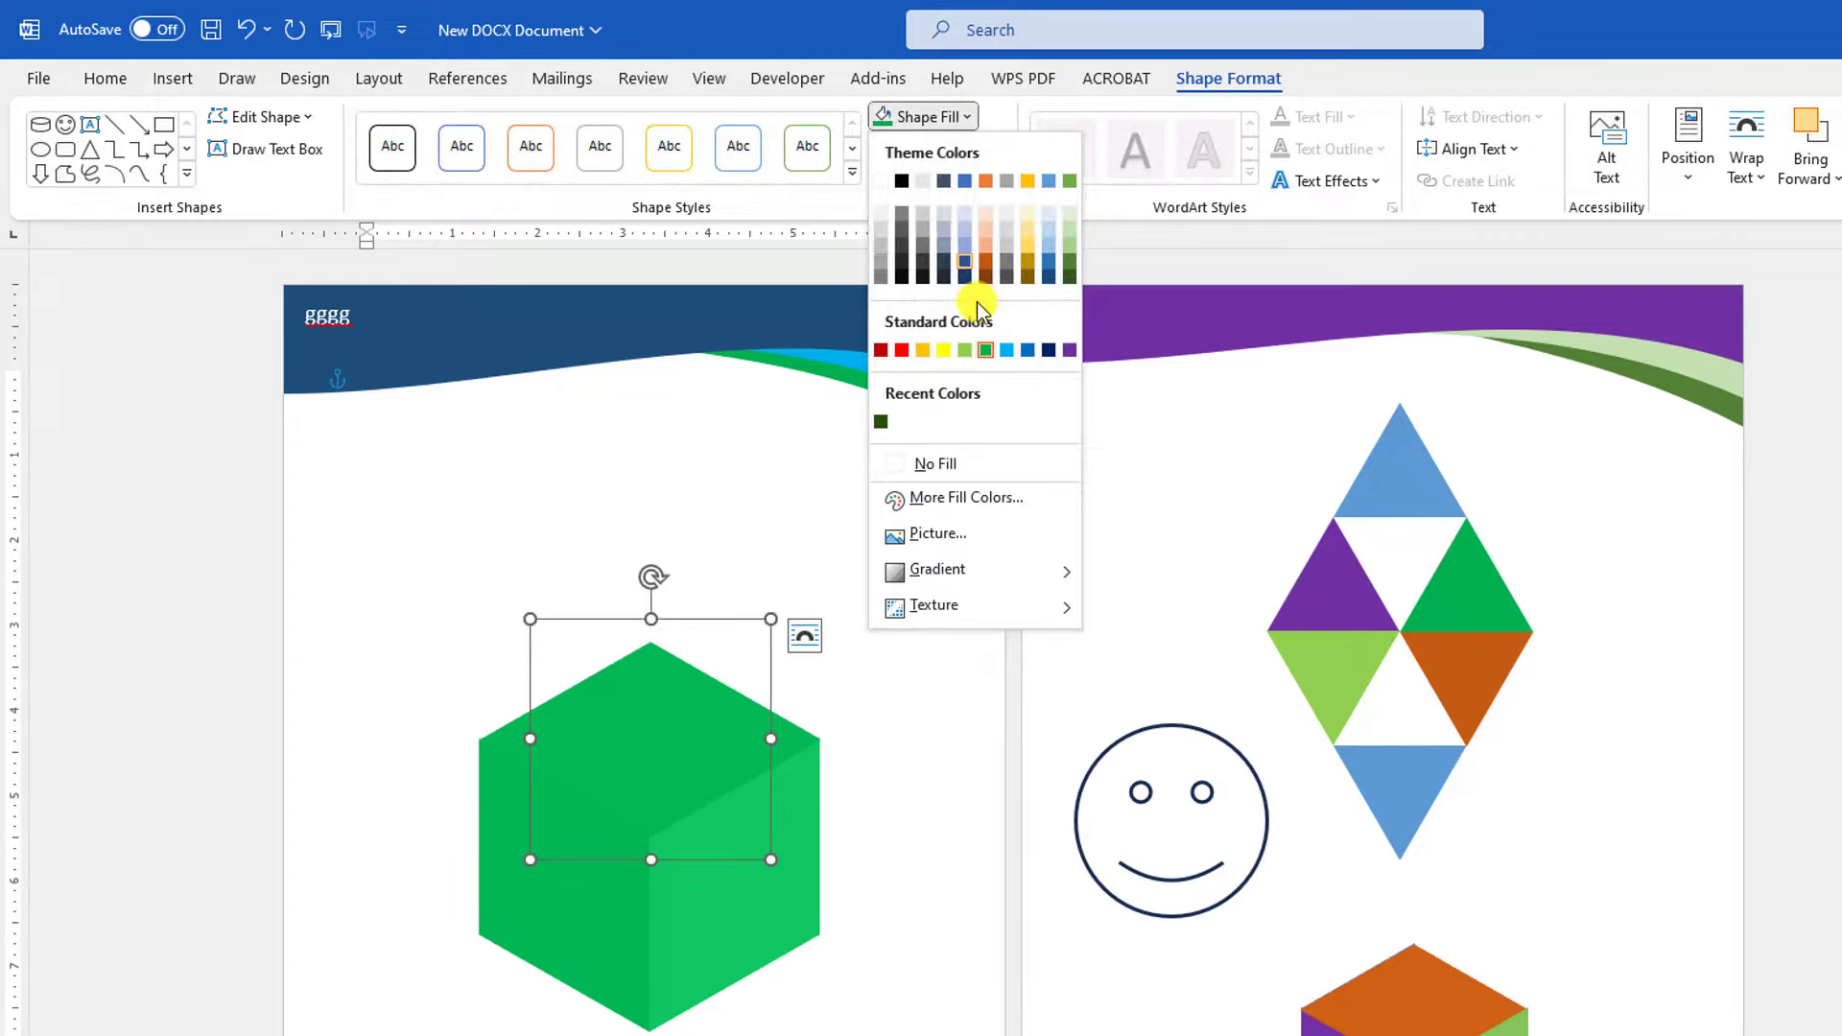
pyautogui.click(944, 349)
pyautogui.click(745, 946)
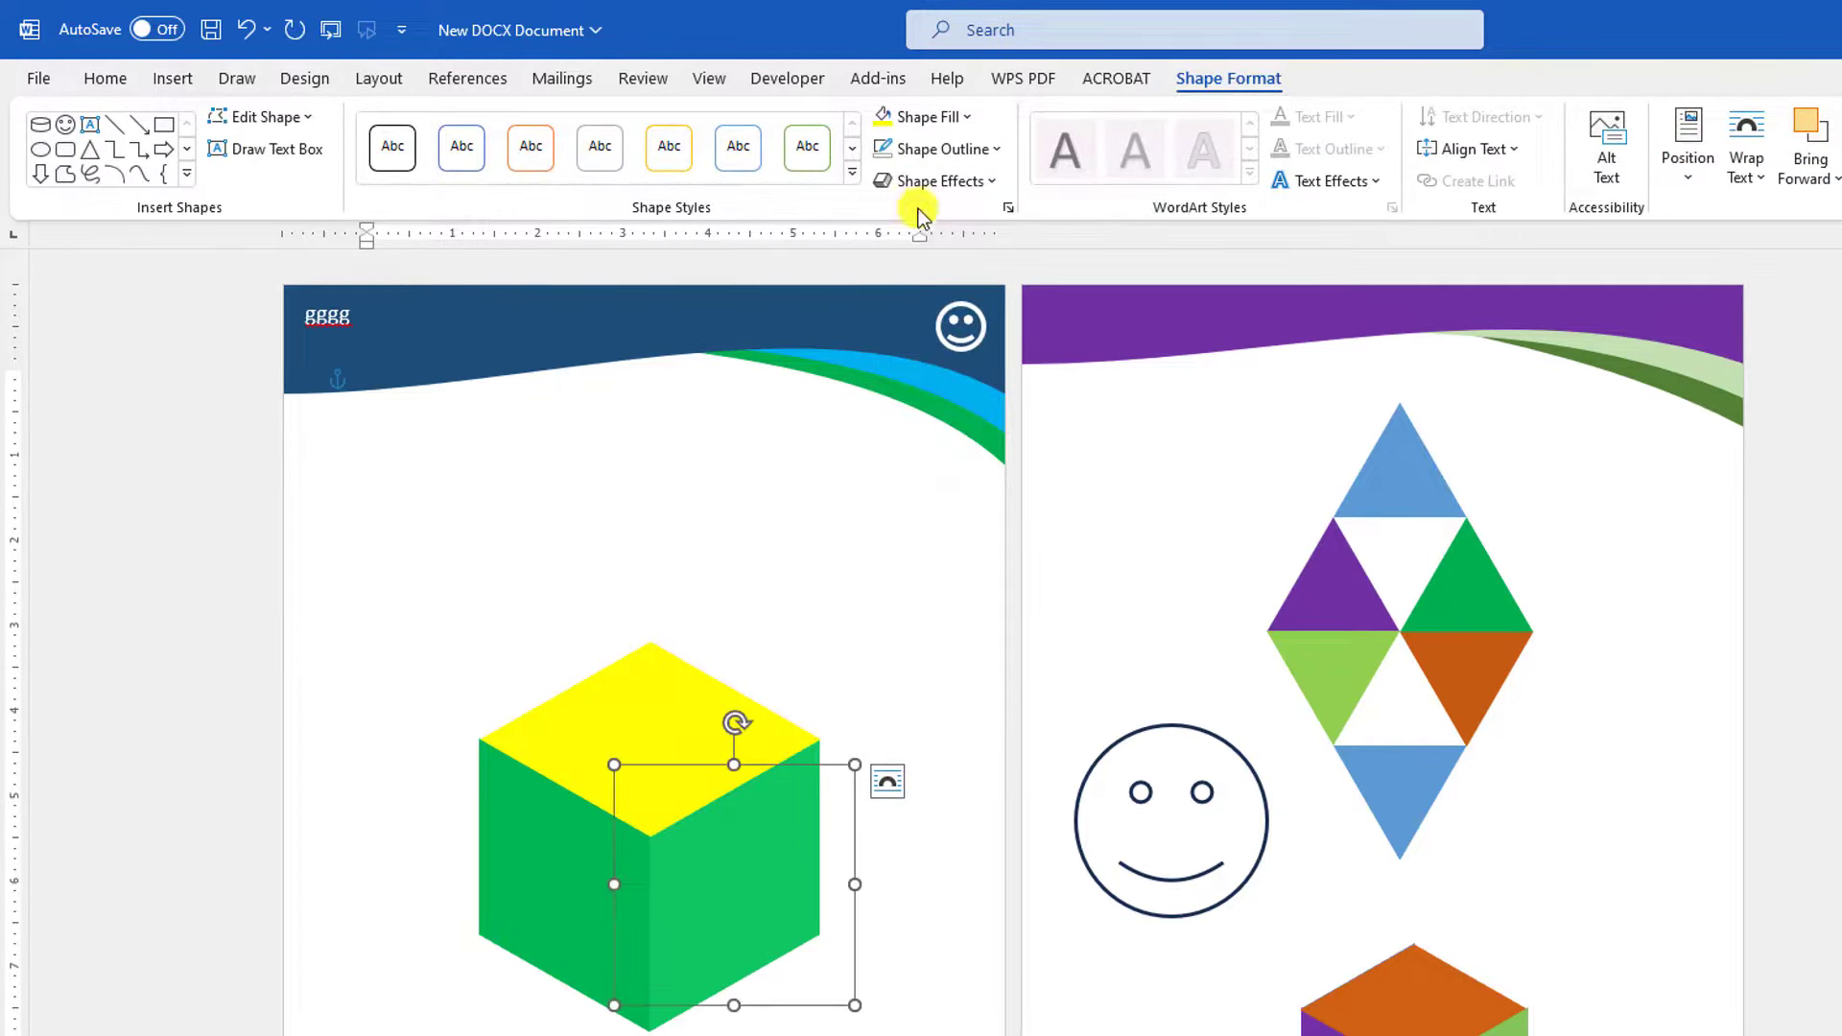
pyautogui.click(965, 118)
pyautogui.click(1070, 349)
pyautogui.click(768, 540)
# Group the cube's three faces into one object and move the cube up and to the left on the first page
pyautogui.moveTo(357, 601); pyautogui.dragTo(891, 1020)
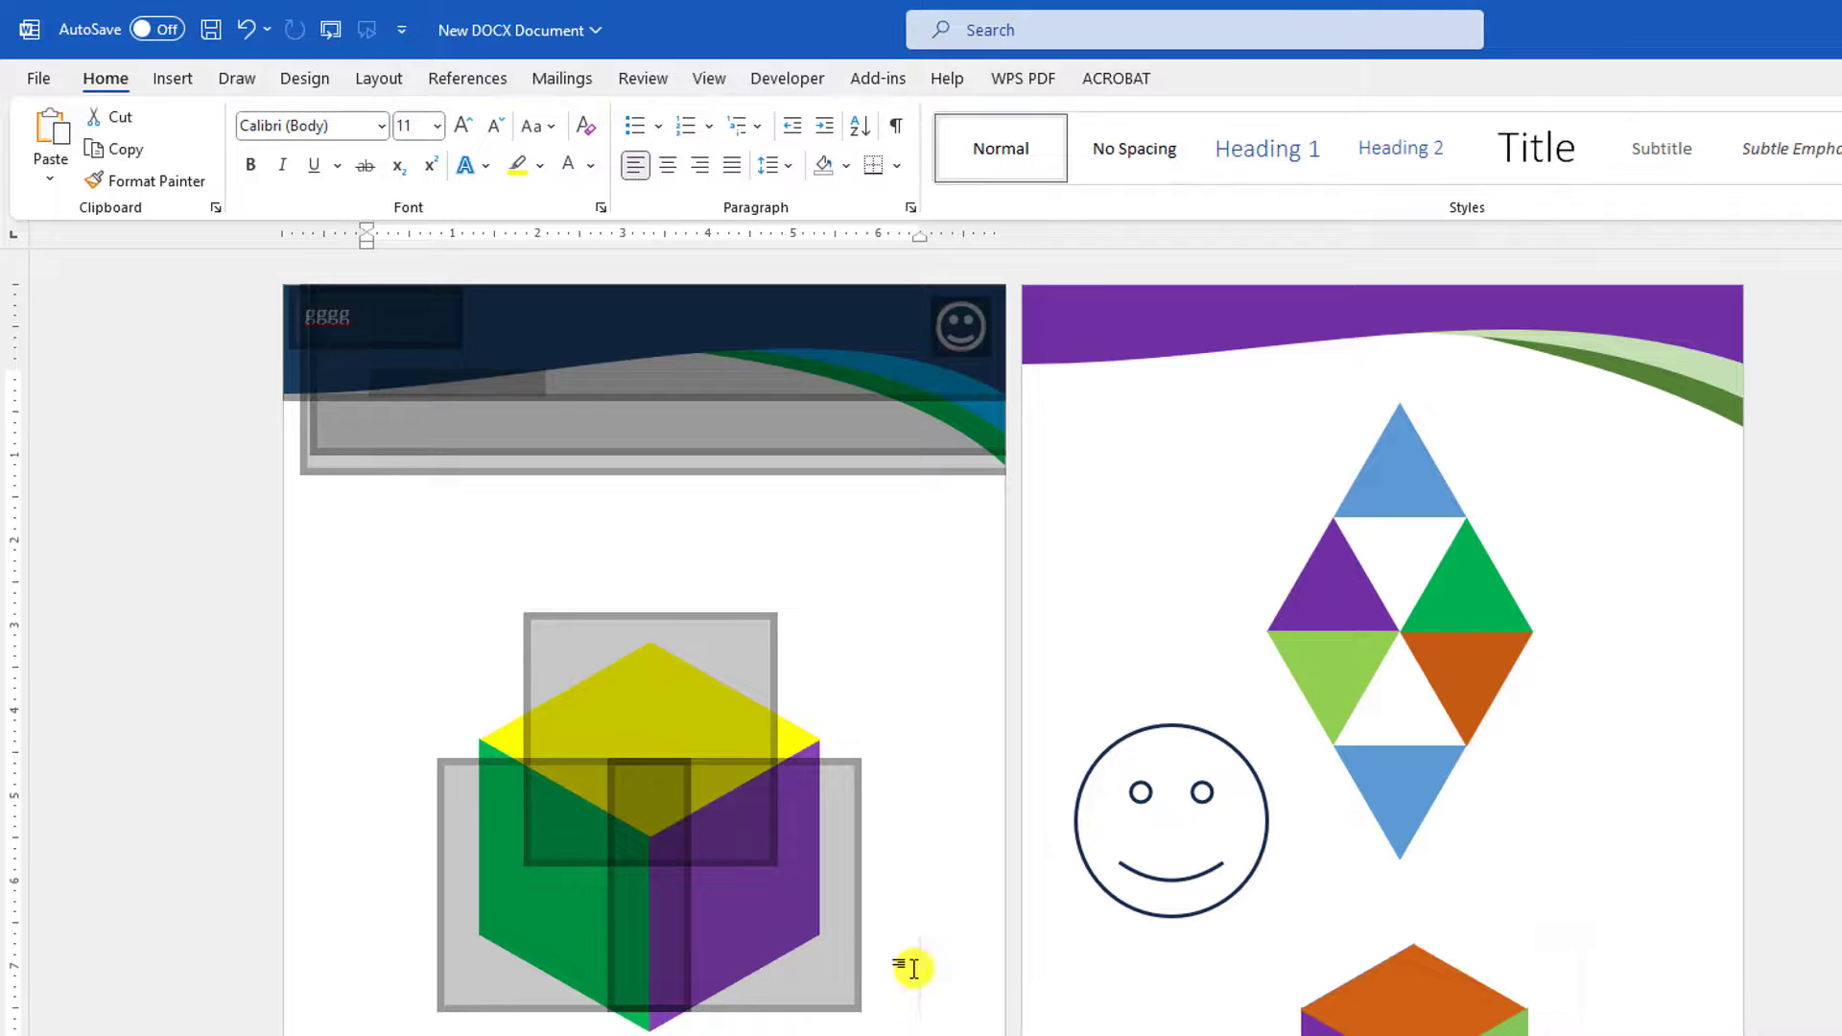
pyautogui.click(715, 933)
pyautogui.keyDown('ctrl'); pyautogui.click(550, 907); pyautogui.keyUp('ctrl')
pyautogui.keyDown('ctrl'); pyautogui.click(614, 702); pyautogui.keyUp('ctrl')
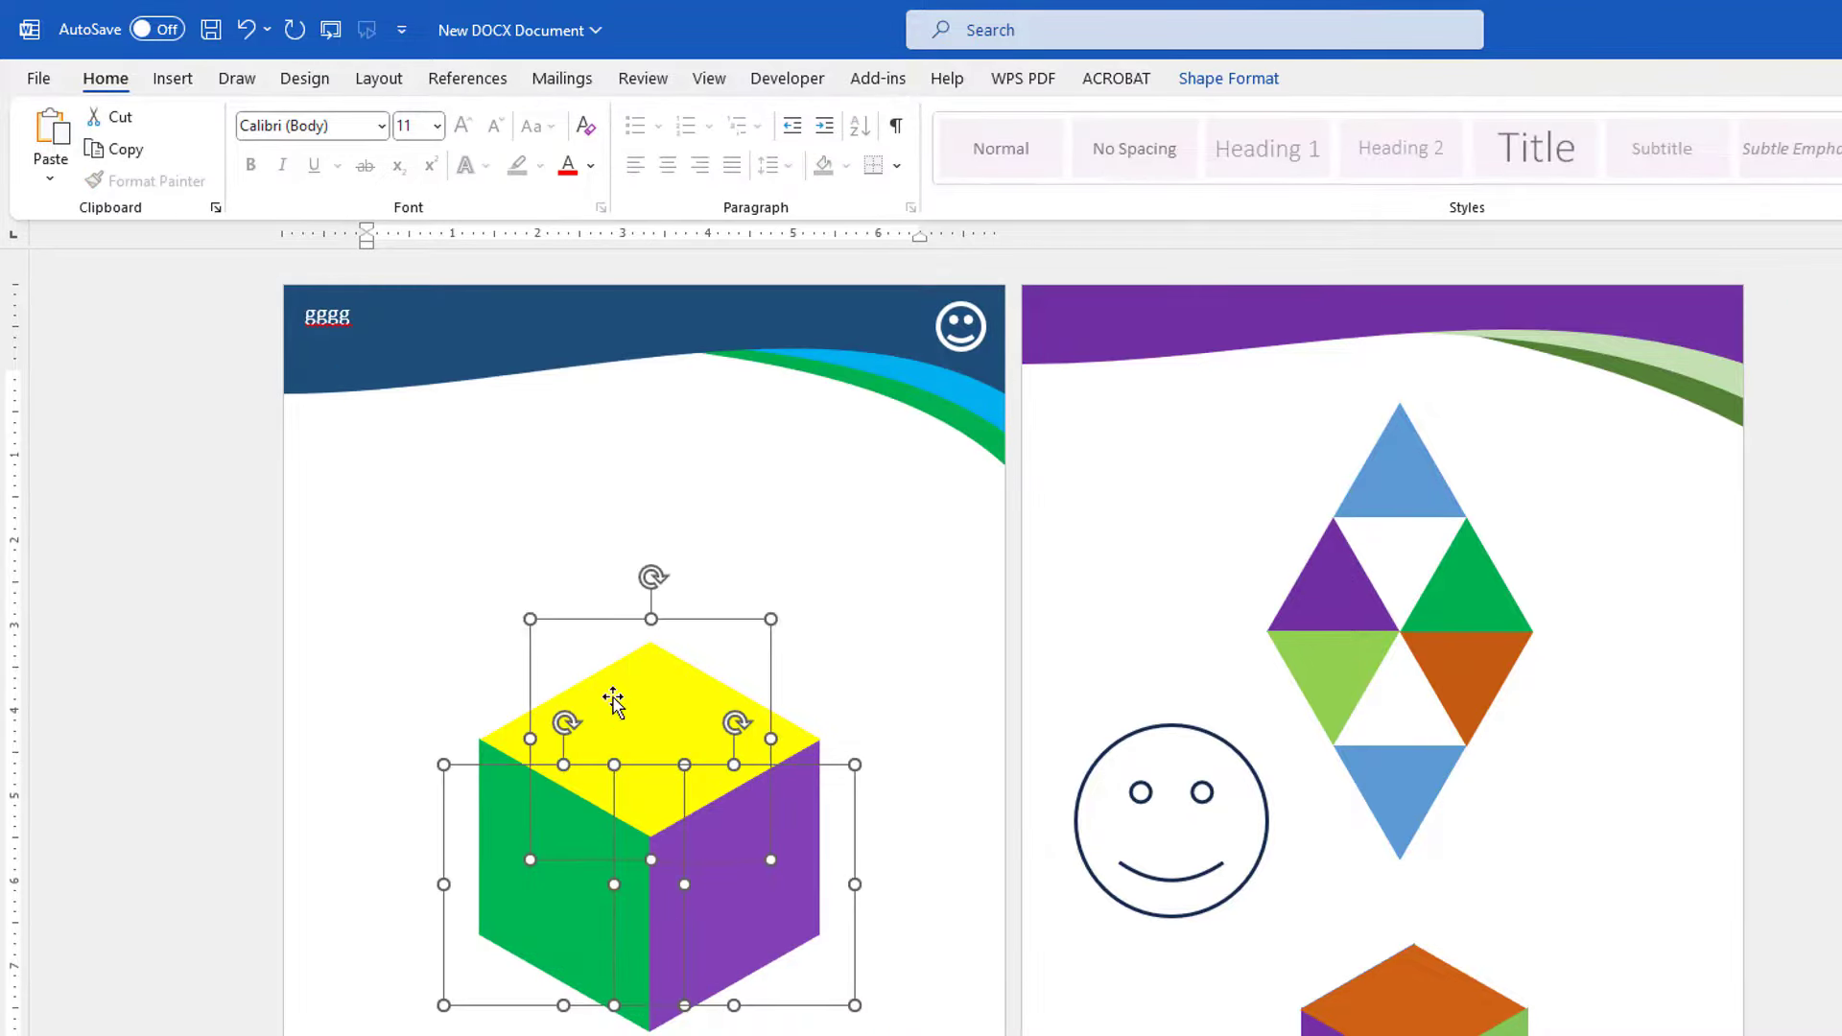
pyautogui.rightClick(614, 702)
pyautogui.moveTo(693, 311)
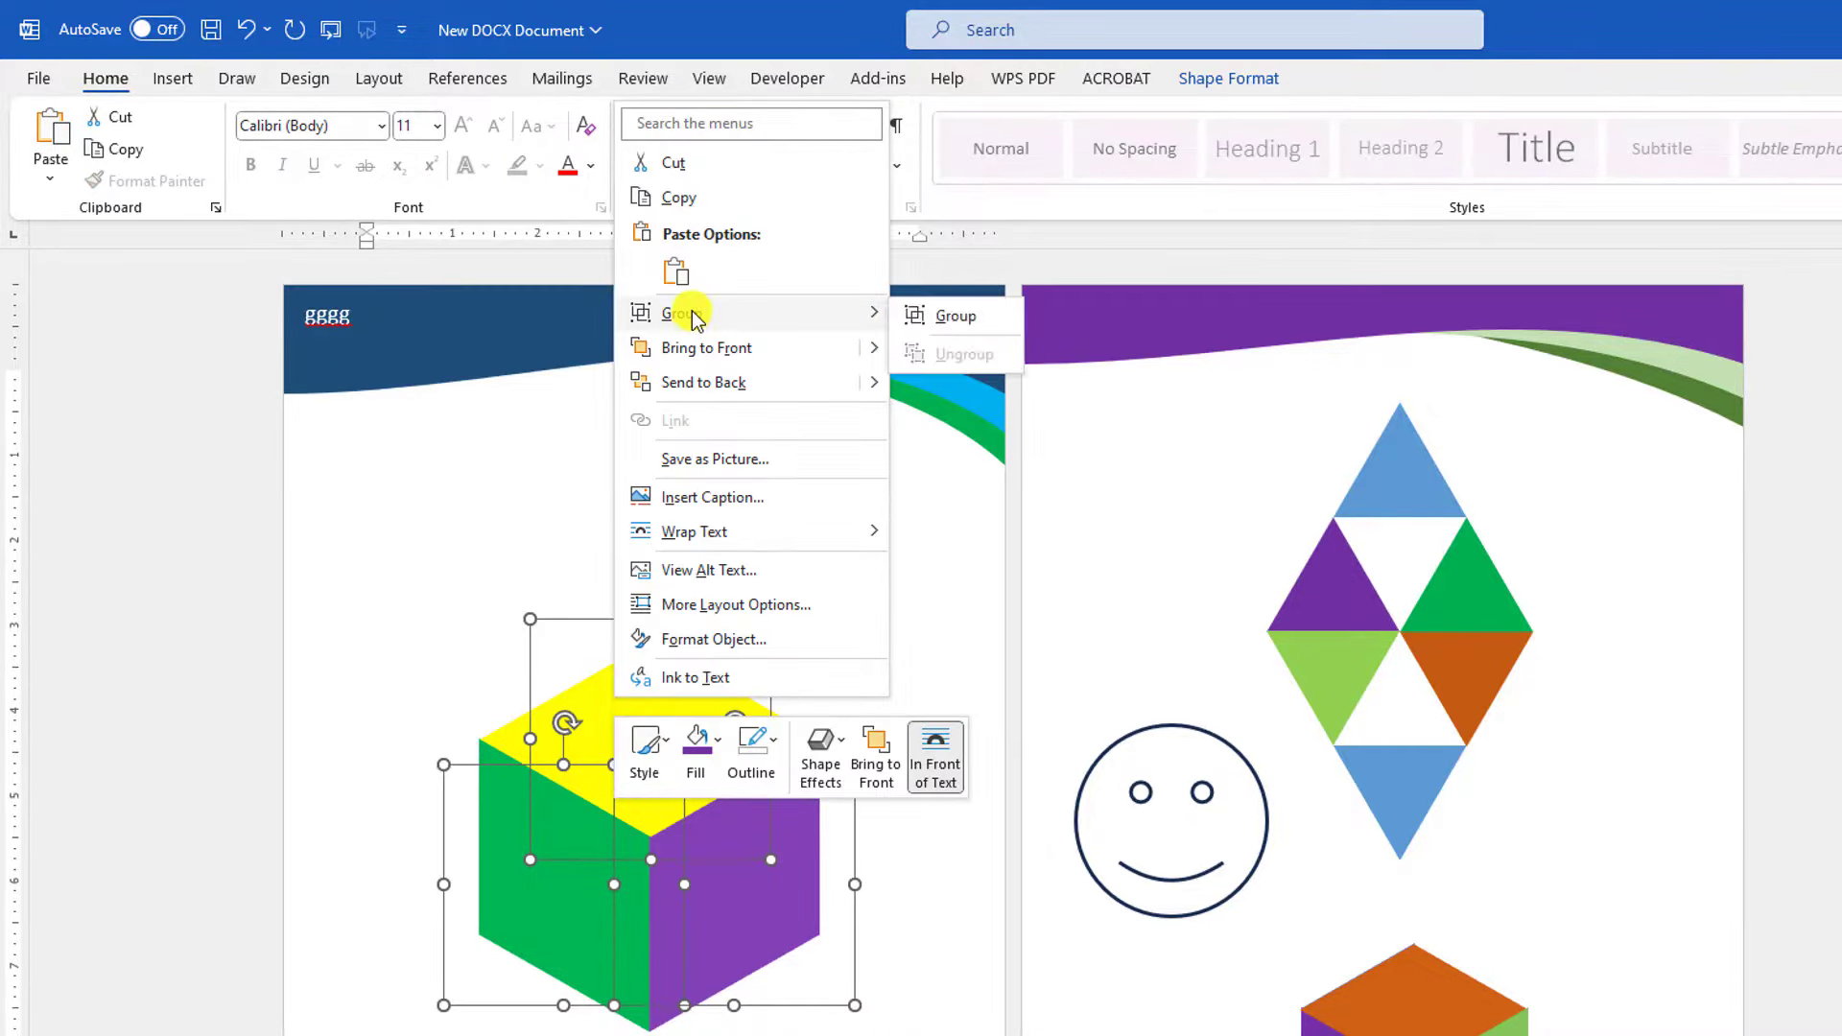
pyautogui.click(930, 326)
pyautogui.click(827, 509)
pyautogui.moveTo(650, 742); pyautogui.dragTo(485, 950)
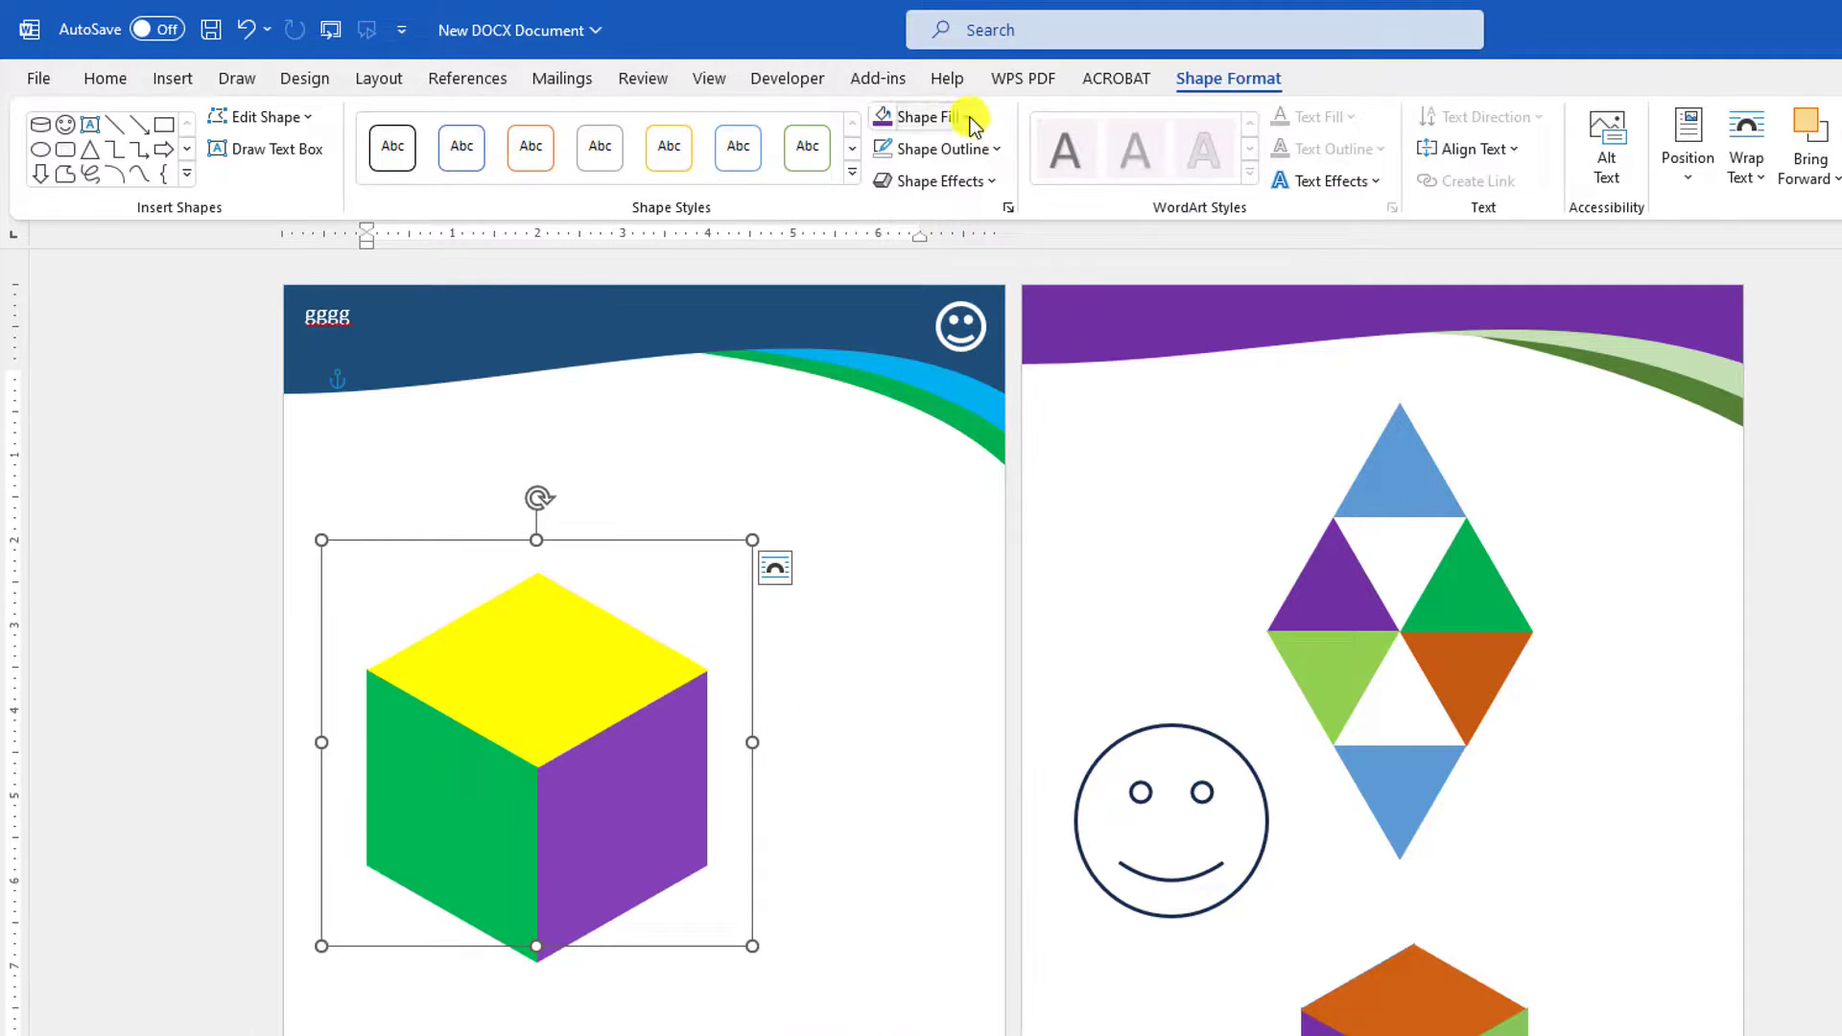
pyautogui.click(974, 122)
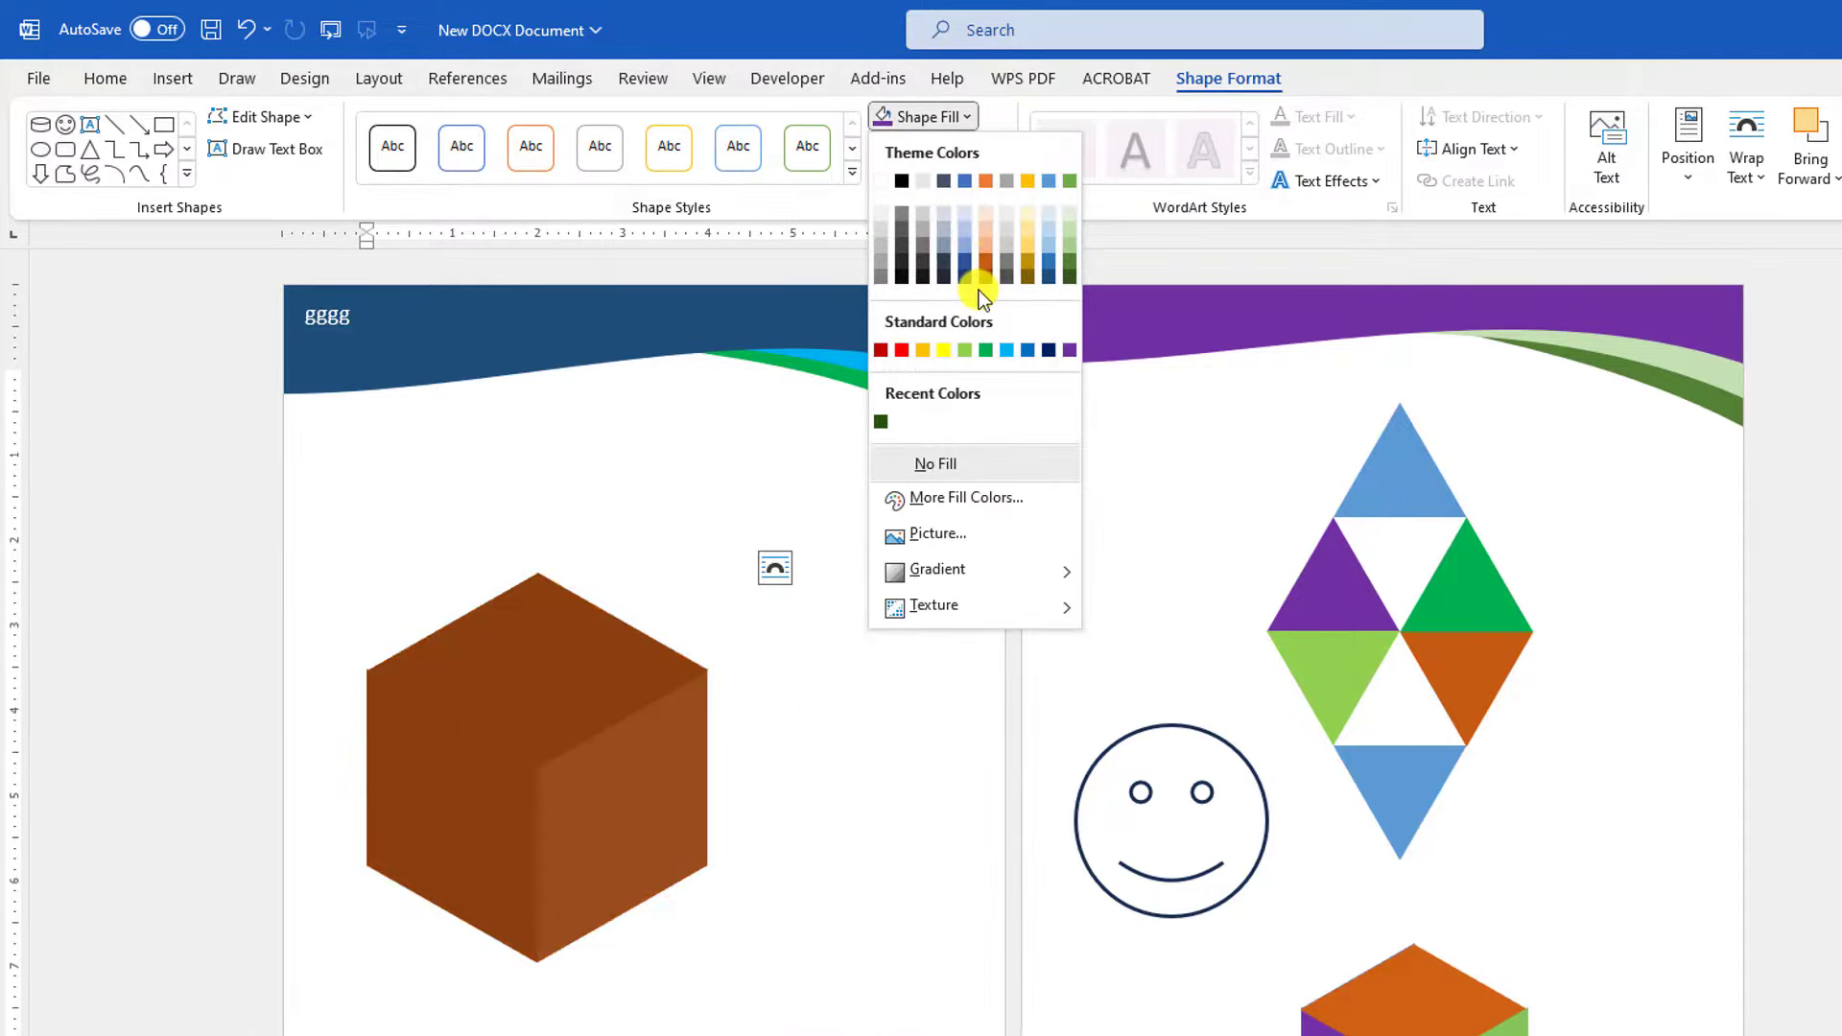
pyautogui.moveTo(964, 570)
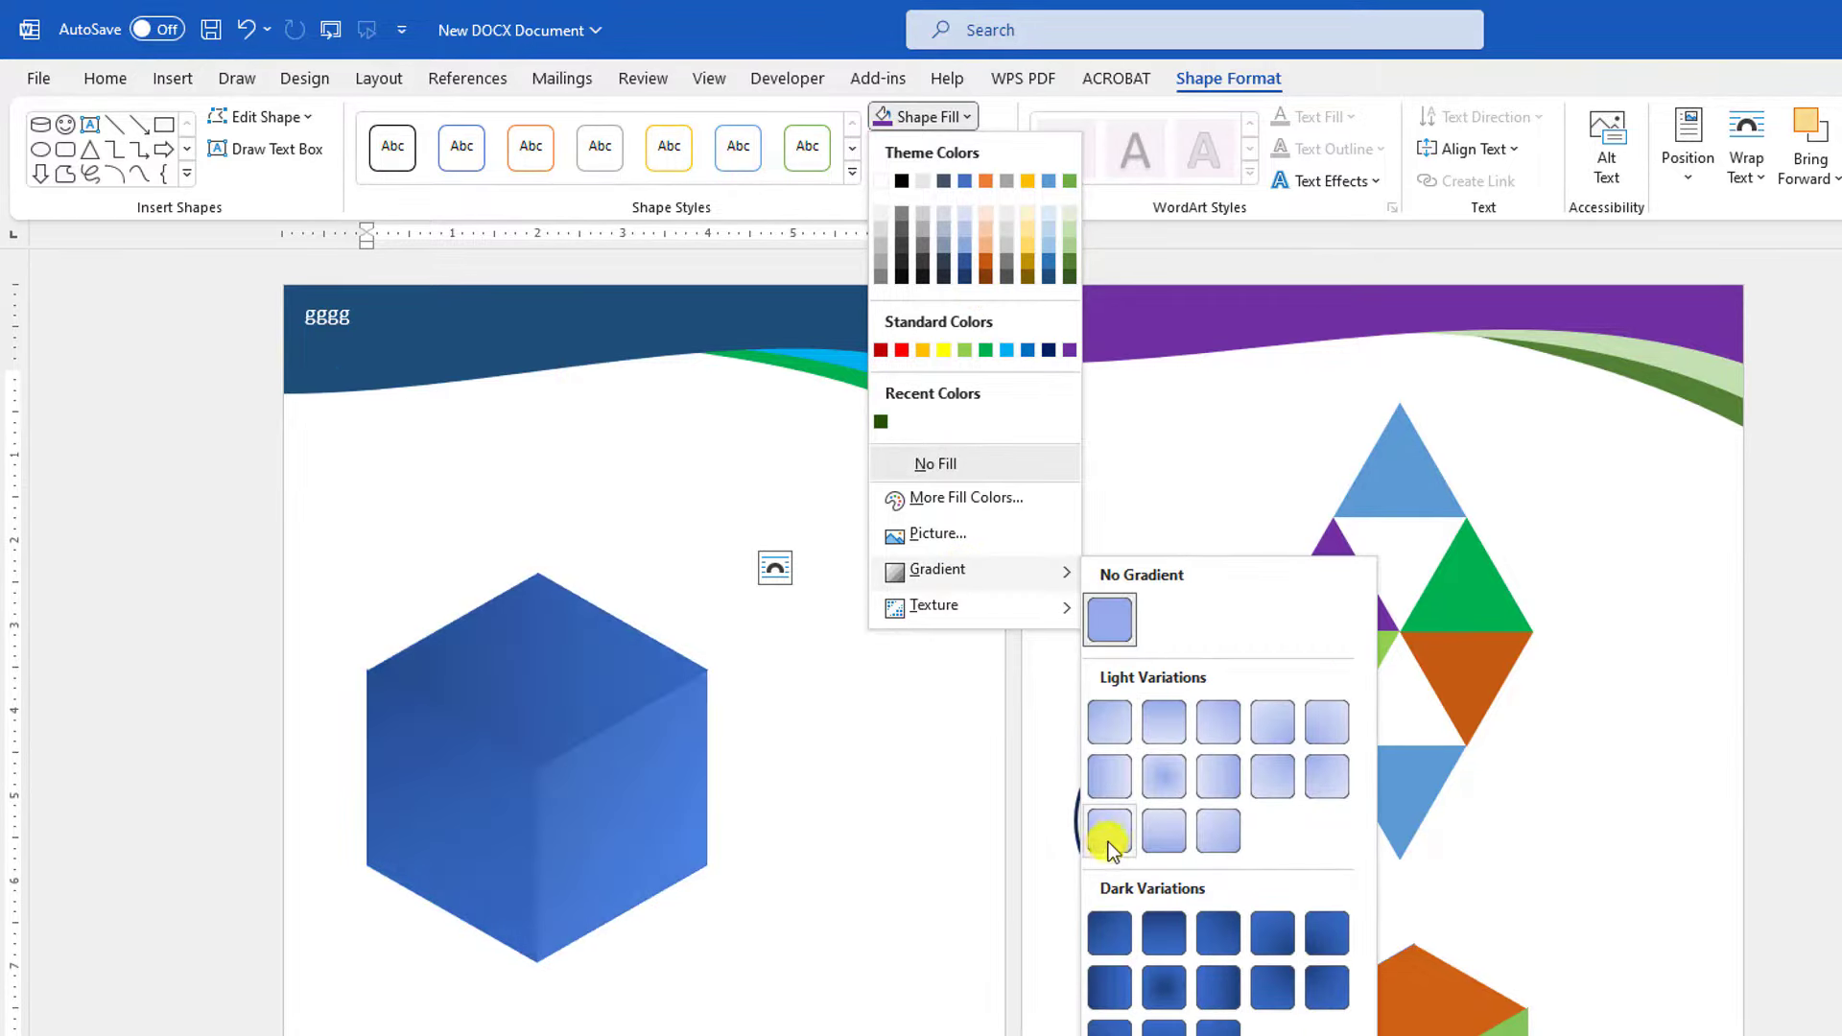
pyautogui.click(734, 558)
# Draw a large up block arrow beside the cube and move it slightly up and left so it fits within the page
pyautogui.click(174, 85)
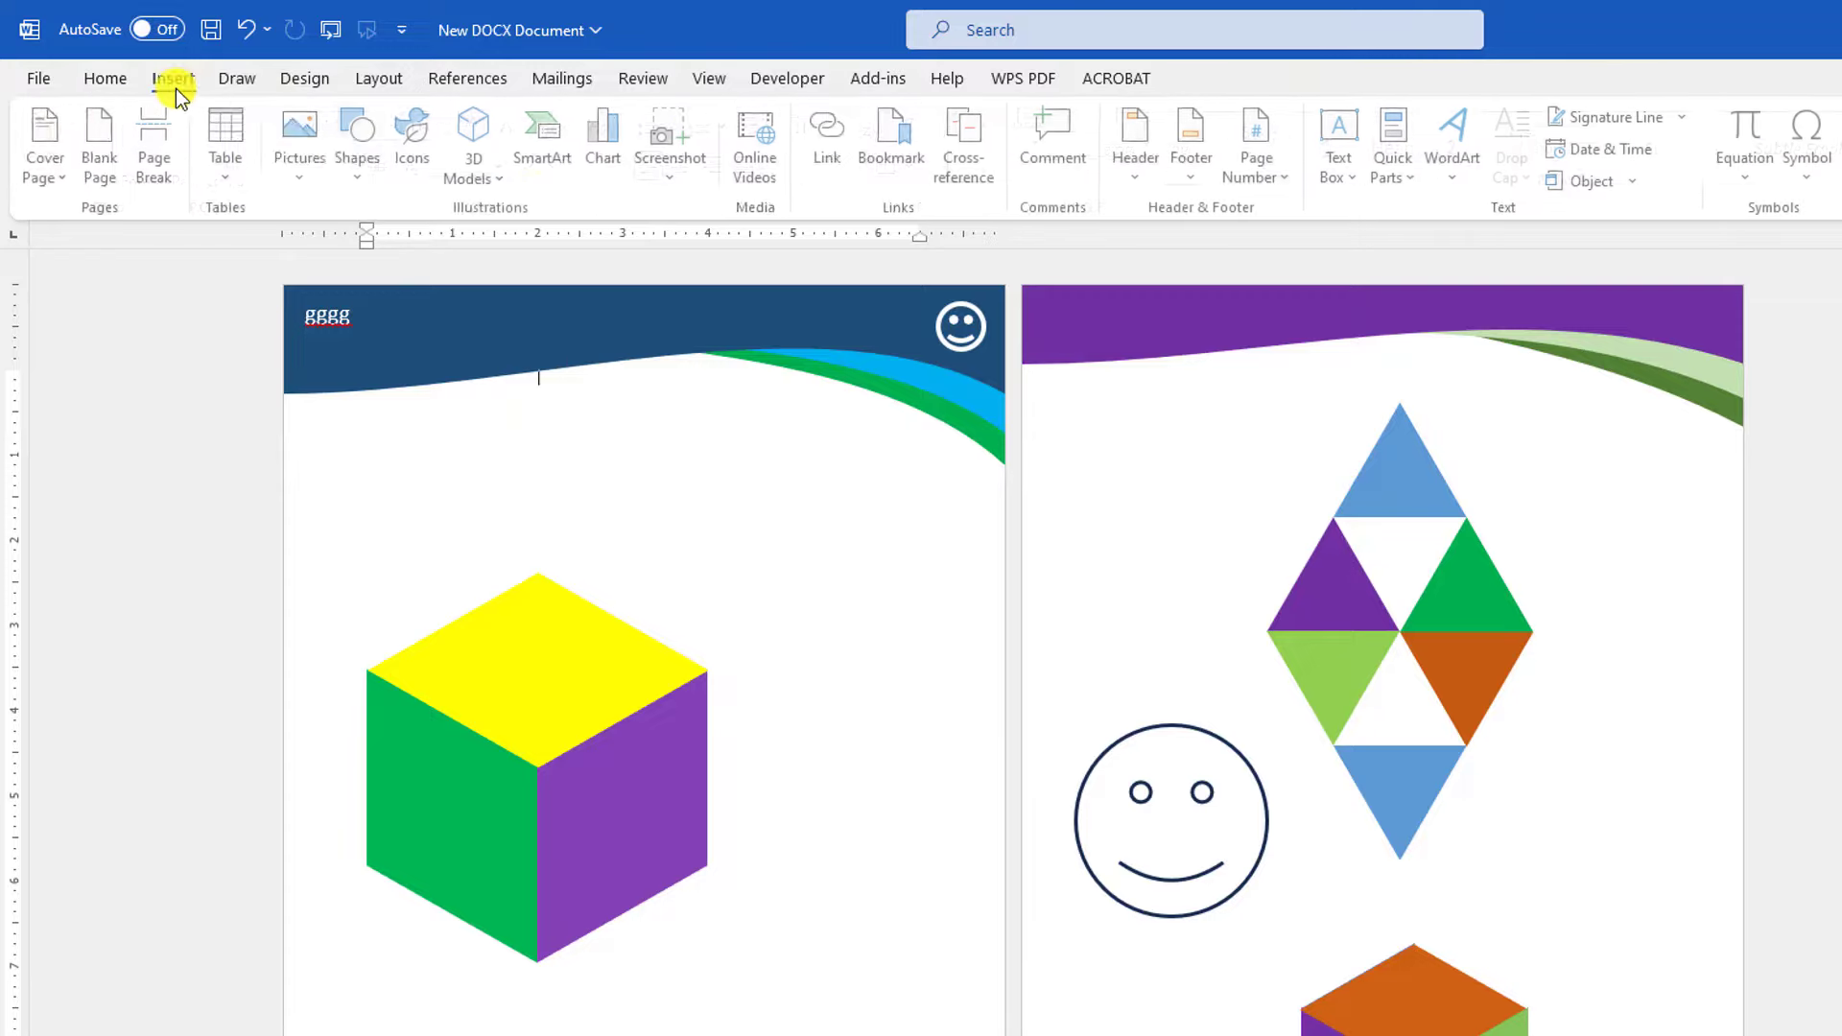
pyautogui.click(360, 168)
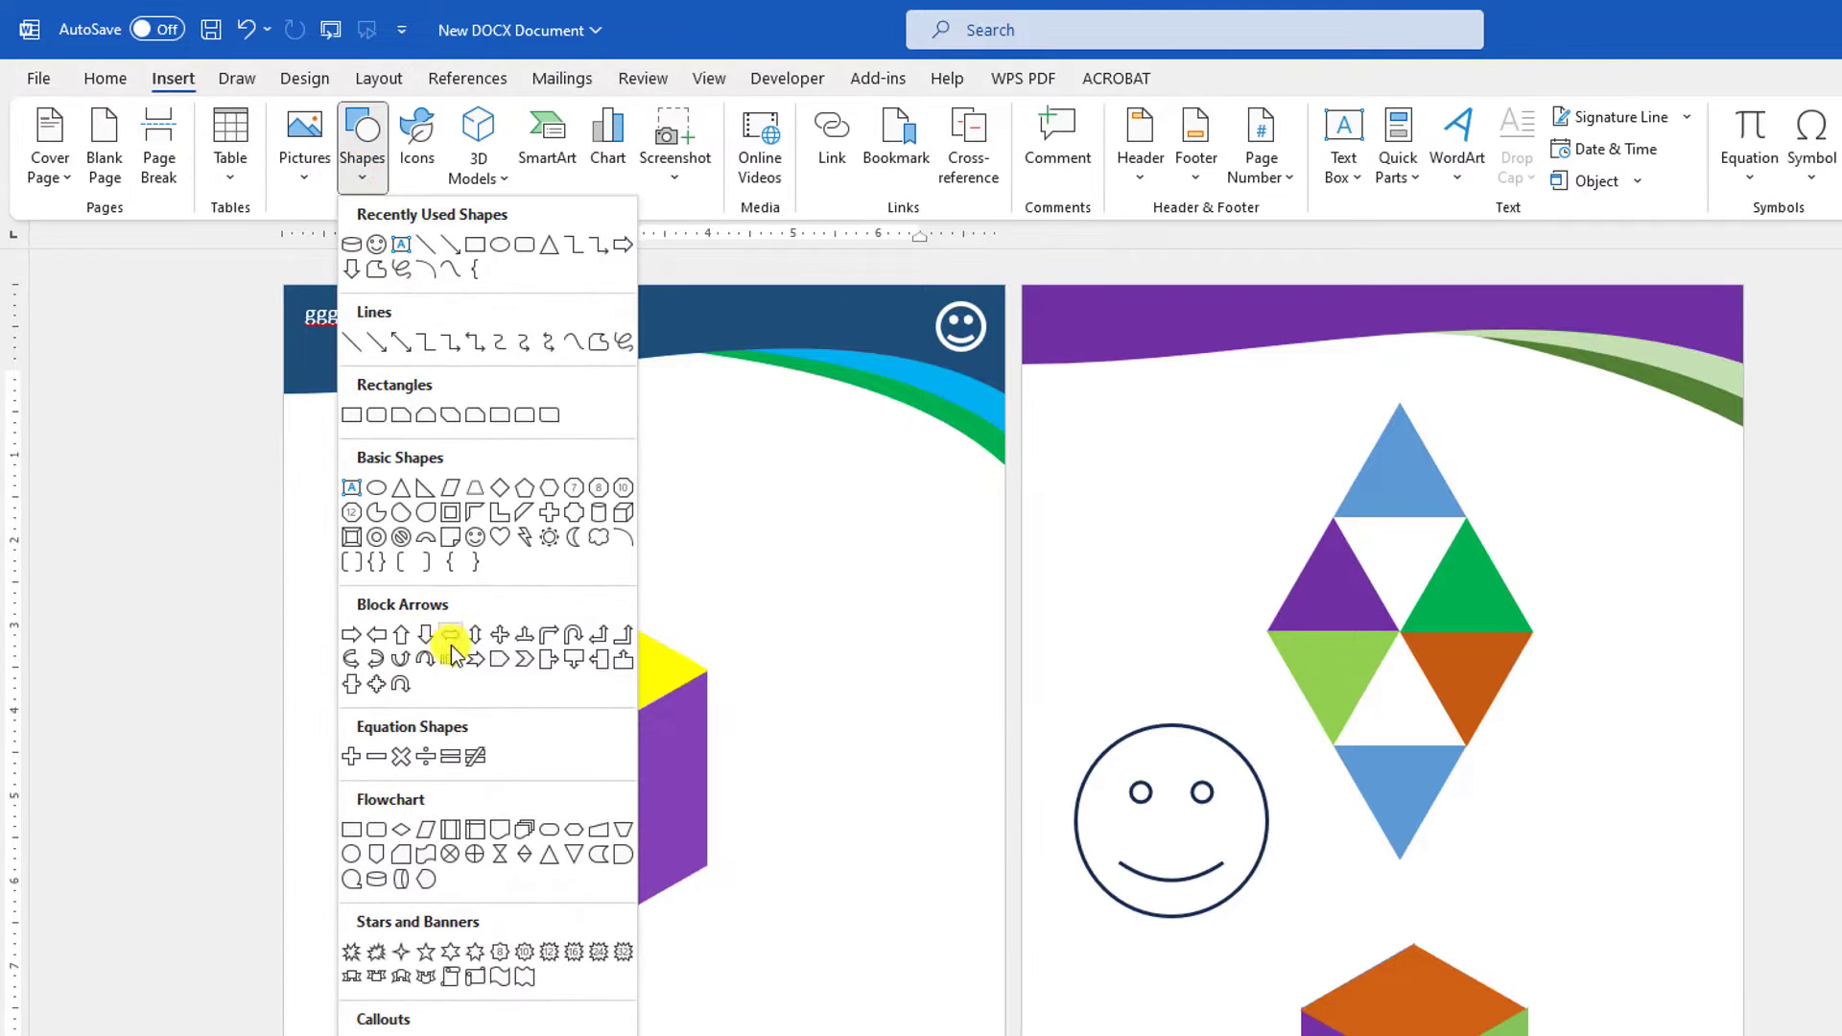
pyautogui.click(400, 637)
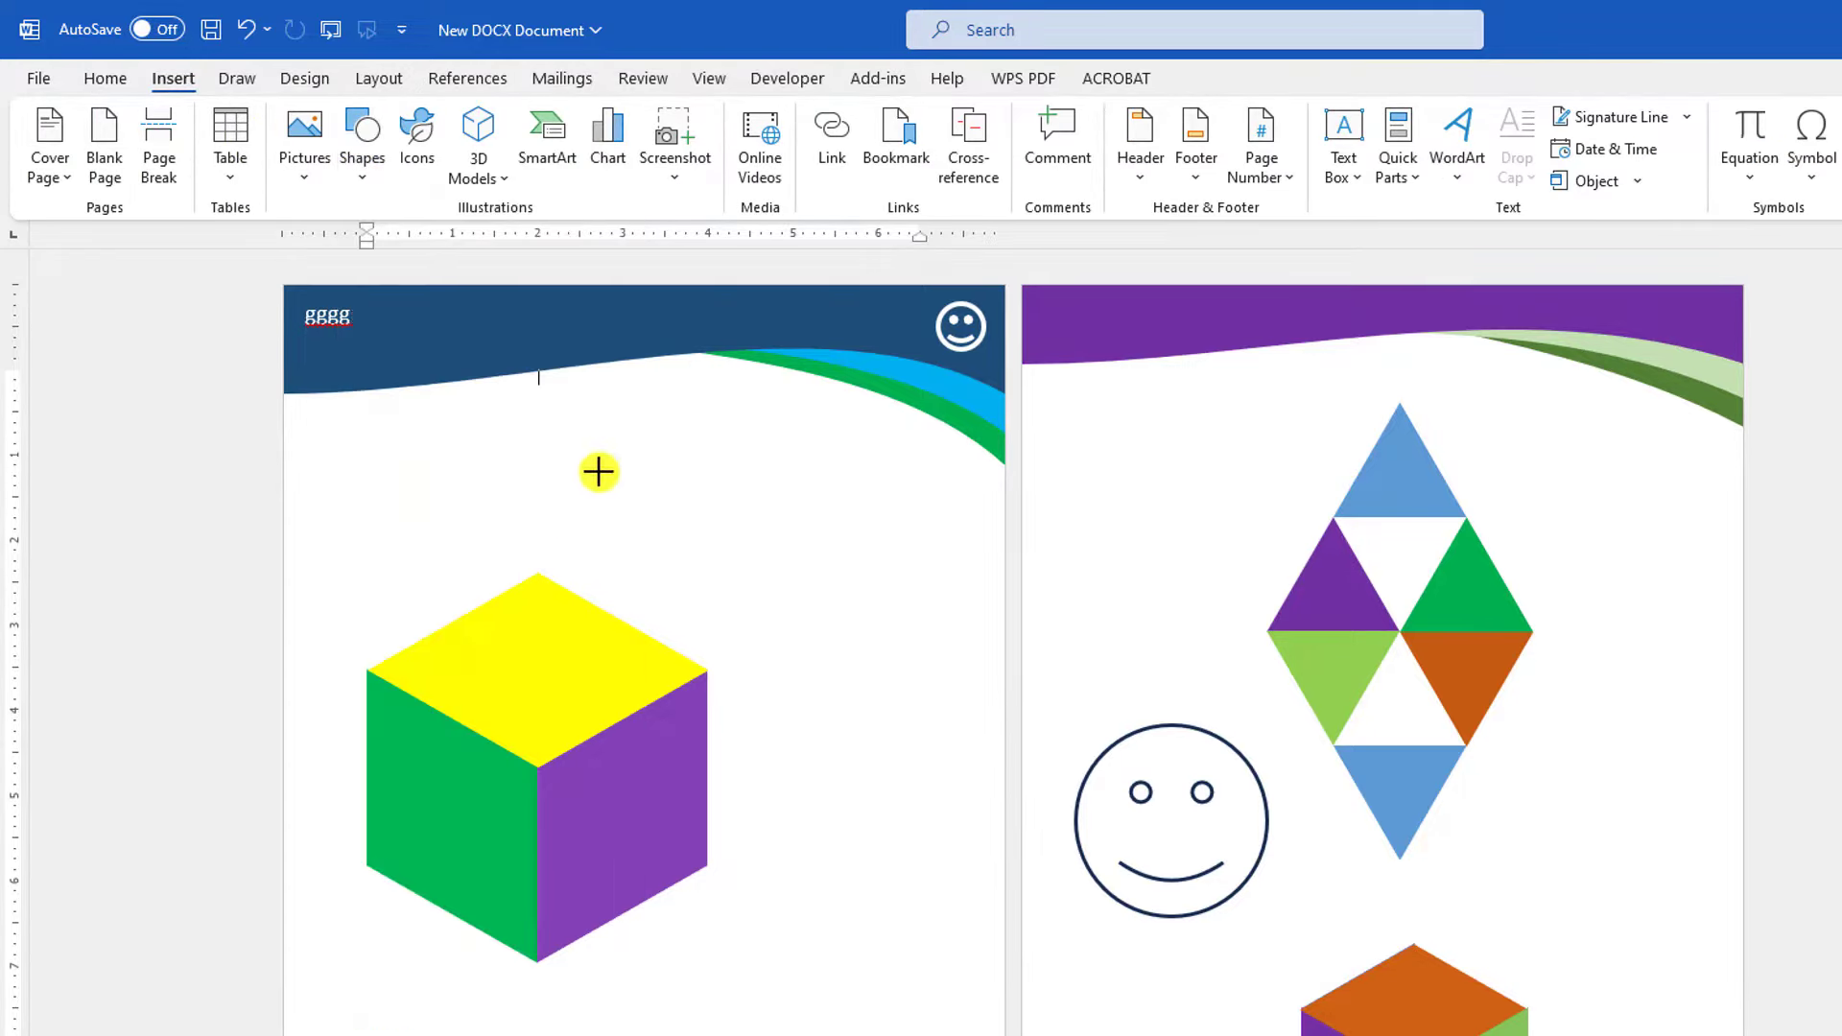
pyautogui.moveTo(597, 470)
pyautogui.mouseDown()
pyautogui.moveTo(998, 613)
pyautogui.moveTo(970, 872)
pyautogui.moveTo(1039, 908)
pyautogui.moveTo(1035, 962)
pyautogui.mouseUp()
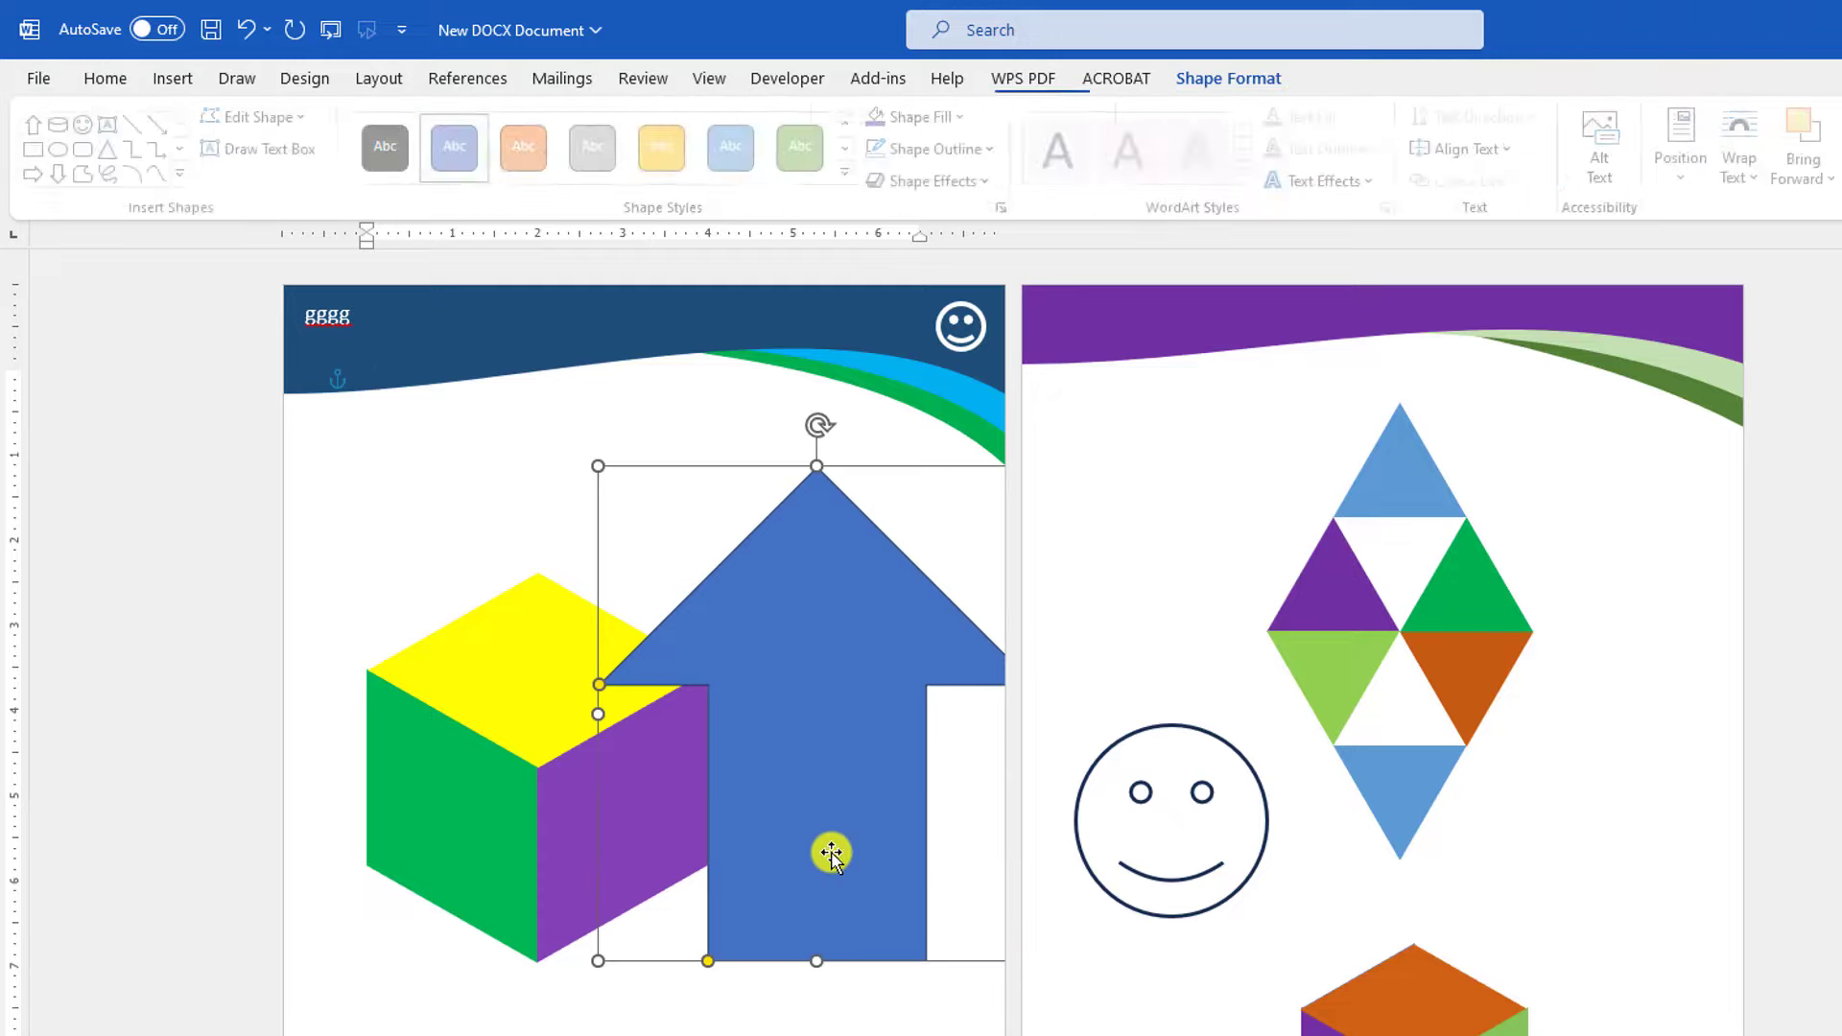
pyautogui.moveTo(799, 760)
pyautogui.mouseDown()
pyautogui.moveTo(867, 728)
pyautogui.moveTo(757, 715)
pyautogui.mouseUp()
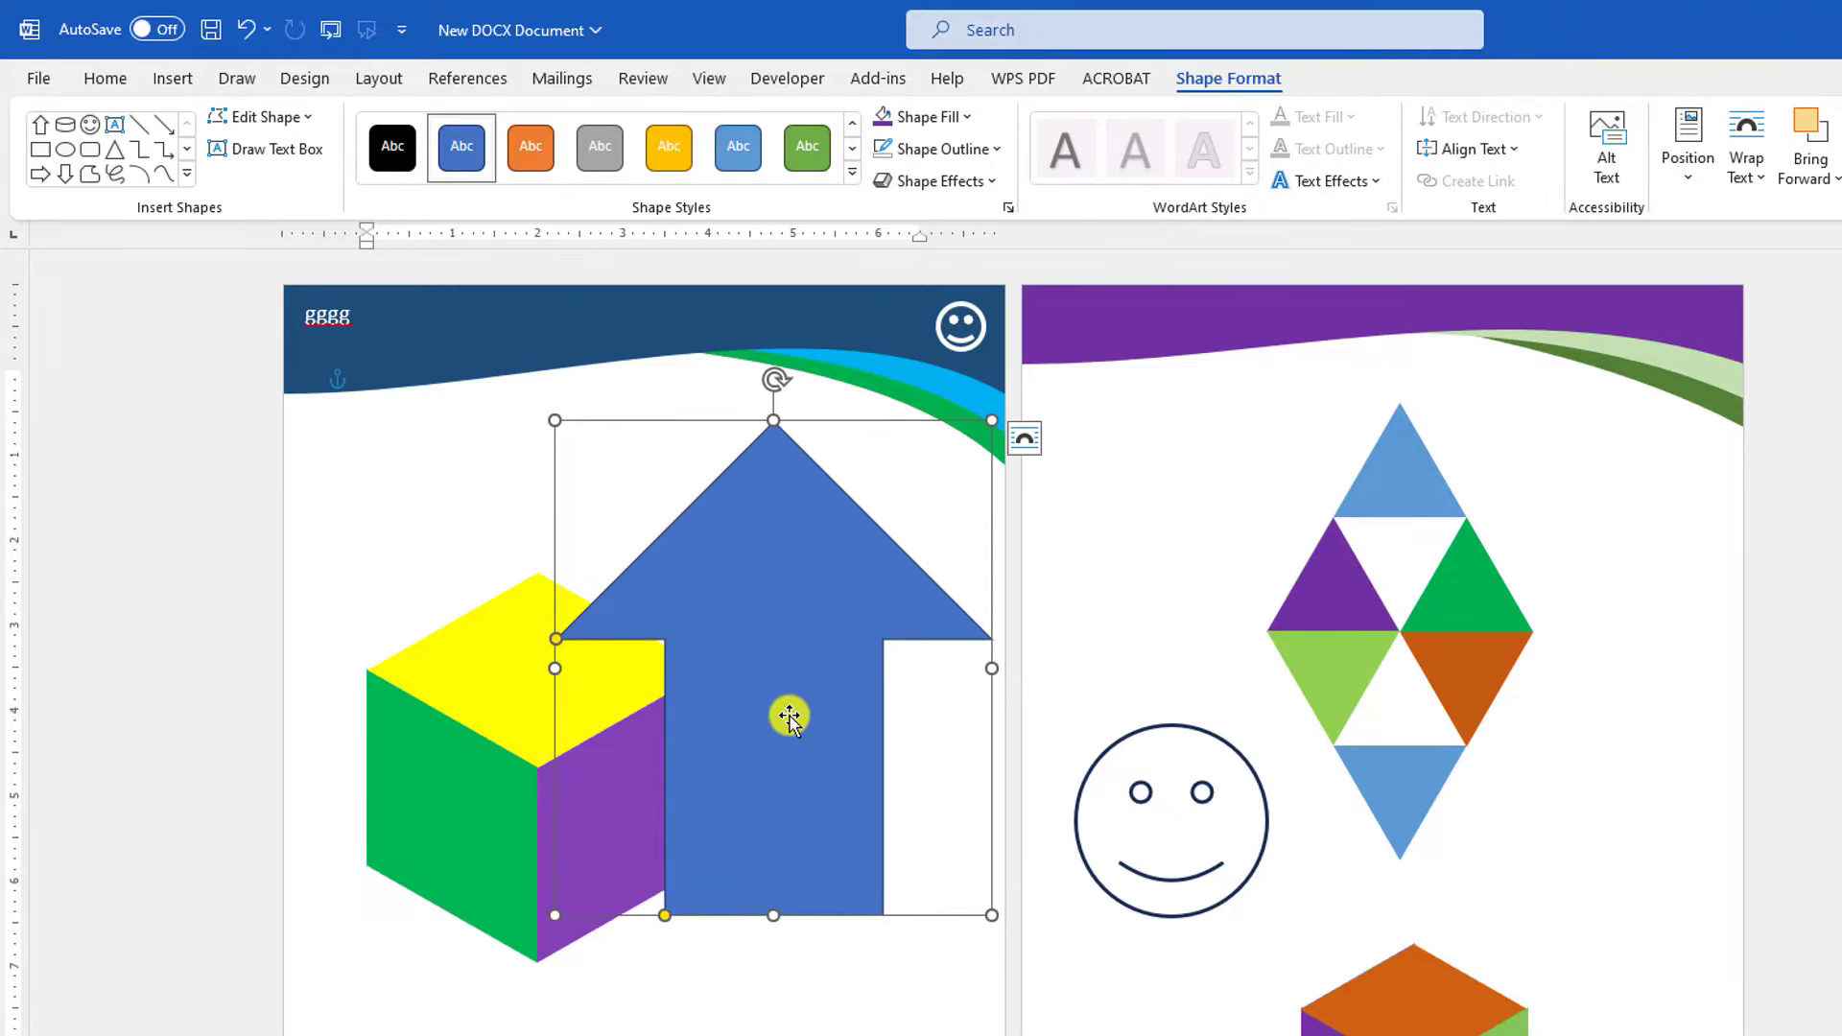